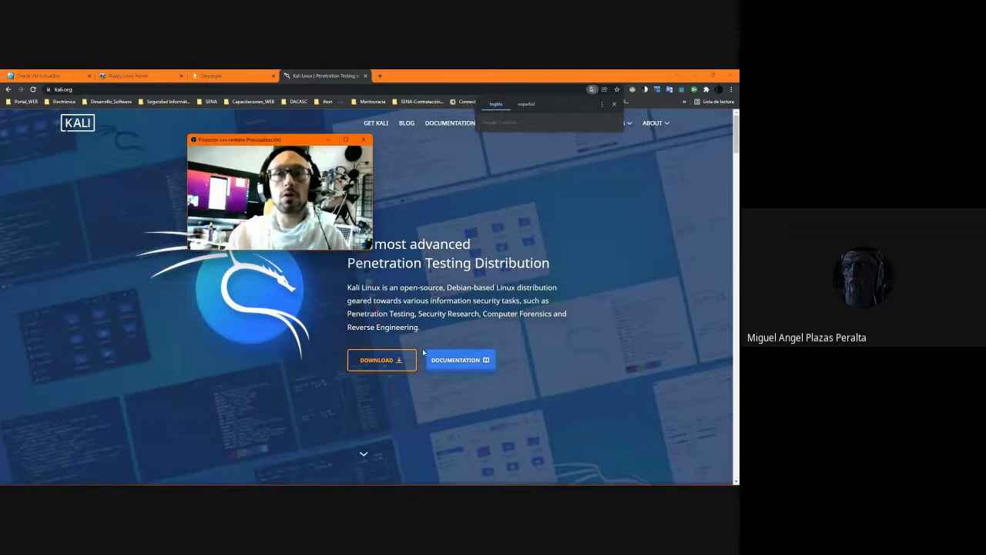
Open the Kali Linux download page from the Kali home page and switch it to the dark theme
{"action": "left_click", "coordinate": [378, 362]}
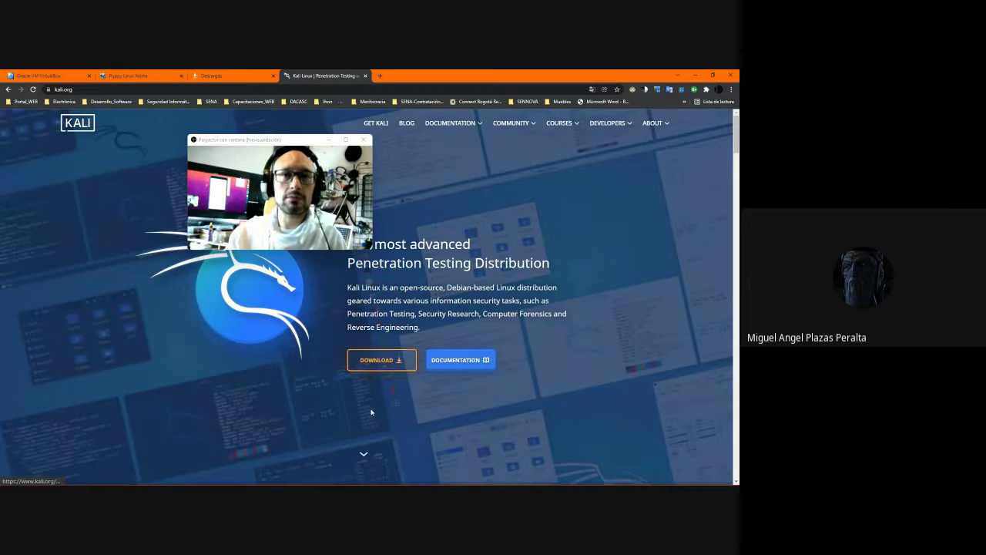
{"action": "scroll", "coordinate": [371, 410], "scroll_direction": "down", "scroll_amount": 1}
{"action": "scroll", "coordinate": [371, 411], "scroll_direction": "up", "scroll_amount": 1}
{"action": "left_click", "coordinate": [389, 360]}
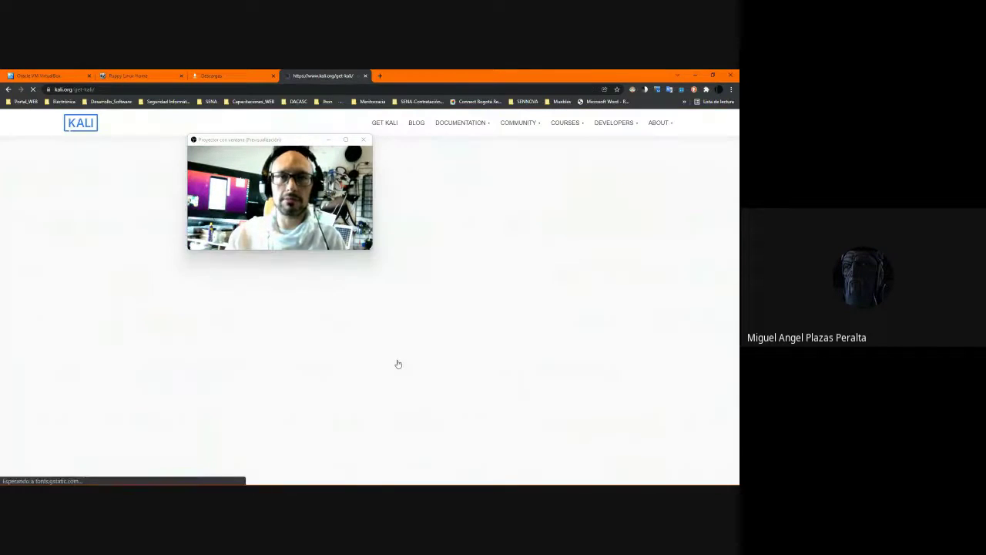
{"action": "left_click_drag", "start_coordinate": [252, 144], "coordinate": [592, 173]}
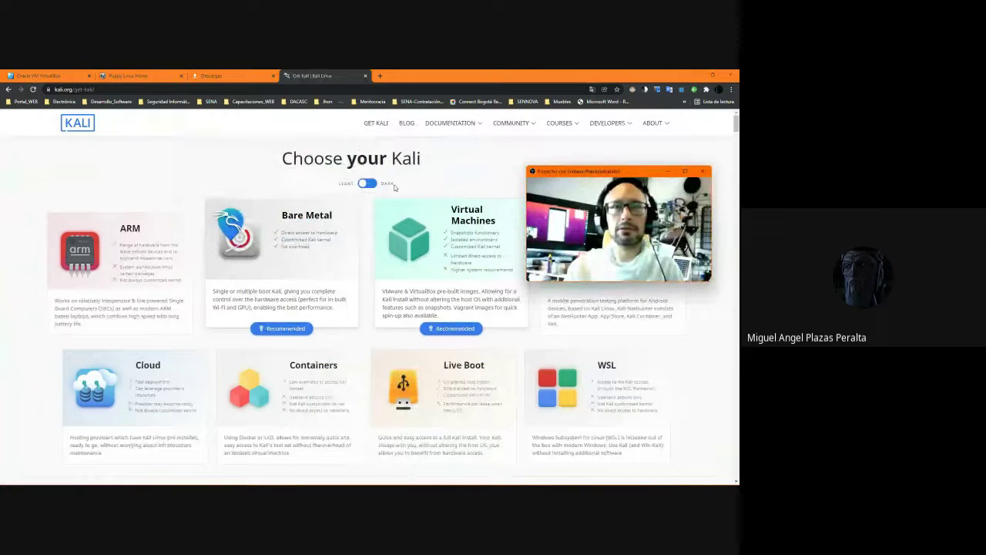
{"action": "left_click", "coordinate": [362, 185]}
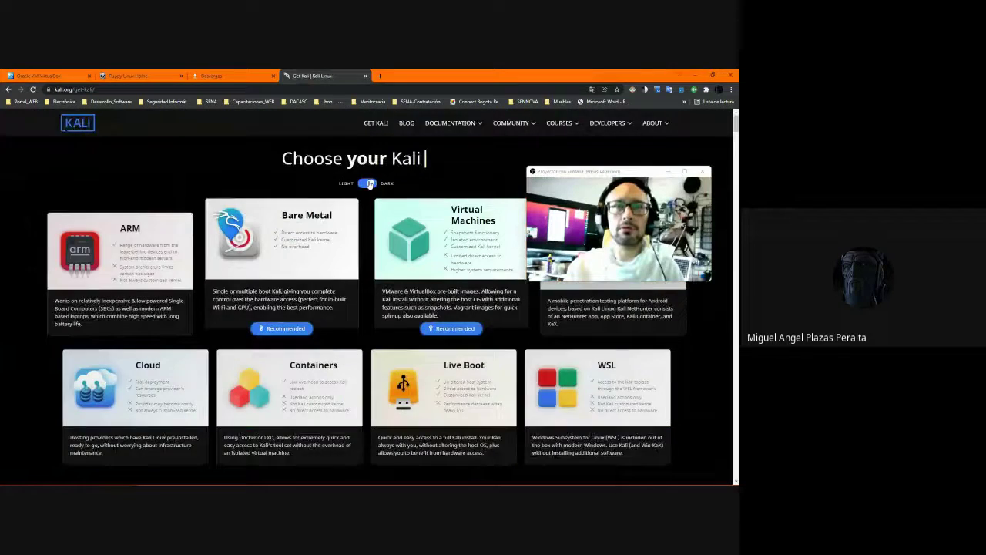
Show the 64-bit Bare Metal images for Kali Linux 2021.4 on the download page
{"action": "scroll", "coordinate": [390, 349], "scroll_direction": "down", "scroll_amount": 3}
{"action": "scroll", "coordinate": [390, 349], "scroll_direction": "down", "scroll_amount": 5}
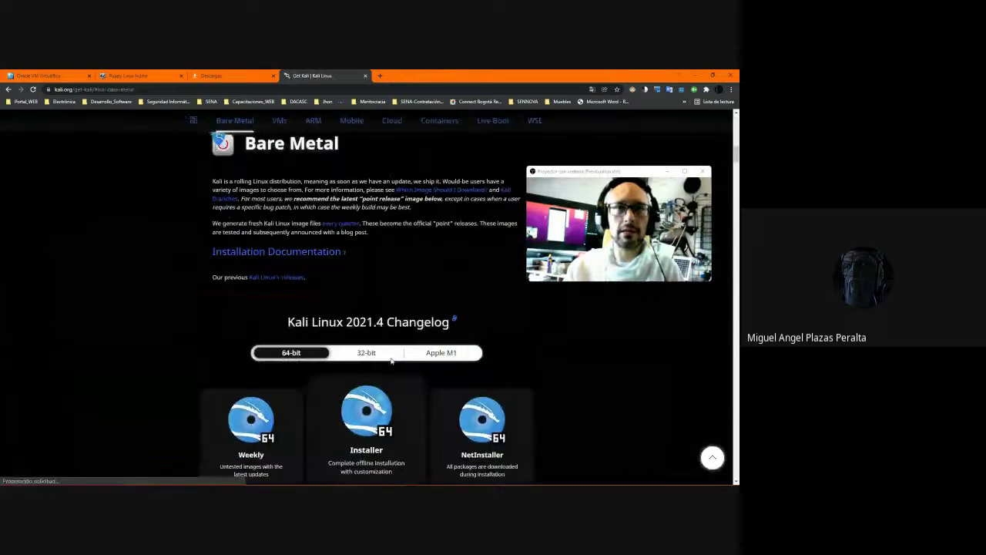
{"action": "scroll", "coordinate": [391, 362], "scroll_direction": "up", "scroll_amount": 8}
{"action": "scroll", "coordinate": [384, 387], "scroll_direction": "down", "scroll_amount": 5}
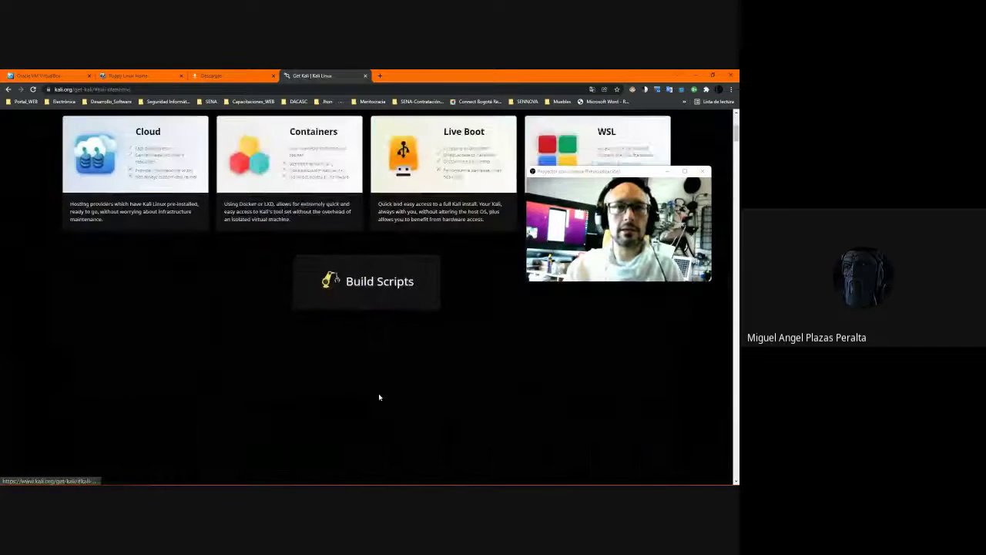
{"action": "scroll", "coordinate": [162, 381], "scroll_direction": "down", "scroll_amount": 1}
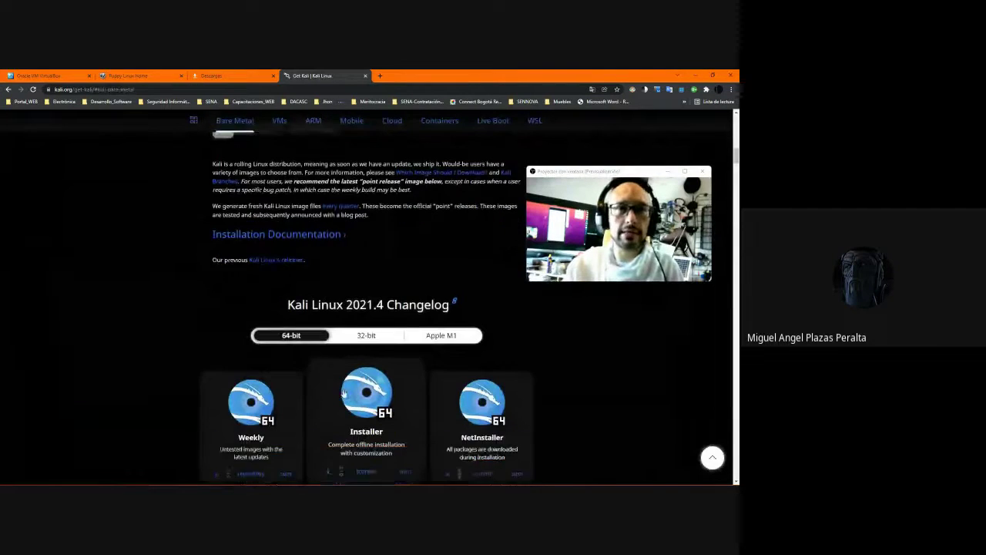
{"action": "left_click", "coordinate": [289, 297]}
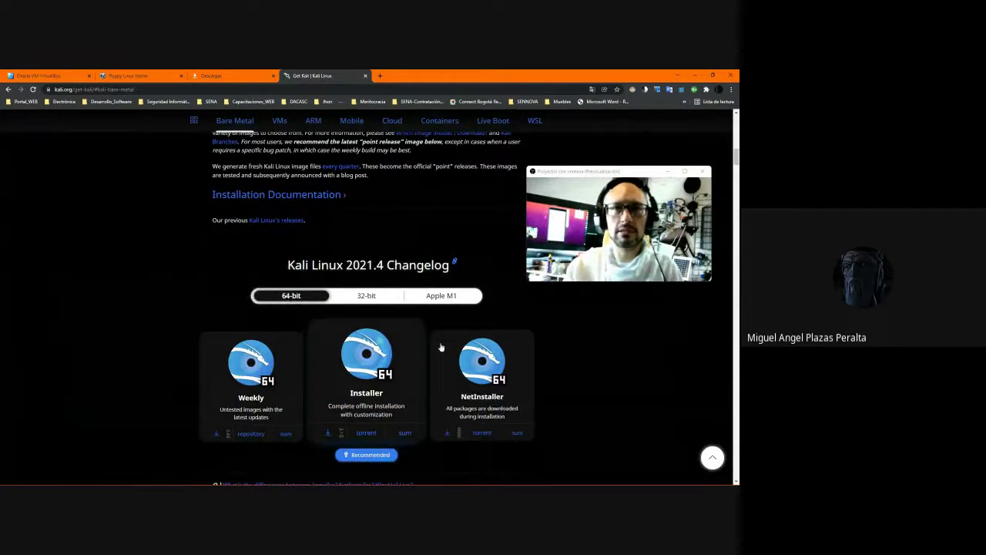
{"action": "scroll", "coordinate": [374, 370], "scroll_direction": "down", "scroll_amount": 1}
{"action": "left_click", "coordinate": [295, 262]}
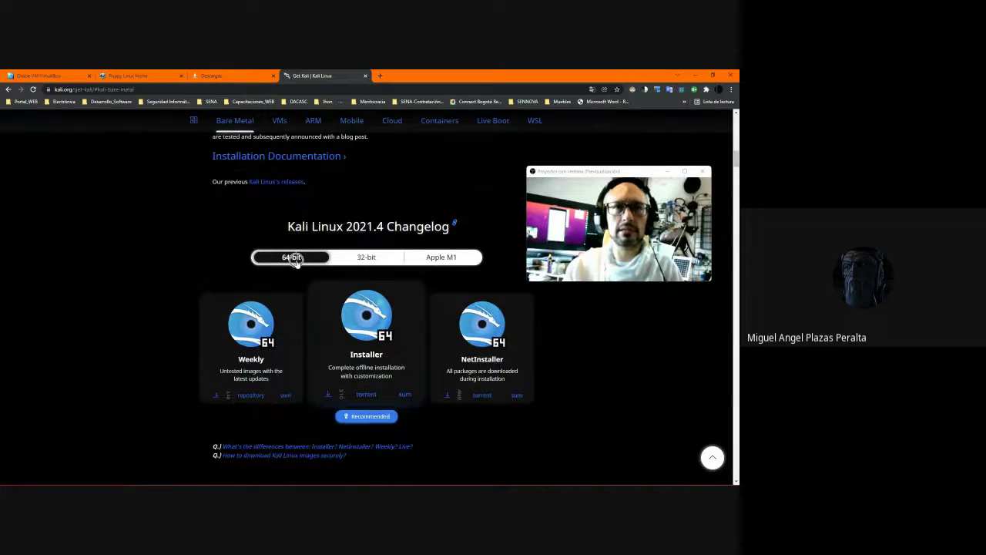
Search the web for fedora and open the official Fedora website from the results
{"action": "left_click", "coordinate": [354, 91]}
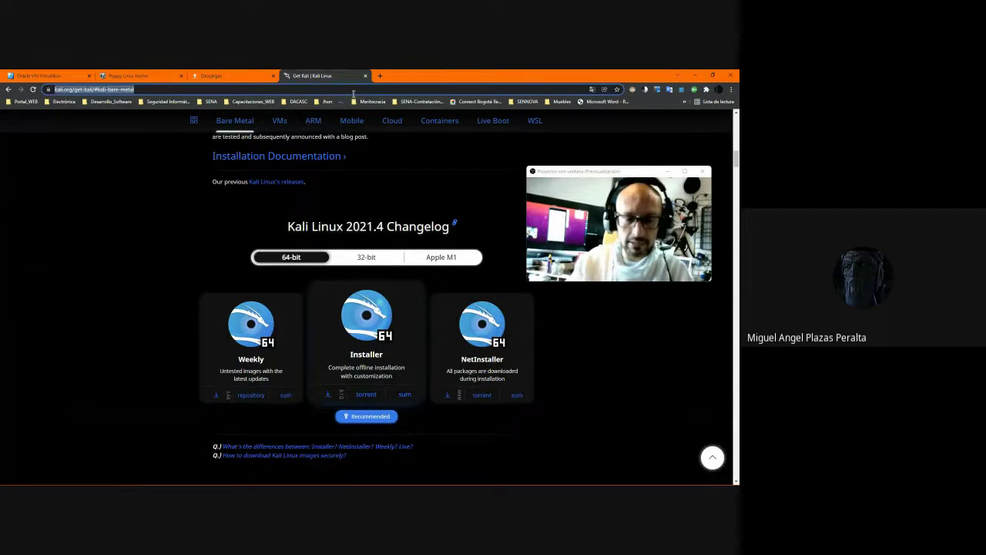
{"action": "type", "text": "fedora"}
{"action": "key", "text": "Return"}
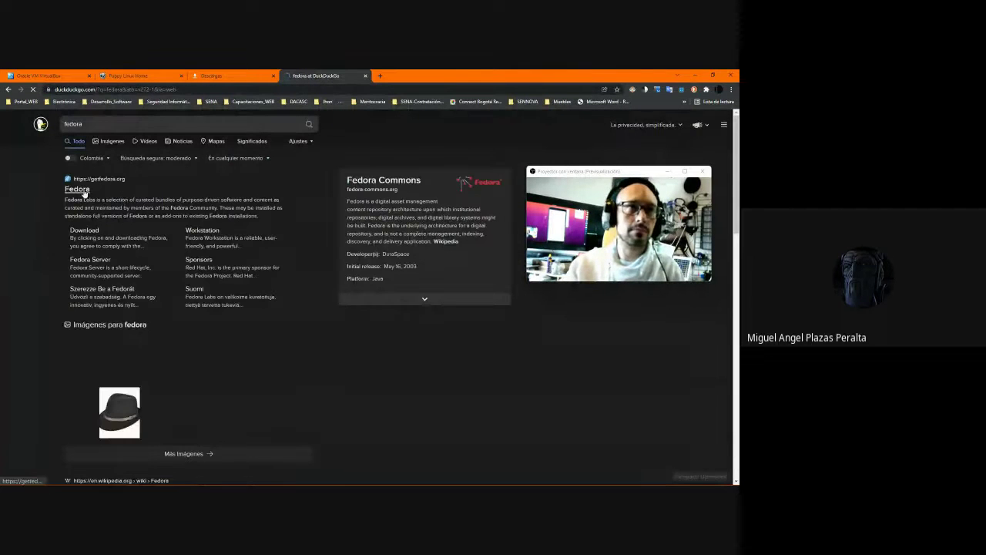
{"action": "left_click", "coordinate": [85, 193]}
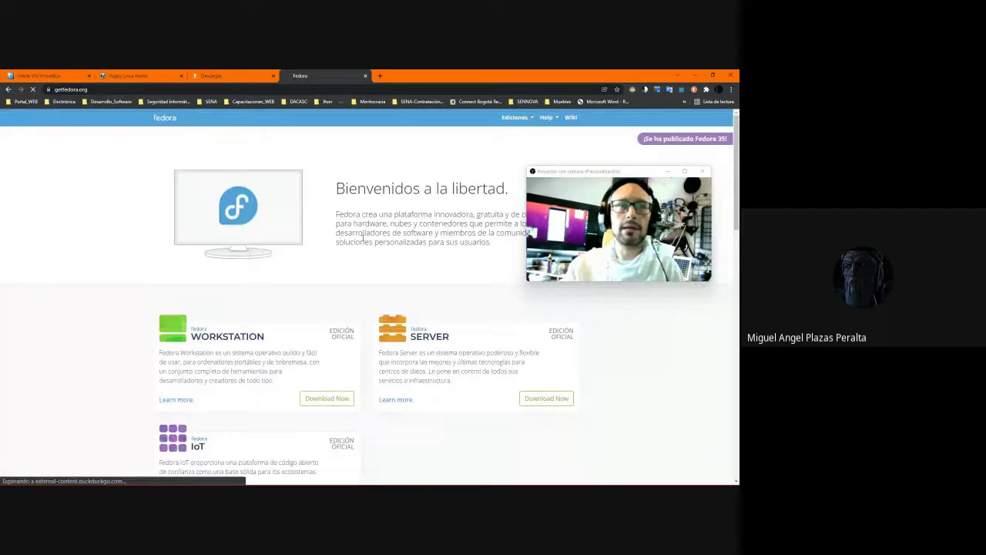
Open the Fedora Workstation download page and start downloading the Fedora 35 x86_64 DVD ISO
{"action": "scroll", "coordinate": [375, 248], "scroll_direction": "down", "scroll_amount": 3}
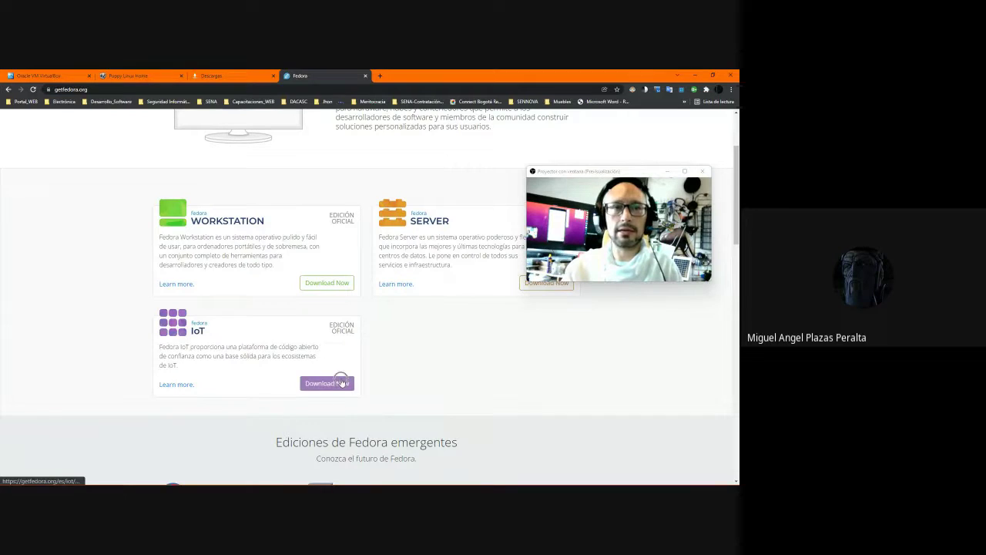
{"action": "left_click", "coordinate": [333, 281]}
{"action": "scroll", "coordinate": [634, 319], "scroll_direction": "down", "scroll_amount": 1}
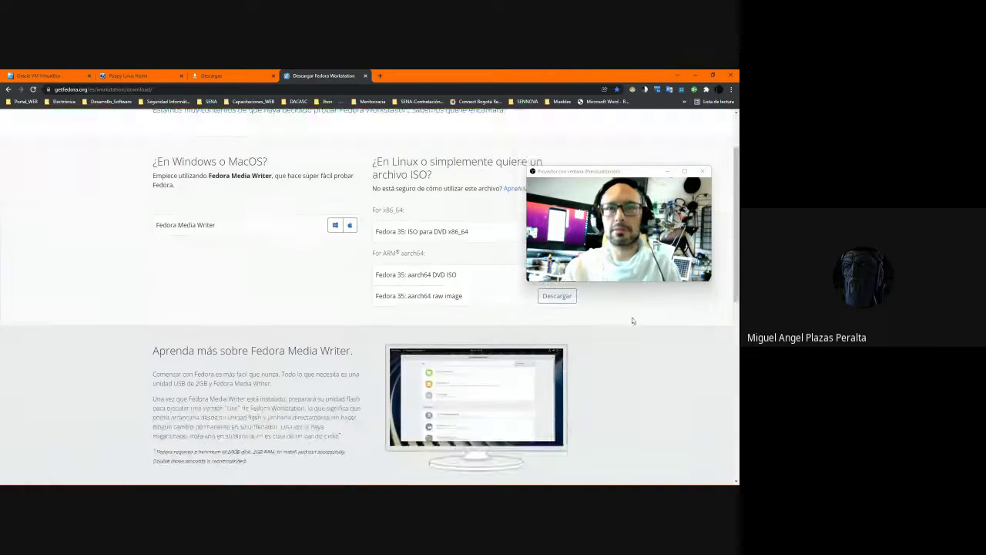
{"action": "scroll", "coordinate": [618, 325], "scroll_direction": "up", "scroll_amount": 1}
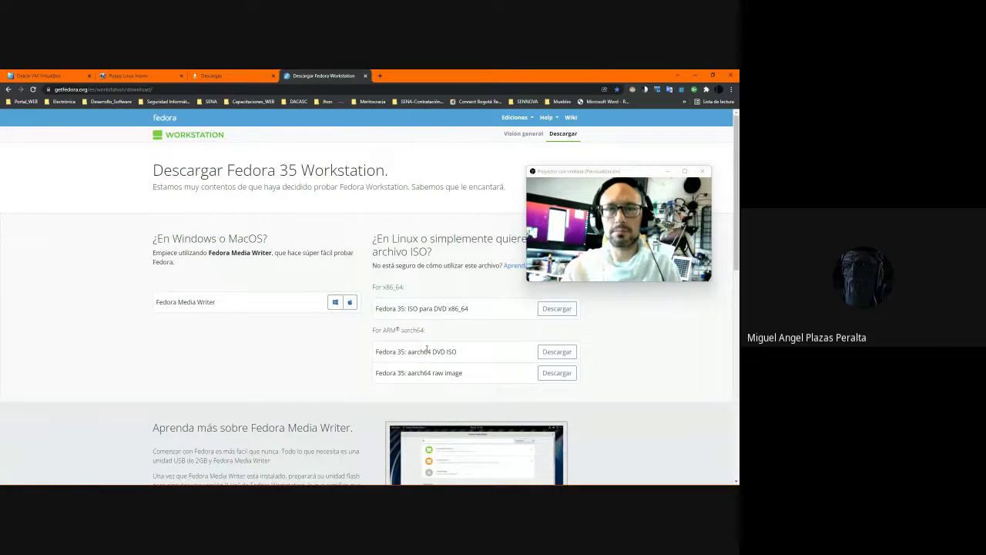
{"action": "left_click", "coordinate": [556, 309]}
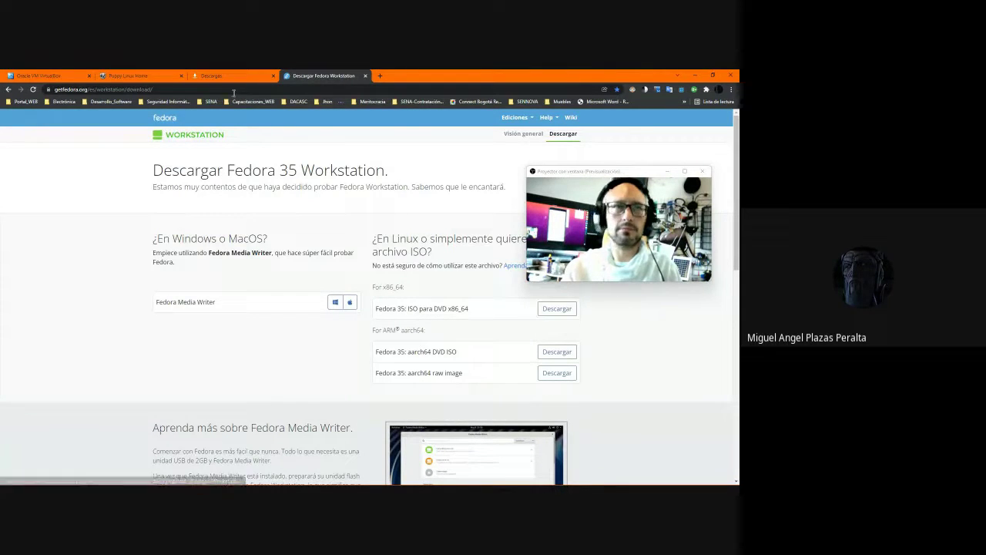
{"action": "key", "text": "ctrl+j"}
{"action": "left_click", "coordinate": [362, 74]}
Search the web for debian and open the official Debian website from the results
{"action": "left_click", "coordinate": [282, 89]}
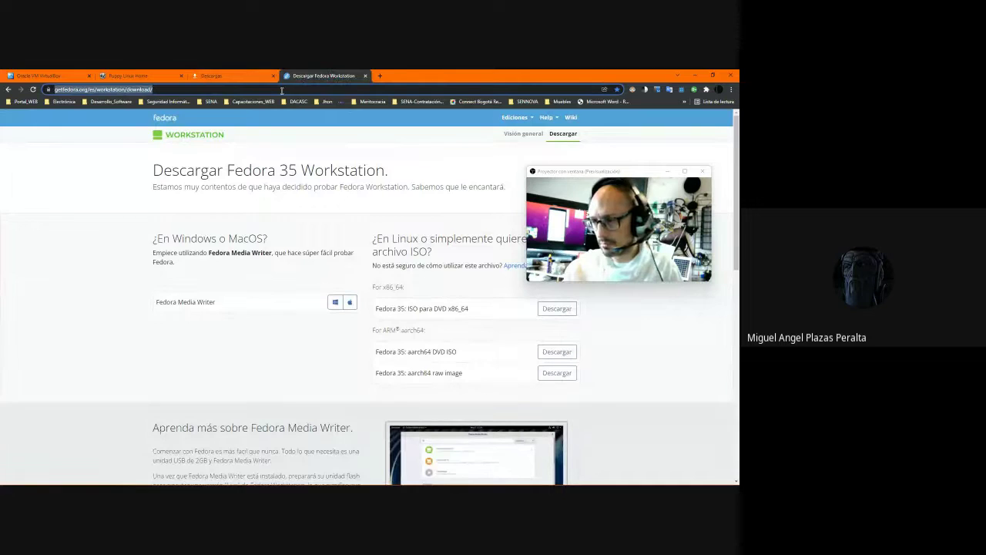
{"action": "type", "text": "debian"}
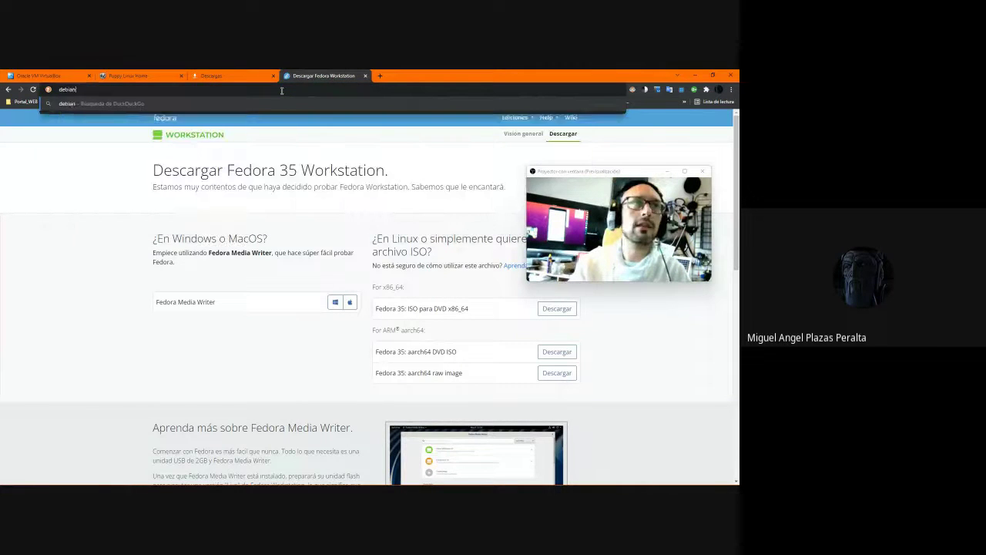
{"action": "key", "text": "Return"}
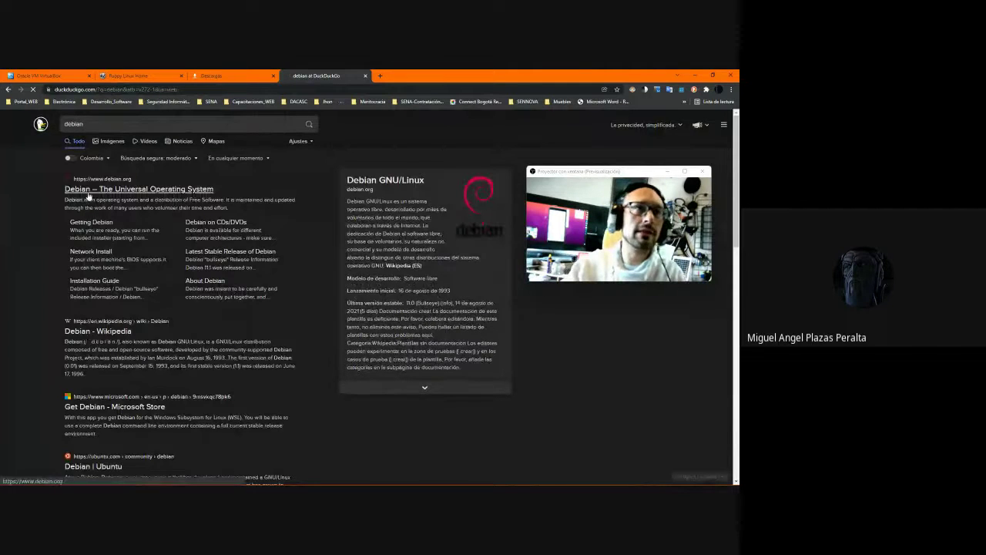
{"action": "left_click", "coordinate": [88, 191]}
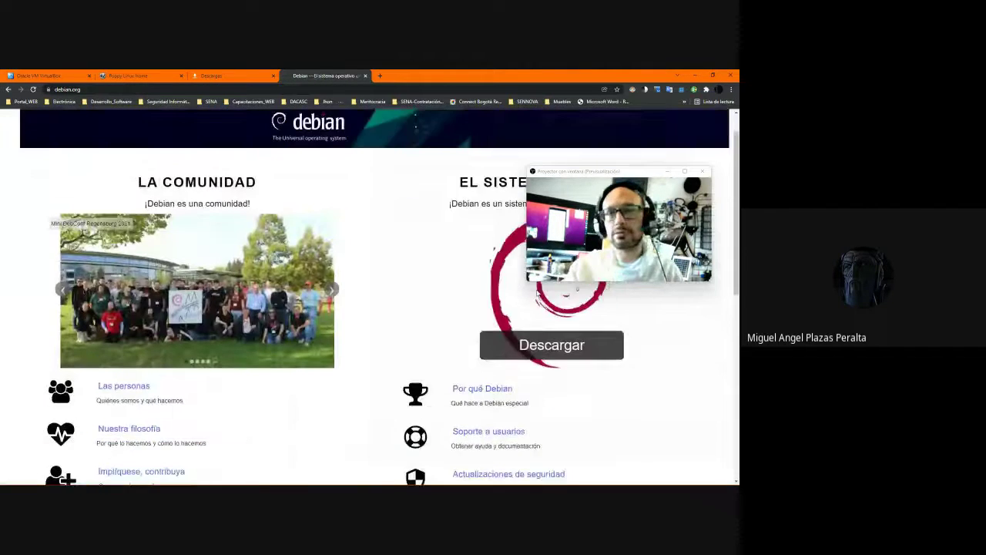
Start the Debian download from its home page, moving the webcam preview window clear of the page content
{"action": "scroll", "coordinate": [537, 293], "scroll_direction": "down", "scroll_amount": 3}
{"action": "scroll", "coordinate": [537, 292], "scroll_direction": "up", "scroll_amount": 4}
{"action": "left_click_drag", "start_coordinate": [577, 170], "coordinate": [263, 137]}
{"action": "left_click", "coordinate": [566, 349]}
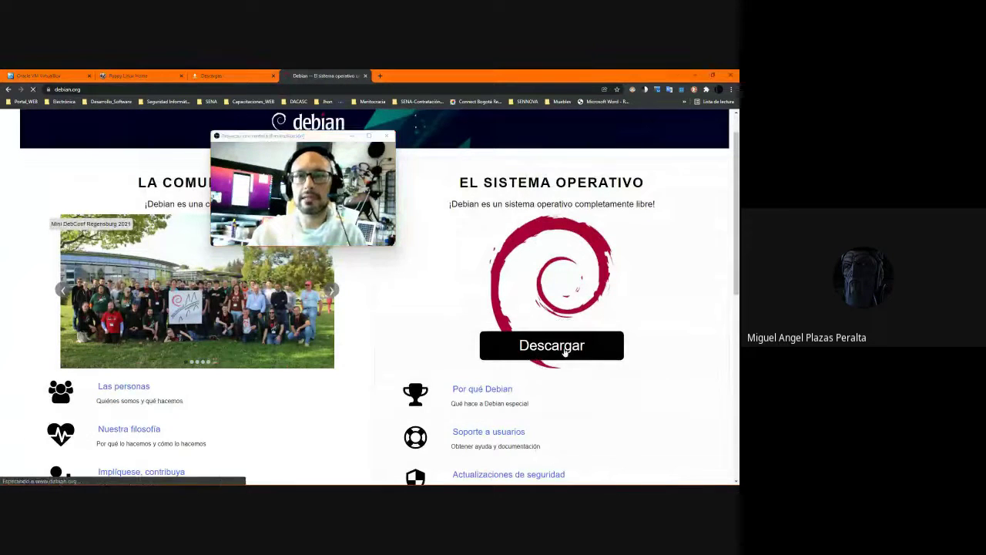
{"action": "scroll", "coordinate": [156, 344], "scroll_direction": "down", "scroll_amount": 1}
{"action": "left_click", "coordinate": [278, 137]}
{"action": "left_click_drag", "start_coordinate": [278, 137], "coordinate": [524, 208]}
{"action": "scroll", "coordinate": [231, 173], "scroll_direction": "up", "scroll_amount": 1}
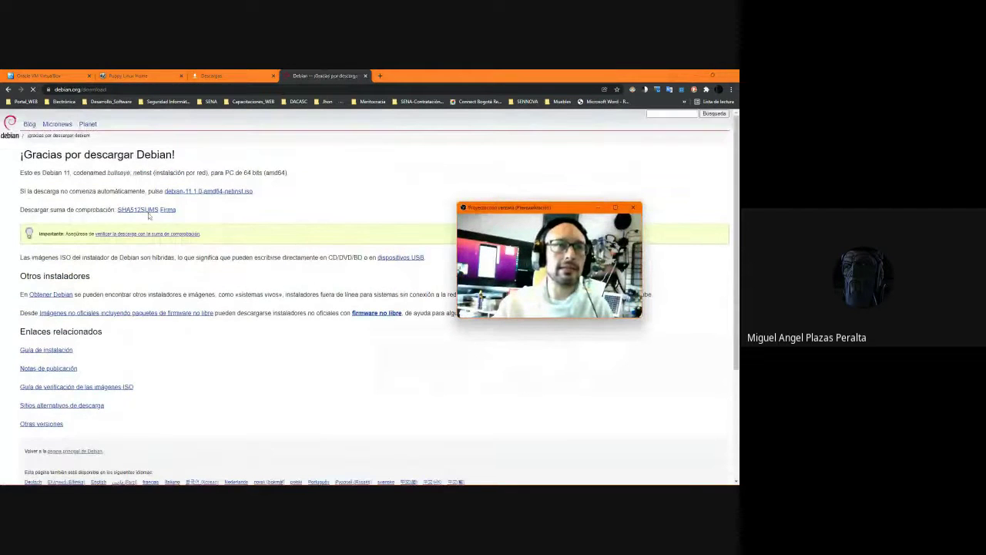
Switch to the VirtualBox downloads page and highlight the Windows, Linux and Solaris host entries among the VirtualBox 6.1.30 platform packages
{"action": "key", "text": "alt+Tab"}
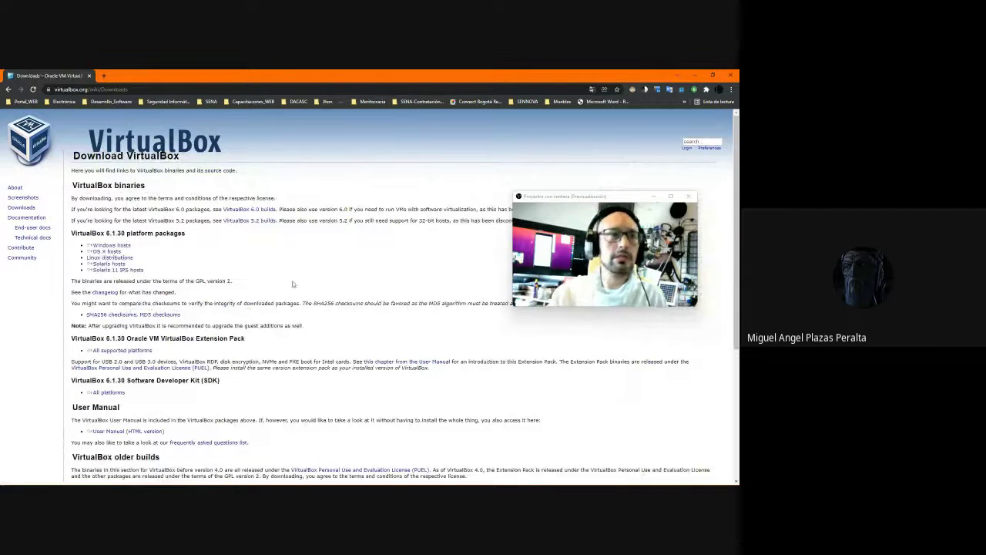
{"action": "left_click_drag", "start_coordinate": [85, 245], "coordinate": [120, 249]}
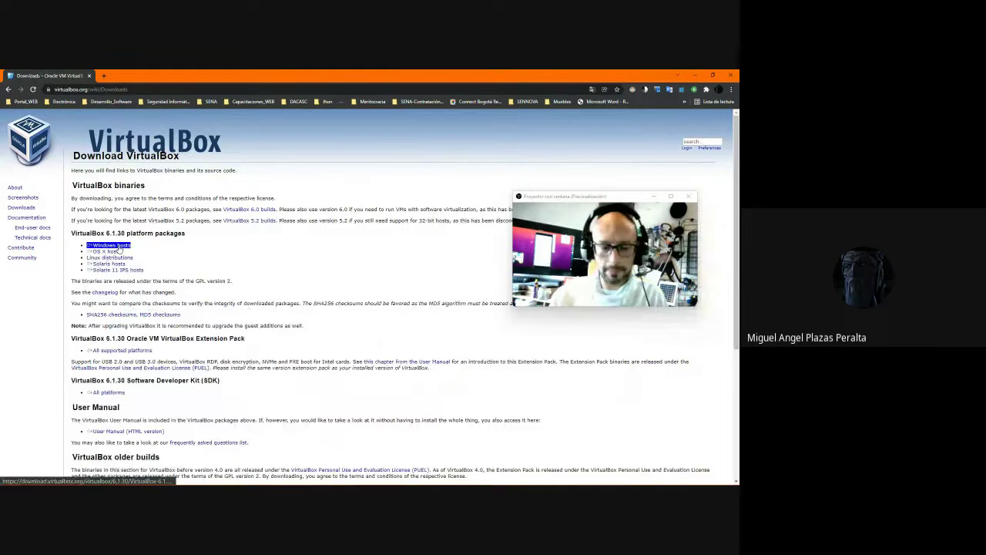
{"action": "key", "text": "super+plus"}
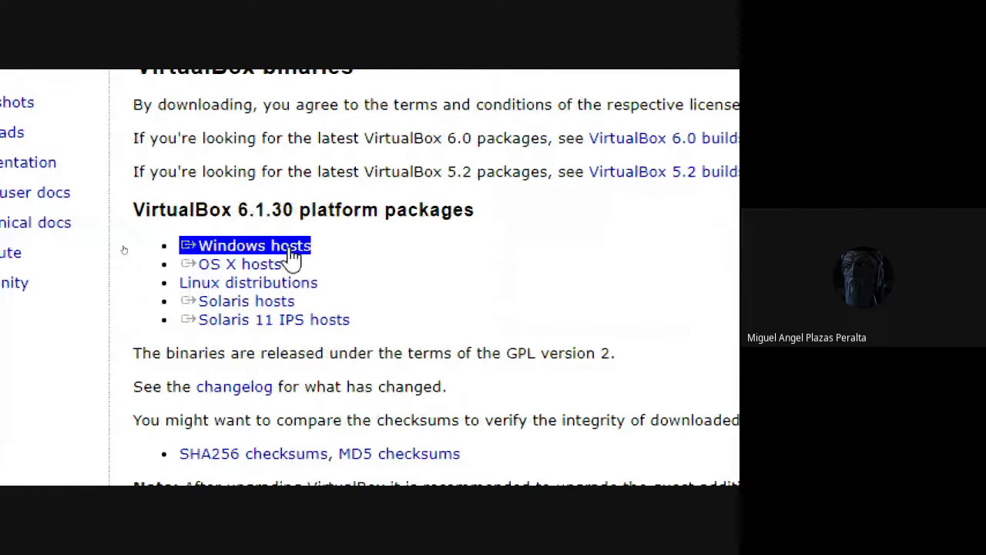
{"action": "mouse_move", "coordinate": [282, 260]}
{"action": "left_mouse_down"}
{"action": "mouse_move", "coordinate": [254, 276]}
{"action": "mouse_move", "coordinate": [294, 254]}
{"action": "left_mouse_up"}
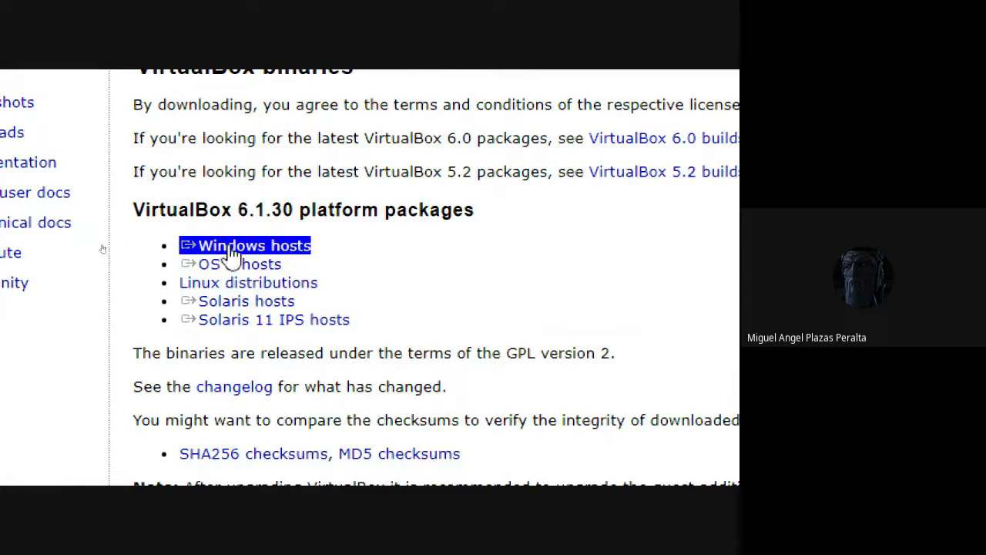
{"action": "left_click", "coordinate": [335, 249]}
{"action": "triple_click", "coordinate": [198, 284]}
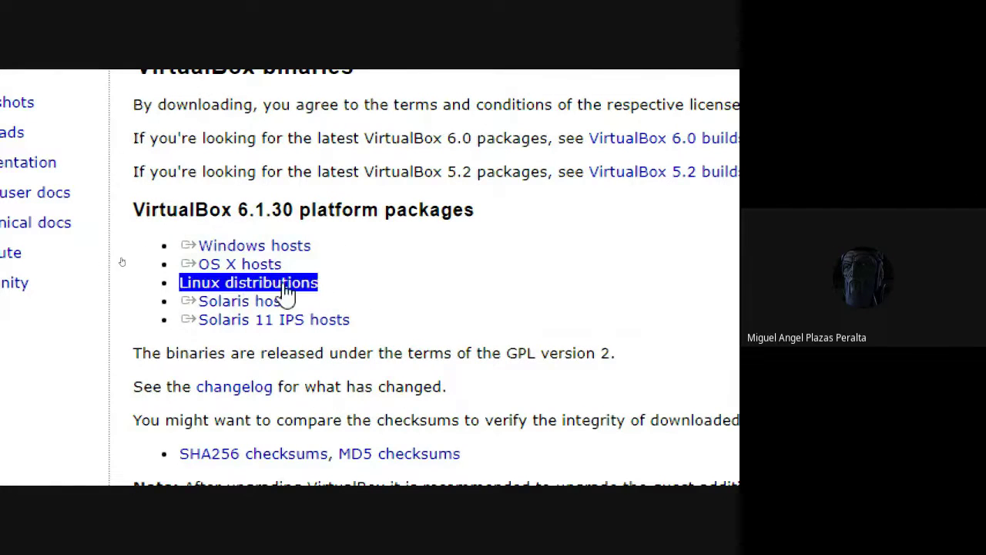
{"action": "triple_click", "coordinate": [313, 323]}
{"action": "triple_click", "coordinate": [239, 304]}
{"action": "triple_click", "coordinate": [318, 324]}
{"action": "left_click", "coordinate": [375, 344]}
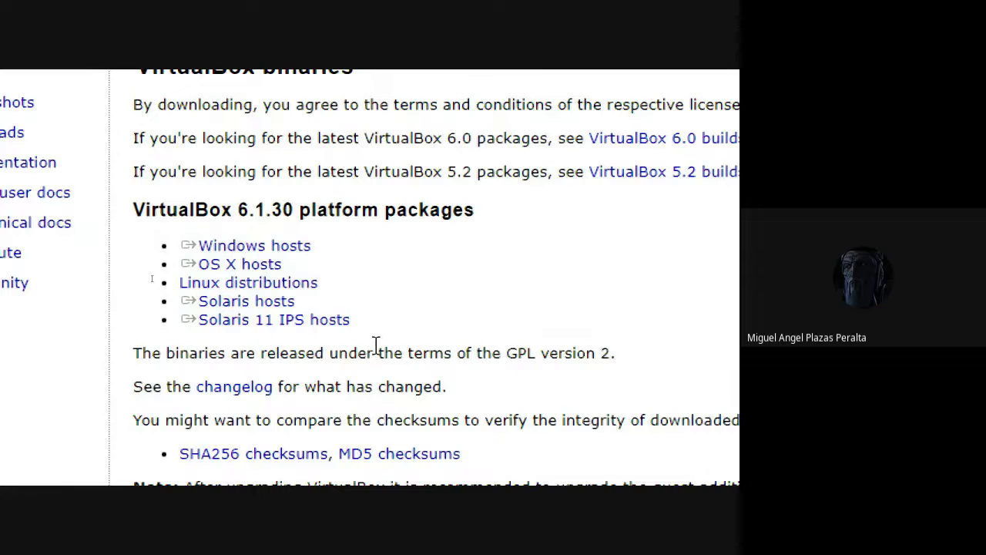
{"action": "triple_click", "coordinate": [278, 246]}
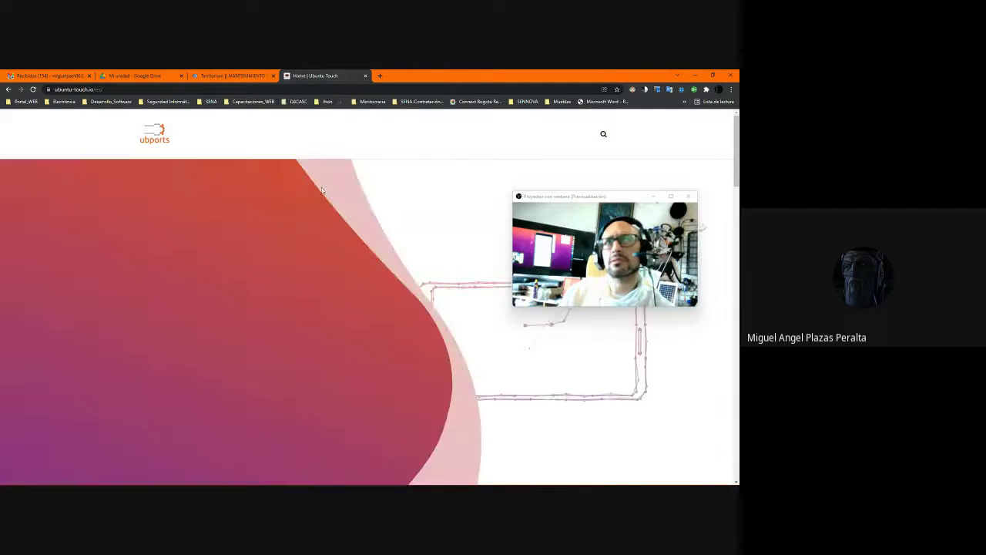
Examine the sections of the Ubuntu Touch home page, keeping the webcam preview window out of the way
{"action": "left_click_drag", "start_coordinate": [556, 198], "coordinate": [71, 171]}
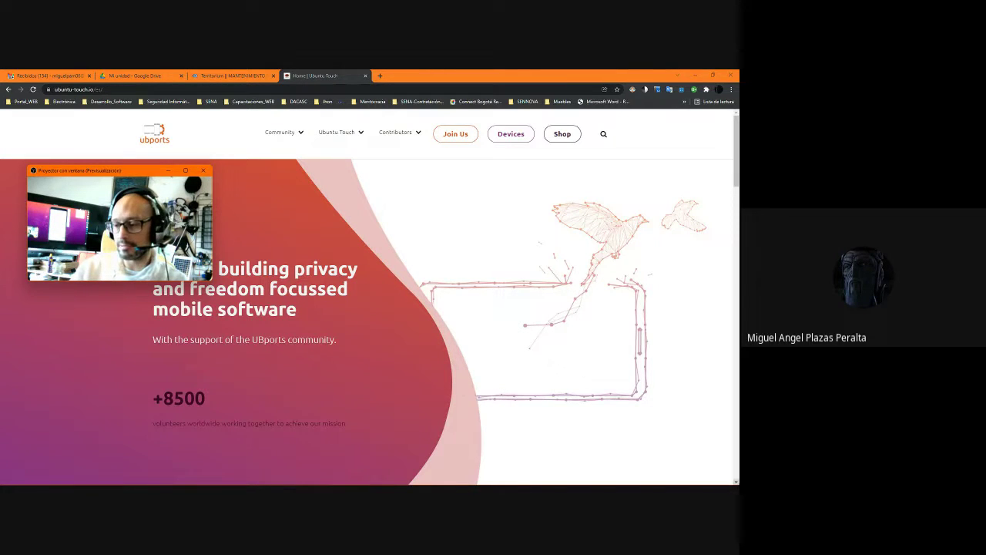
{"action": "left_click_drag", "start_coordinate": [97, 167], "coordinate": [136, 178]}
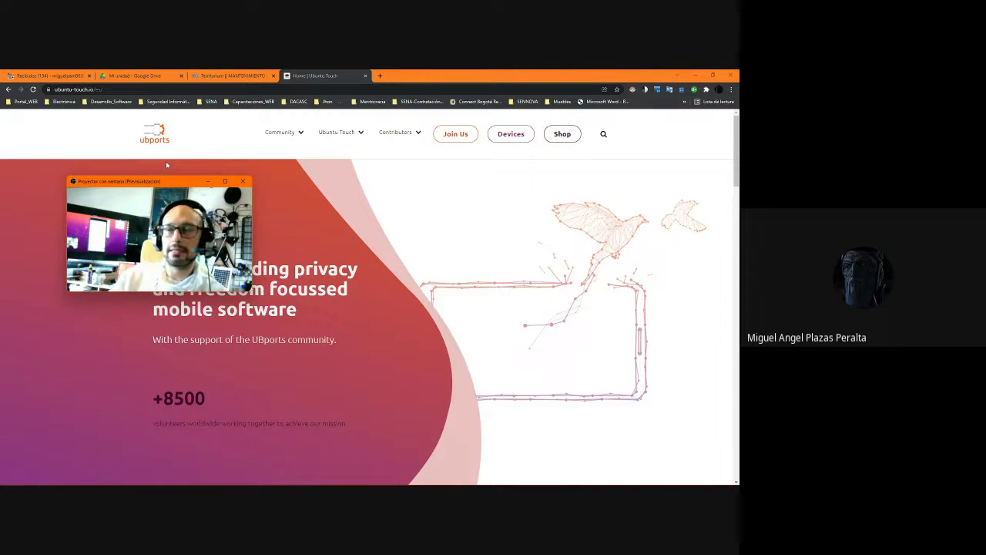
{"action": "scroll", "coordinate": [284, 326], "scroll_direction": "down", "scroll_amount": 10}
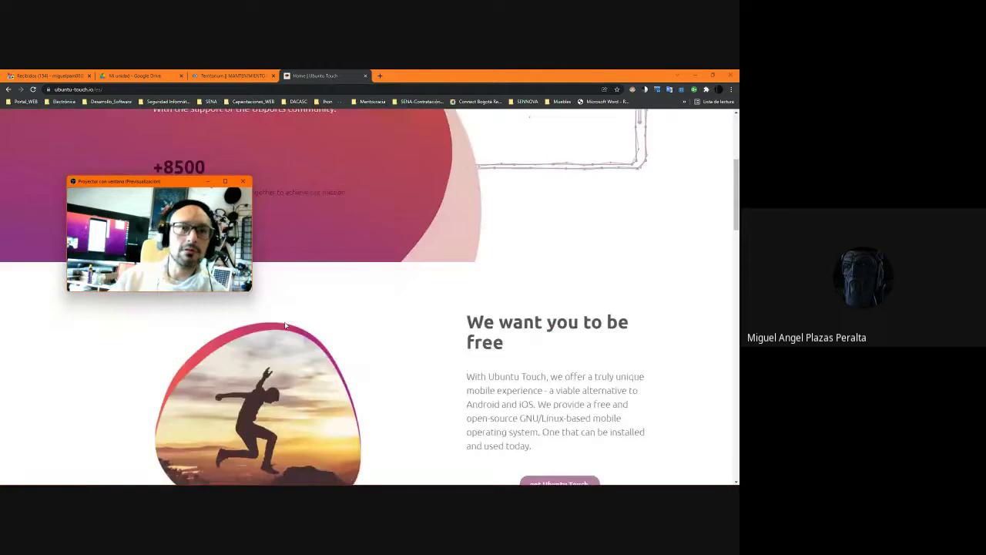
{"action": "scroll", "coordinate": [331, 330], "scroll_direction": "down", "scroll_amount": 10}
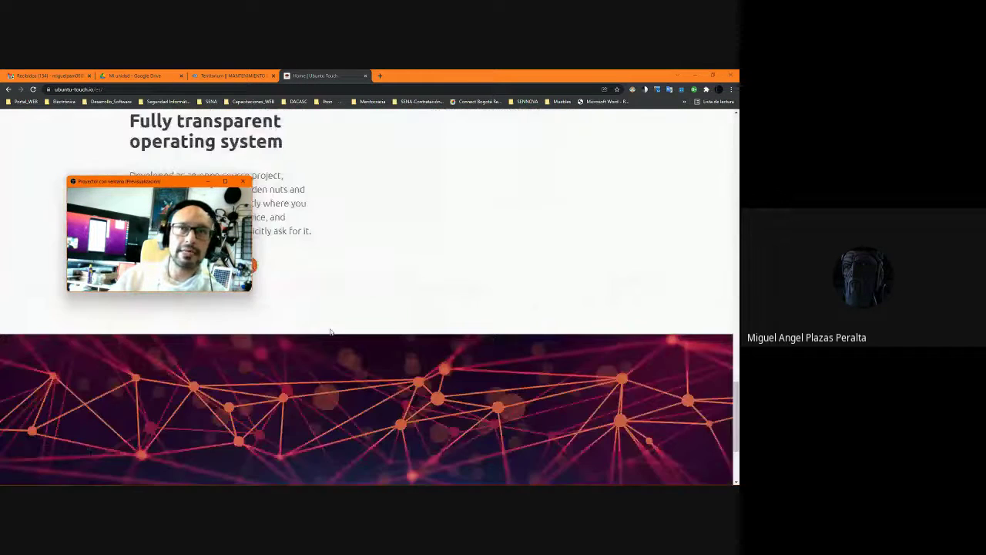
{"action": "scroll", "coordinate": [330, 331], "scroll_direction": "up", "scroll_amount": 5}
{"action": "scroll", "coordinate": [329, 332], "scroll_direction": "up", "scroll_amount": 5}
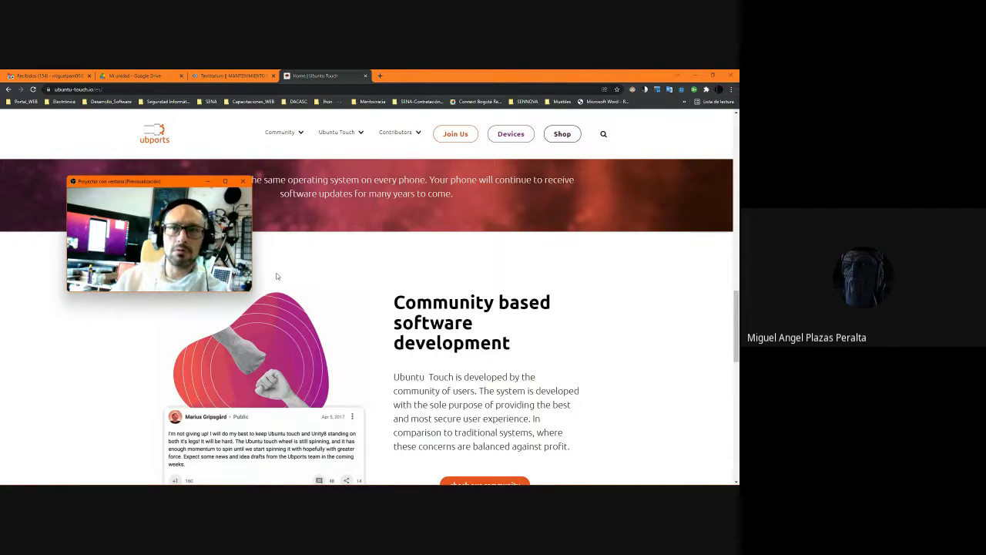
{"action": "left_click_drag", "start_coordinate": [149, 187], "coordinate": [115, 176]}
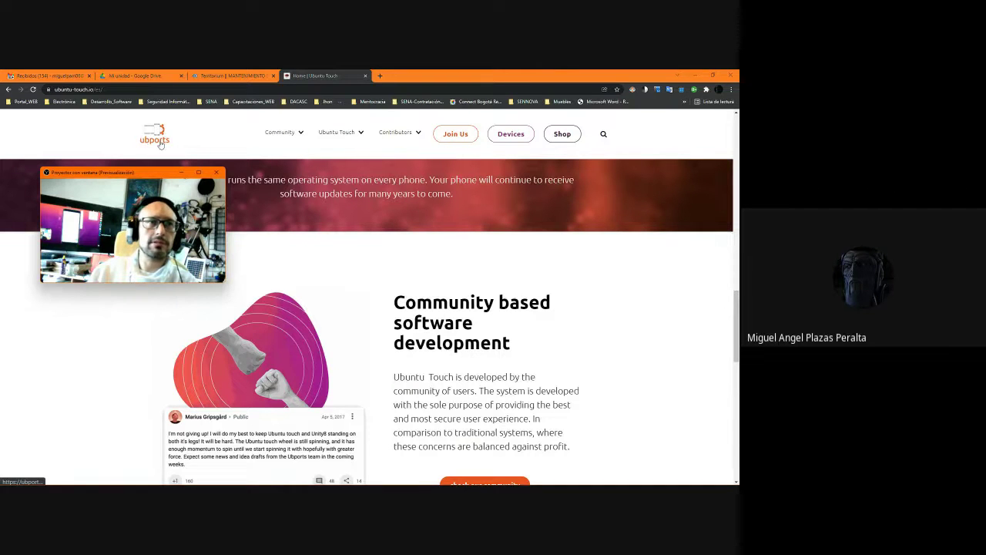
Read the community development, transparent operating system and Convergence sections of the Ubuntu Touch page, and shift the webcam preview window off the banner text
{"action": "scroll", "coordinate": [418, 337], "scroll_direction": "down", "scroll_amount": 2}
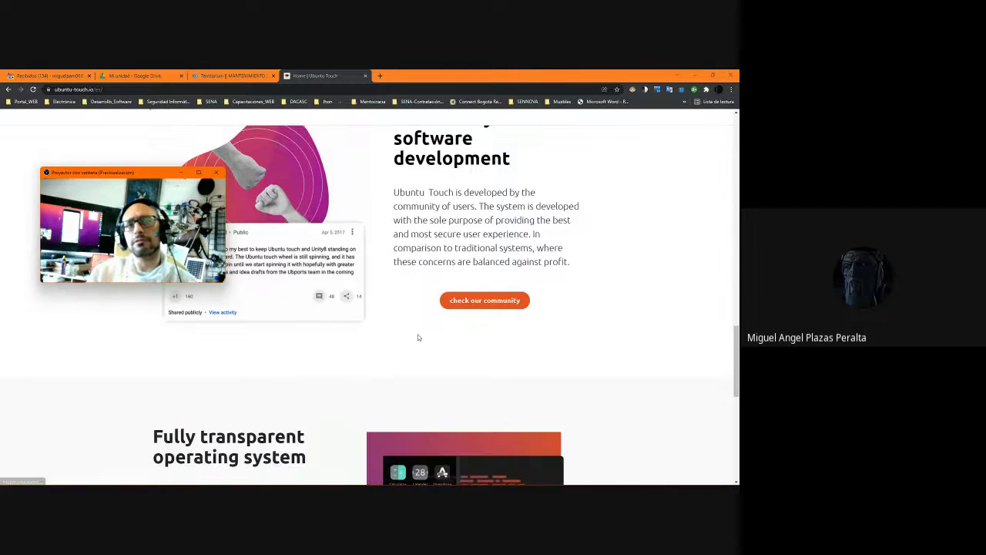
{"action": "scroll", "coordinate": [418, 337], "scroll_direction": "down", "scroll_amount": 5}
{"action": "scroll", "coordinate": [416, 336], "scroll_direction": "up", "scroll_amount": 4}
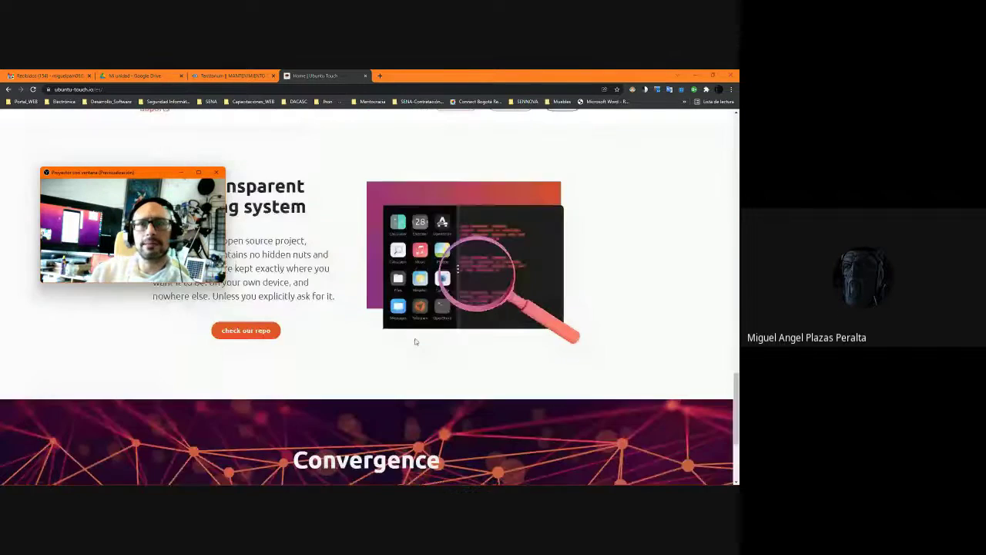
{"action": "scroll", "coordinate": [403, 338], "scroll_direction": "down", "scroll_amount": 4}
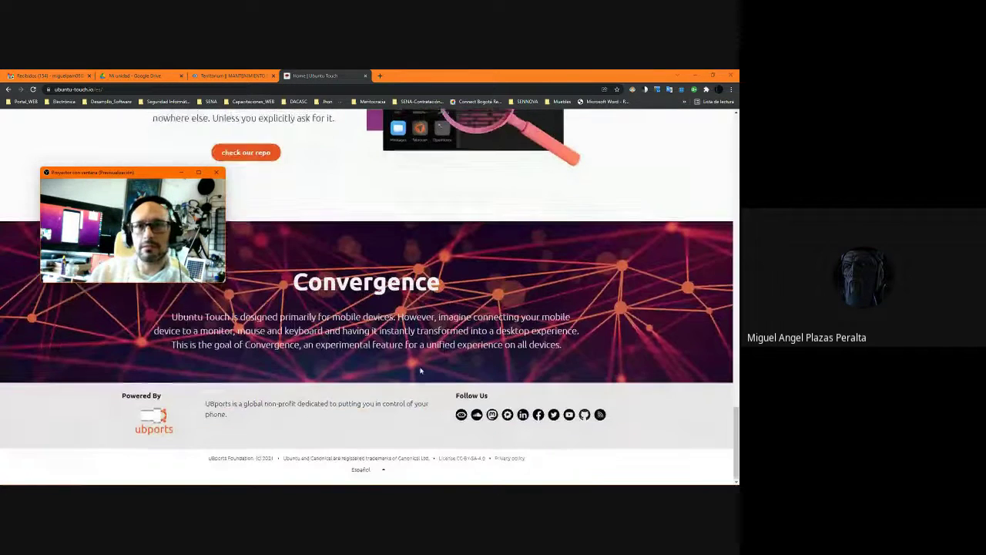
{"action": "scroll", "coordinate": [420, 369], "scroll_direction": "up", "scroll_amount": 10}
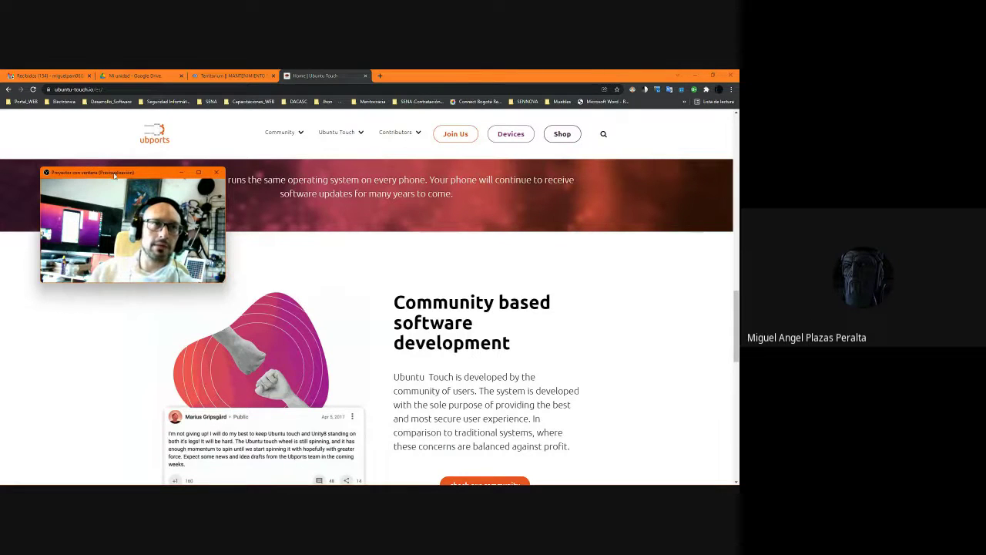
{"action": "left_click_drag", "start_coordinate": [114, 180], "coordinate": [92, 198]}
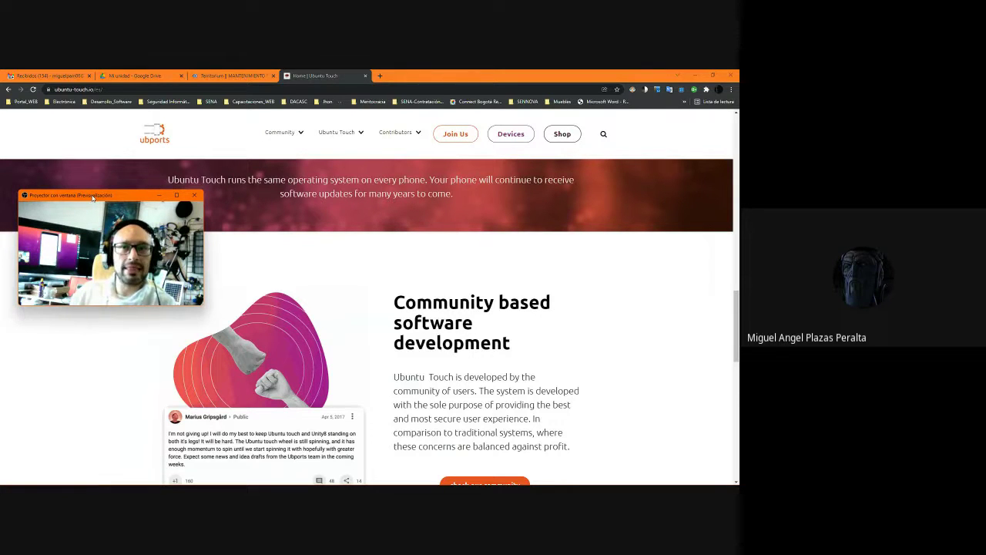
Search the web for ubuntu tv in a new tab and open the Ask Ubuntu result "What is Ubuntu TV?", moving the webcam preview off the results
{"action": "left_click", "coordinate": [380, 76]}
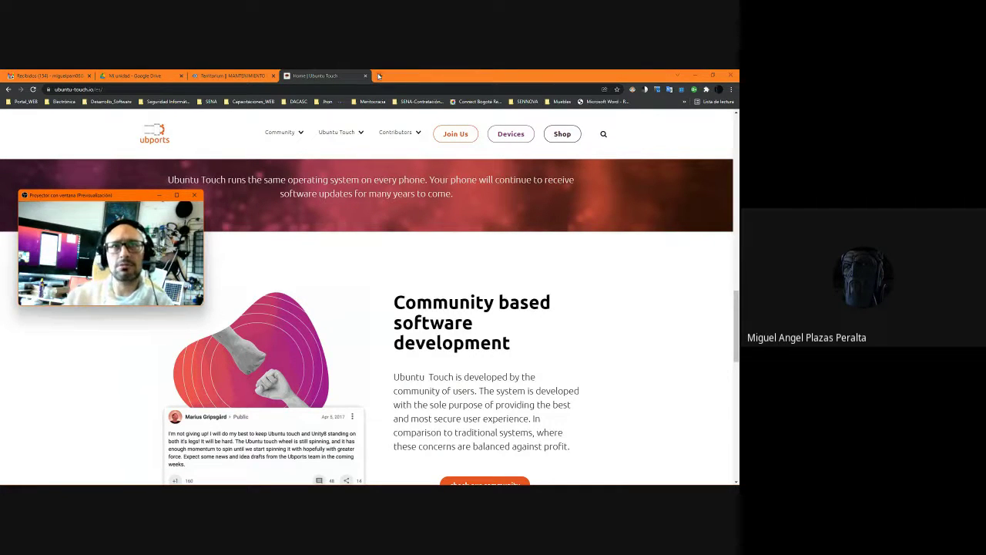
{"action": "type", "text": "ubuntu "}
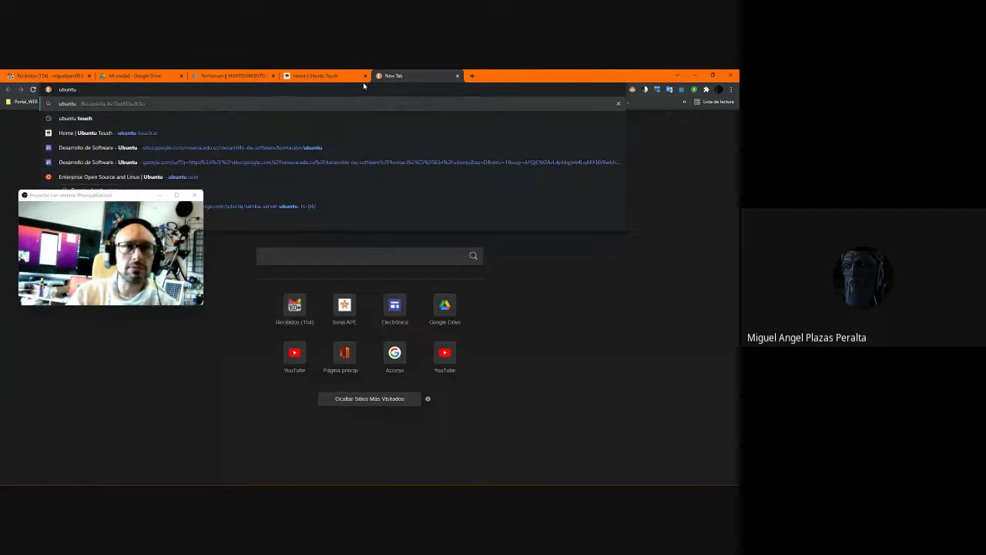
{"action": "type", "text": "tv"}
{"action": "key", "text": "Return"}
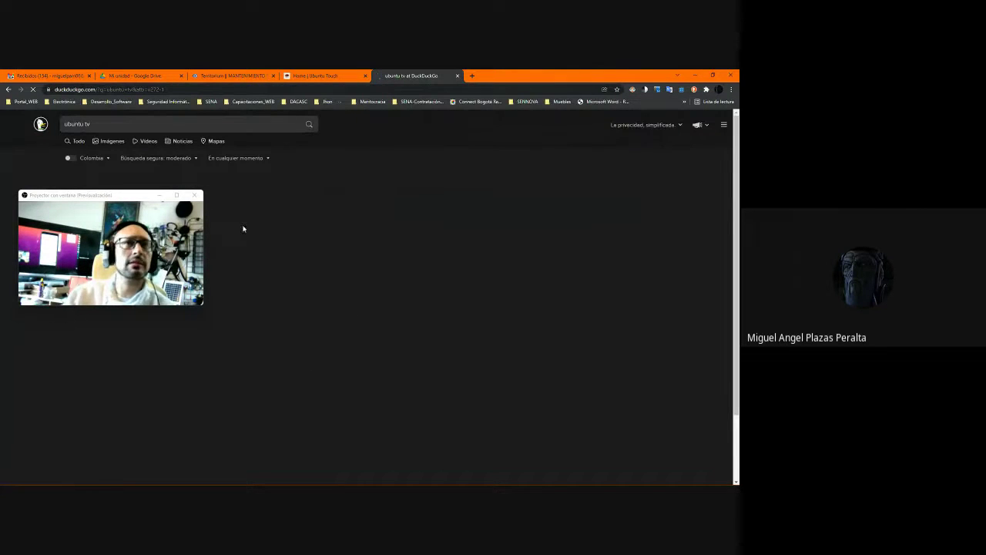
{"action": "left_click_drag", "start_coordinate": [67, 203], "coordinate": [526, 145]}
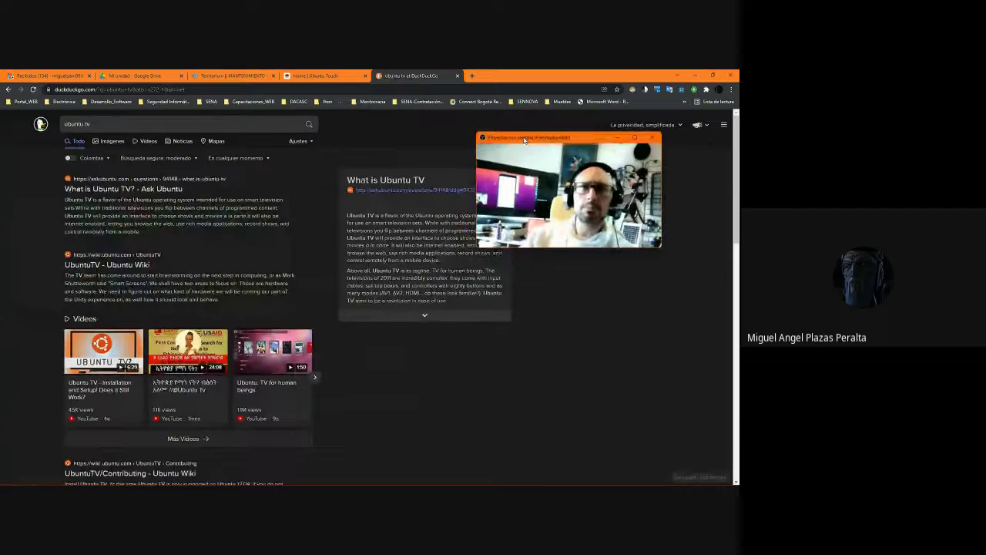
{"action": "left_click", "coordinate": [104, 190]}
Look through the Ask Ubuntu question about Ubuntu TV, its top answer with the interface screenshot, and the page address
{"action": "scroll", "coordinate": [115, 232], "scroll_direction": "down", "scroll_amount": 4}
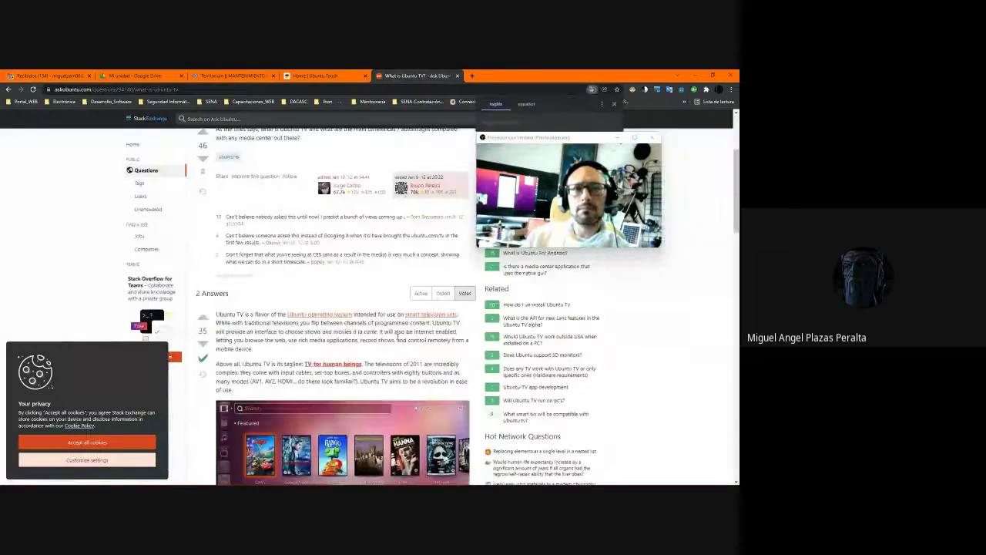
{"action": "scroll", "coordinate": [131, 308], "scroll_direction": "up", "scroll_amount": 2}
{"action": "scroll", "coordinate": [147, 386], "scroll_direction": "down", "scroll_amount": 6}
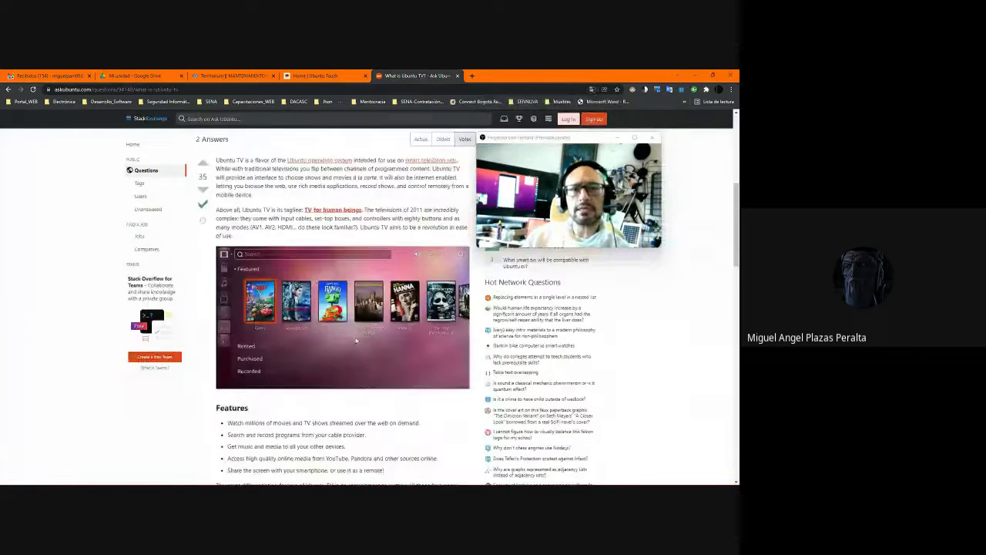
{"action": "scroll", "coordinate": [359, 356], "scroll_direction": "up", "scroll_amount": 3}
{"action": "scroll", "coordinate": [359, 356], "scroll_direction": "down", "scroll_amount": 2}
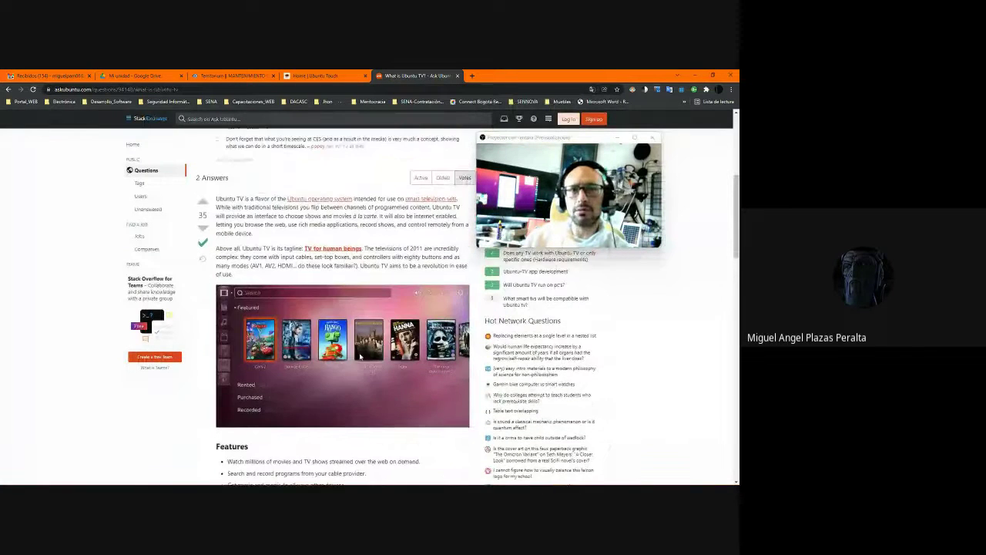
{"action": "scroll", "coordinate": [359, 356], "scroll_direction": "up", "scroll_amount": 4}
{"action": "left_click", "coordinate": [104, 90]}
{"action": "scroll", "coordinate": [135, 198], "scroll_direction": "up", "scroll_amount": 3}
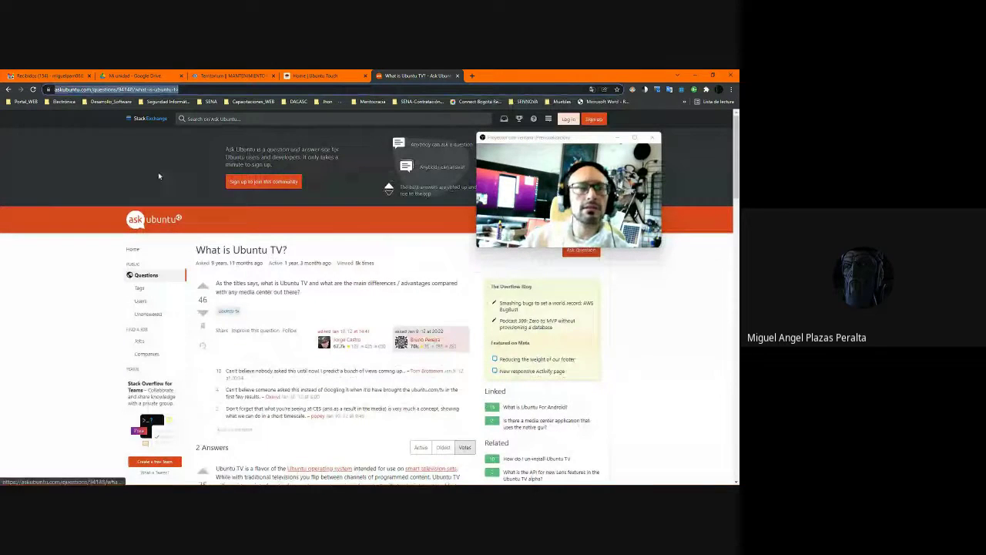
Return to the ubuntu tv search results, look over the other entries and reopen the "What is Ubuntu TV?" result
{"action": "left_click", "coordinate": [9, 90]}
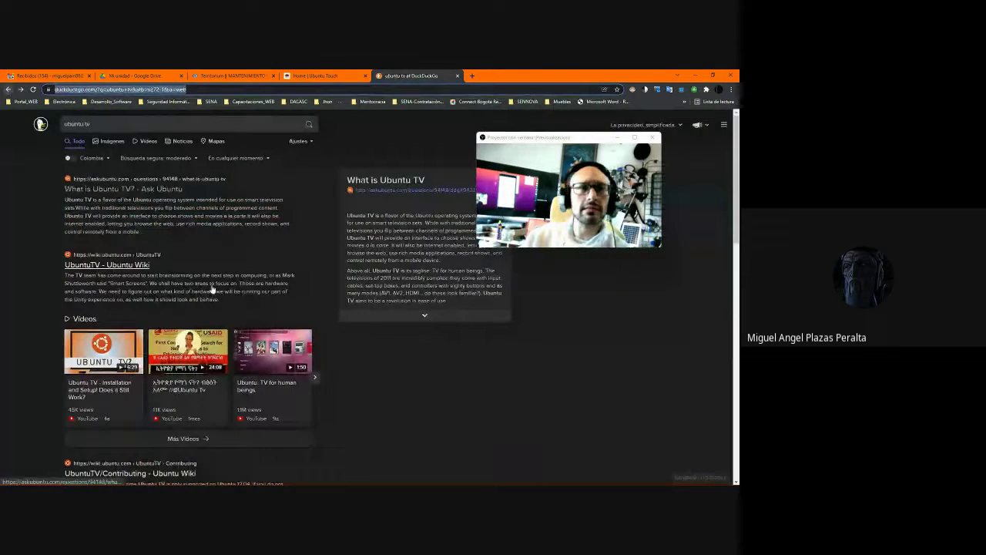
{"action": "scroll", "coordinate": [128, 291], "scroll_direction": "down", "scroll_amount": 4}
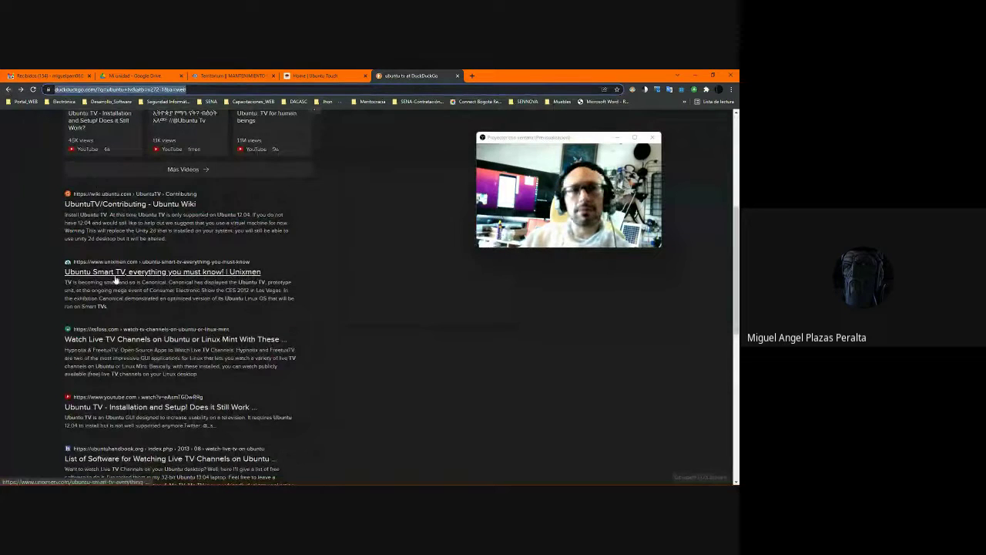
{"action": "scroll", "coordinate": [115, 281], "scroll_direction": "up", "scroll_amount": 5}
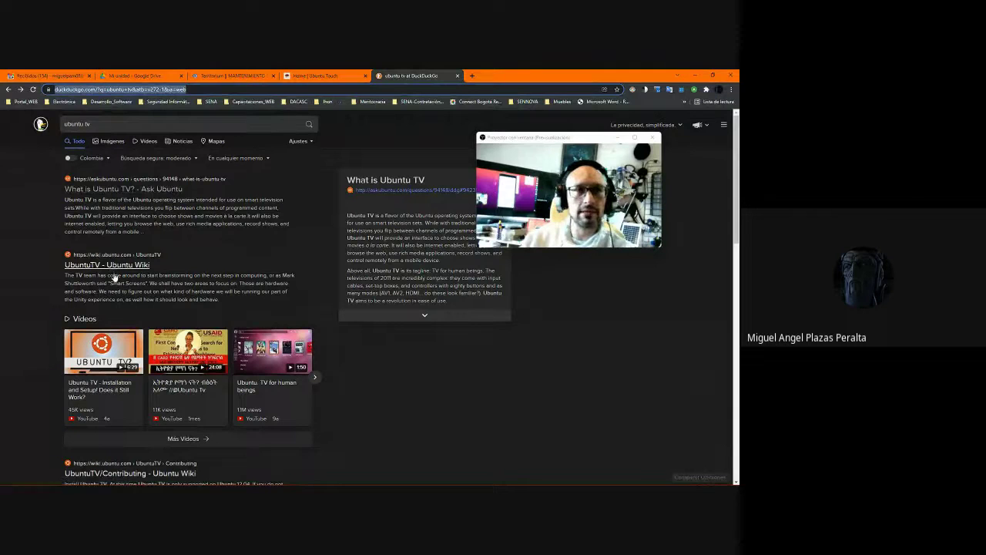
{"action": "left_click", "coordinate": [103, 190]}
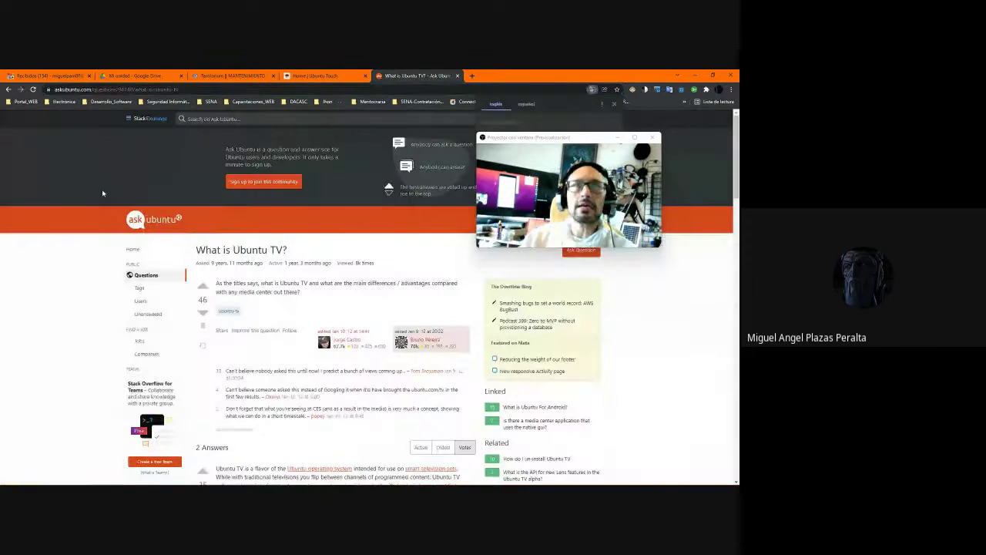
Examine the Ubuntu TV interface screenshot and Features list in the top answer, moving the webcam preview window clear of the answer text
{"action": "scroll", "coordinate": [334, 285], "scroll_direction": "down", "scroll_amount": 5}
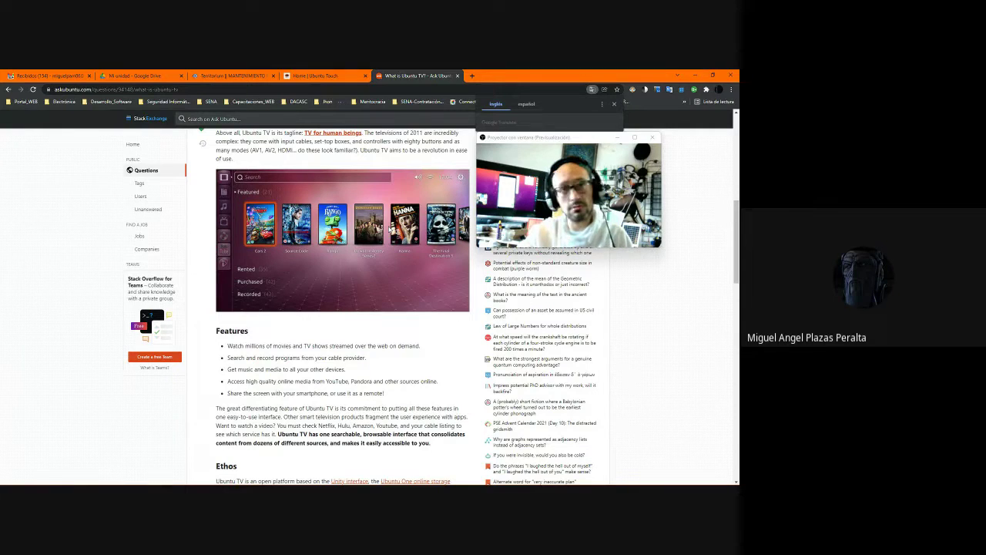
{"action": "scroll", "coordinate": [387, 332], "scroll_direction": "up", "scroll_amount": 5}
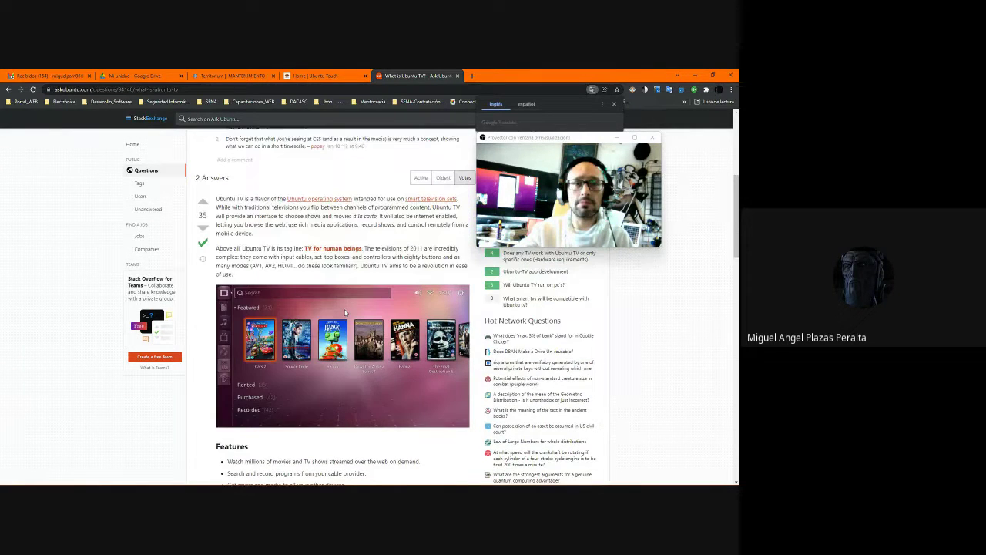
{"action": "scroll", "coordinate": [384, 333], "scroll_direction": "down", "scroll_amount": 4}
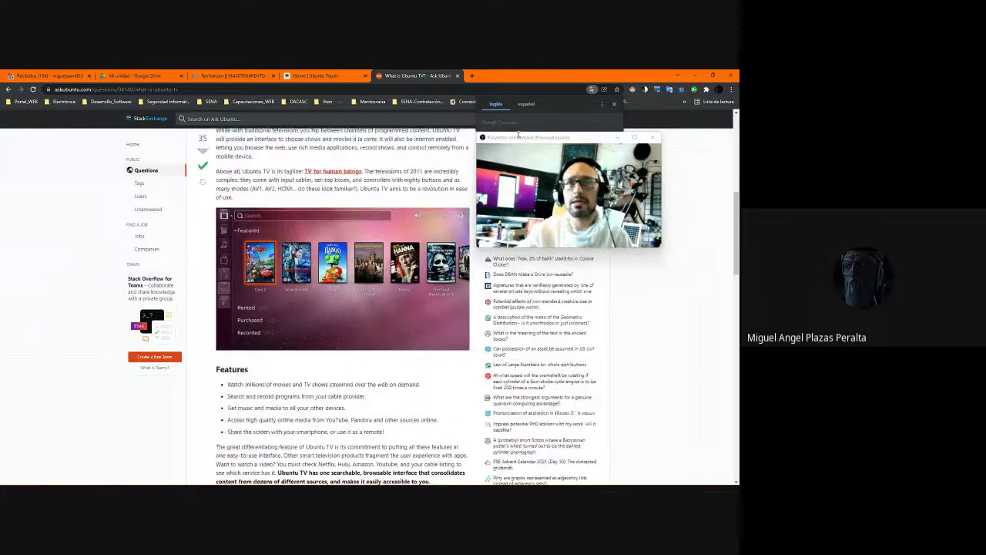
{"action": "left_click_drag", "start_coordinate": [519, 137], "coordinate": [88, 163]}
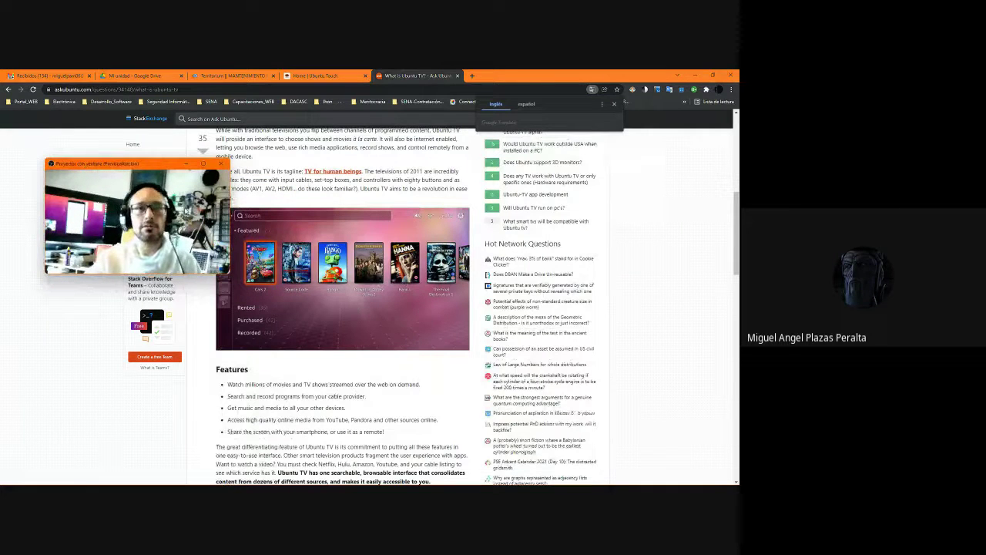
{"action": "left_click_drag", "start_coordinate": [100, 165], "coordinate": [543, 294]}
{"action": "scroll", "coordinate": [364, 293], "scroll_direction": "down", "scroll_amount": 10}
{"action": "scroll", "coordinate": [364, 293], "scroll_direction": "up", "scroll_amount": 10}
{"action": "left_click_drag", "start_coordinate": [535, 290], "coordinate": [60, 177]}
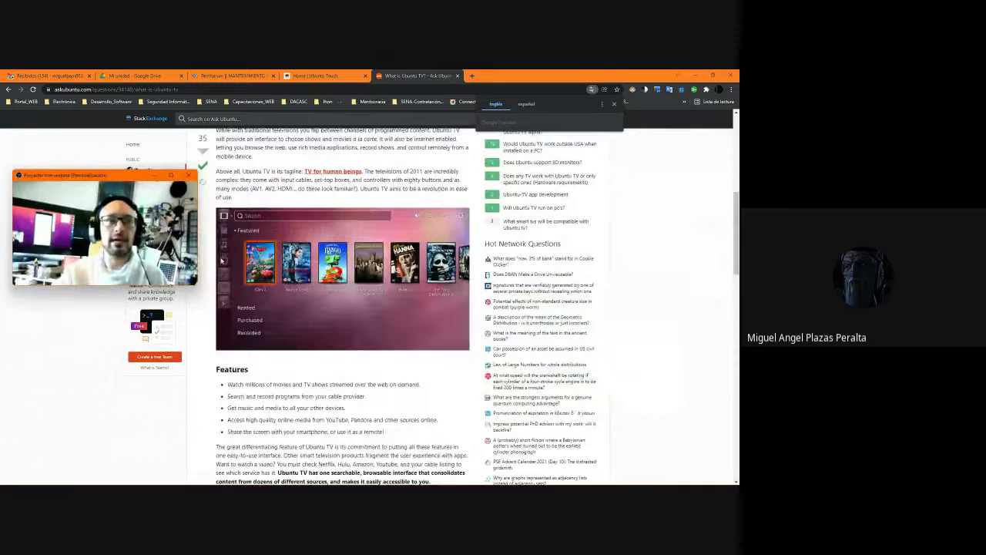
Review the whole Ubuntu TV page from the question title down to the Features and Ethos sections of the top answer
{"action": "scroll", "coordinate": [432, 325], "scroll_direction": "up", "scroll_amount": 8}
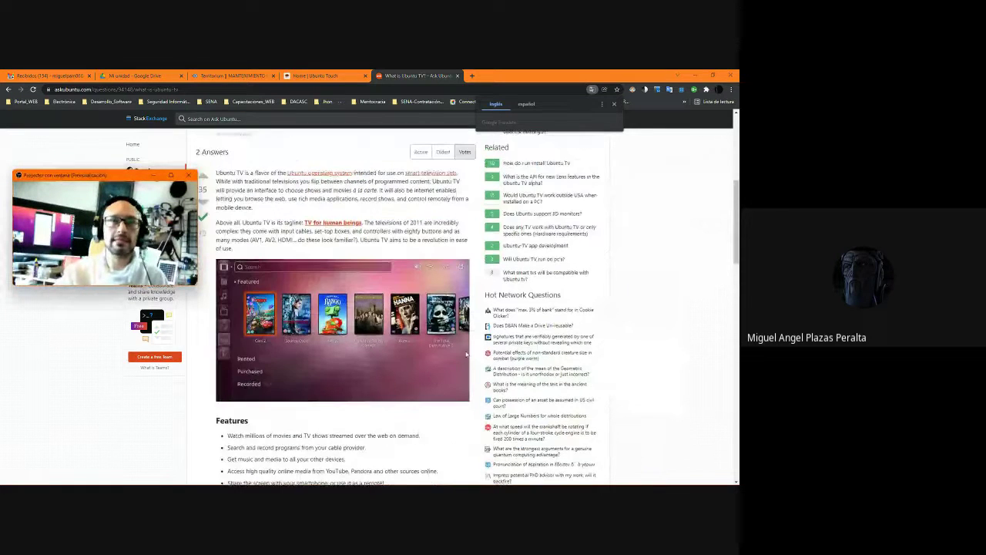
{"action": "scroll", "coordinate": [466, 349], "scroll_direction": "down", "scroll_amount": 8}
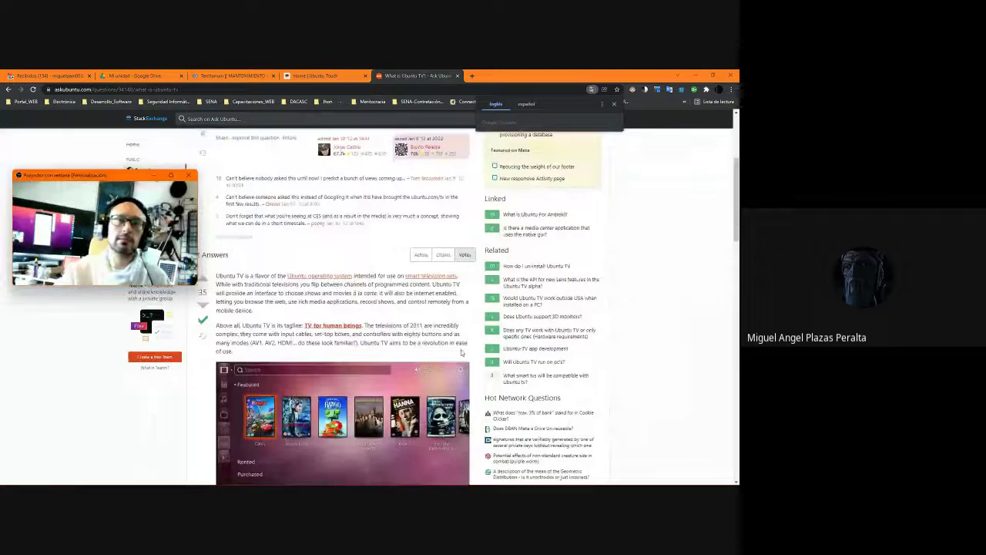
{"action": "scroll", "coordinate": [425, 349], "scroll_direction": "down", "scroll_amount": 1}
{"action": "scroll", "coordinate": [425, 349], "scroll_direction": "up", "scroll_amount": 2}
{"action": "scroll", "coordinate": [425, 349], "scroll_direction": "up", "scroll_amount": 4}
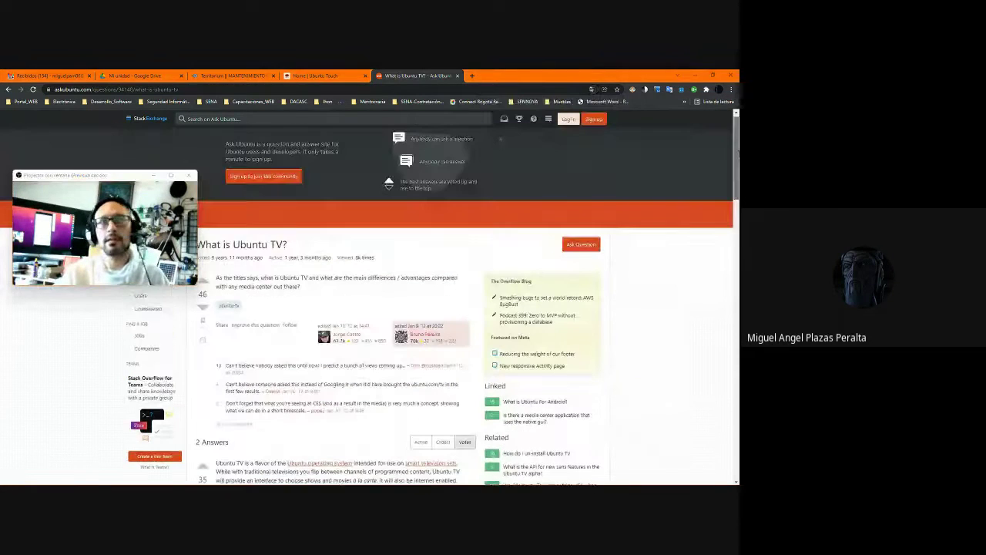
{"action": "scroll", "coordinate": [349, 309], "scroll_direction": "down", "scroll_amount": 4}
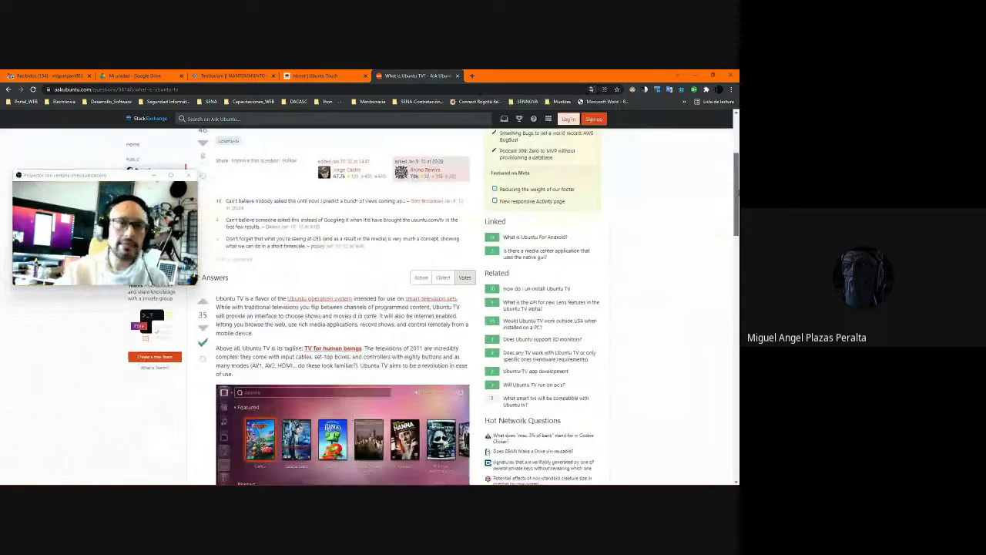
{"action": "scroll", "coordinate": [349, 309], "scroll_direction": "down", "scroll_amount": 2}
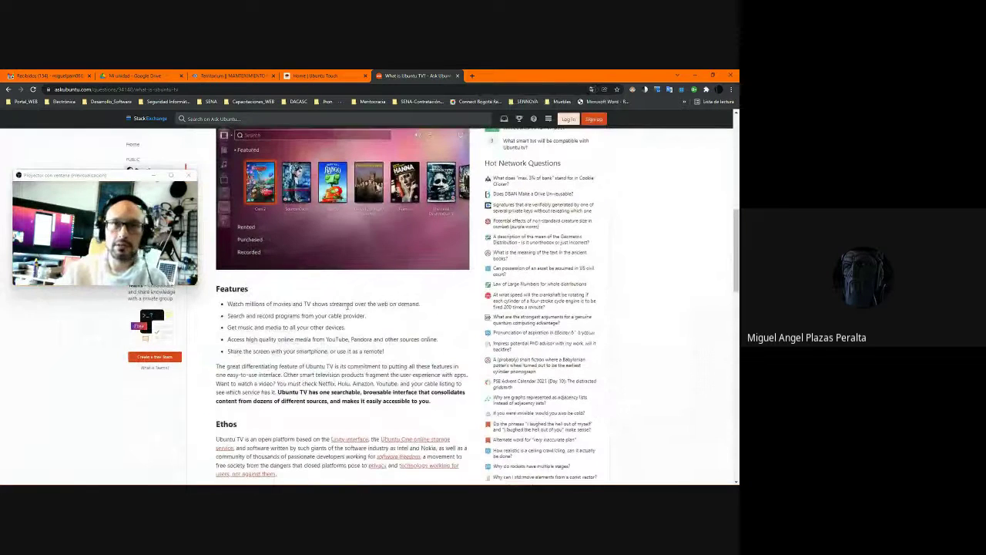
{"action": "scroll", "coordinate": [347, 309], "scroll_direction": "up", "scroll_amount": 1}
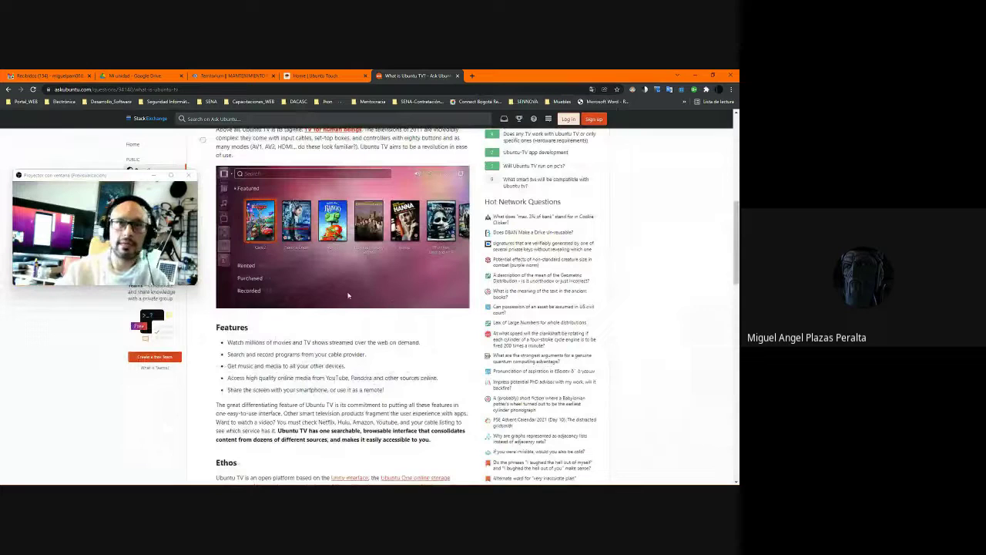
{"action": "scroll", "coordinate": [344, 295], "scroll_direction": "up", "scroll_amount": 8}
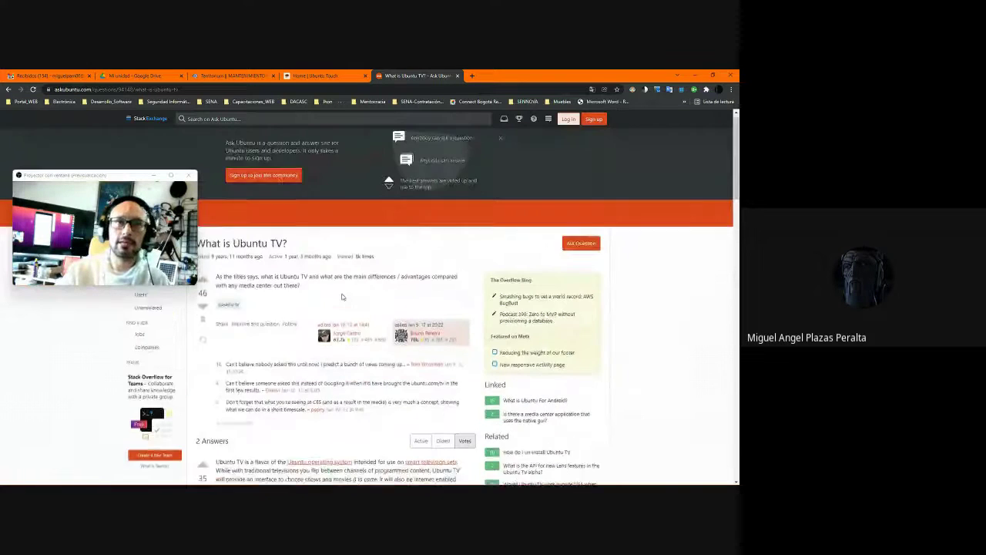
{"action": "scroll", "coordinate": [343, 297], "scroll_direction": "down", "scroll_amount": 7}
{"action": "scroll", "coordinate": [341, 297], "scroll_direction": "up", "scroll_amount": 2}
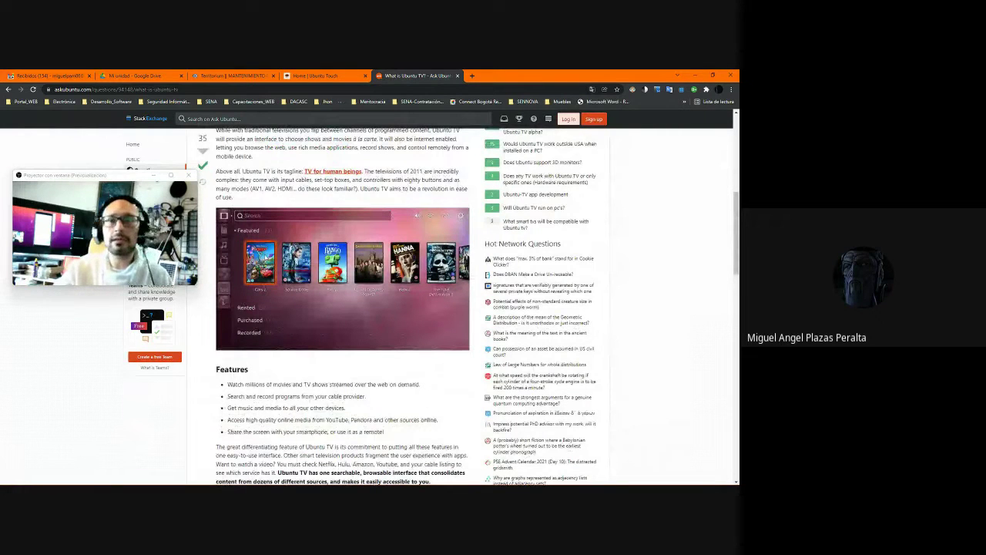
{"action": "scroll", "coordinate": [260, 261], "scroll_direction": "up", "scroll_amount": 1}
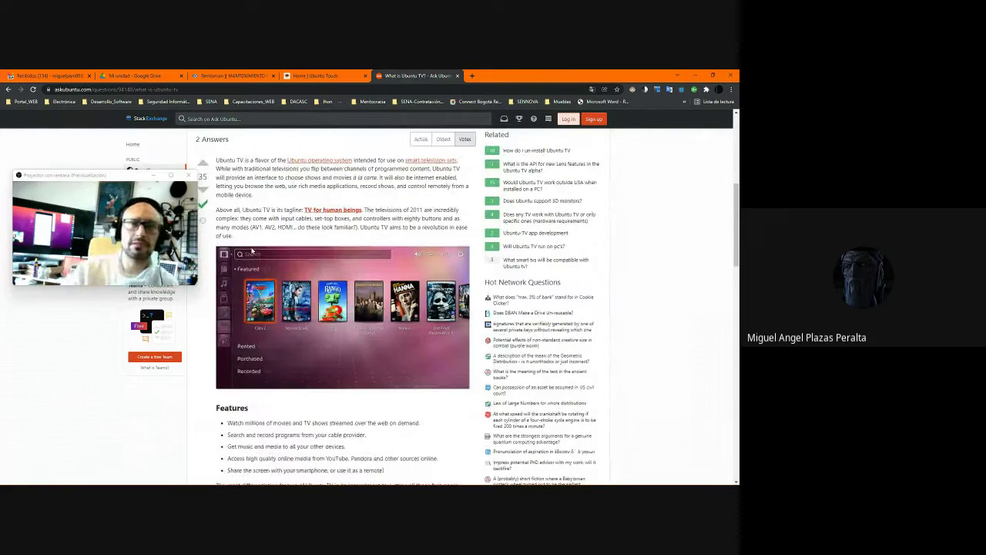
Switch to Oracle VM VirtualBox and open the dialog for creating a new virtual machine
{"action": "key", "text": "alt+Tab"}
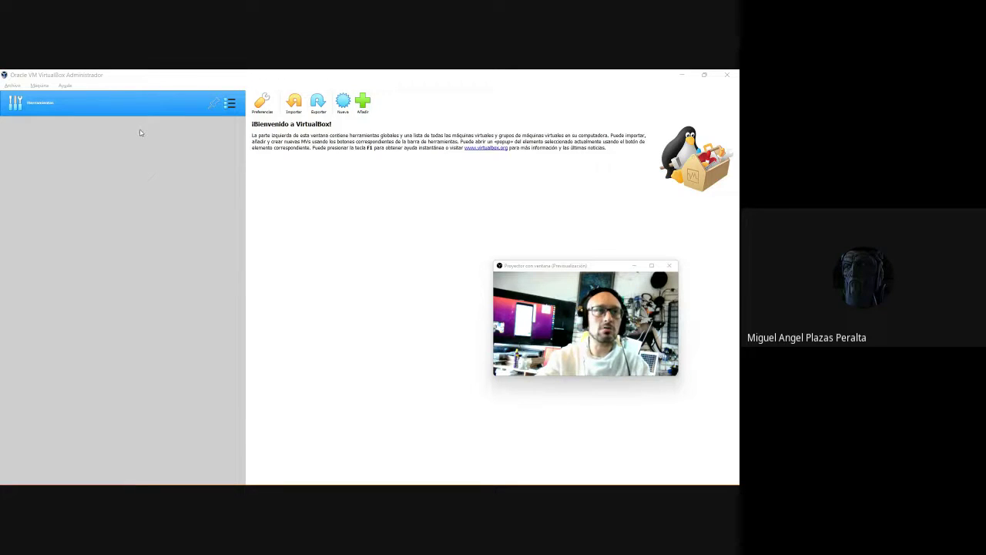
{"action": "left_click", "coordinate": [139, 158]}
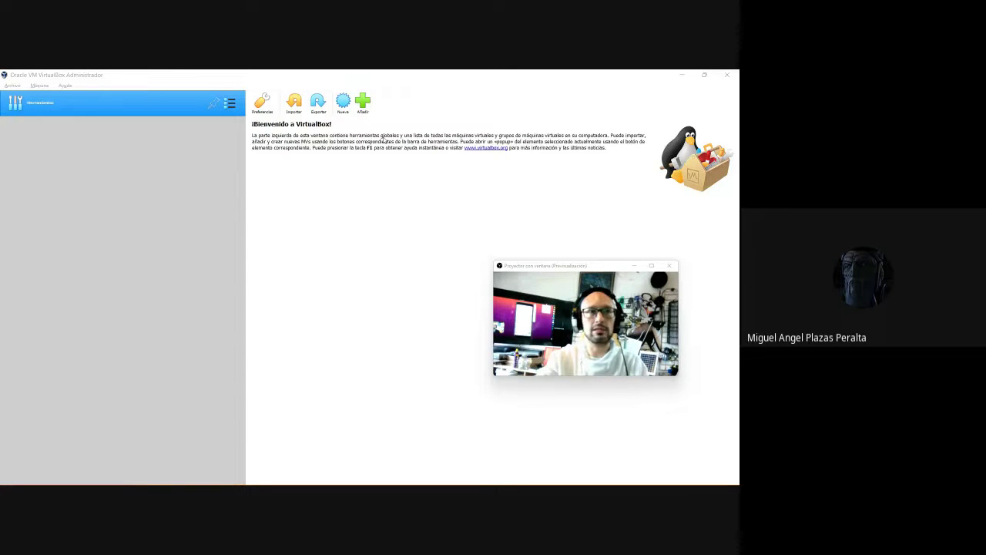
{"action": "left_click", "coordinate": [378, 109]}
{"action": "left_click", "coordinate": [378, 109]}
{"action": "left_click", "coordinate": [378, 110]}
{"action": "left_click", "coordinate": [364, 101]}
{"action": "left_click", "coordinate": [378, 109]}
{"action": "left_click", "coordinate": [378, 109]}
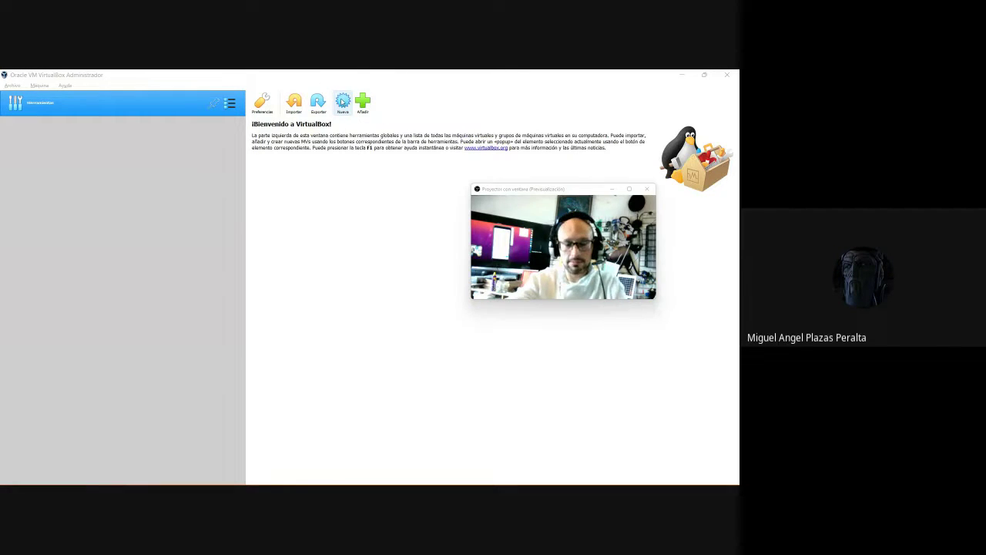
{"action": "left_click", "coordinate": [343, 103]}
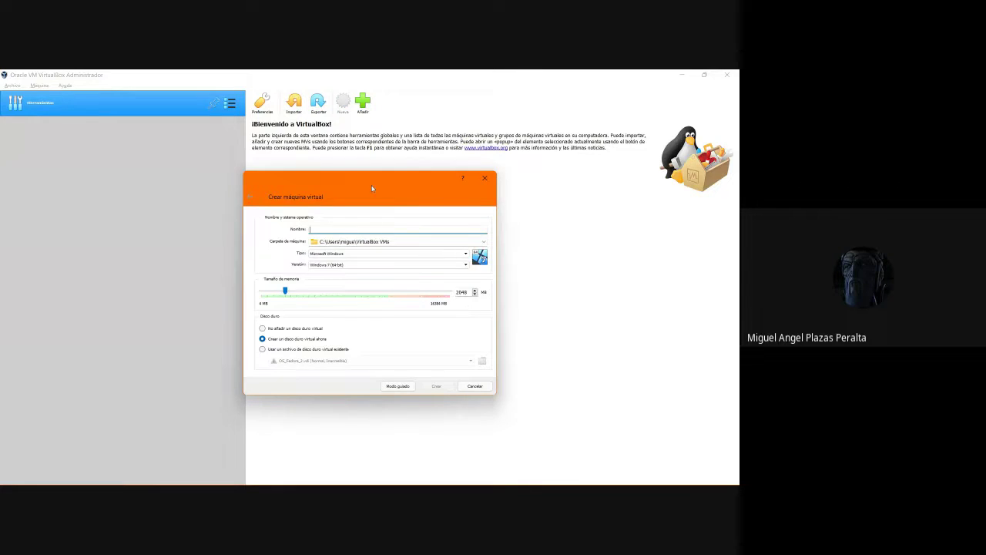
Name the new virtual machine OS_Puppy and highlight the machine folder path ending in VirtualBox VMs
{"action": "left_click_drag", "start_coordinate": [372, 188], "coordinate": [424, 183]}
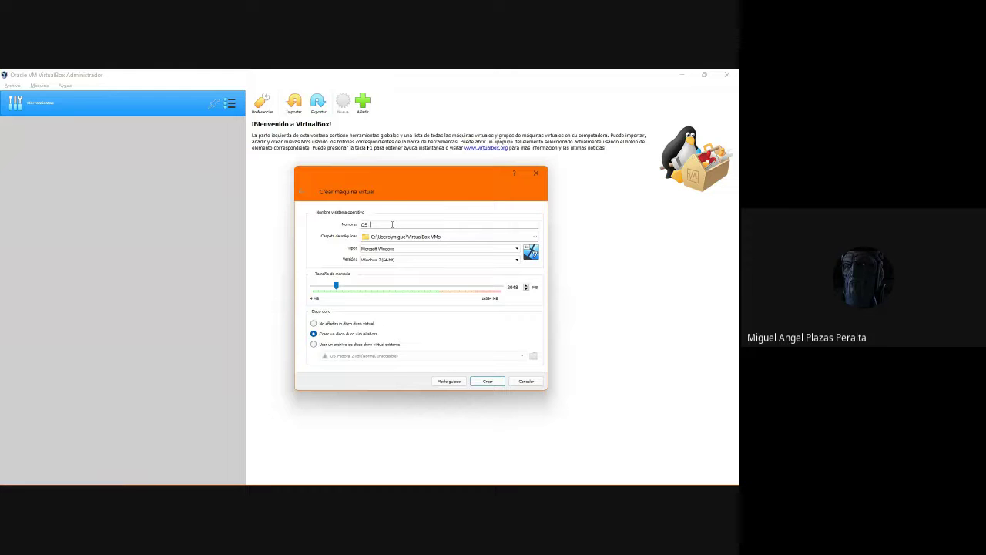
{"action": "type", "text": "OS_Puppy"}
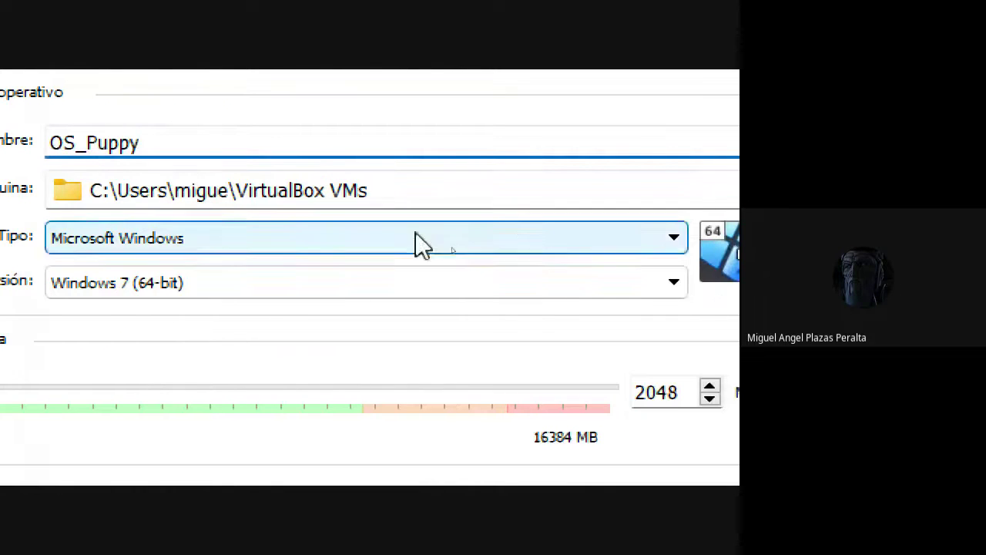
{"action": "left_click", "coordinate": [359, 193]}
{"action": "left_click_drag", "start_coordinate": [360, 190], "coordinate": [202, 193]}
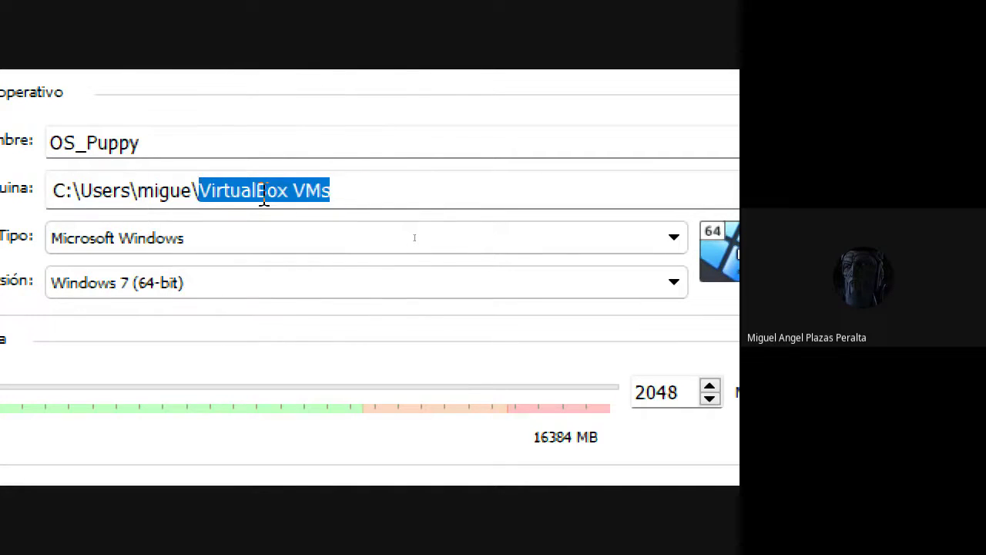
{"action": "left_click", "coordinate": [532, 193]}
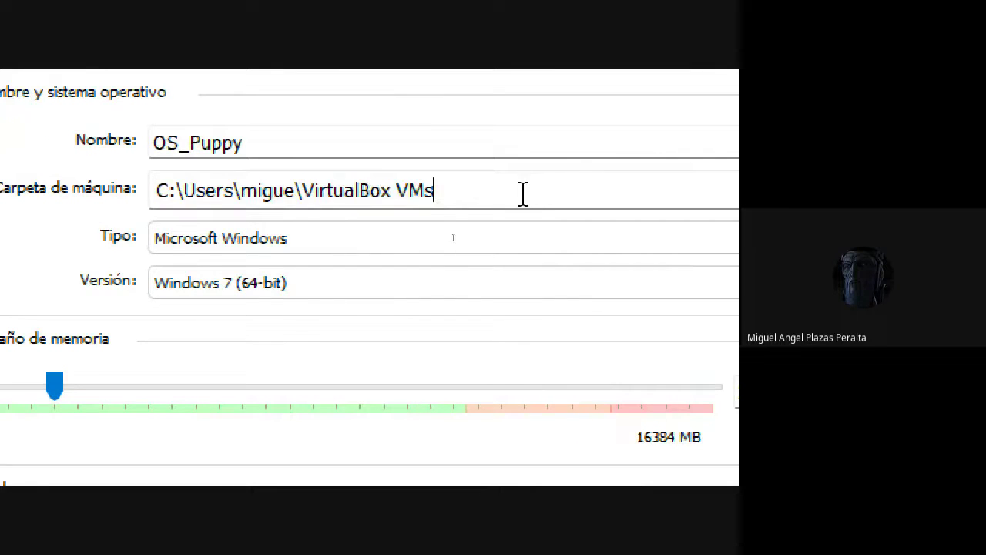
{"action": "left_click_drag", "start_coordinate": [522, 194], "coordinate": [81, 185]}
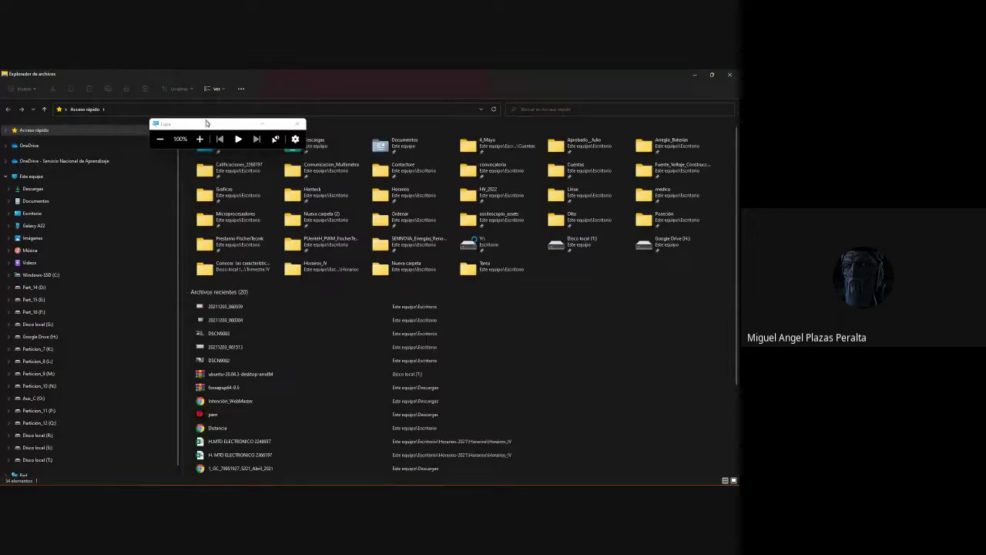
Close the magnifier window over File Explorer, move the webcam preview clear of the virtual machine dialog and return to that dialog
{"action": "left_click", "coordinate": [295, 125]}
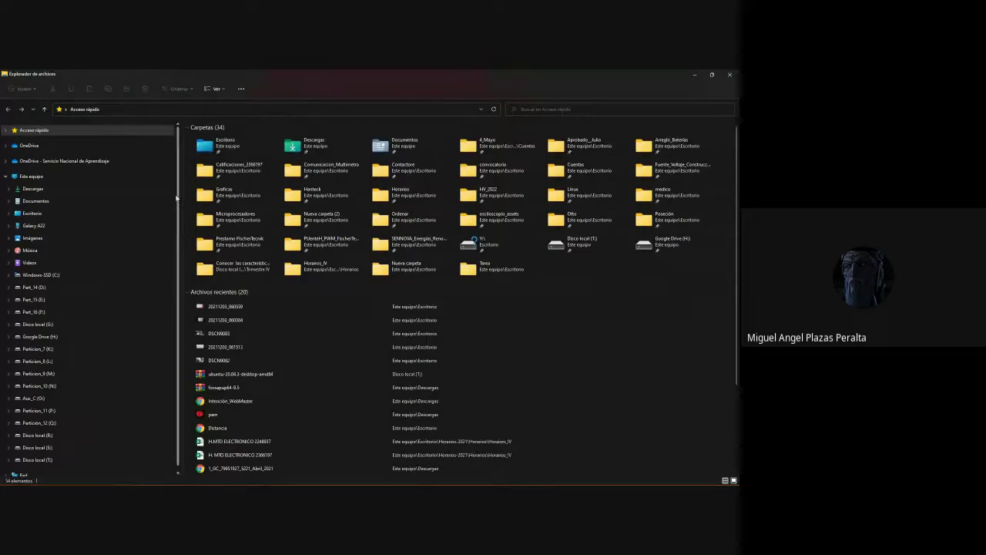
{"action": "key", "text": "alt+Tab"}
{"action": "left_click", "coordinate": [403, 238]}
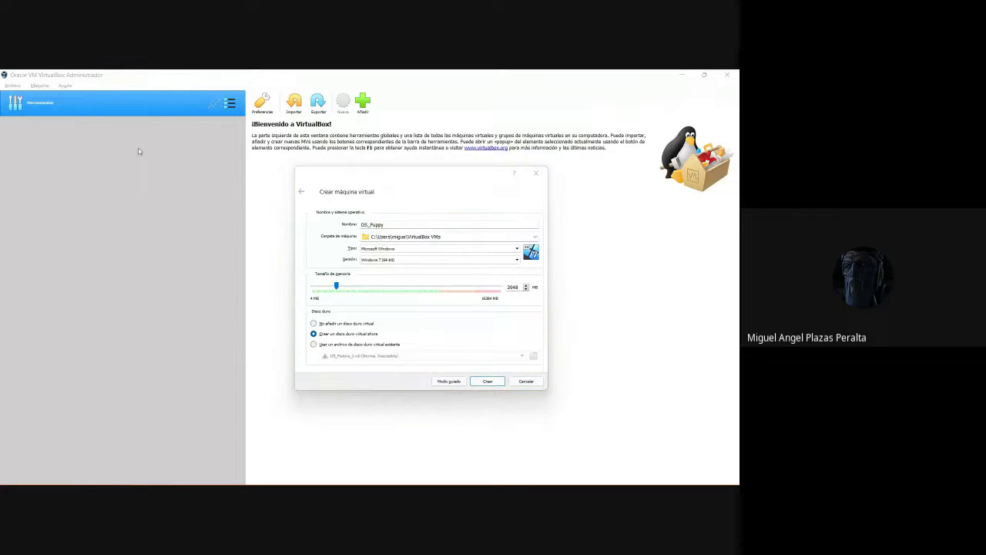
{"action": "left_click_drag", "start_coordinate": [523, 195], "coordinate": [78, 148]}
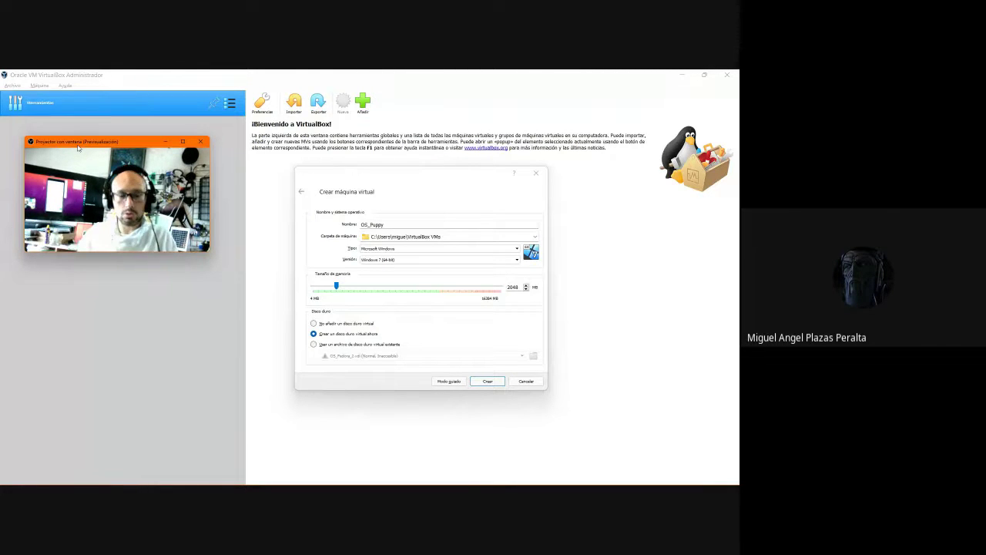
{"action": "key", "text": "alt+Tab"}
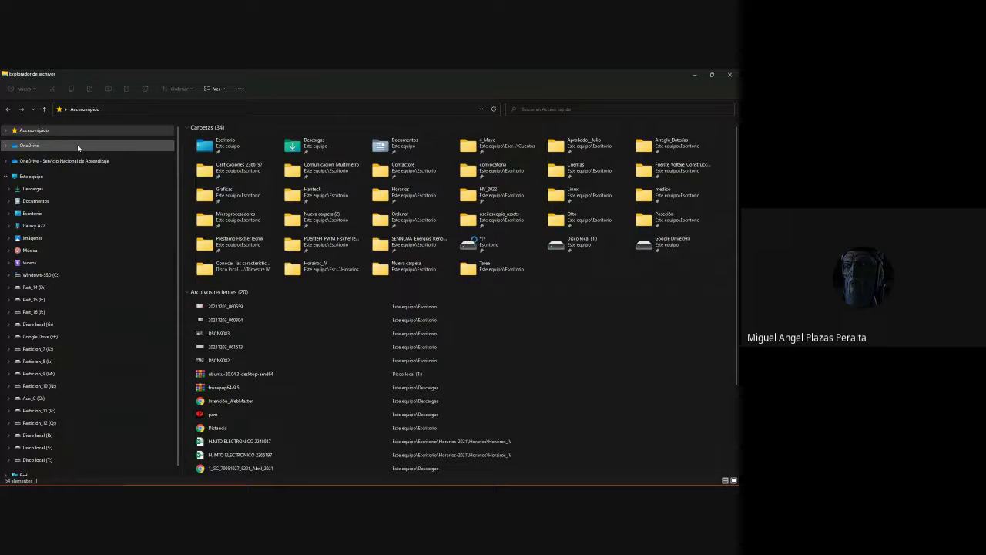
{"action": "key", "text": "alt+Tab"}
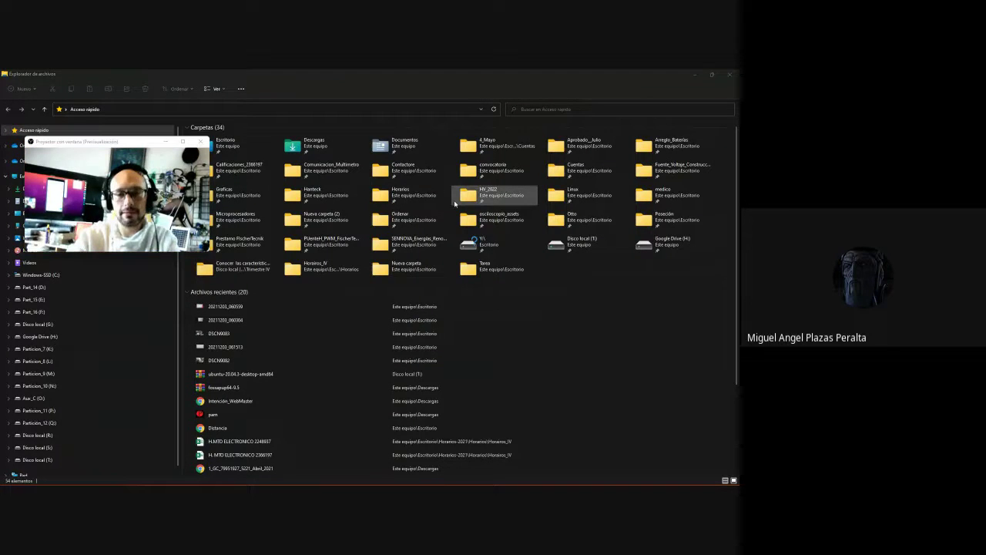
{"action": "key", "text": "alt+Tab"}
Highlight the complete machine folder path in the dialog to point out where the virtual machine is stored
{"action": "left_click_drag", "start_coordinate": [432, 237], "coordinate": [355, 235]}
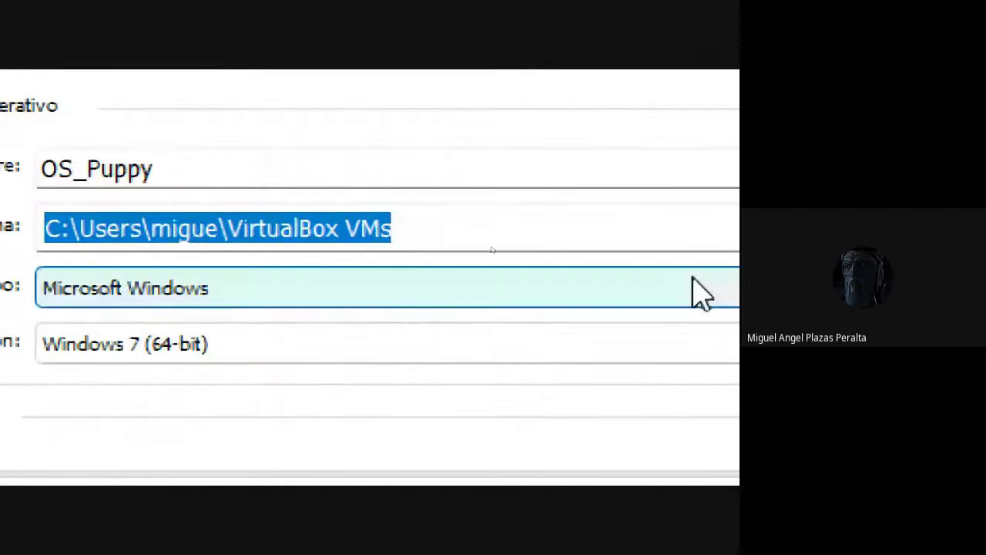
{"action": "left_click", "coordinate": [412, 233]}
{"action": "left_click_drag", "start_coordinate": [343, 229], "coordinate": [4, 208]}
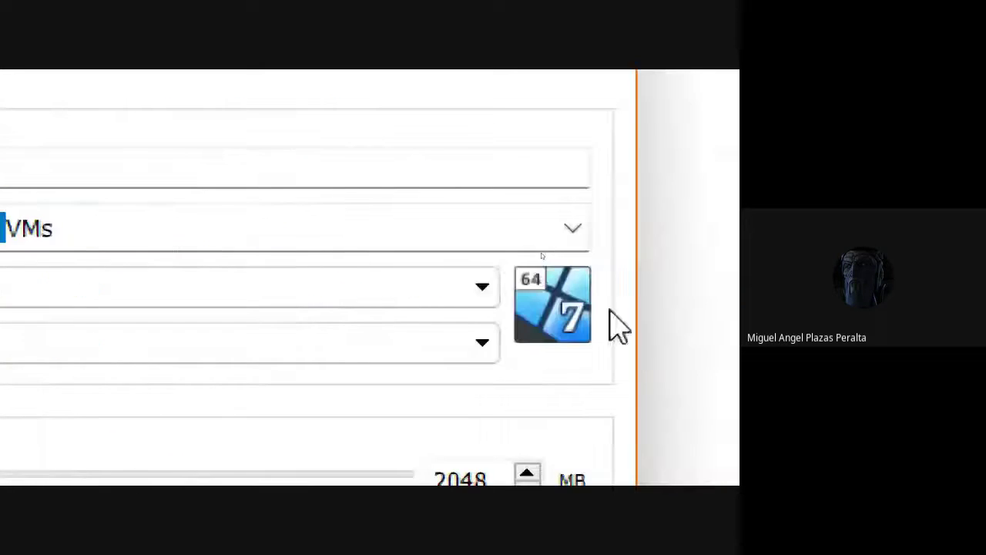
{"action": "left_click", "coordinate": [97, 229]}
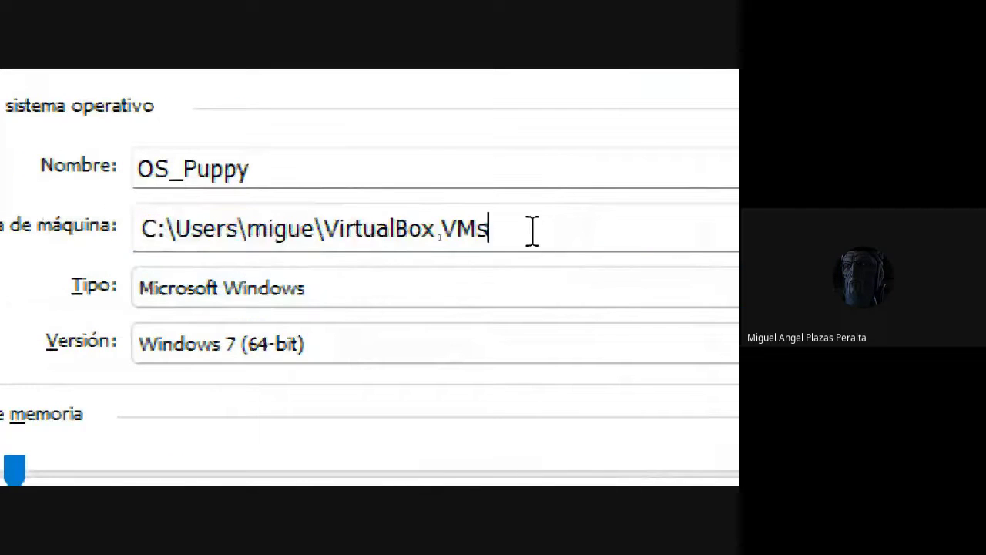
{"action": "left_click_drag", "start_coordinate": [440, 229], "coordinate": [146, 192]}
{"action": "left_click", "coordinate": [548, 221]}
{"action": "left_click_drag", "start_coordinate": [437, 228], "coordinate": [134, 220]}
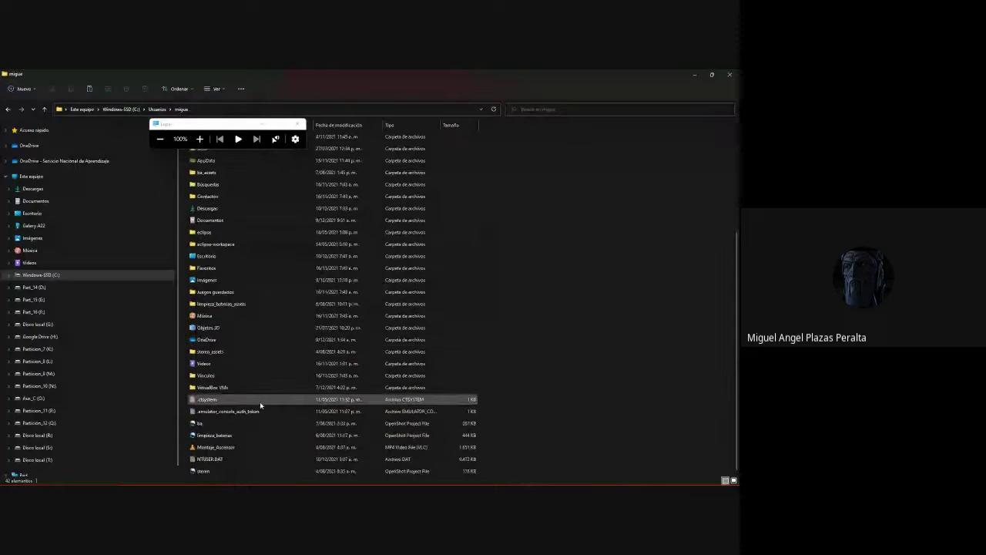
In File Explorer, look through the user folder's contents, including .VirtualBox, and open the VirtualBox VMs folder
{"action": "scroll", "coordinate": [213, 157], "scroll_direction": "up", "scroll_amount": 4}
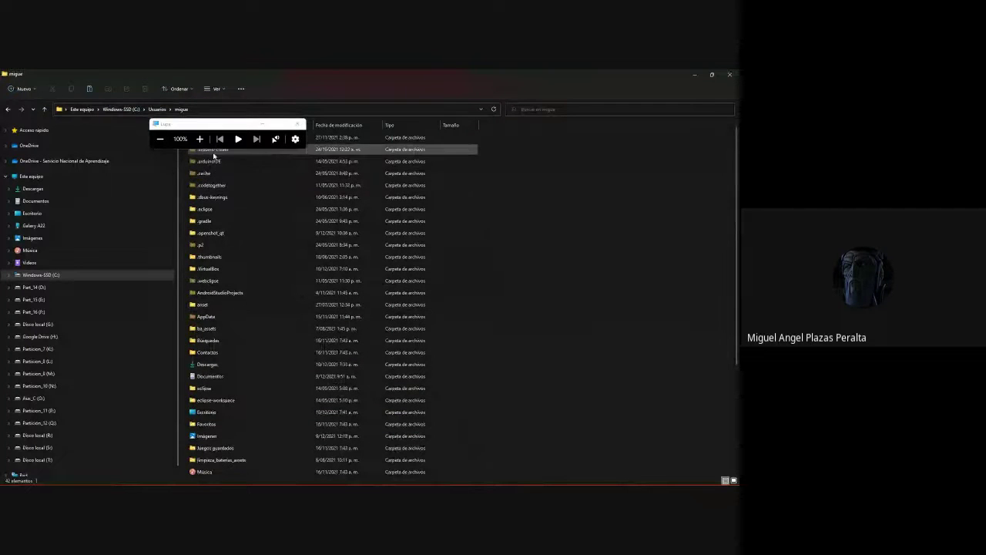
{"action": "left_click", "coordinate": [217, 268]}
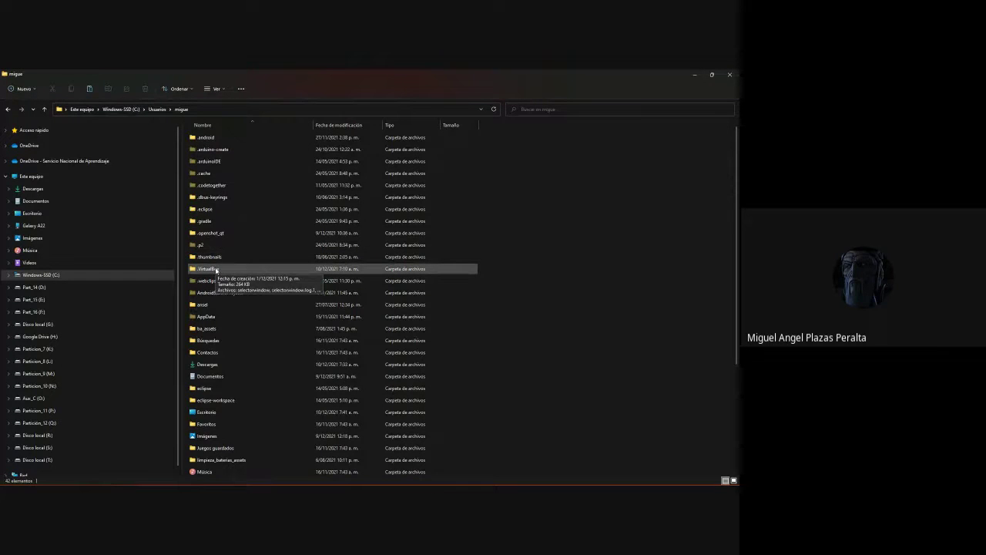
{"action": "right_click", "coordinate": [216, 269]}
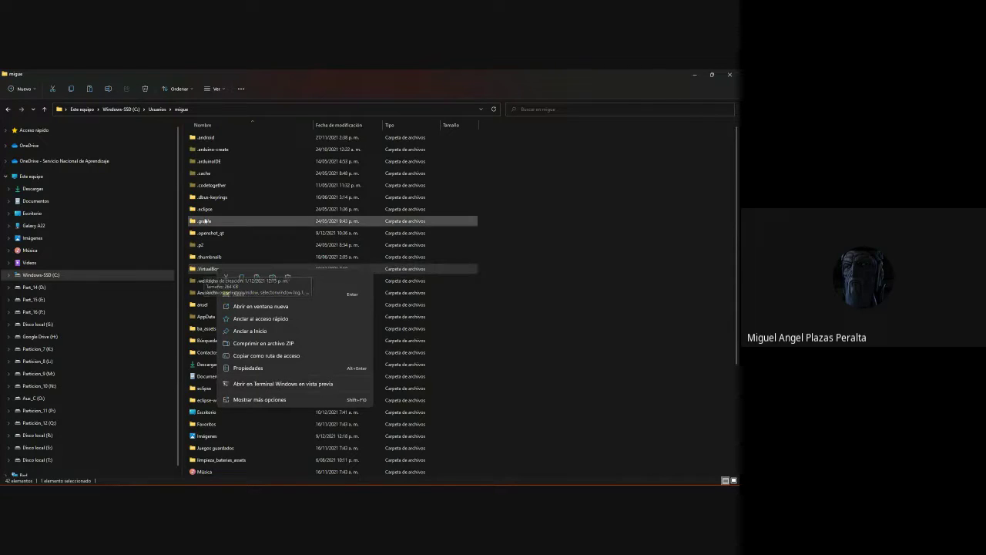
{"action": "left_click", "coordinate": [212, 138]}
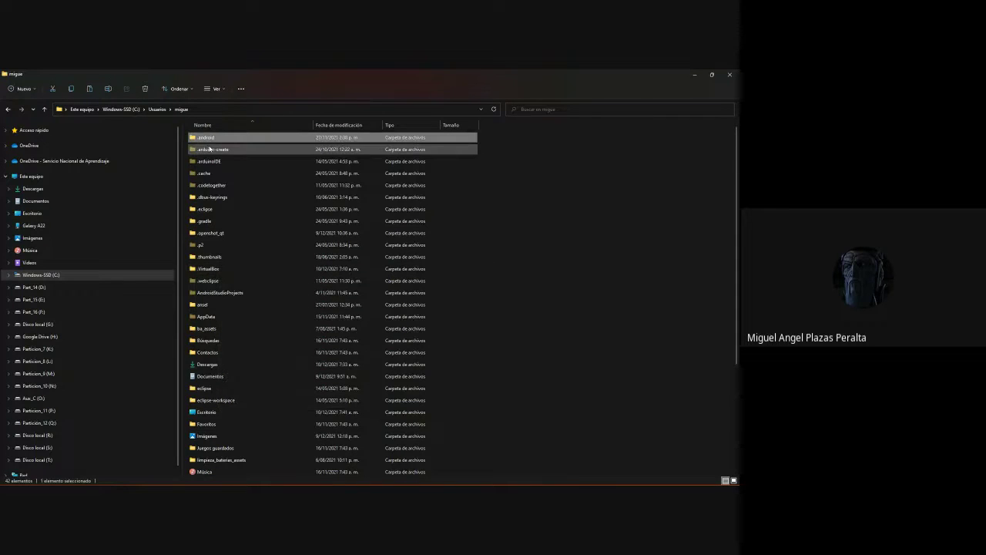
{"action": "left_click", "coordinate": [210, 151]}
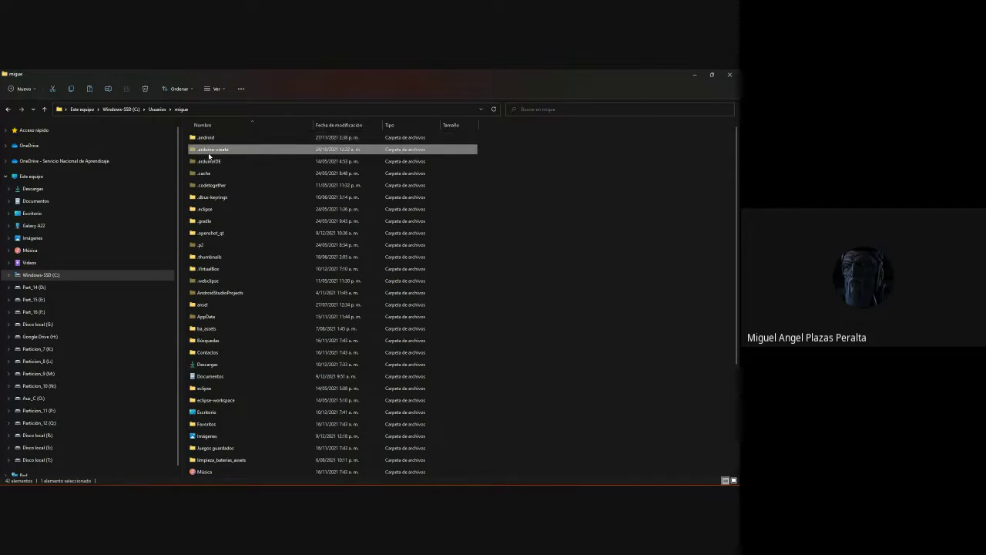
{"action": "scroll", "coordinate": [211, 221], "scroll_direction": "down", "scroll_amount": 1}
{"action": "left_click", "coordinate": [209, 255]}
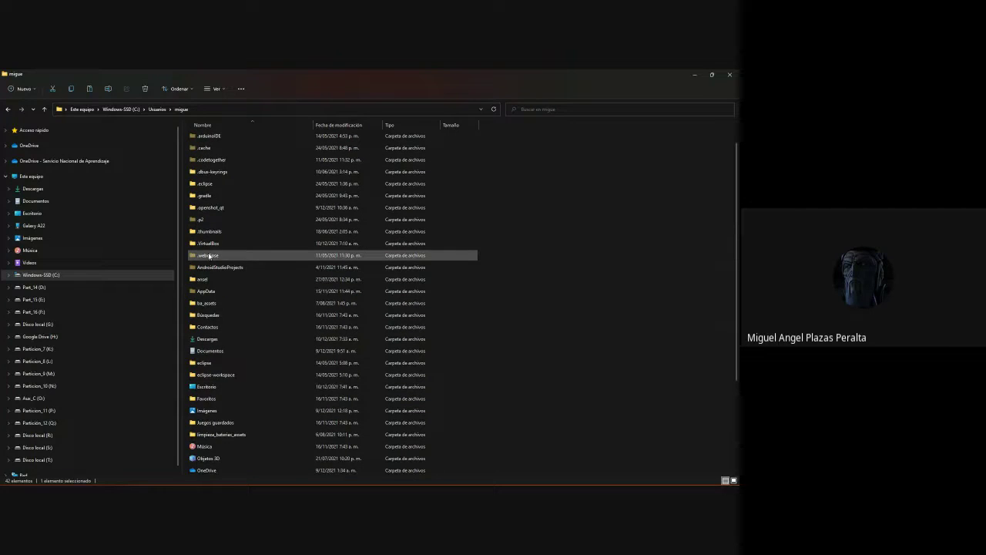
{"action": "double_click", "coordinate": [230, 161]}
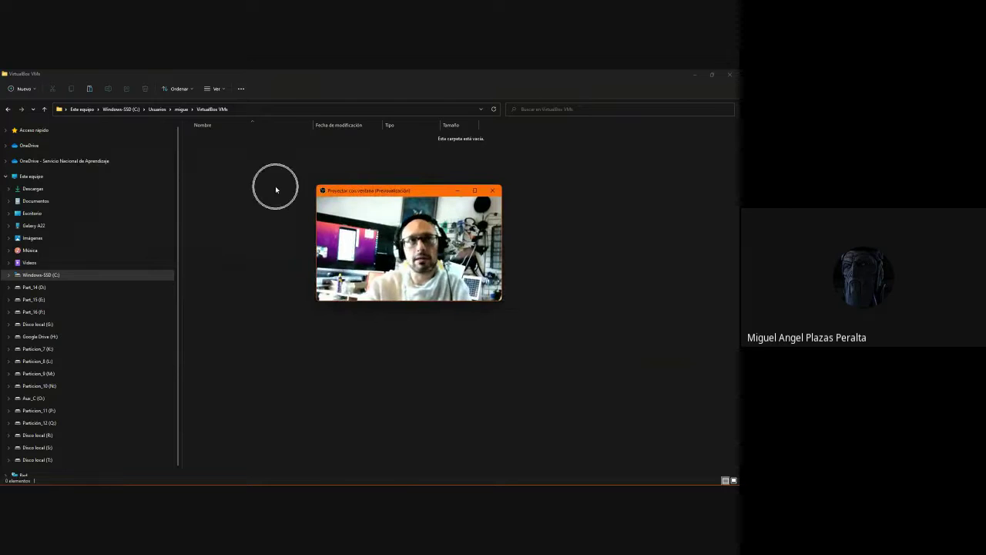
Look over the drives and partitions in File Explorer as alternative storage locations for virtual machines
{"action": "scroll", "coordinate": [54, 361], "scroll_direction": "down", "scroll_amount": 1}
{"action": "scroll", "coordinate": [38, 279], "scroll_direction": "up", "scroll_amount": 1}
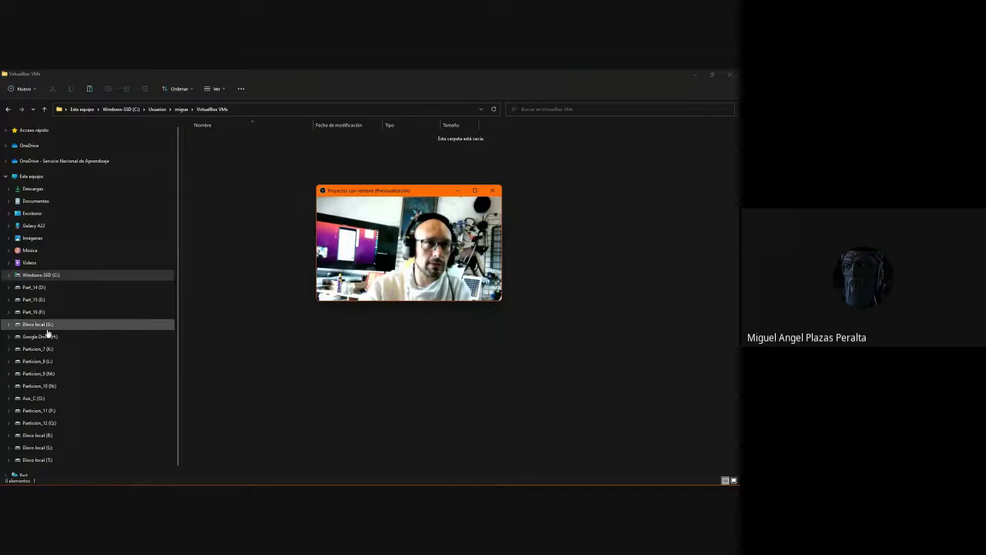
{"action": "scroll", "coordinate": [53, 431], "scroll_direction": "down", "scroll_amount": 1}
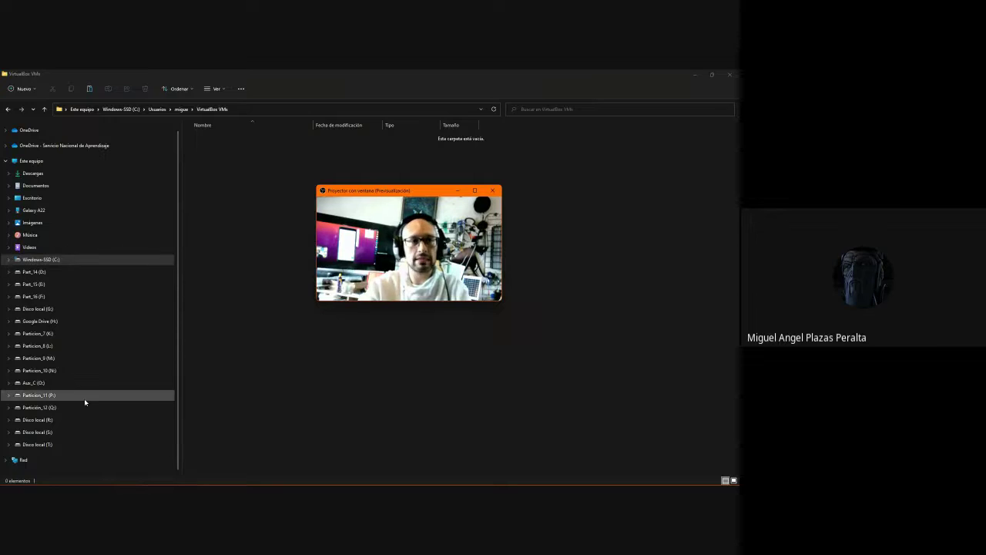
{"action": "left_click", "coordinate": [631, 204]}
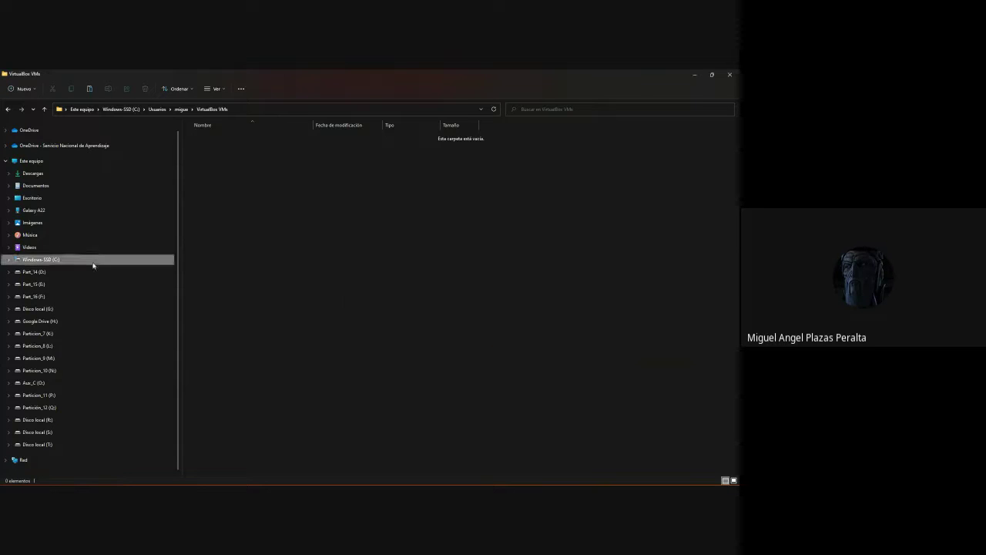
Return to the virtual machine dialog and highlight the machine folder path and the OS prefix of the name
{"action": "key", "text": "alt+Tab"}
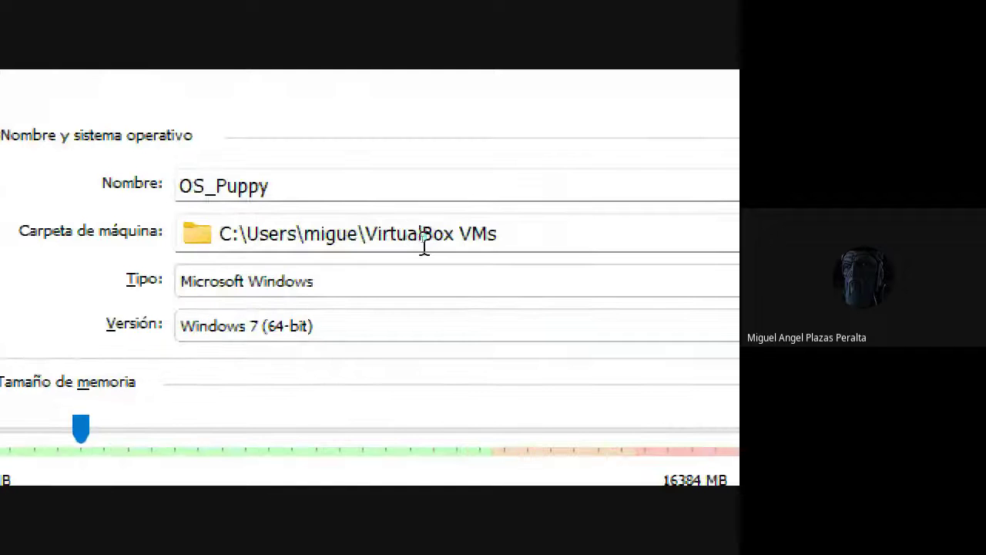
{"action": "left_click_drag", "start_coordinate": [544, 236], "coordinate": [184, 231]}
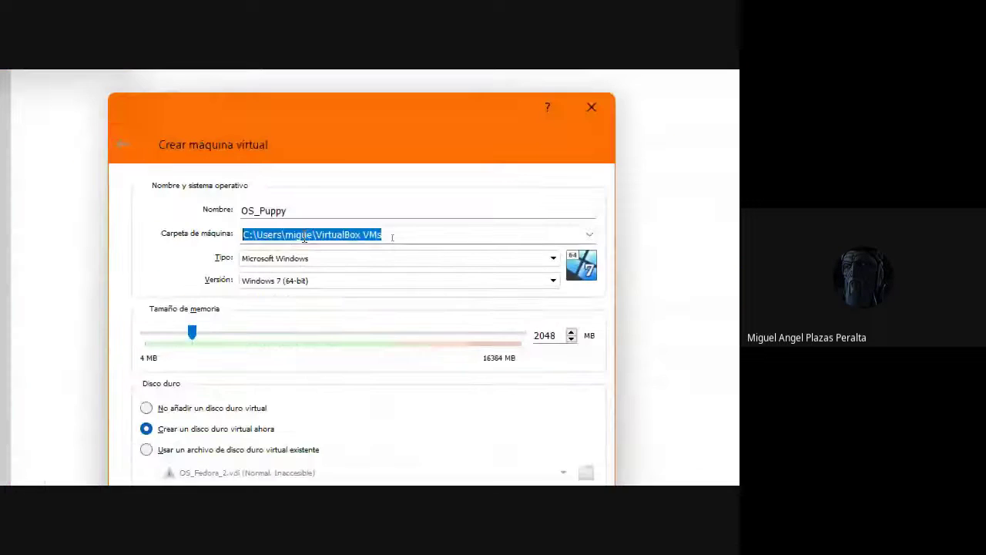
{"action": "left_click", "coordinate": [284, 191]}
{"action": "left_click_drag", "start_coordinate": [241, 210], "coordinate": [255, 205]}
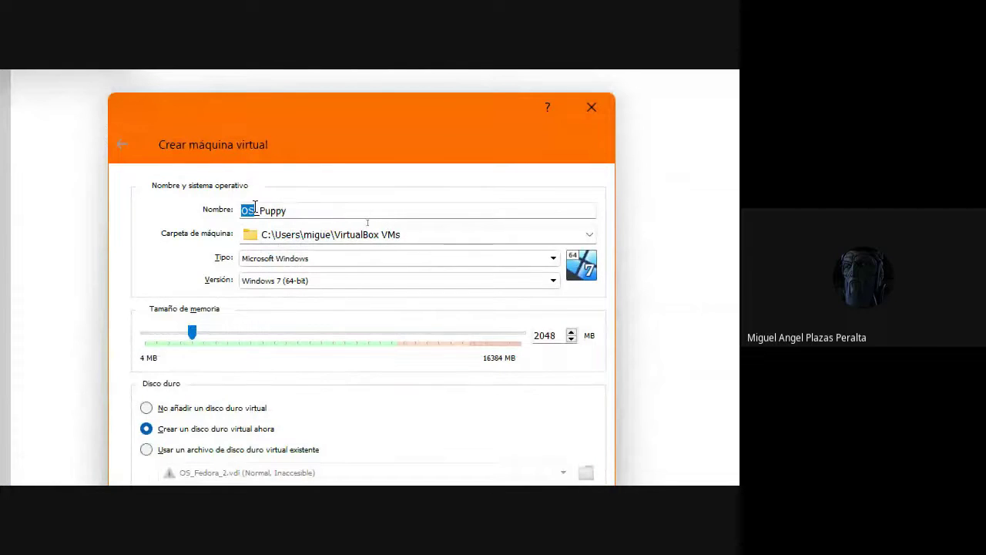
{"action": "left_click", "coordinate": [324, 215]}
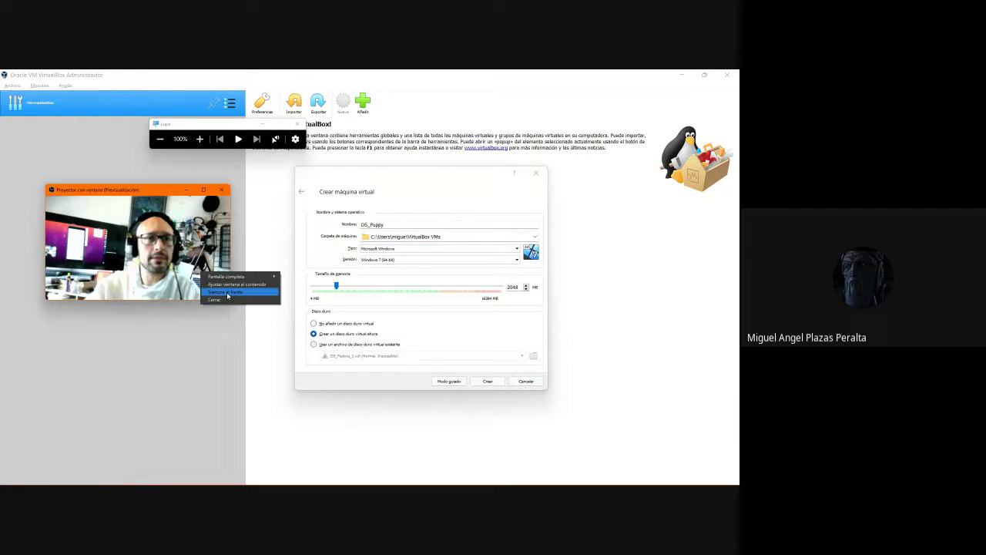
Review the available operating system types and set the virtual machine's type to Linux
{"action": "left_click", "coordinate": [385, 248]}
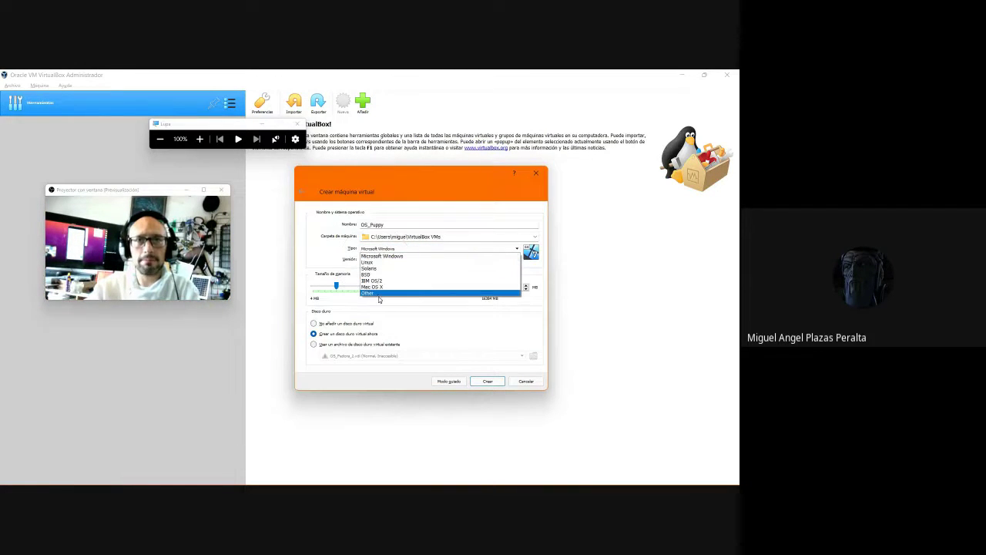
{"action": "key", "text": "Escape"}
{"action": "left_click", "coordinate": [378, 259]}
{"action": "left_click", "coordinate": [377, 259]}
{"action": "left_click", "coordinate": [386, 248]}
{"action": "left_click", "coordinate": [372, 264]}
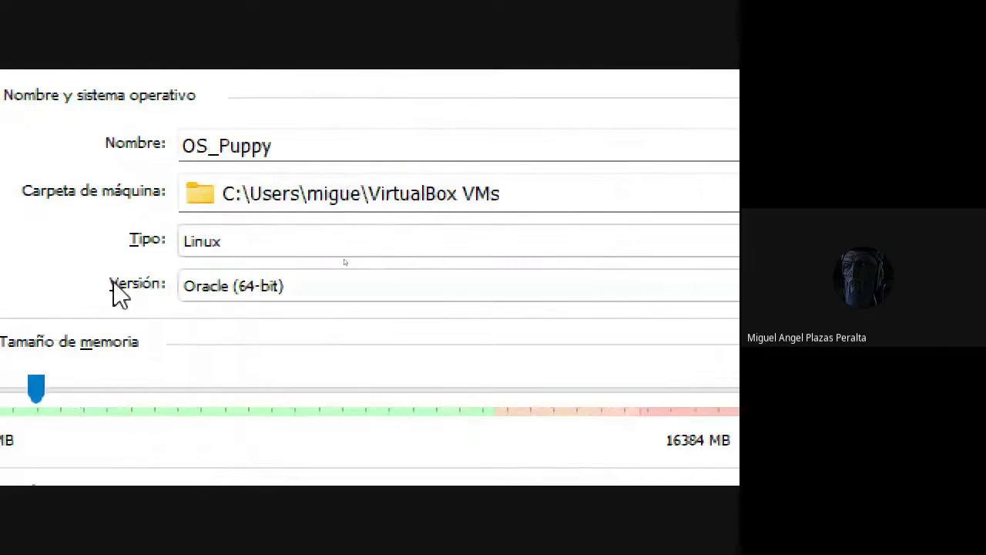
Review the available Linux versions and set the virtual machine's version to Other Linux (64-bit)
{"action": "left_click", "coordinate": [590, 295]}
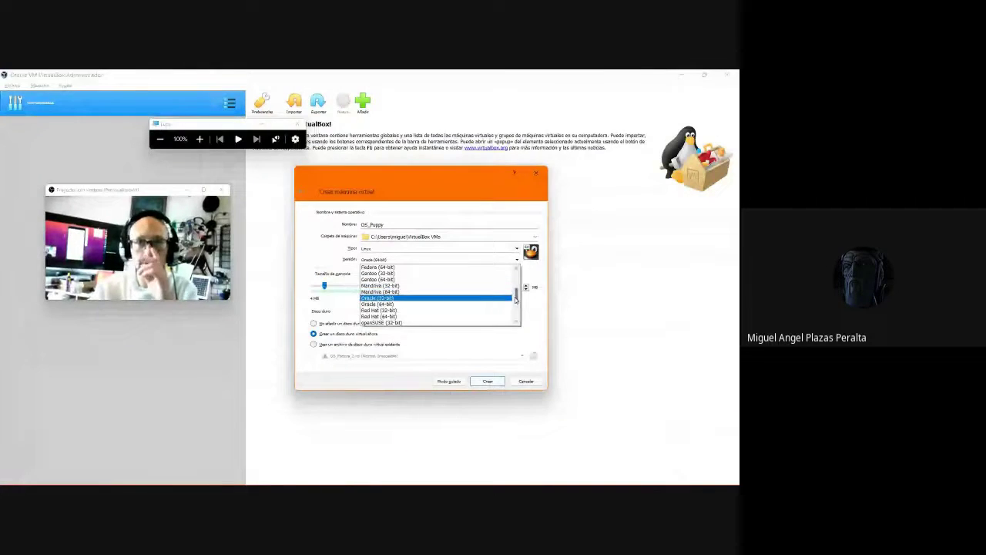
{"action": "scroll", "coordinate": [420, 281], "scroll_direction": "up", "scroll_amount": 4}
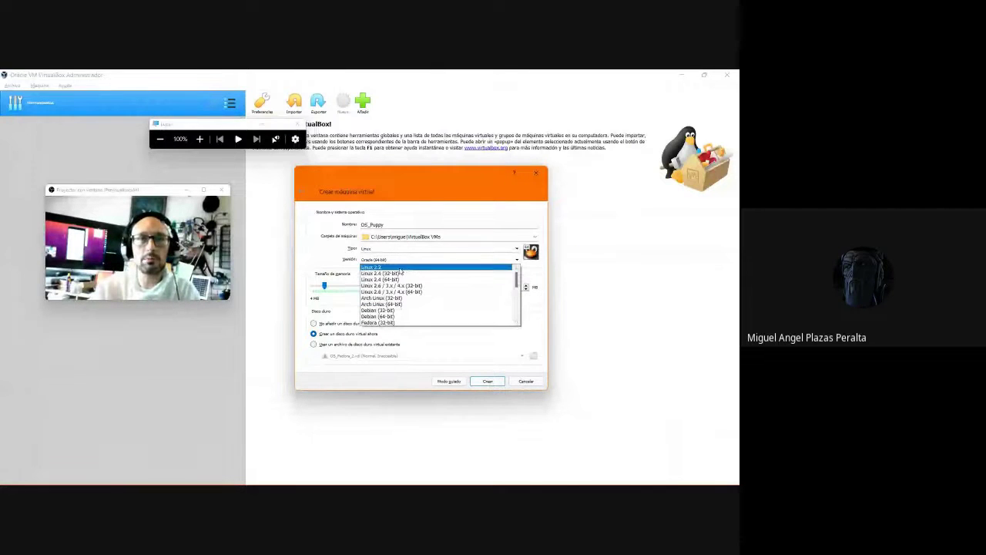
{"action": "scroll", "coordinate": [416, 289], "scroll_direction": "down", "scroll_amount": 6}
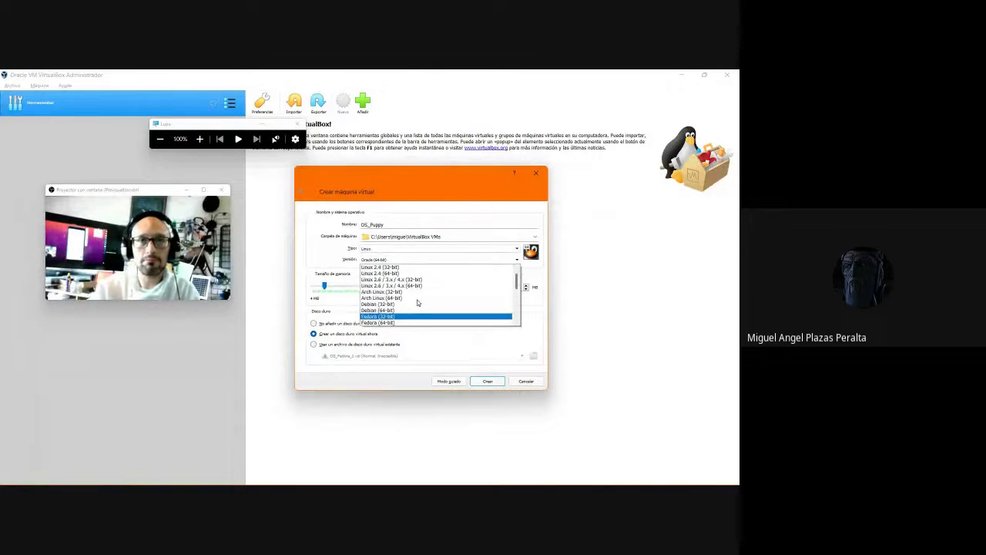
{"action": "scroll", "coordinate": [462, 293], "scroll_direction": "up", "scroll_amount": 6}
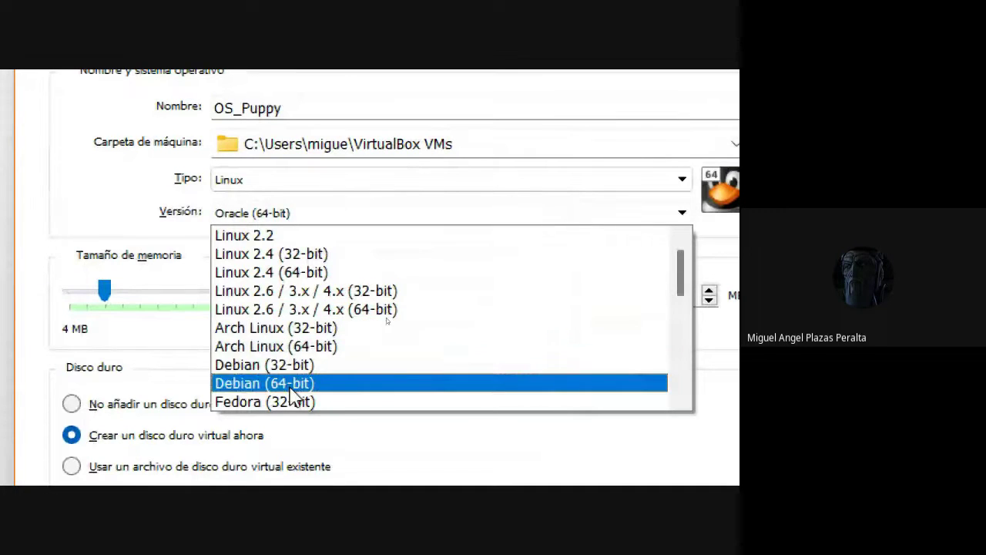
{"action": "scroll", "coordinate": [254, 363], "scroll_direction": "down", "scroll_amount": 3}
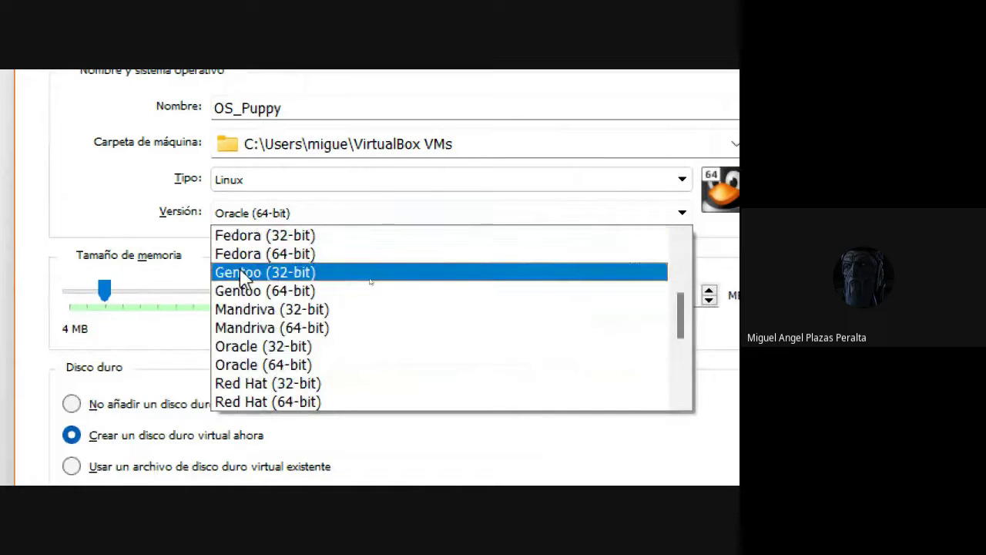
{"action": "scroll", "coordinate": [248, 317], "scroll_direction": "down", "scroll_amount": 1}
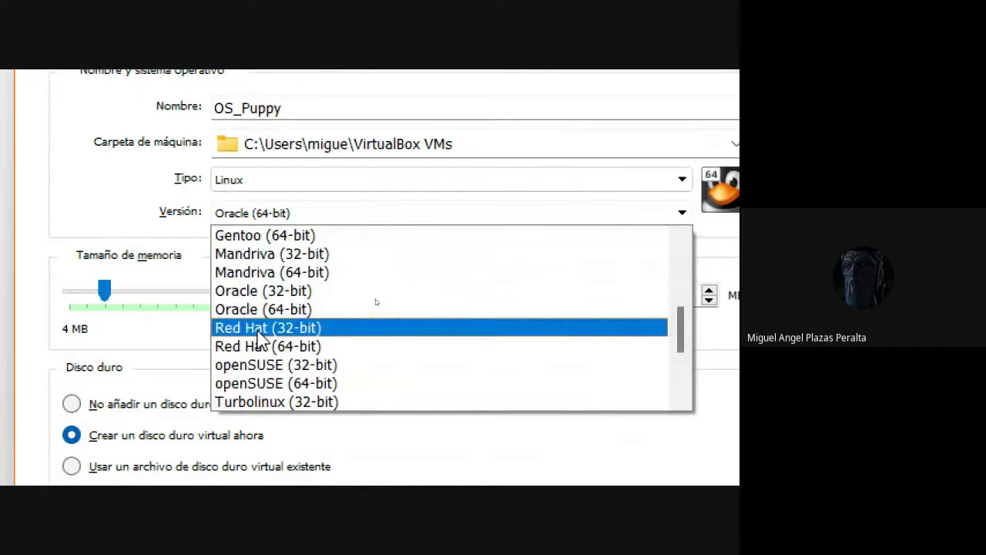
{"action": "scroll", "coordinate": [254, 328], "scroll_direction": "down", "scroll_amount": 2}
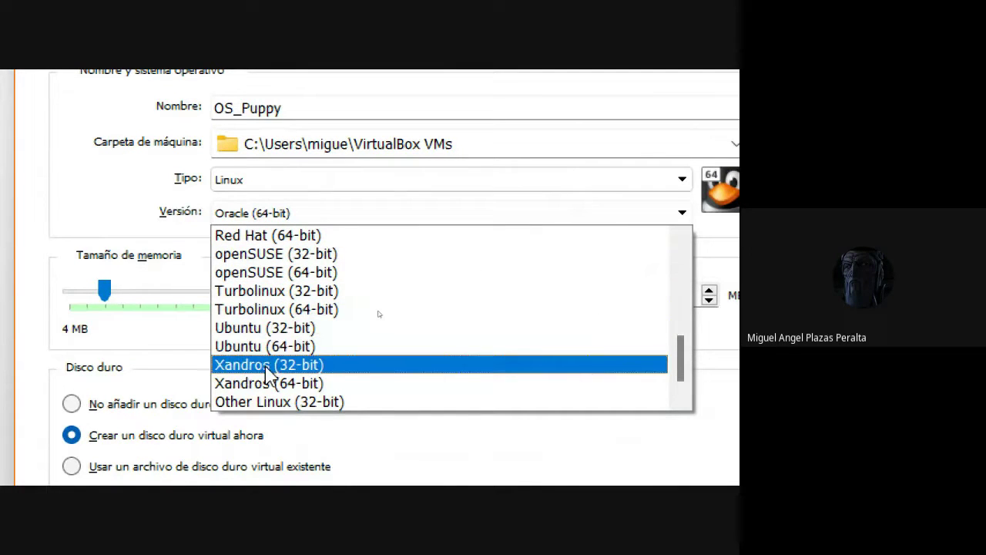
{"action": "scroll", "coordinate": [268, 374], "scroll_direction": "down", "scroll_amount": 1}
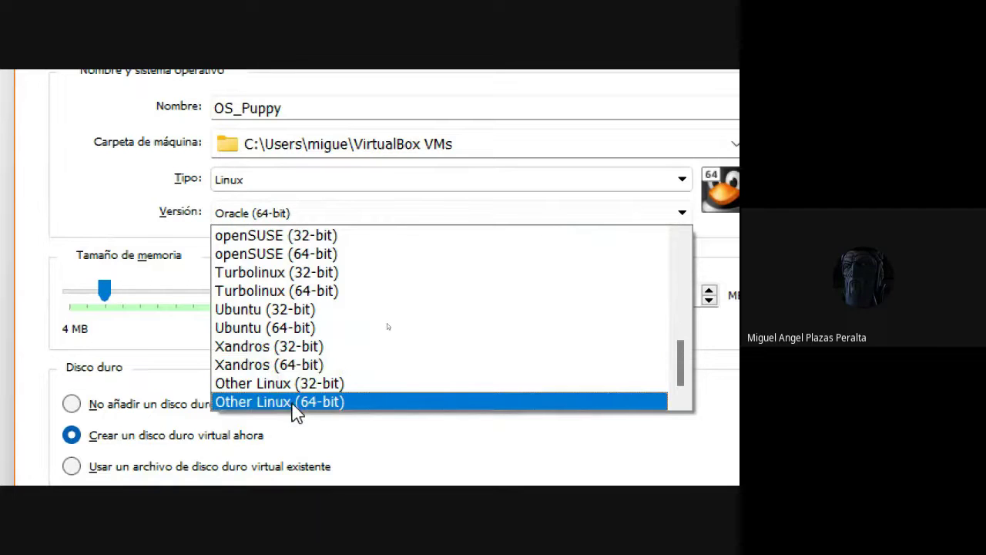
{"action": "scroll", "coordinate": [286, 409], "scroll_direction": "up", "scroll_amount": 5}
{"action": "scroll", "coordinate": [289, 406], "scroll_direction": "up", "scroll_amount": 2}
{"action": "scroll", "coordinate": [291, 407], "scroll_direction": "down", "scroll_amount": 7}
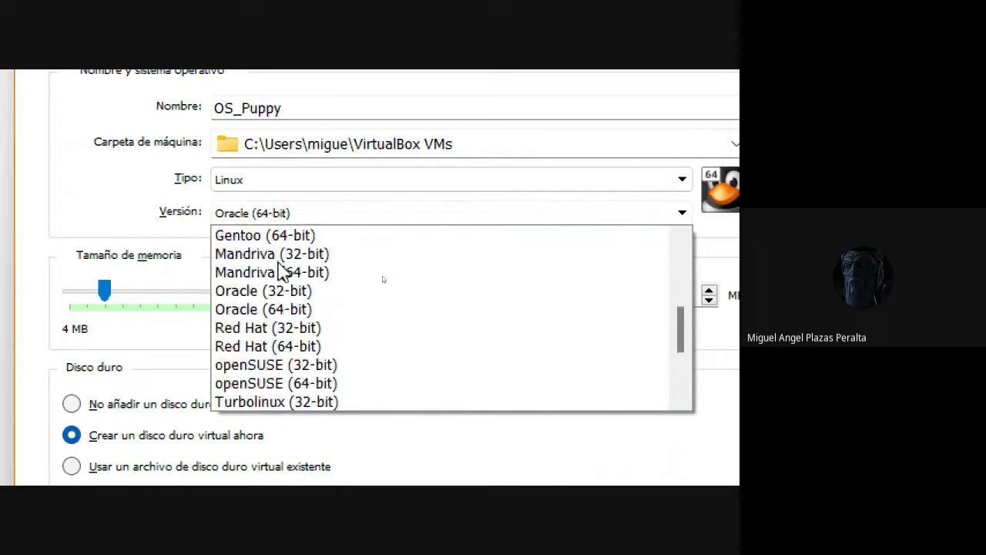
{"action": "scroll", "coordinate": [289, 404], "scroll_direction": "up", "scroll_amount": 4}
{"action": "scroll", "coordinate": [287, 403], "scroll_direction": "down", "scroll_amount": 4}
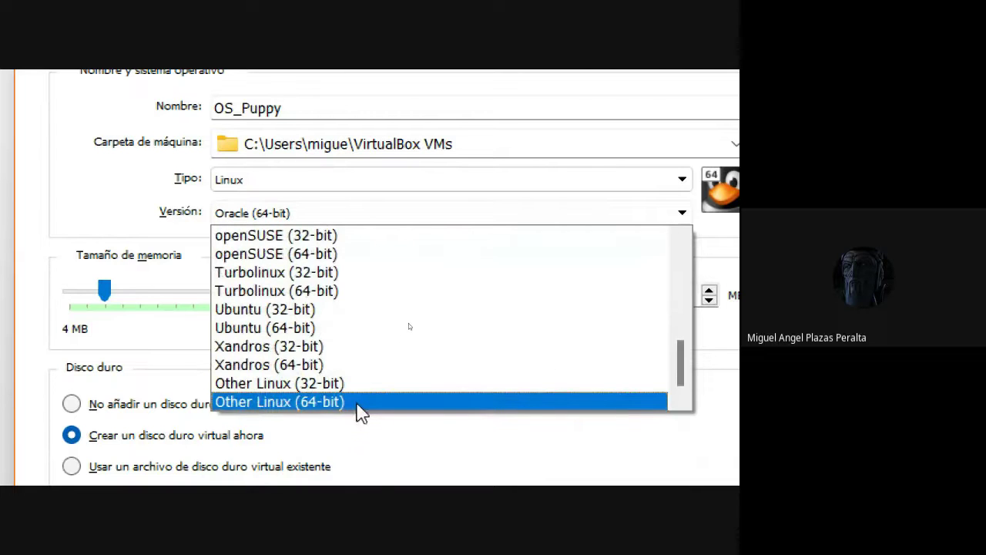
{"action": "scroll", "coordinate": [359, 411], "scroll_direction": "up", "scroll_amount": 7}
{"action": "scroll", "coordinate": [377, 309], "scroll_direction": "down", "scroll_amount": 7}
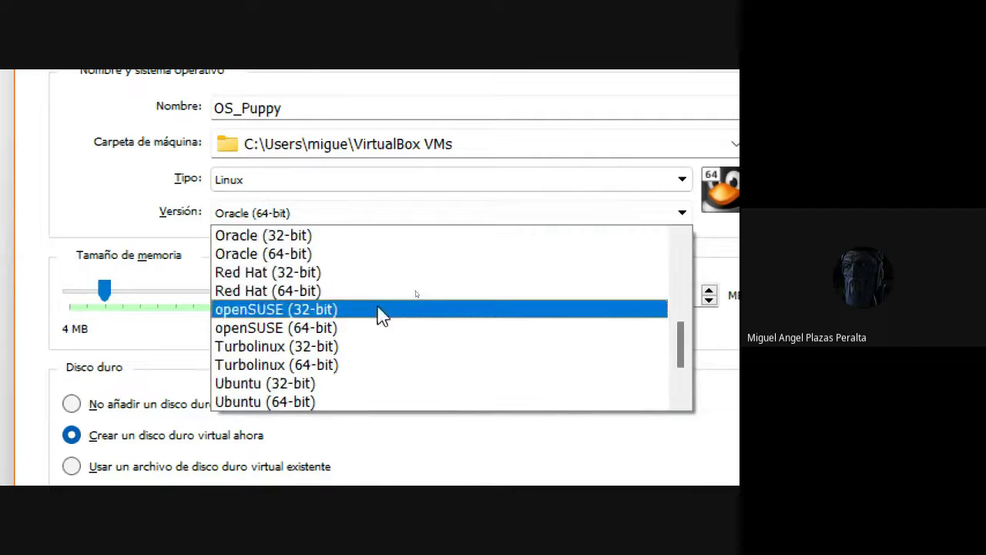
{"action": "left_click", "coordinate": [294, 402]}
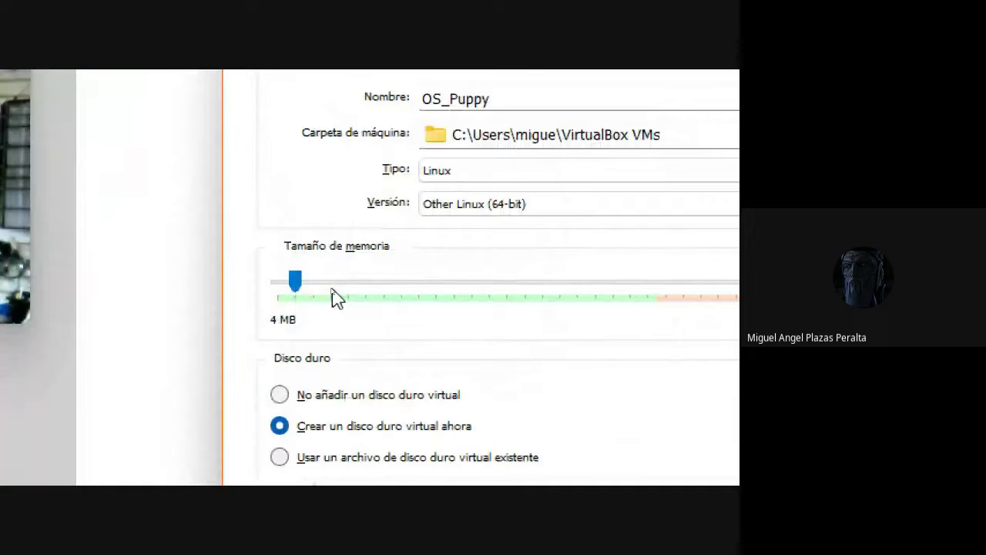
Try the maximum memory size of 16384 MB for the virtual machine, and lower it to 10443 MB
{"action": "left_click", "coordinate": [668, 281]}
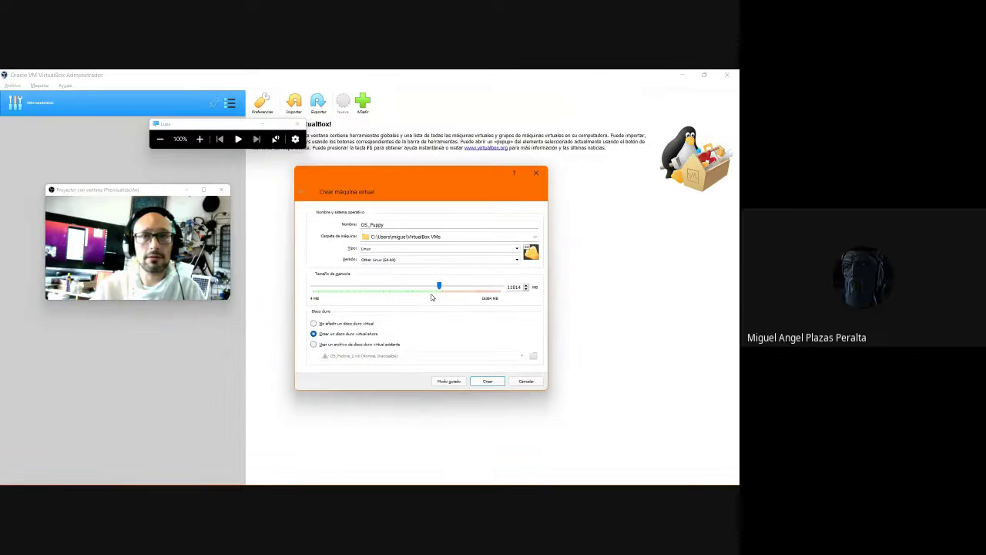
{"action": "left_click_drag", "start_coordinate": [439, 286], "coordinate": [501, 286]}
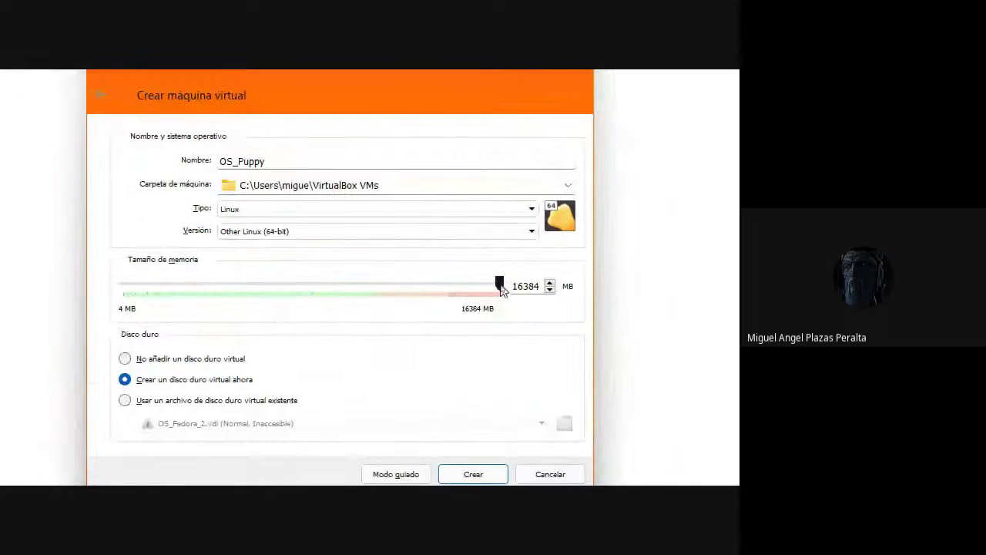
{"action": "left_click_drag", "start_coordinate": [501, 287], "coordinate": [366, 306]}
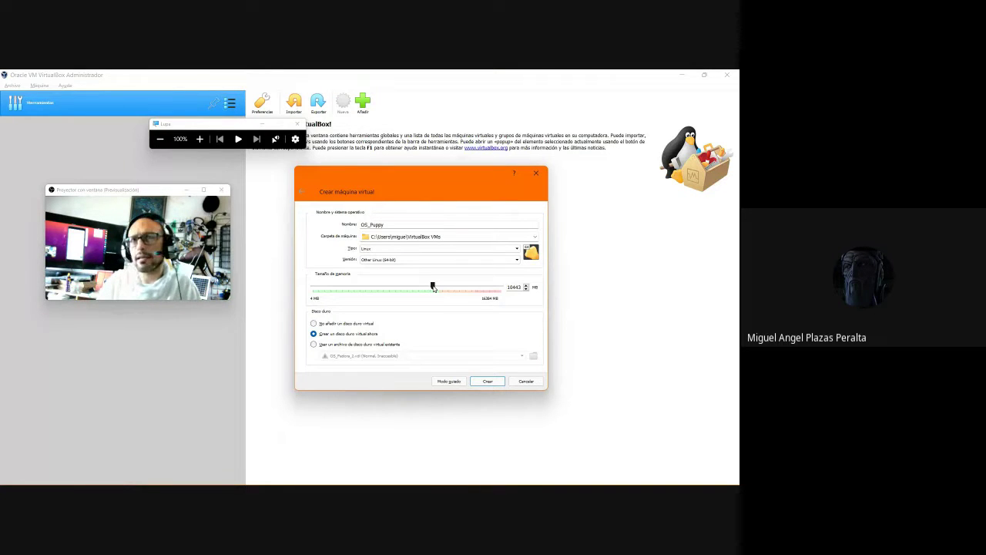
Set the virtual machine's memory size to 10980 MB, at the upper end of the green range
{"action": "key", "text": "super+plus"}
{"action": "key", "text": "super+plus"}
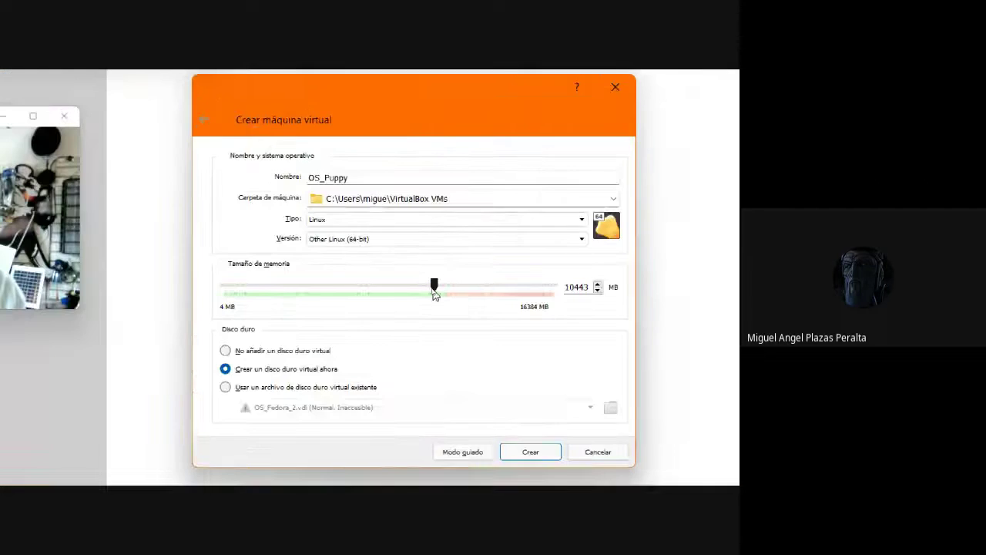
{"action": "left_click_drag", "start_coordinate": [438, 289], "coordinate": [459, 291]}
{"action": "key", "text": "ctrl"}
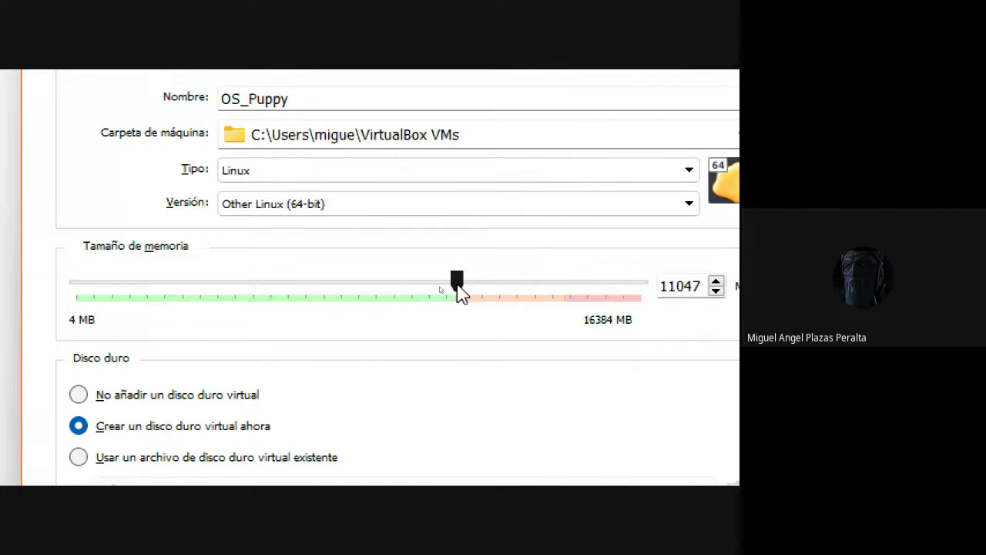
{"action": "key", "text": "super+minus"}
{"action": "key", "text": "super+minus"}
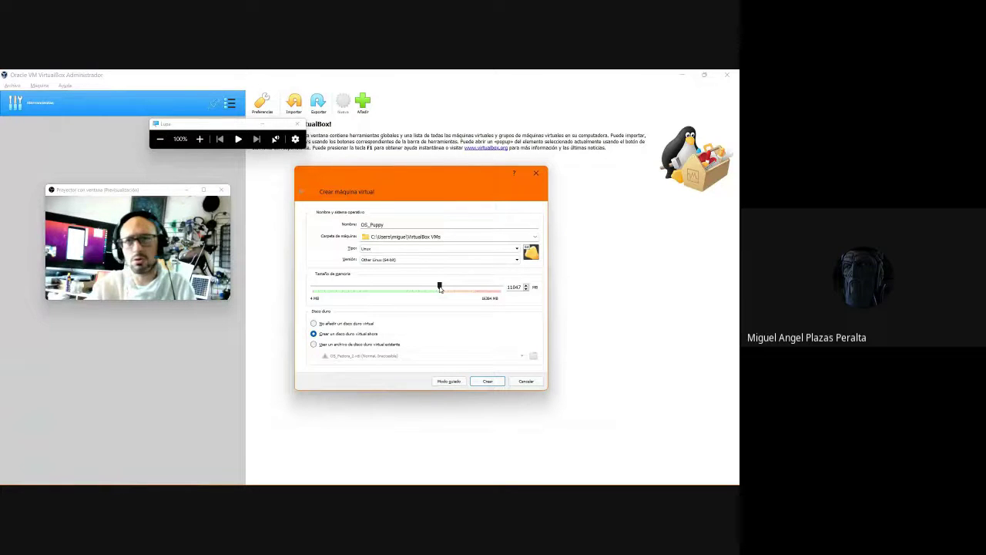
Examine the hard disk section, looking at the option of not adding a virtual hard disk
{"action": "key", "text": "super+plus"}
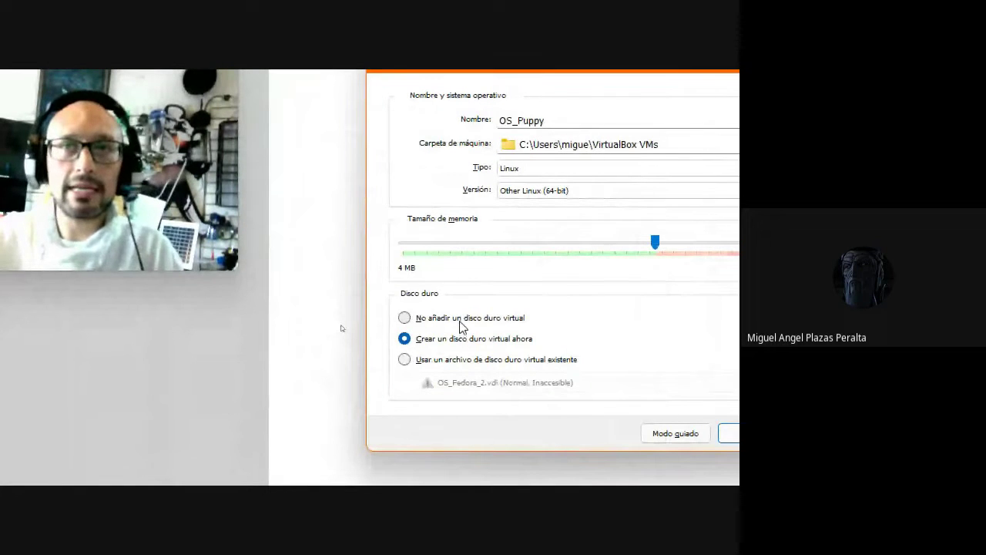
{"action": "key", "text": "super+minus"}
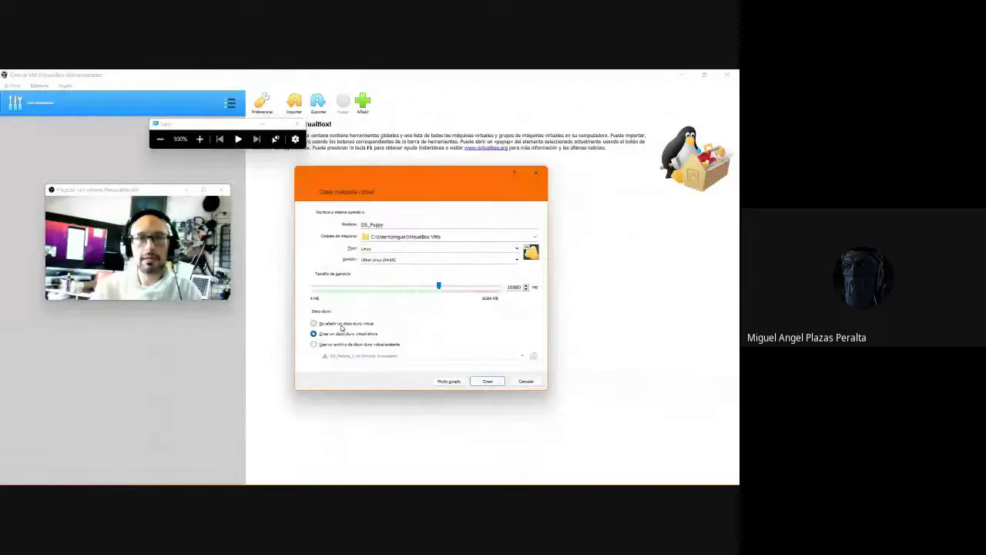
{"action": "key", "text": "super+plus"}
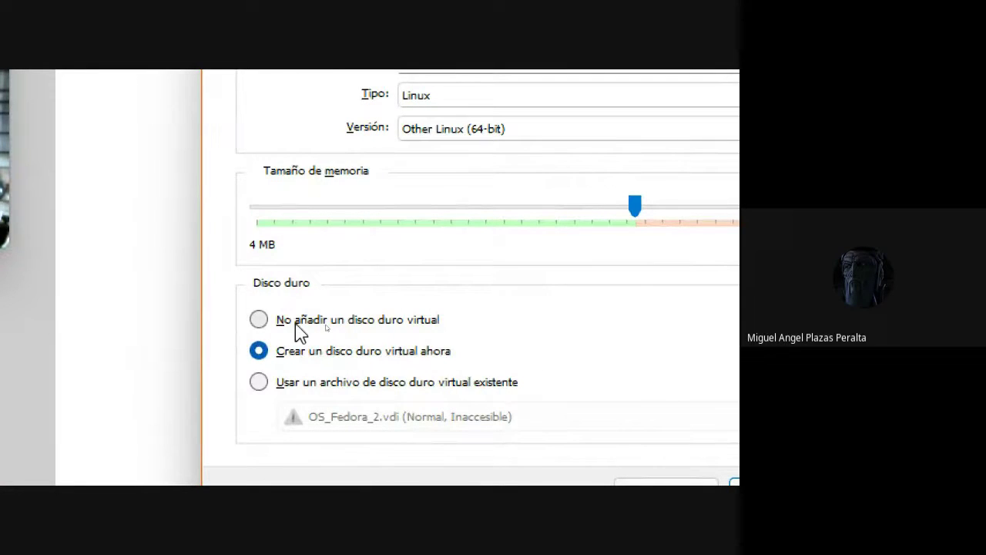
{"action": "key", "text": "ctrl"}
{"action": "key", "text": "ctrl"}
{"action": "key", "text": "ctrl"}
{"action": "key", "text": "ctrl"}
{"action": "key", "text": "ctrl"}
{"action": "key", "text": "ctrl"}
{"action": "key", "text": "super+minus"}
{"action": "key", "text": "super+minus"}
{"action": "key", "text": "super+minus"}
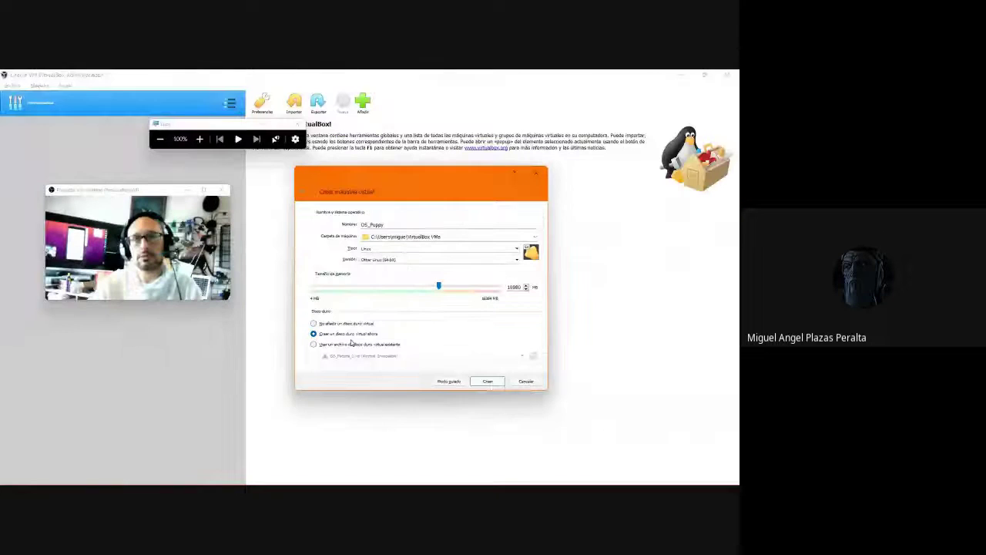
Examine the options for creating a virtual hard disk now and for using an existing virtual hard disk file
{"action": "key", "text": "super+plus"}
{"action": "key", "text": "super+plus"}
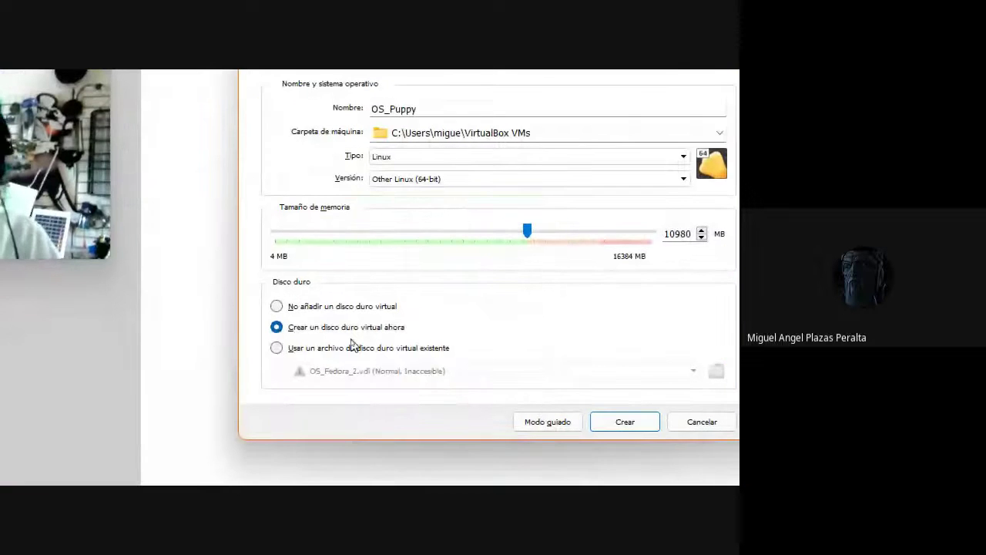
{"action": "key", "text": "super+minus"}
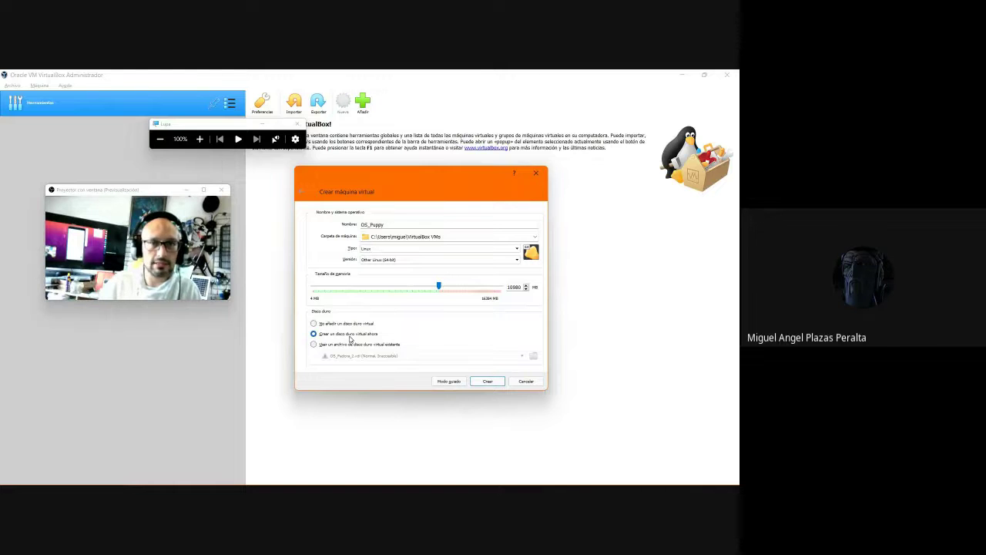
{"action": "key", "text": "super+plus"}
{"action": "key", "text": "super+plus"}
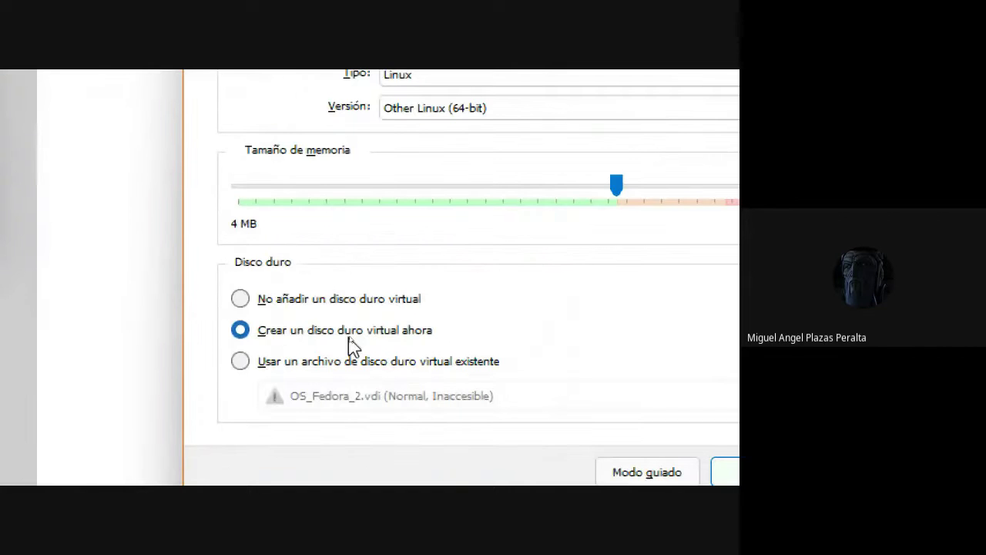
{"action": "key", "text": "super+minus"}
{"action": "key", "text": "super+minus"}
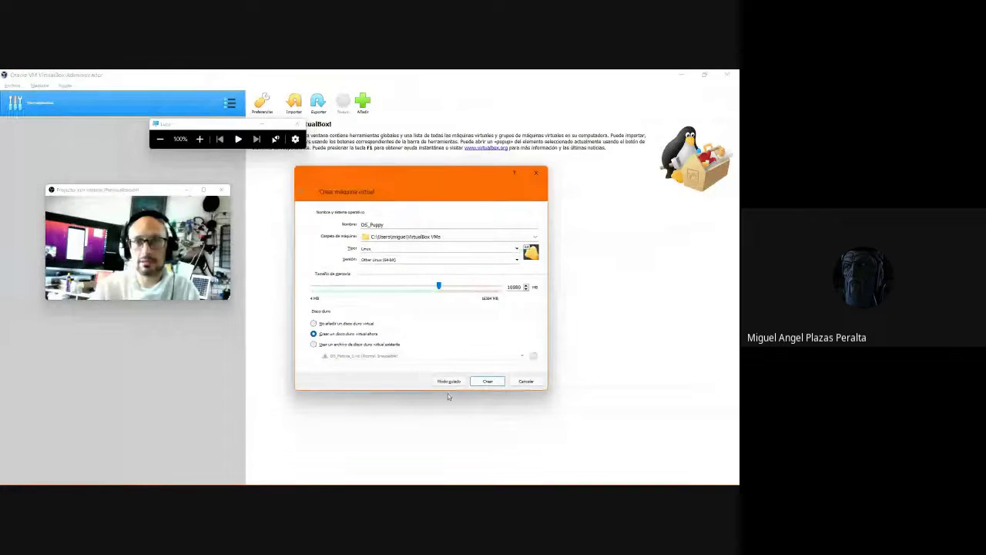
Continue to the settings of the new virtual hard disk and choose VDI (VirtualBox Disk Image) as its file type
{"action": "key", "text": "ctrl"}
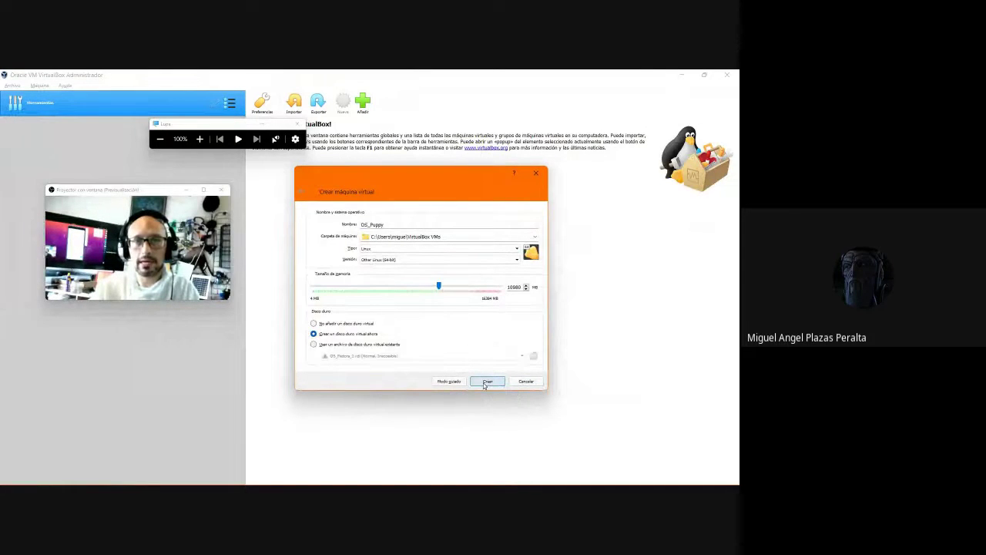
{"action": "key", "text": "ctrl"}
{"action": "left_click", "coordinate": [487, 381]}
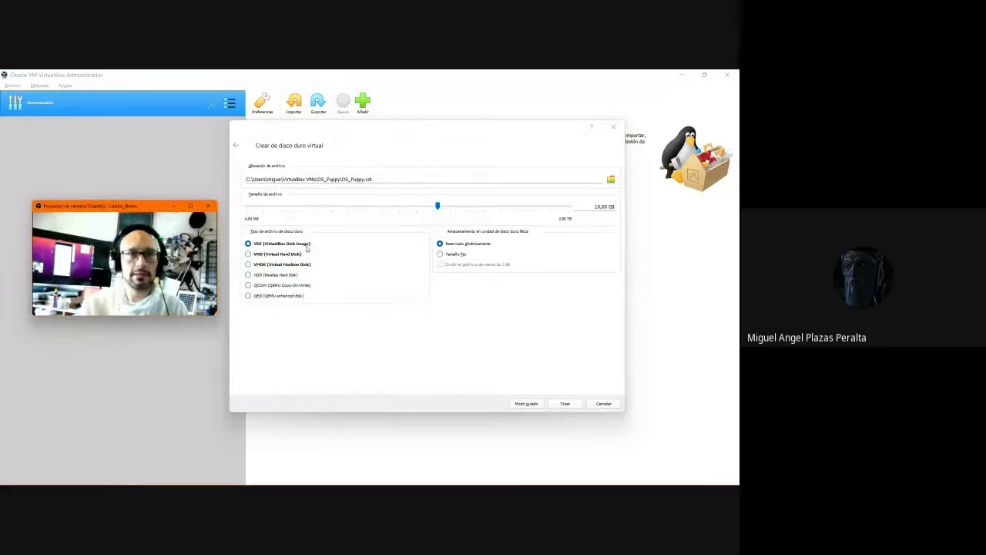
{"action": "left_click", "coordinate": [314, 245]}
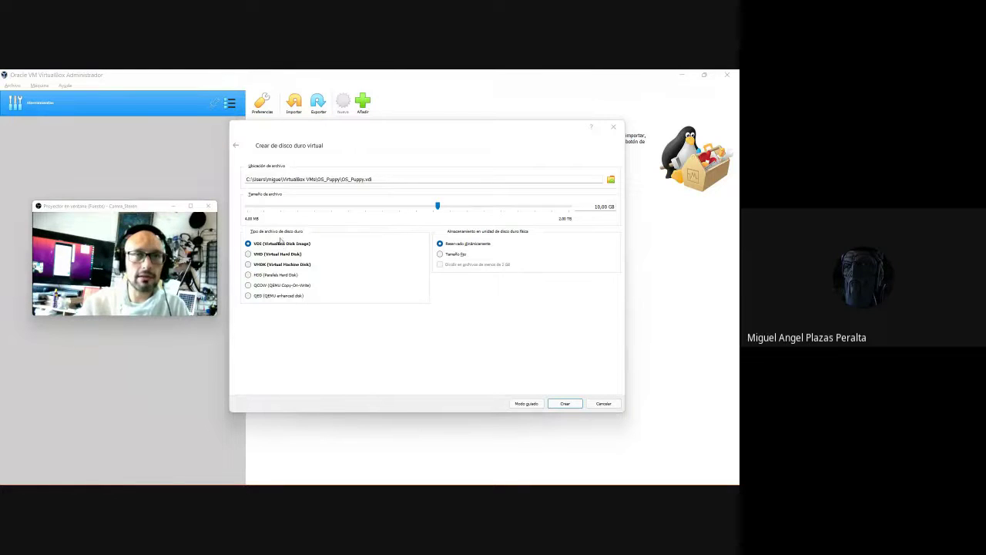
Examine the hard disk file types, comparing VDI with alternatives such as VHD and VMDK
{"action": "key", "text": "super+plus"}
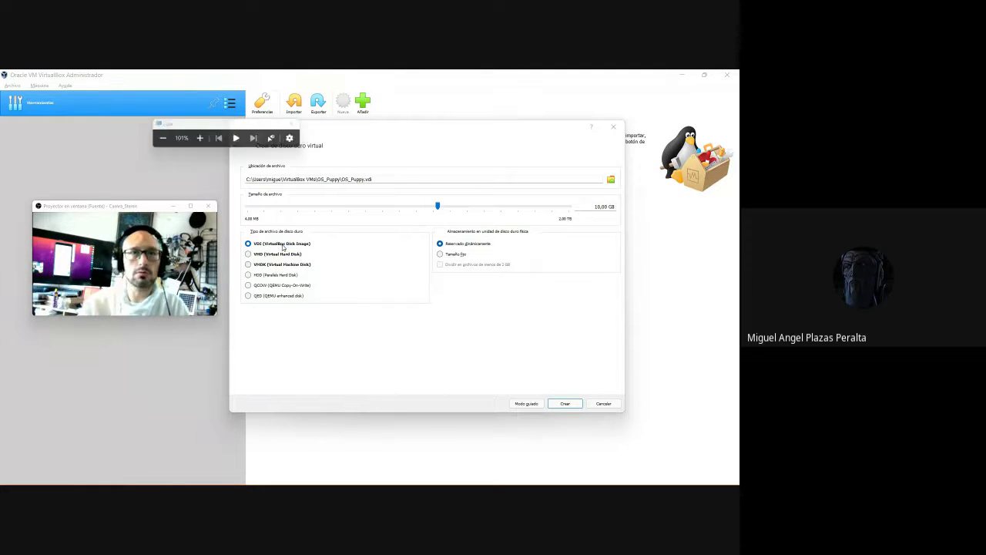
{"action": "key", "text": "super+plus"}
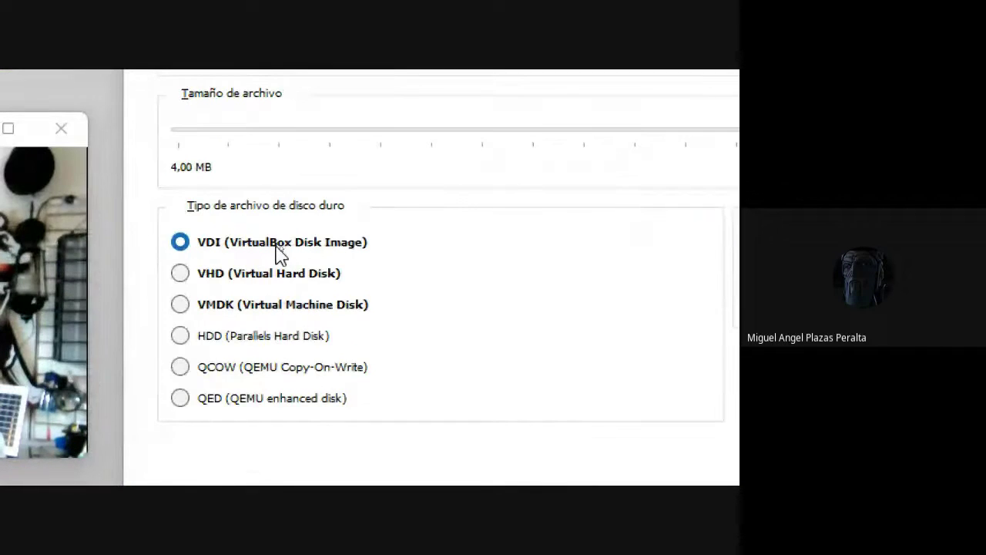
{"action": "key", "text": "ctrl"}
{"action": "key", "text": "ctrl"}
{"action": "key", "text": "ctrl"}
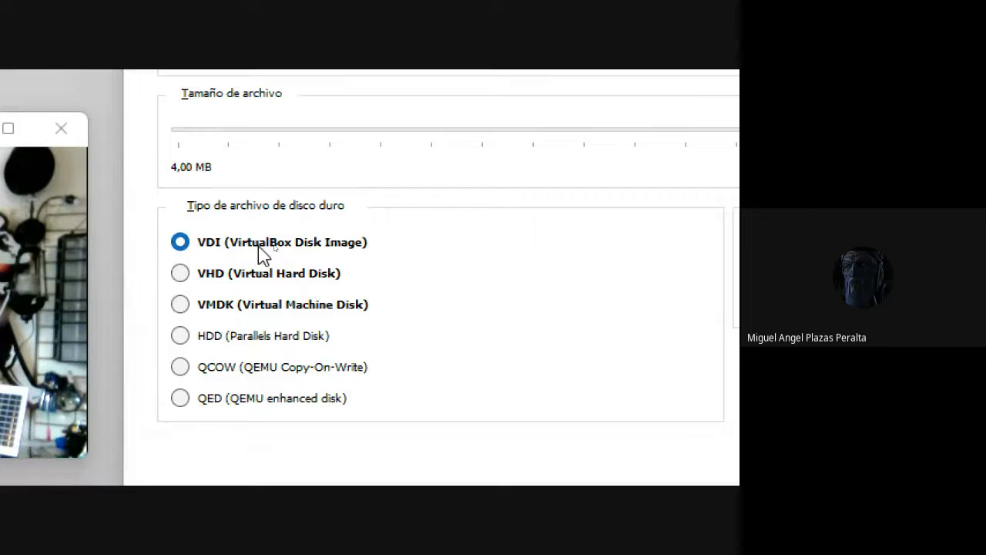
{"action": "key", "text": "super+minus"}
{"action": "key", "text": "super+minus"}
{"action": "key", "text": "ctrl"}
{"action": "key", "text": "ctrl"}
{"action": "key", "text": "super+plus"}
{"action": "key", "text": "super+plus"}
{"action": "key", "text": "super+minus"}
{"action": "key", "text": "super+minus"}
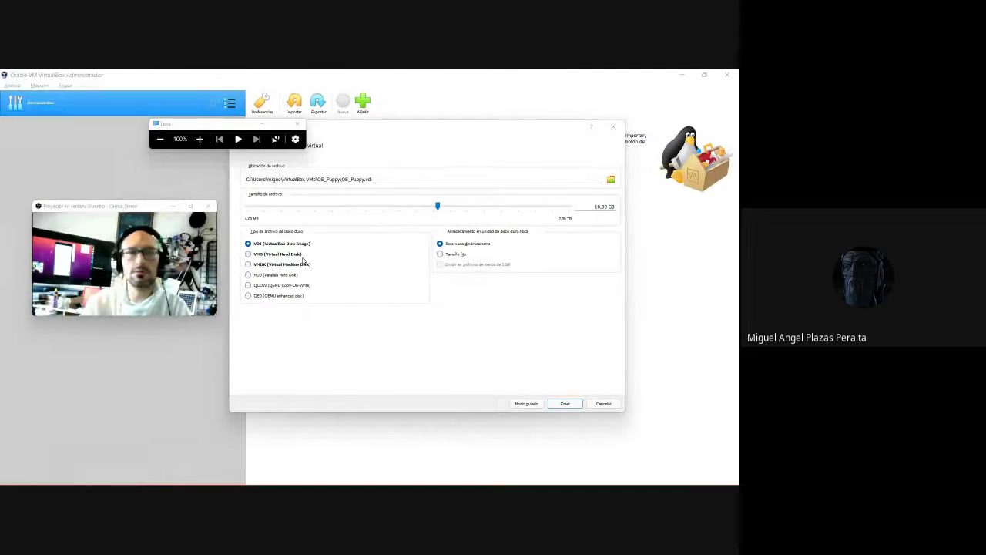
{"action": "key", "text": "super+plus"}
{"action": "key", "text": "super+plus"}
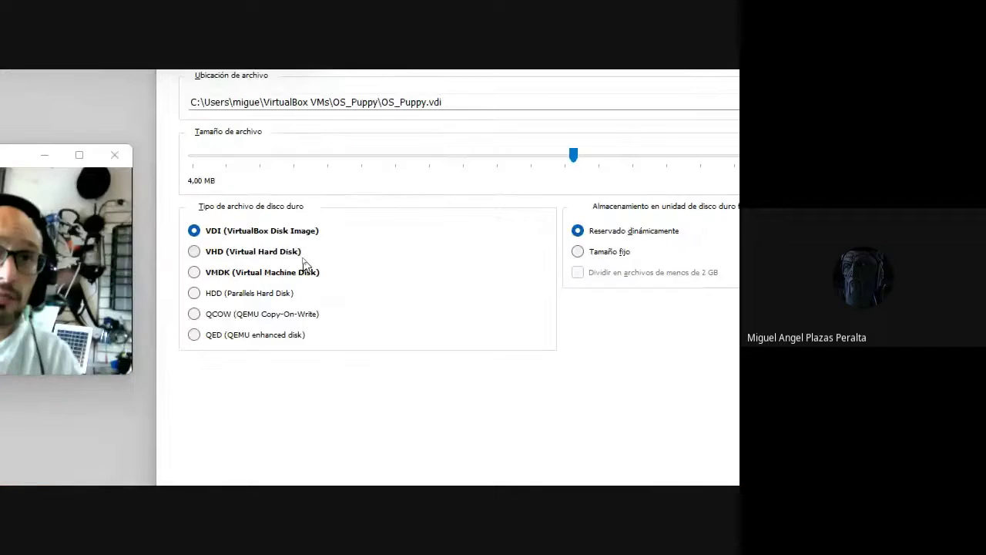
{"action": "key", "text": "super+minus"}
{"action": "key", "text": "super+minus"}
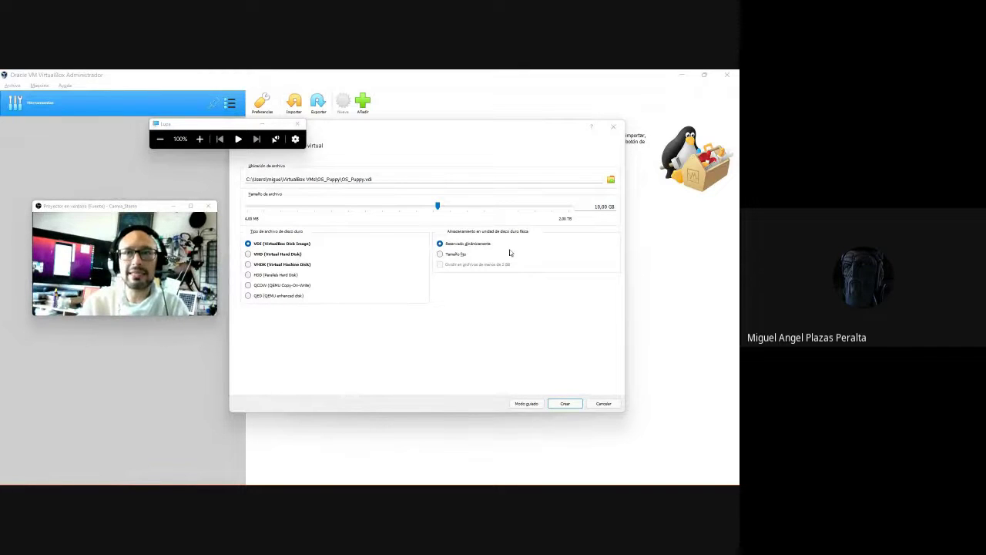
Examine the physical hard disk storage options, comparing dynamically allocated with fixed size, along with the file size slider
{"action": "key", "text": "super+plus"}
{"action": "key", "text": "super+plus"}
{"action": "key", "text": "super+plus"}
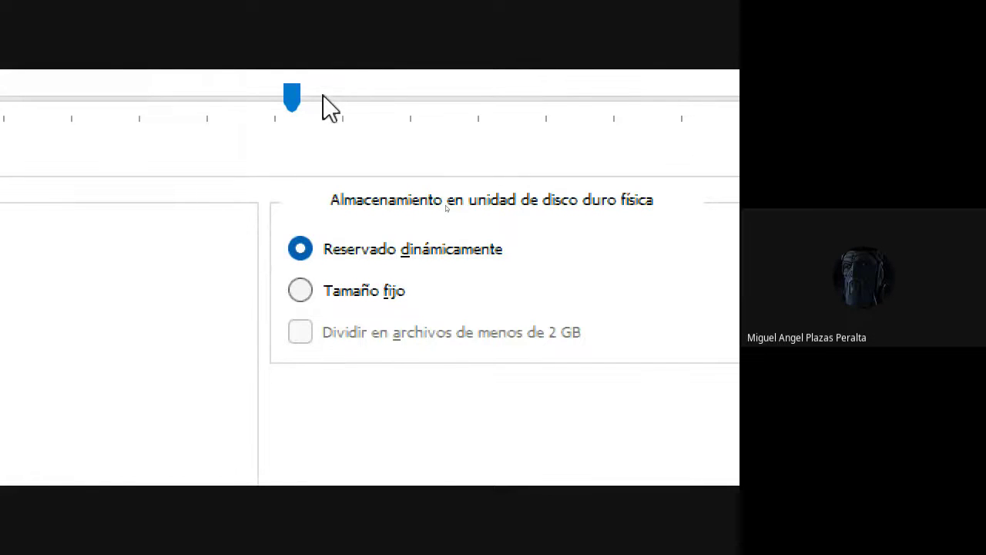
{"action": "key", "text": "super+minus"}
{"action": "key", "text": "super+minus"}
{"action": "key", "text": "super+minus"}
{"action": "left_click", "coordinate": [436, 204]}
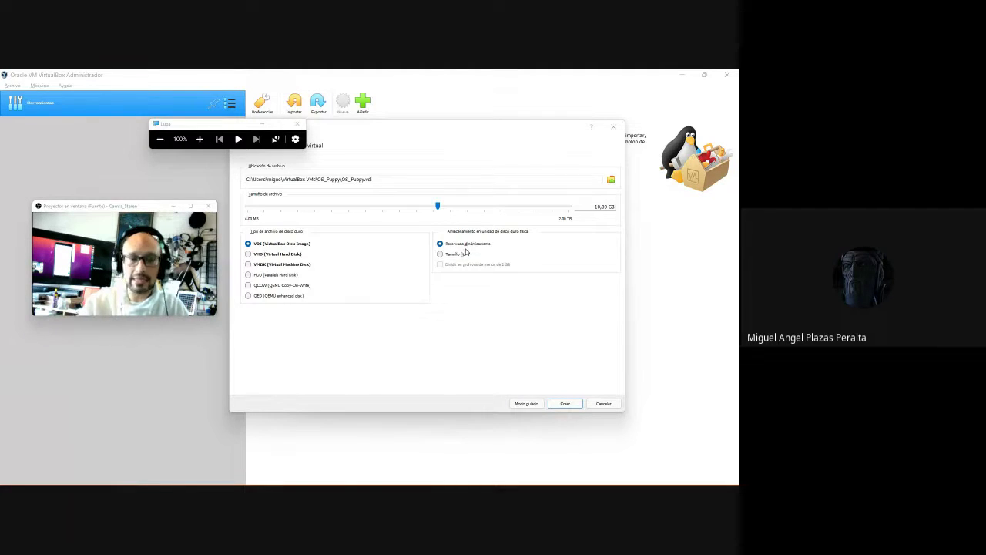
{"action": "key", "text": "super+plus"}
{"action": "key", "text": "super+plus"}
{"action": "key", "text": "super+plus"}
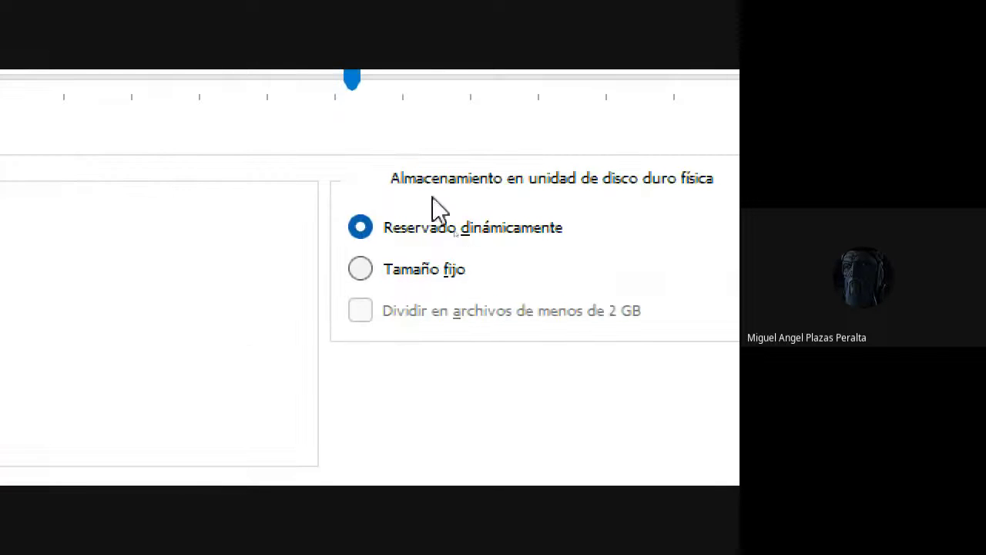
{"action": "left_click", "coordinate": [677, 254]}
{"action": "key", "text": "super+Escape"}
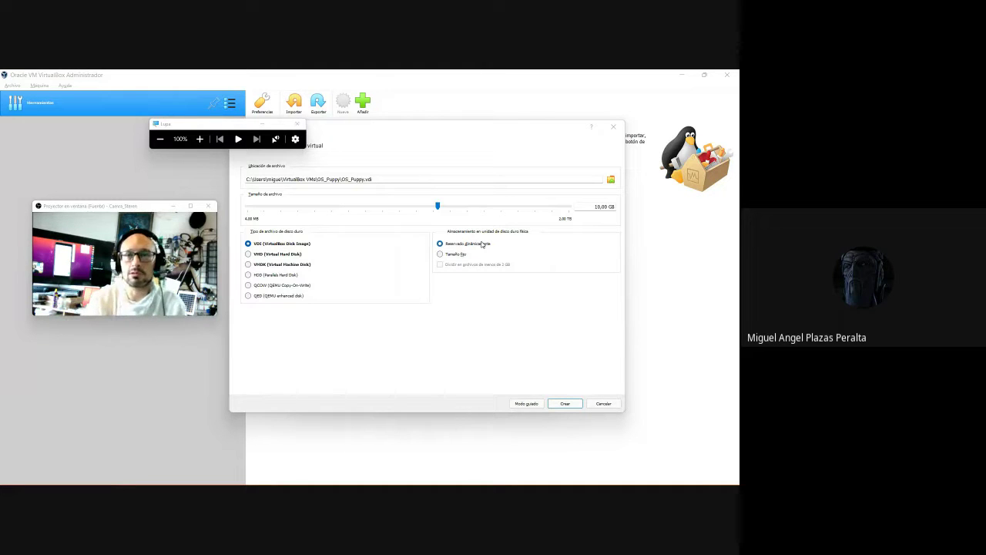
Set the virtual hard disk's file size to 5,00 GB and create the virtual machine
{"action": "left_click", "coordinate": [605, 207]}
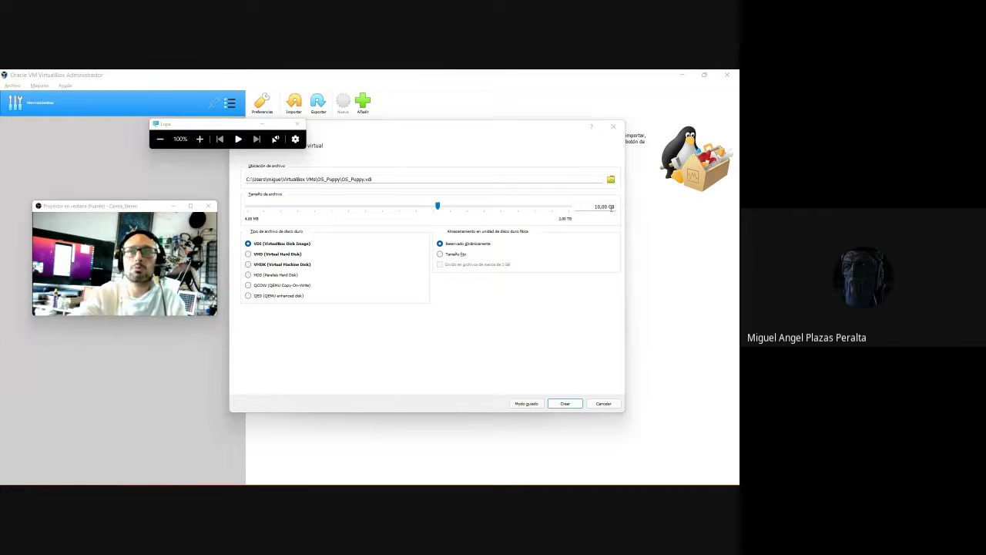
{"action": "left_click", "coordinate": [610, 208]}
{"action": "left_click", "coordinate": [611, 207]}
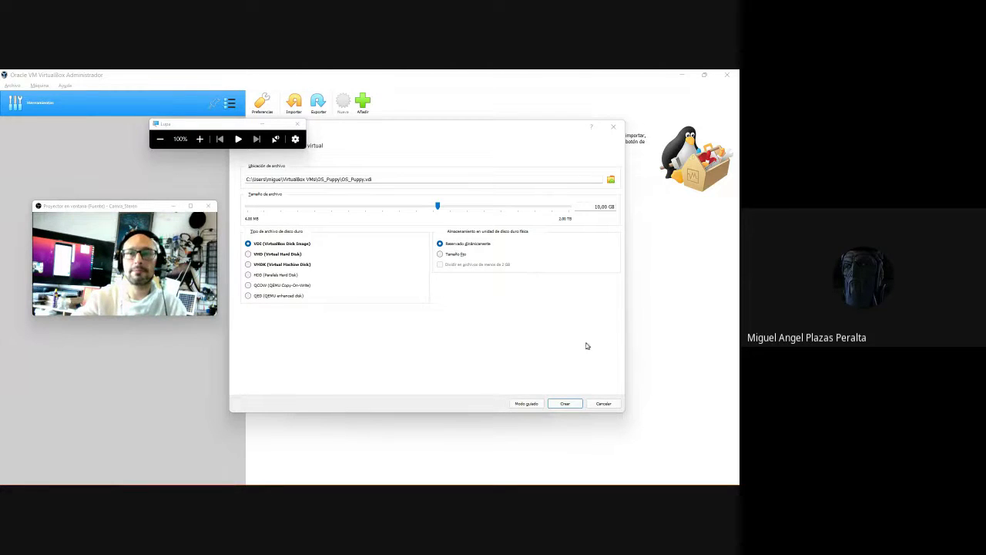
{"action": "left_click", "coordinate": [444, 202]}
{"action": "key", "text": "BackSpace"}
{"action": "type", "text": "5"}
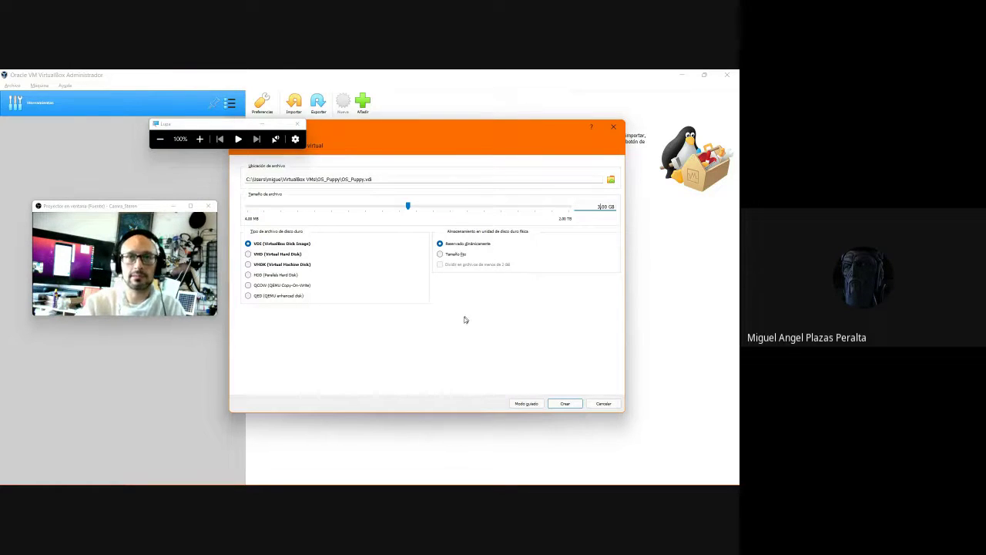
{"action": "key", "text": "Return"}
Open the configuration of the OS_Puppy virtual machine, then enlarge and reposition its window
{"action": "left_click", "coordinate": [274, 110]}
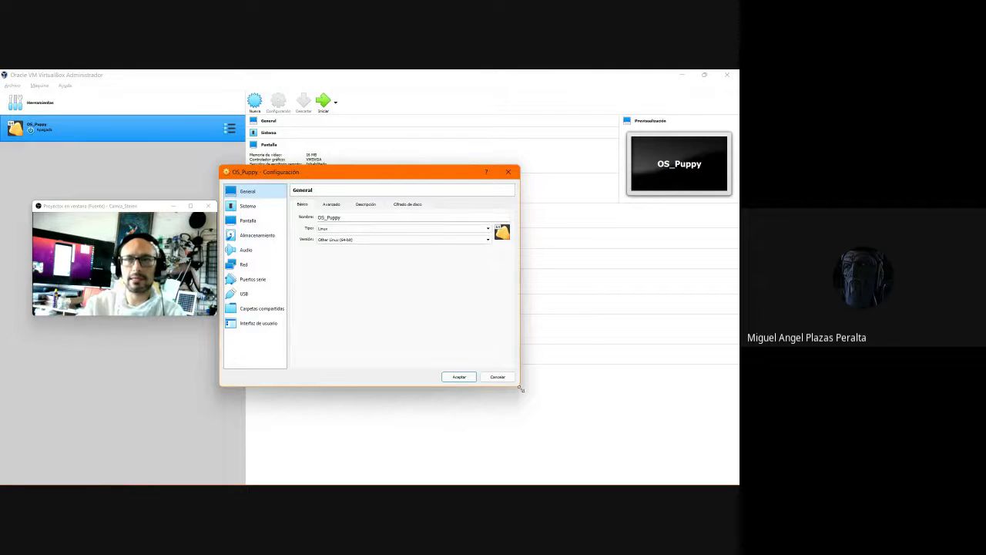
{"action": "left_click_drag", "start_coordinate": [518, 385], "coordinate": [685, 411]}
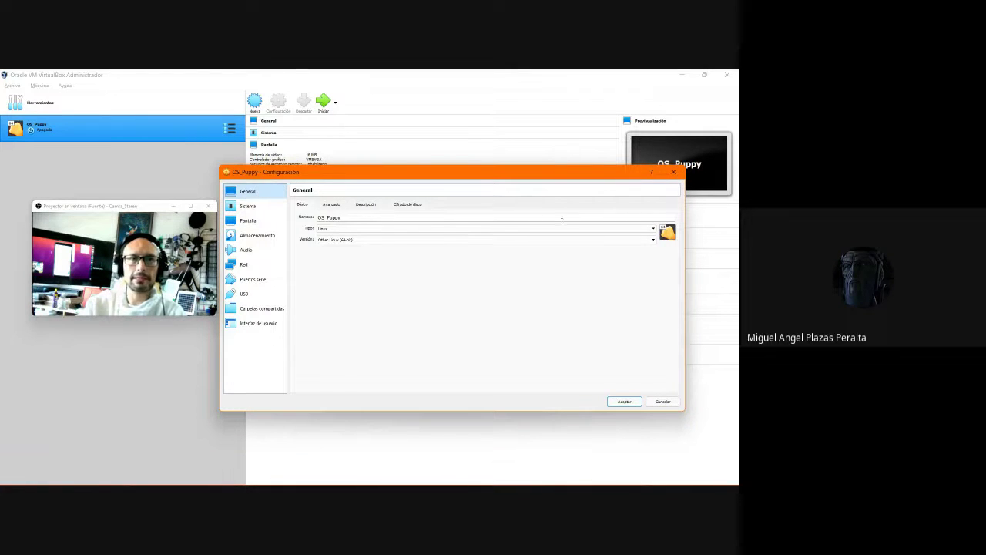
{"action": "mouse_move", "coordinate": [499, 179]}
{"action": "left_mouse_down"}
{"action": "mouse_move", "coordinate": [451, 190]}
{"action": "mouse_move", "coordinate": [482, 284]}
{"action": "mouse_move", "coordinate": [482, 187]}
{"action": "mouse_move", "coordinate": [512, 187]}
{"action": "left_mouse_up"}
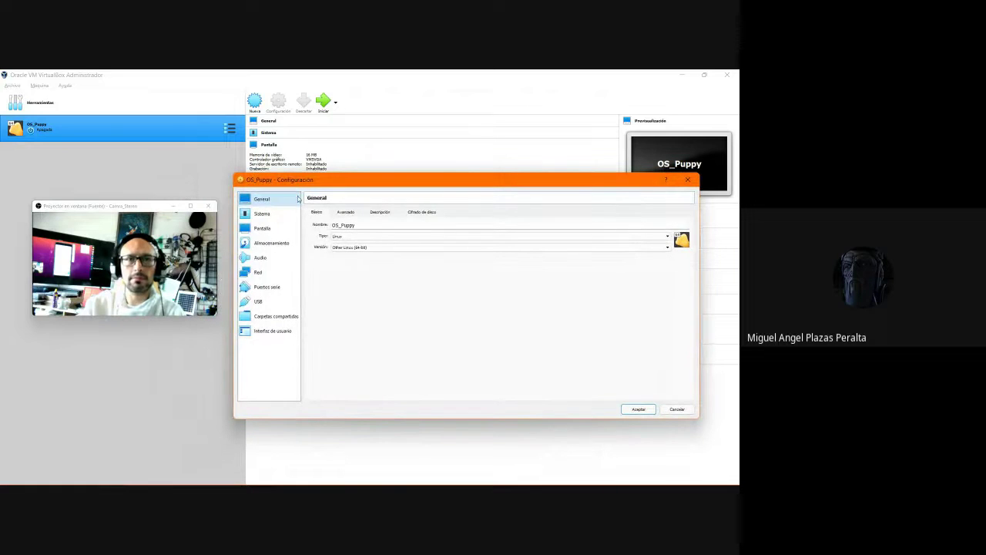
Examine the basic general settings of OS_Puppy: its name, type and the list of available Linux versions
{"action": "double_click", "coordinate": [362, 226]}
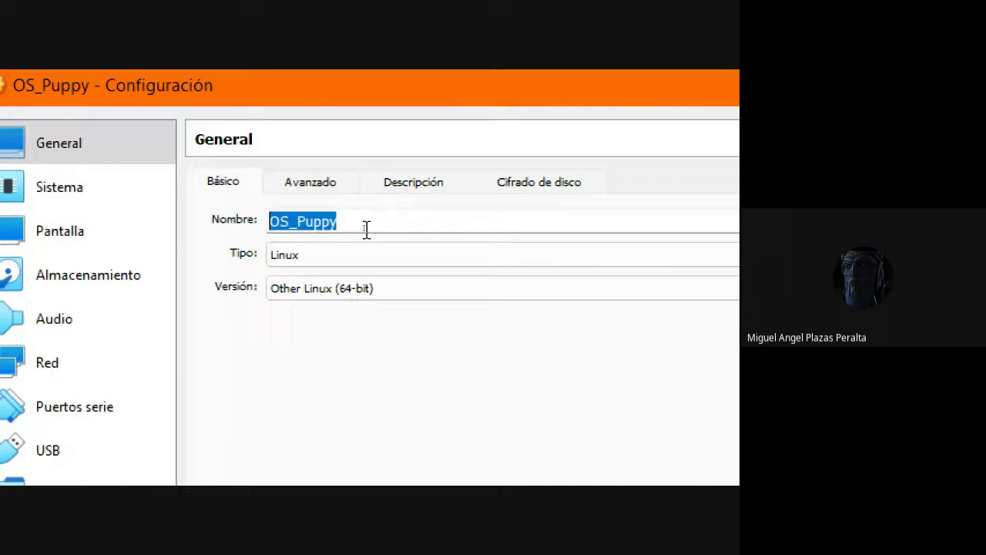
{"action": "double_click", "coordinate": [341, 225]}
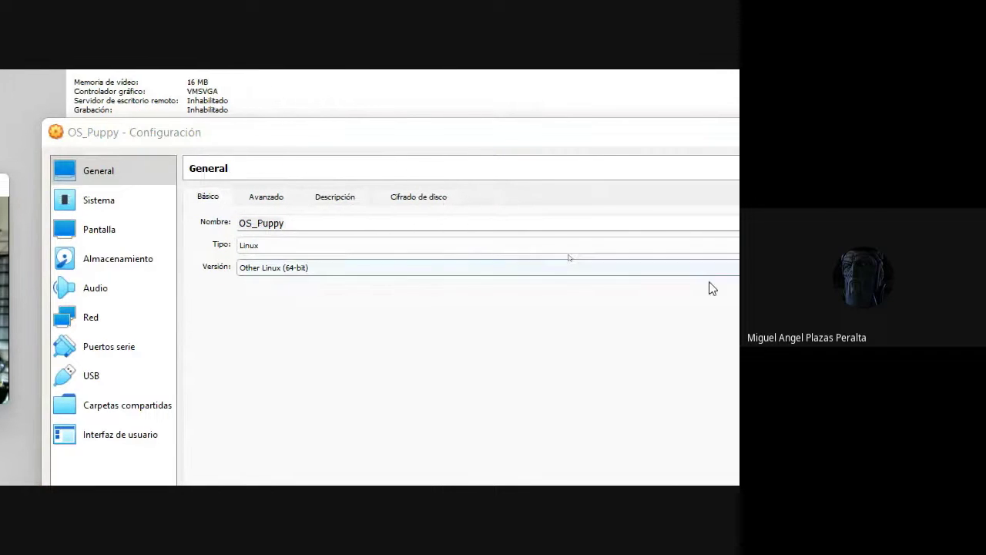
{"action": "left_click", "coordinate": [664, 270]}
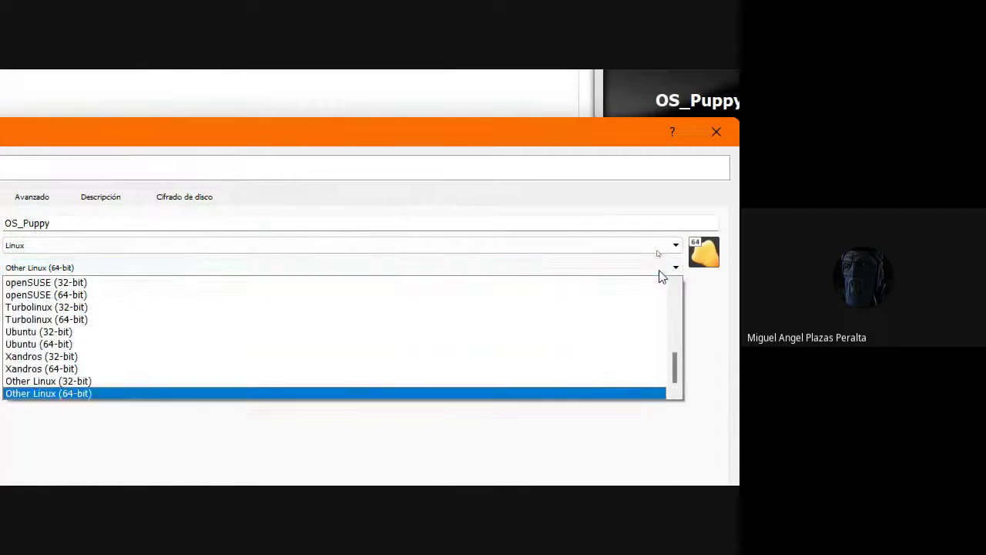
{"action": "left_click", "coordinate": [732, 356]}
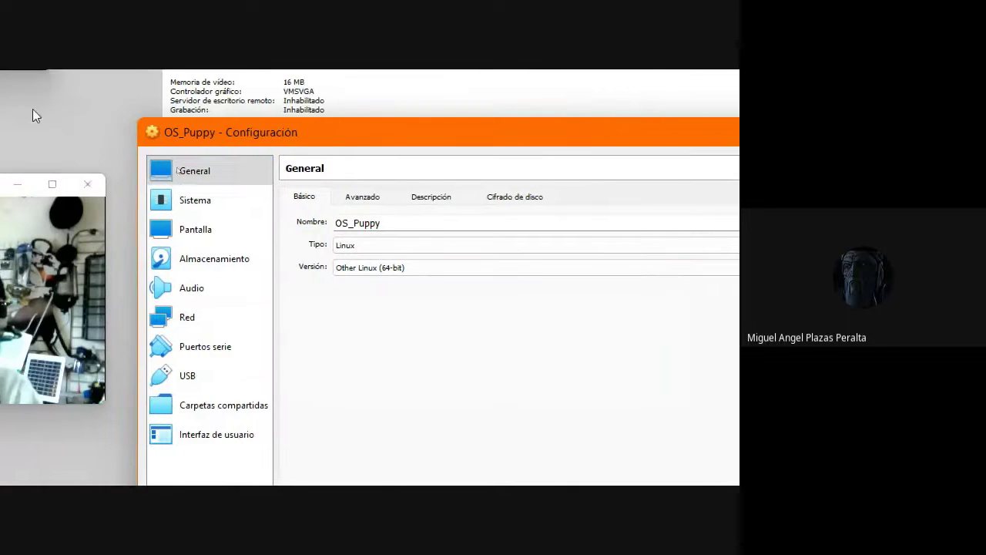
{"action": "left_click", "coordinate": [411, 271]}
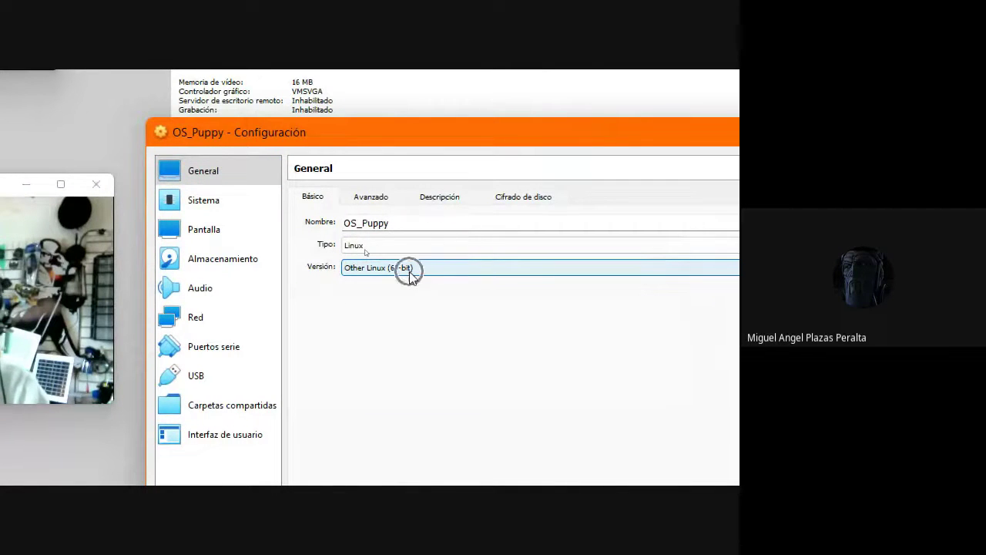
{"action": "left_click", "coordinate": [301, 295]}
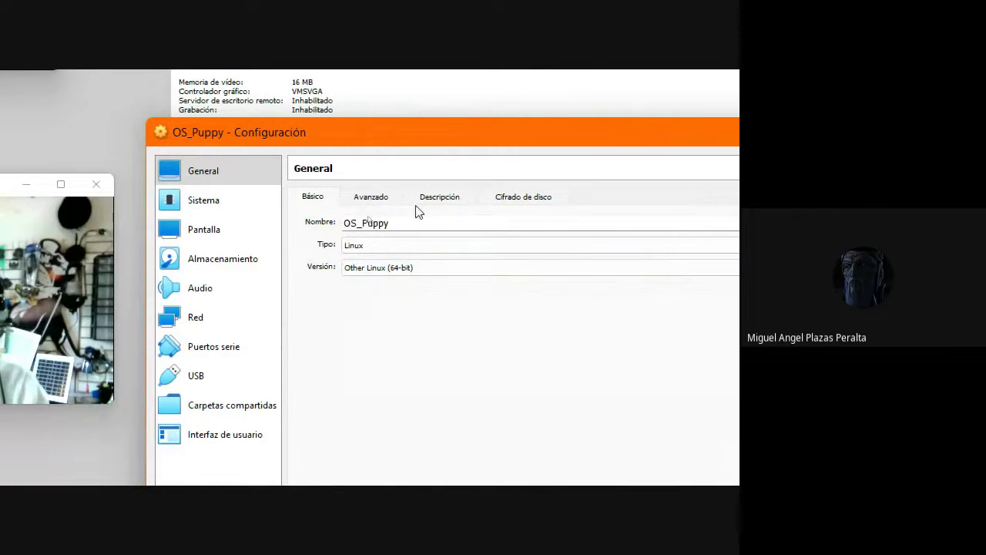
{"action": "left_click_drag", "start_coordinate": [391, 223], "coordinate": [344, 223]}
{"action": "left_click", "coordinate": [378, 267]}
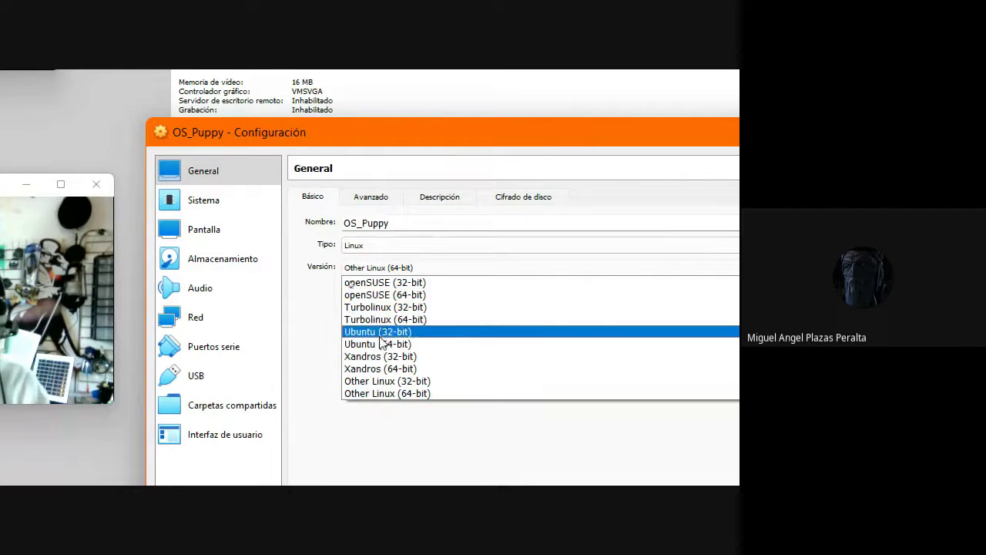
{"action": "key", "text": "Escape"}
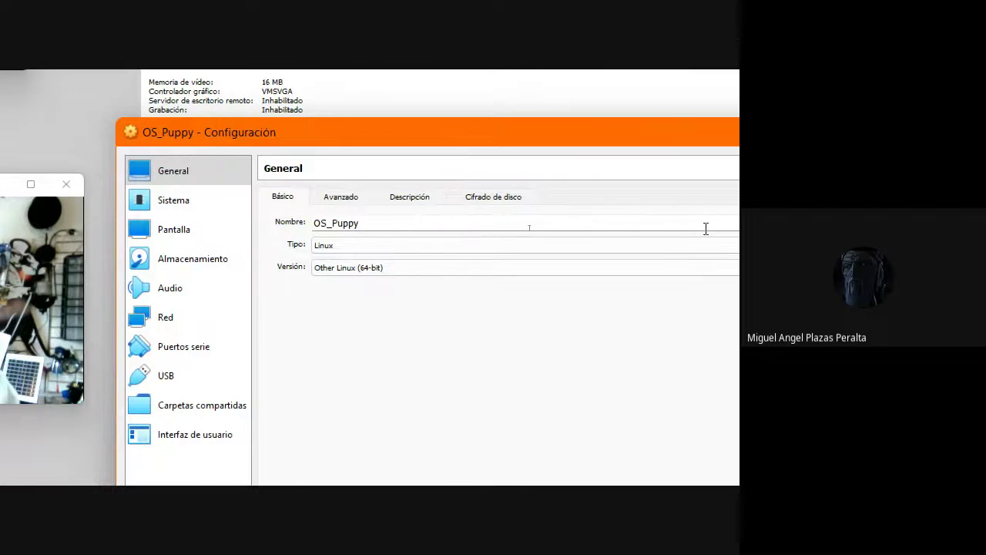
Examine the advanced general settings, looking at the snapshots folder path and the clipboard sharing options
{"action": "left_click", "coordinate": [335, 197]}
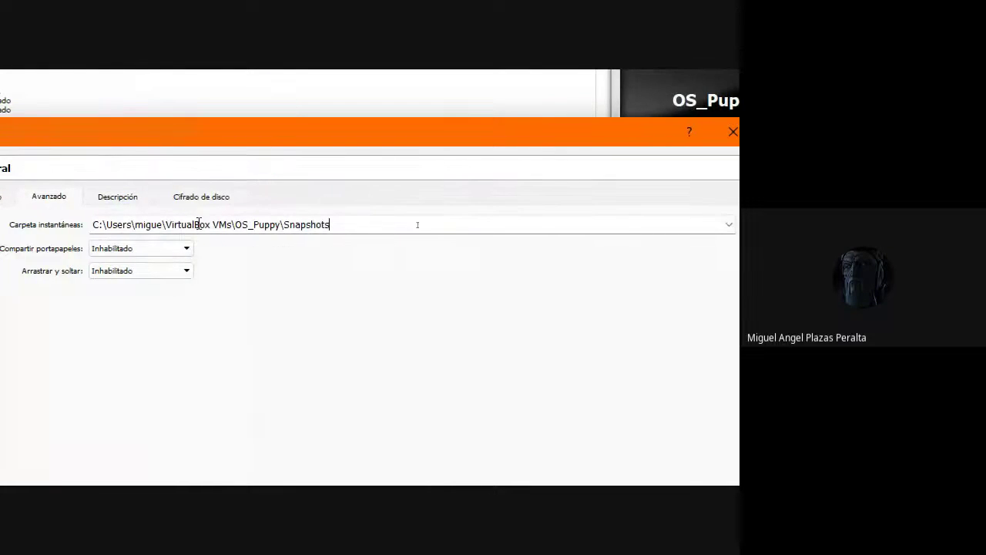
{"action": "left_click_drag", "start_coordinate": [344, 225], "coordinate": [70, 225]}
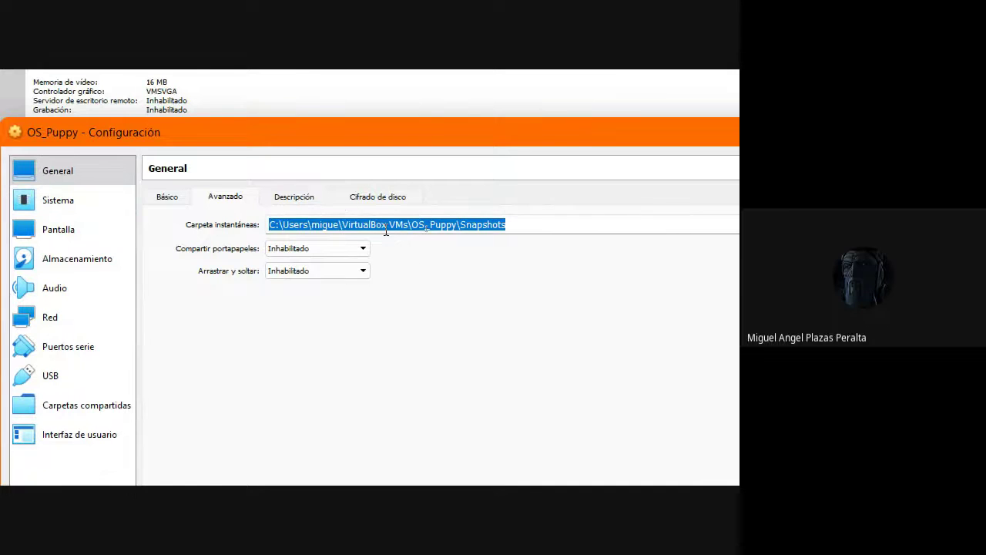
{"action": "left_click", "coordinate": [318, 251]}
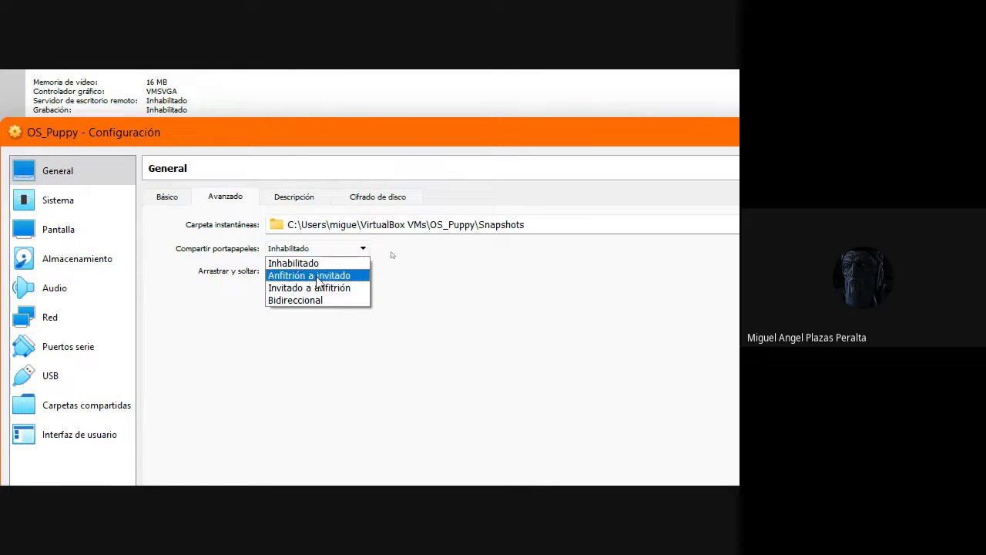
{"action": "left_click", "coordinate": [304, 250]}
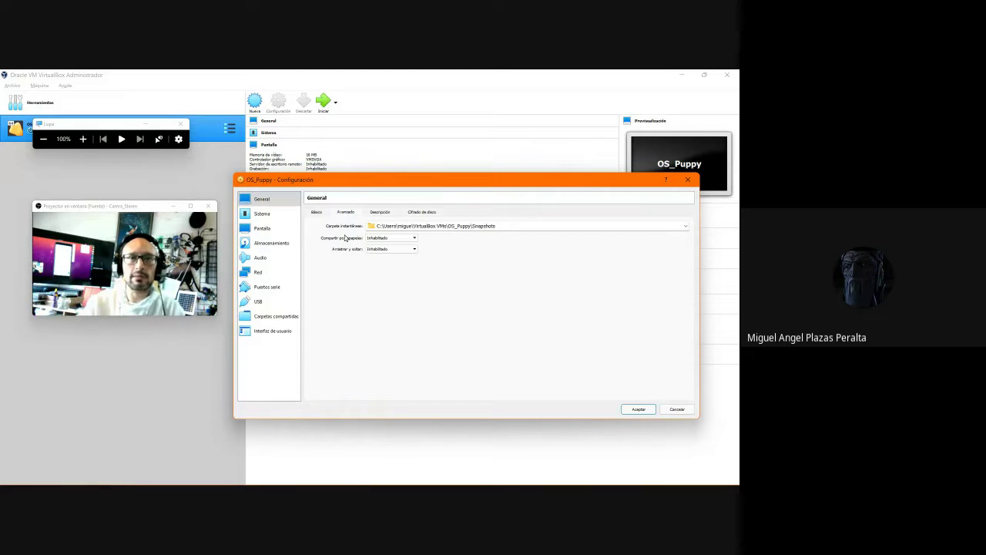
Set both clipboard sharing and drag and drop to Bidireccional in the advanced general settings
{"action": "left_click", "coordinate": [377, 238]}
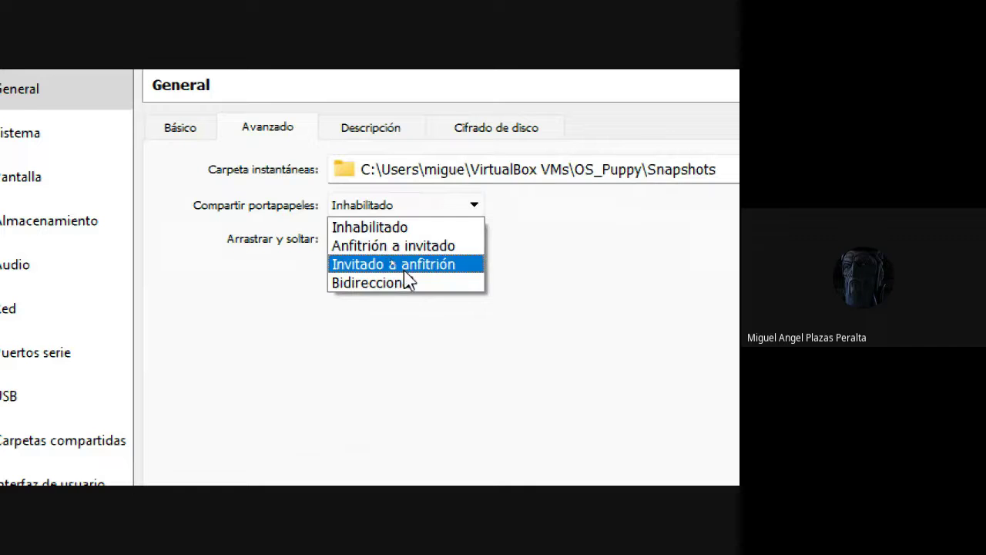
{"action": "left_click", "coordinate": [403, 283]}
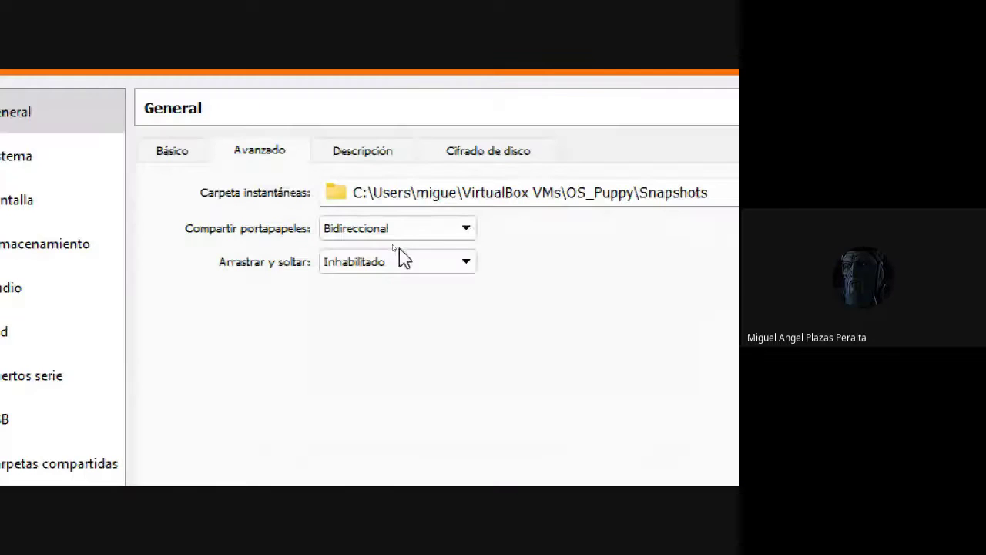
{"action": "left_click", "coordinate": [391, 252]}
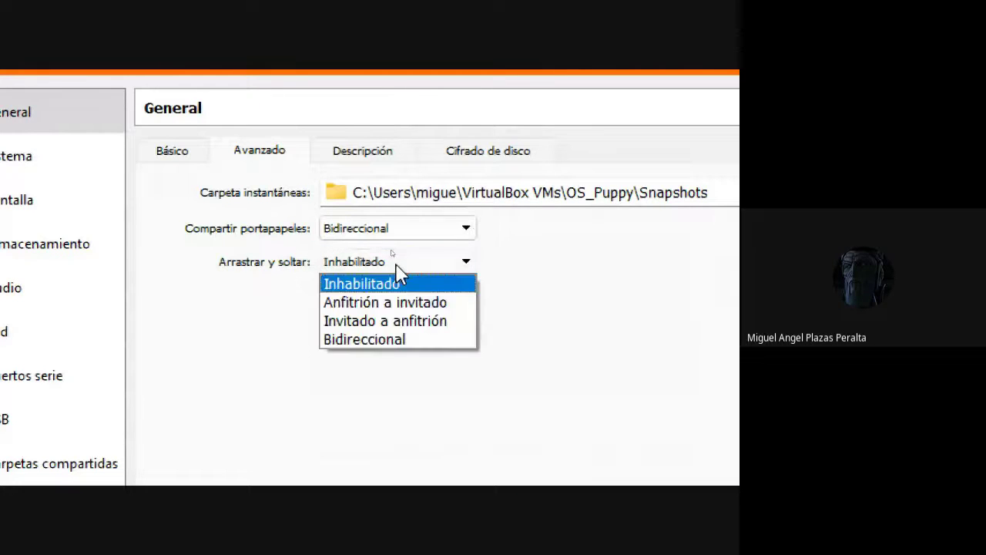
{"action": "left_click", "coordinate": [396, 343]}
{"action": "mouse_move", "coordinate": [425, 260]}
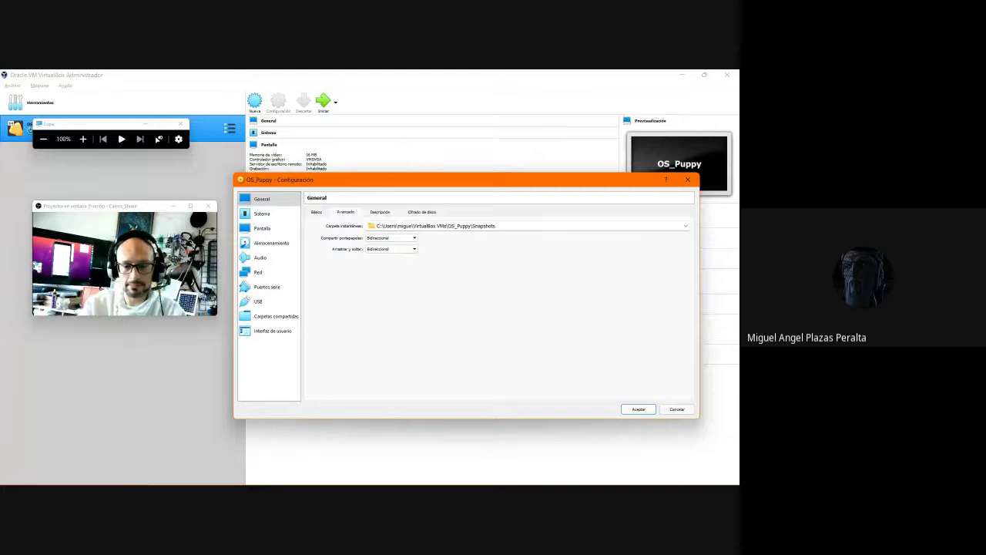
Switch to File Explorer's Camera folder, show a video file in a smaller window over the virtual machine settings, and close the folder
{"action": "key", "text": "alt+Tab"}
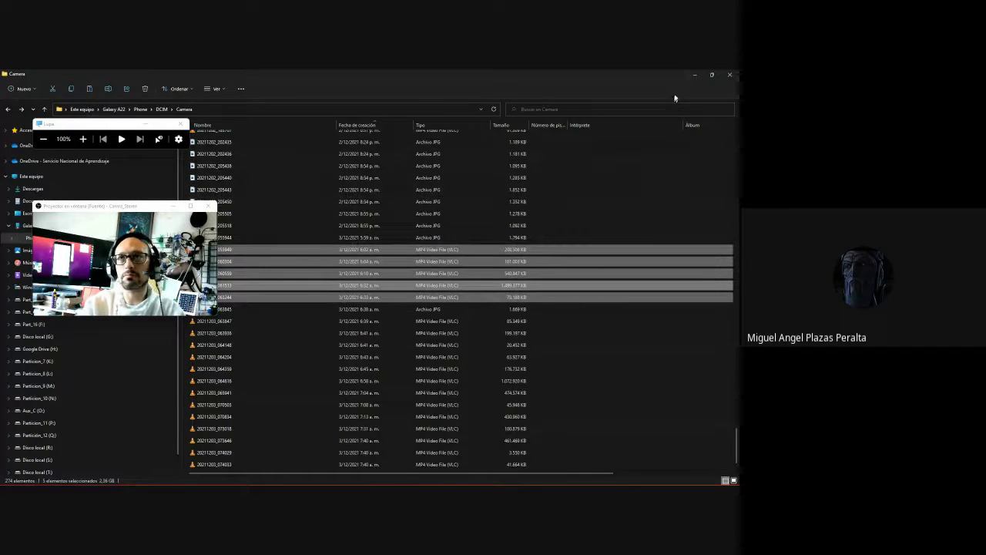
{"action": "left_click", "coordinate": [712, 74]}
{"action": "left_click", "coordinate": [308, 374]}
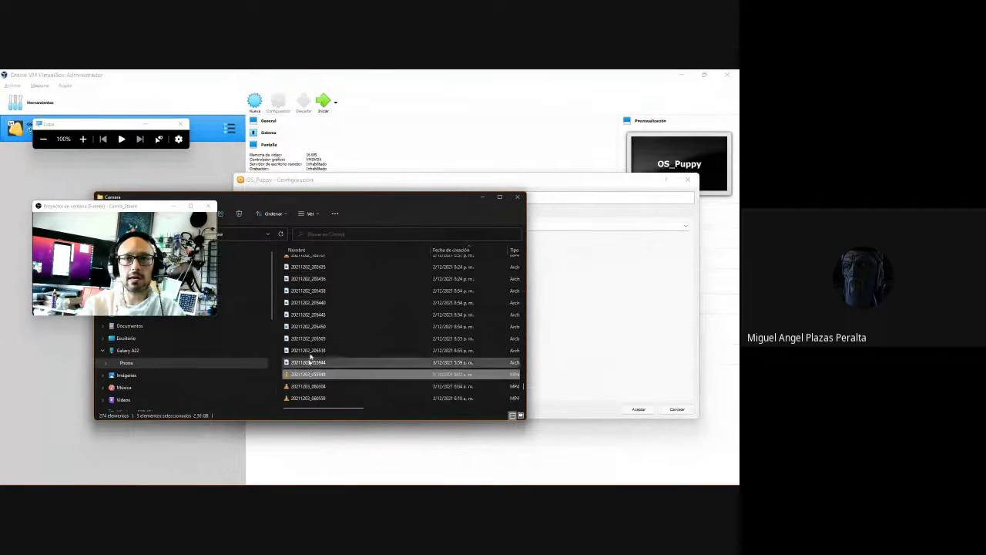
{"action": "left_click", "coordinate": [517, 196]}
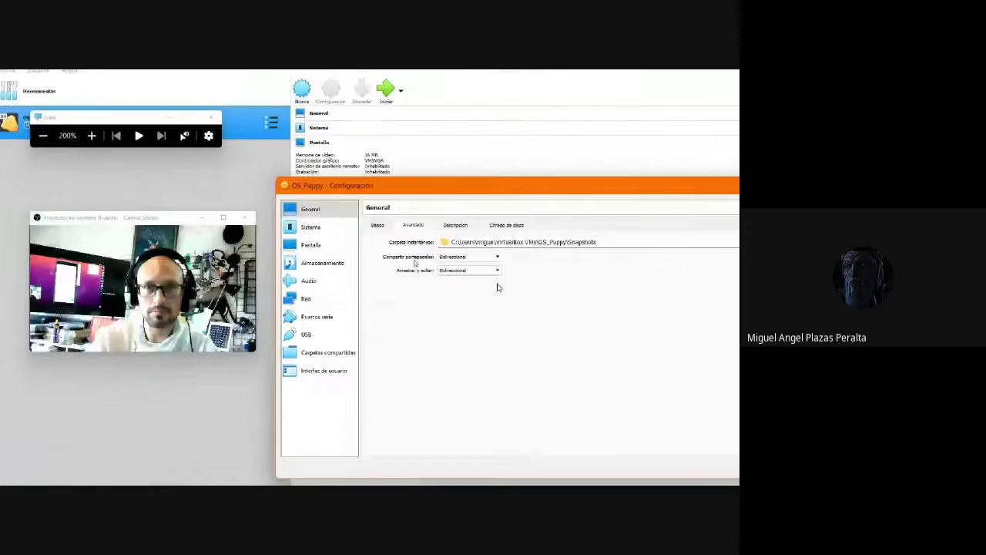
Enter "OS Prueba" and, on a second line, "1. Puppy" as the virtual machine's description, and recheck the advanced settings
{"action": "left_click", "coordinate": [456, 225]}
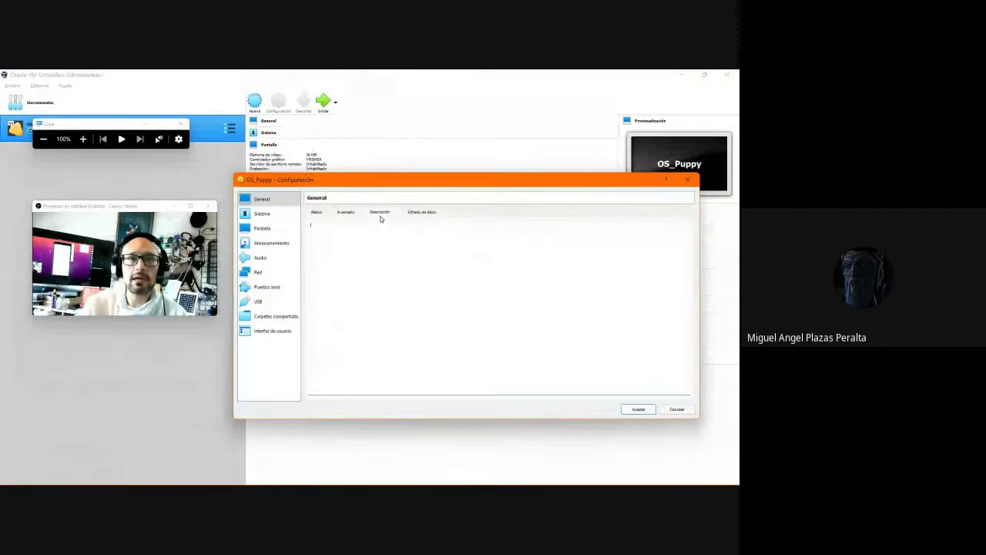
{"action": "left_click", "coordinate": [346, 242]}
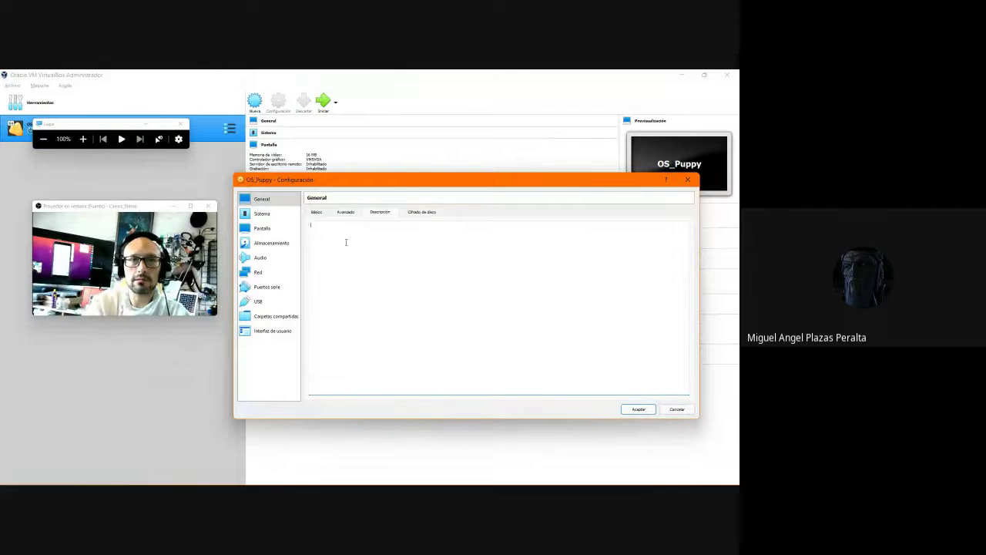
{"action": "type", "text": "OS Prueba"}
{"action": "key", "text": "Return"}
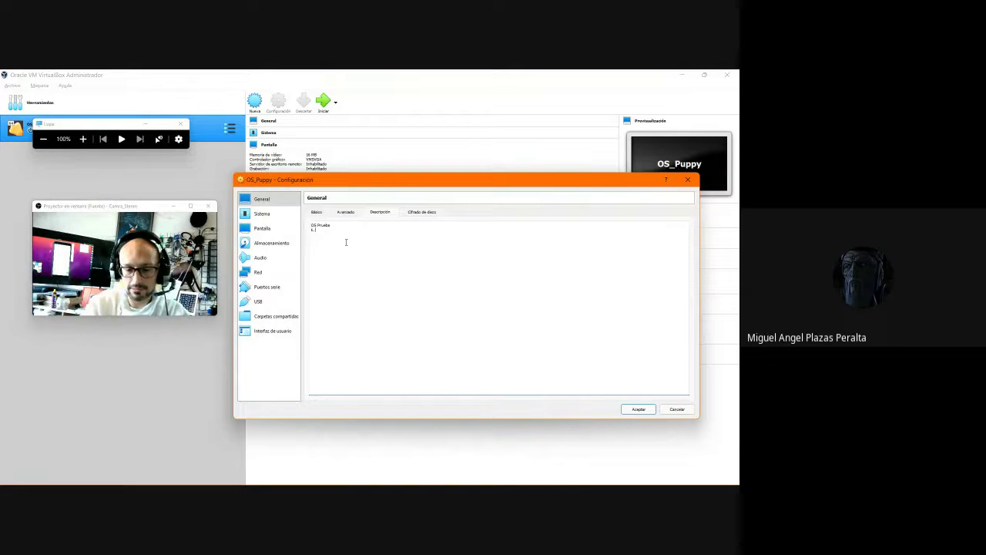
{"action": "type", "text": "1. Puppy"}
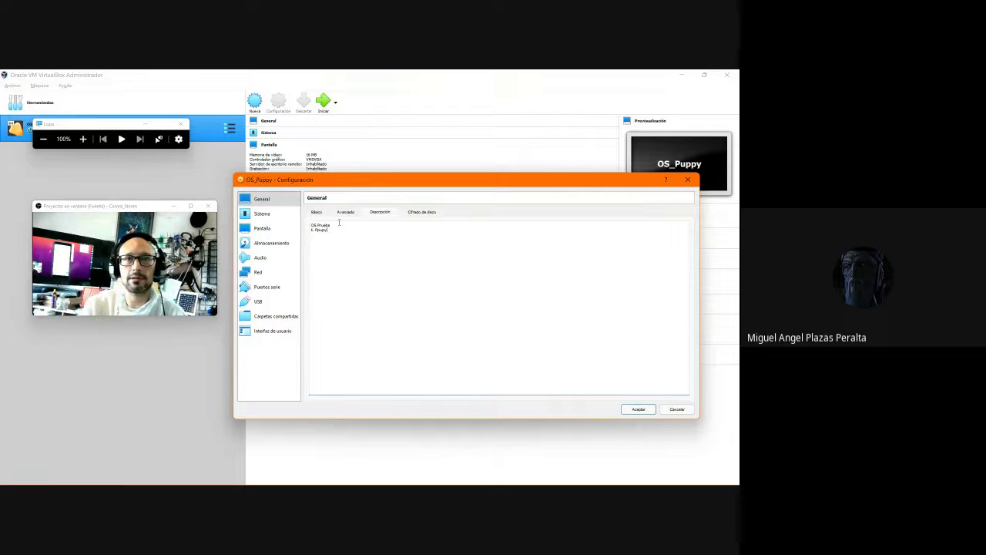
{"action": "left_click", "coordinate": [344, 212]}
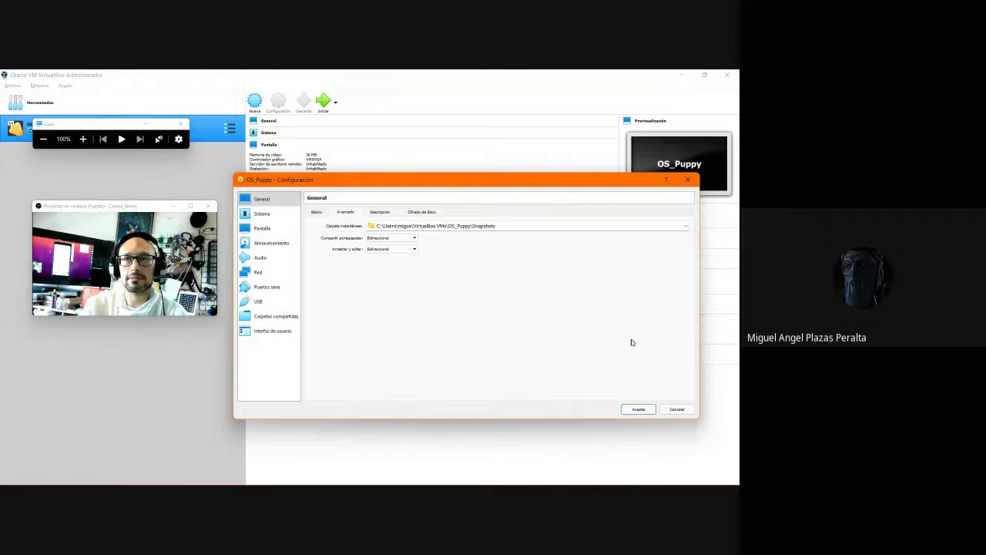
{"action": "left_click", "coordinate": [382, 212]}
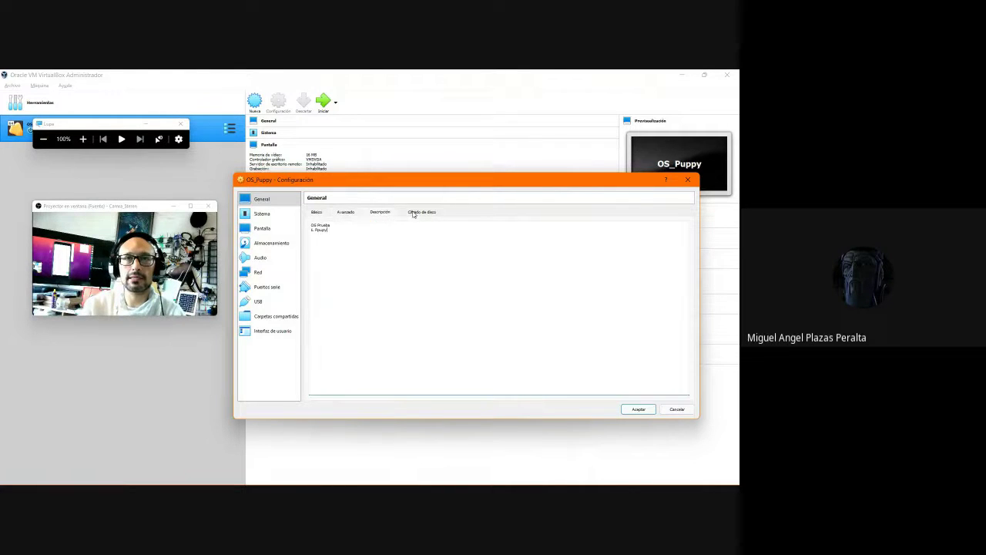
Check the disk encryption option in the general settings and set the system's base memory to 10980 MB
{"action": "left_click", "coordinate": [414, 215]}
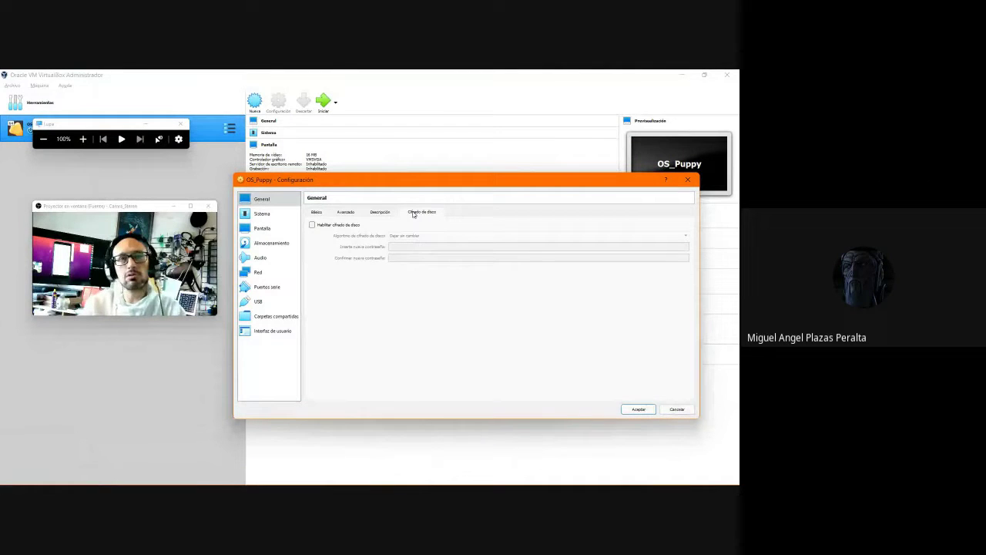
{"action": "left_click", "coordinate": [313, 225]}
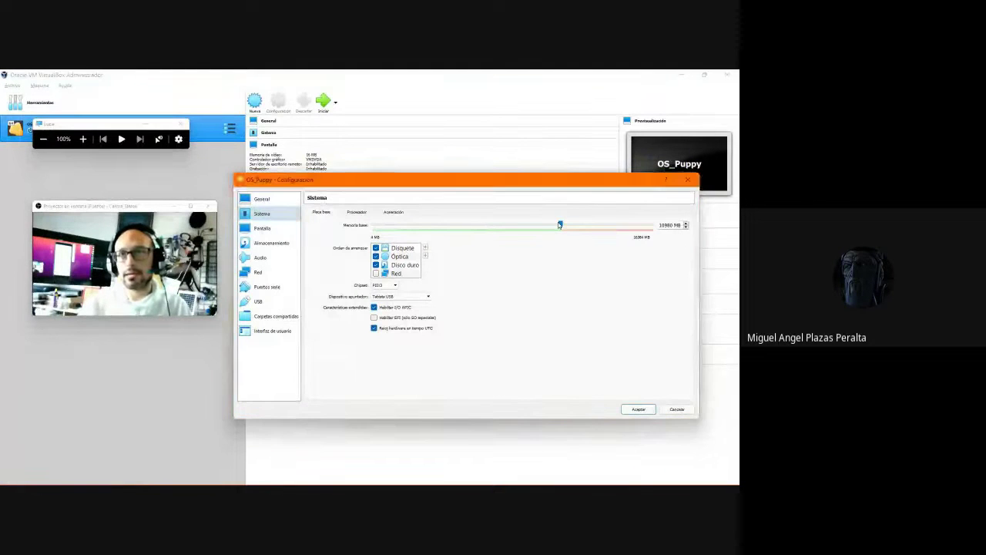
{"action": "left_click", "coordinate": [561, 225]}
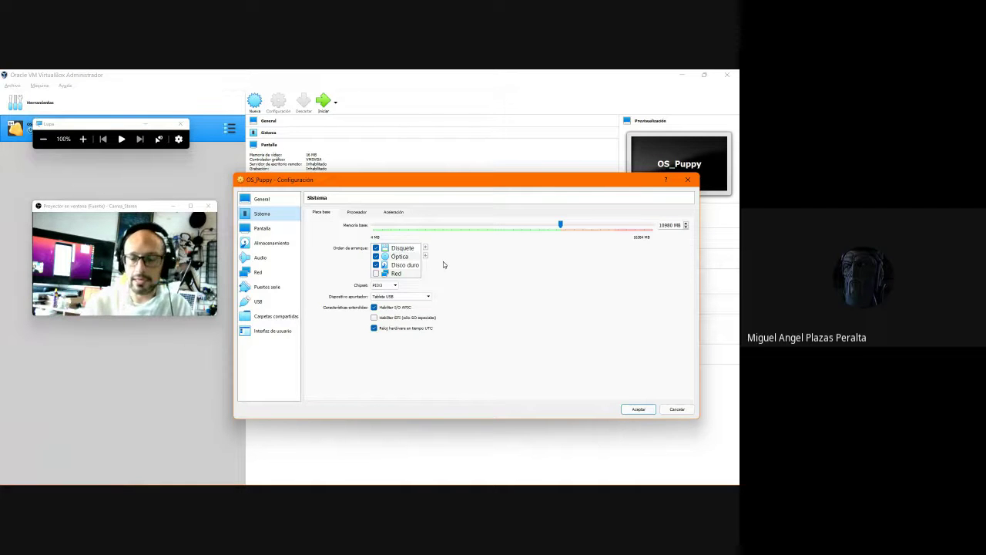
Examine the boot order list on the system's motherboard settings, looking closely at the floppy, optical, hard disk and network entries
{"action": "key", "text": "super+plus"}
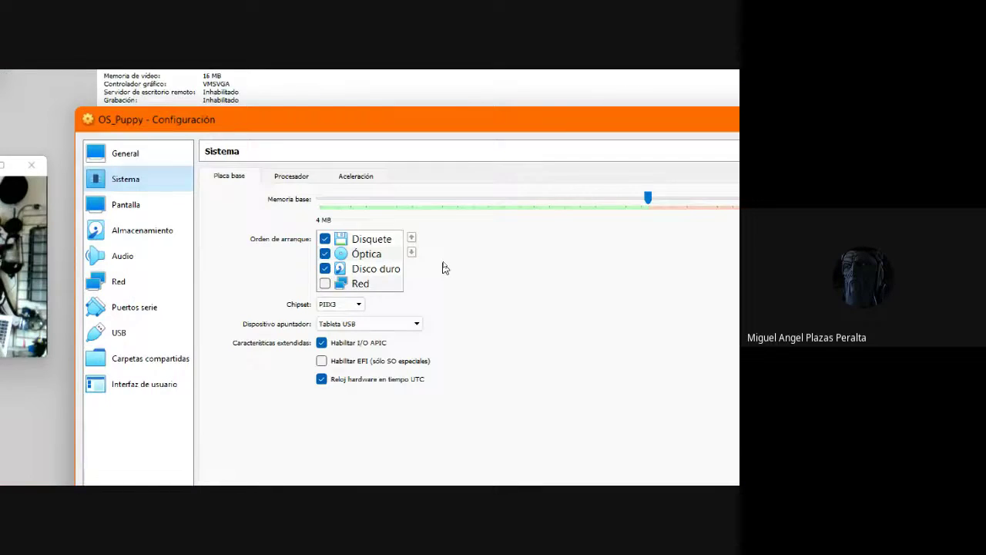
{"action": "key", "text": "super+minus"}
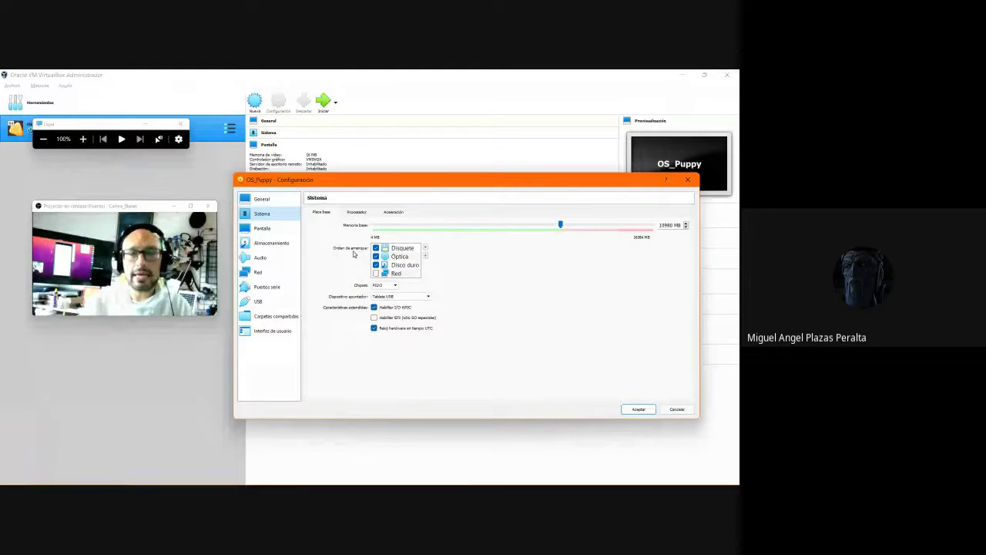
{"action": "key", "text": "super+plus"}
{"action": "key", "text": "super+plus"}
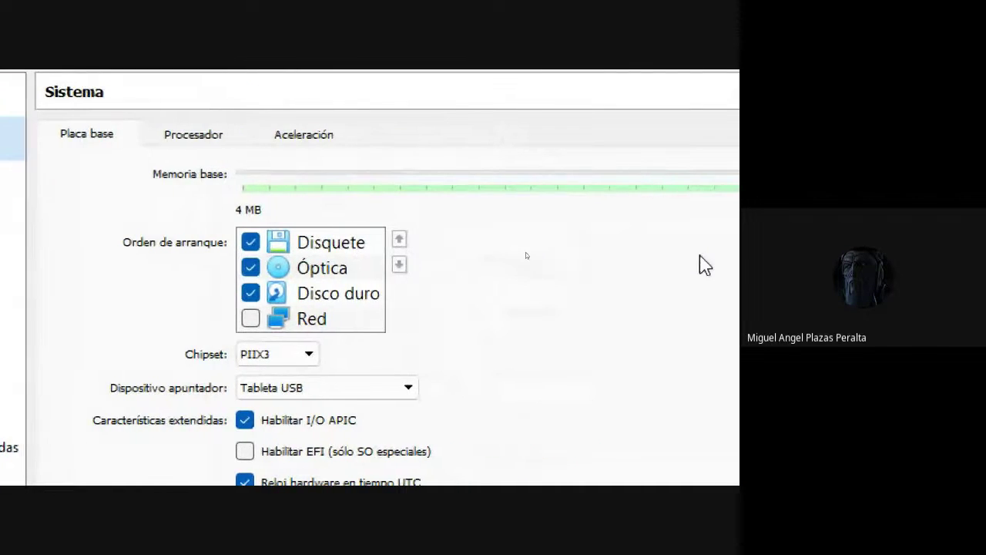
{"action": "key", "text": "super+minus"}
{"action": "key", "text": "super+minus"}
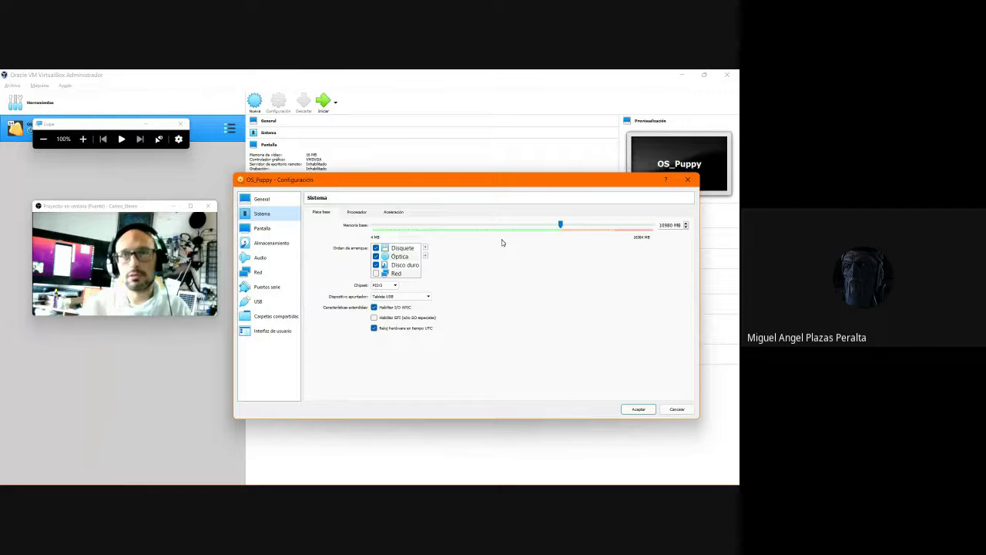
{"action": "mouse_move", "coordinate": [399, 255]}
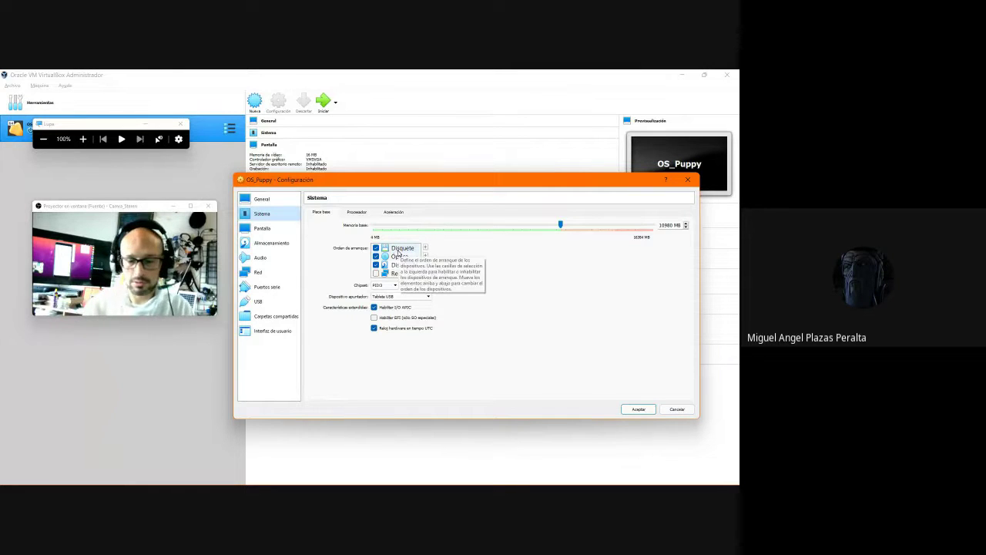
{"action": "key", "text": "super+plus"}
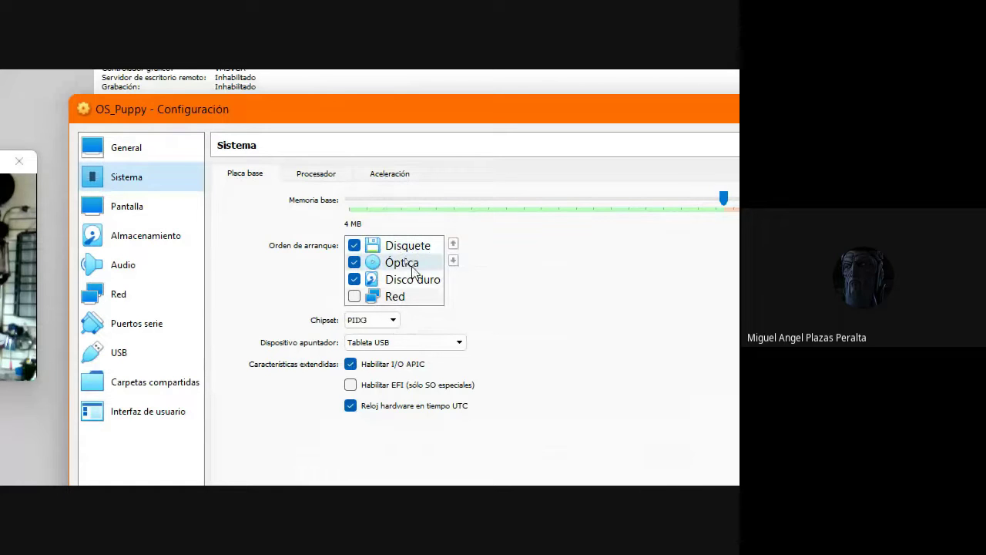
{"action": "left_click", "coordinate": [316, 256]}
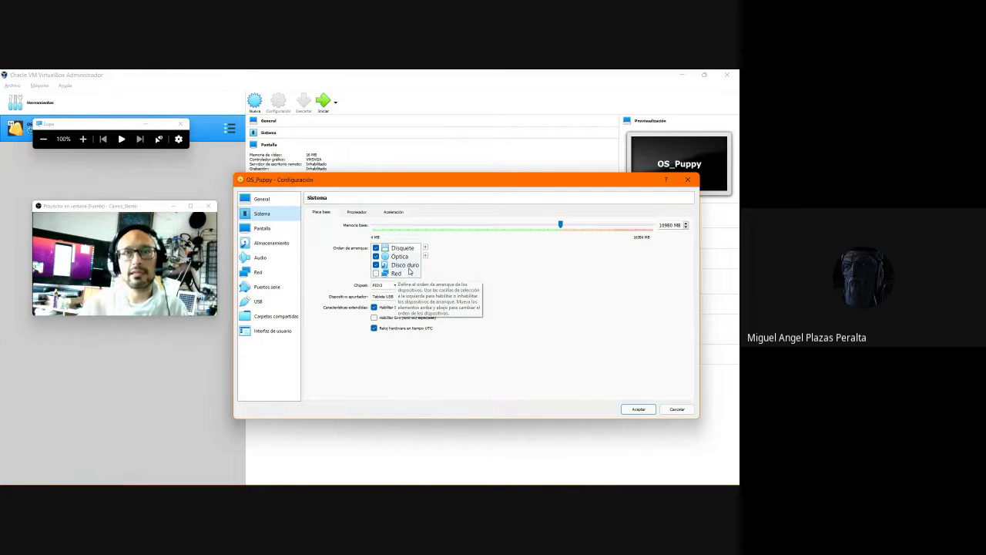
{"action": "left_click", "coordinate": [409, 266]}
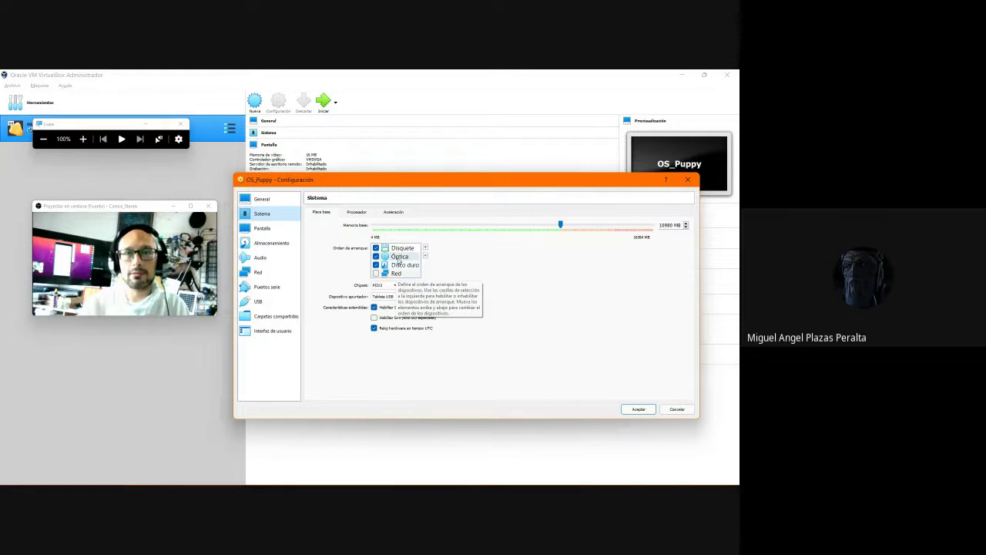
{"action": "left_click", "coordinate": [399, 259]}
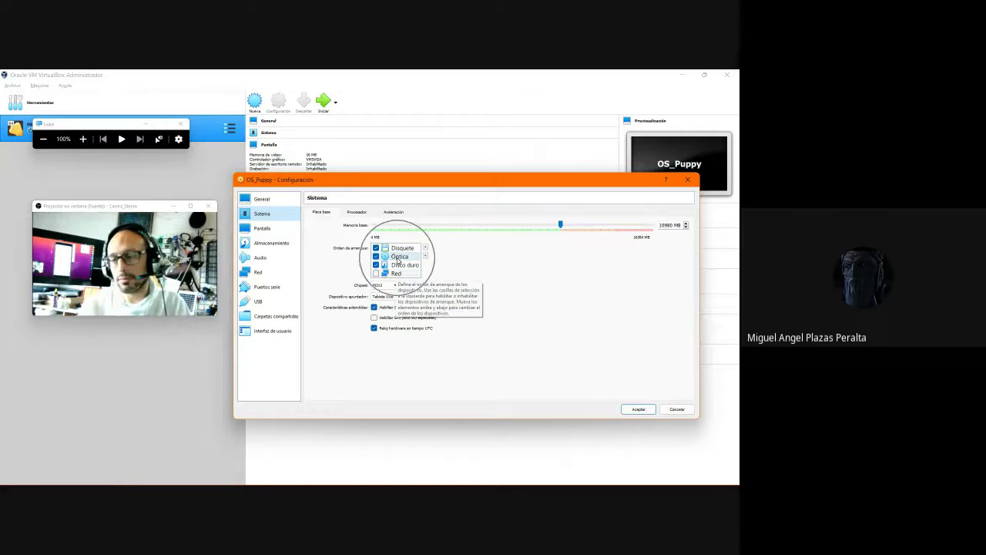
{"action": "left_click", "coordinate": [399, 253]}
{"action": "left_click", "coordinate": [399, 253]}
{"action": "left_click", "coordinate": [399, 251]}
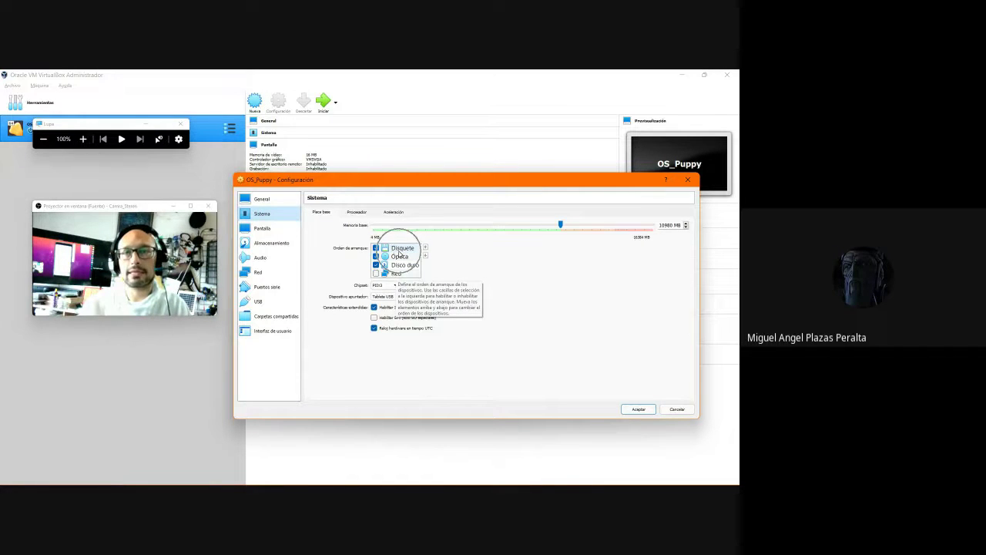
{"action": "left_click", "coordinate": [398, 251]}
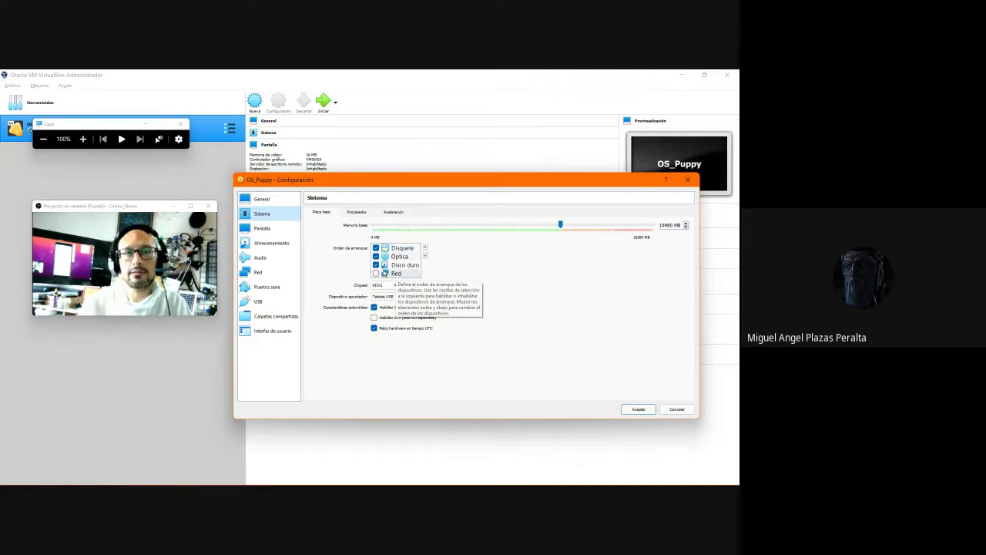
Enable Red as a boot device in the boot order and look through the pointing device options without choosing another one
{"action": "left_click", "coordinate": [376, 274]}
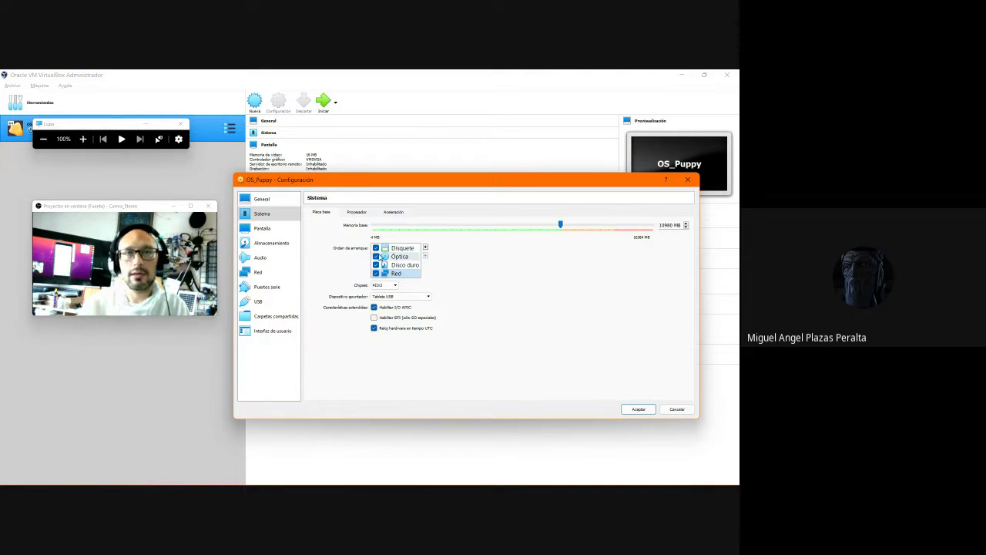
{"action": "left_click", "coordinate": [397, 266]}
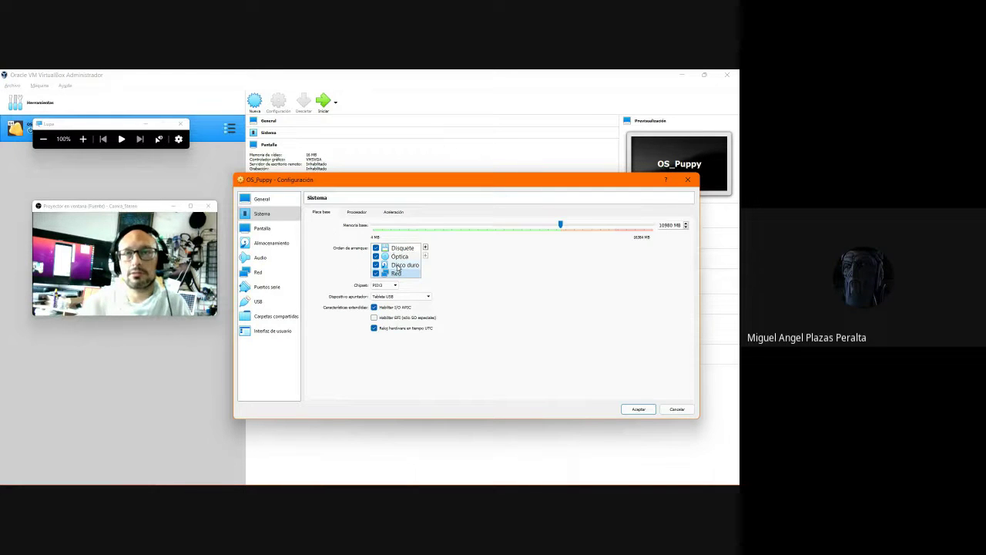
{"action": "left_click", "coordinate": [400, 250]}
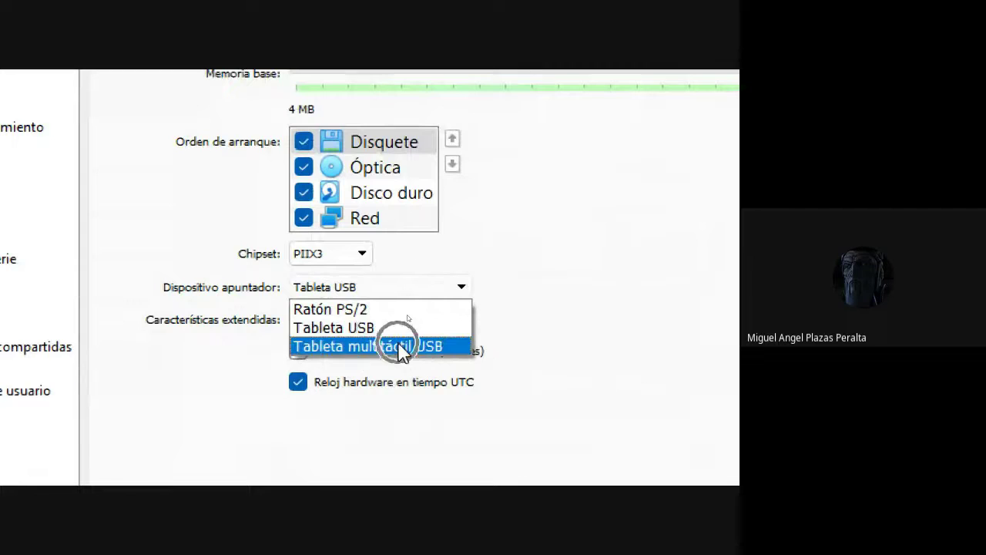
{"action": "left_click", "coordinate": [355, 316]}
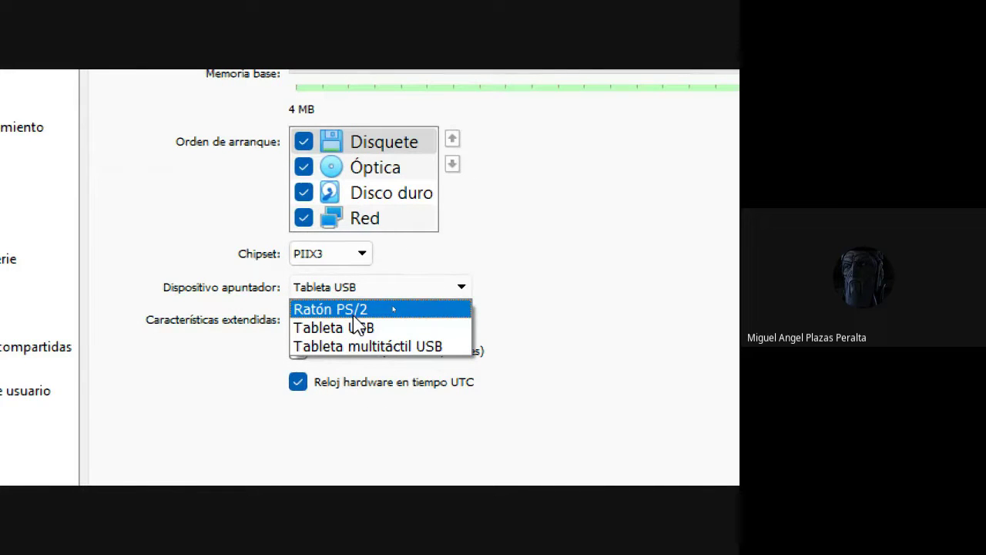
{"action": "left_click", "coordinate": [661, 274]}
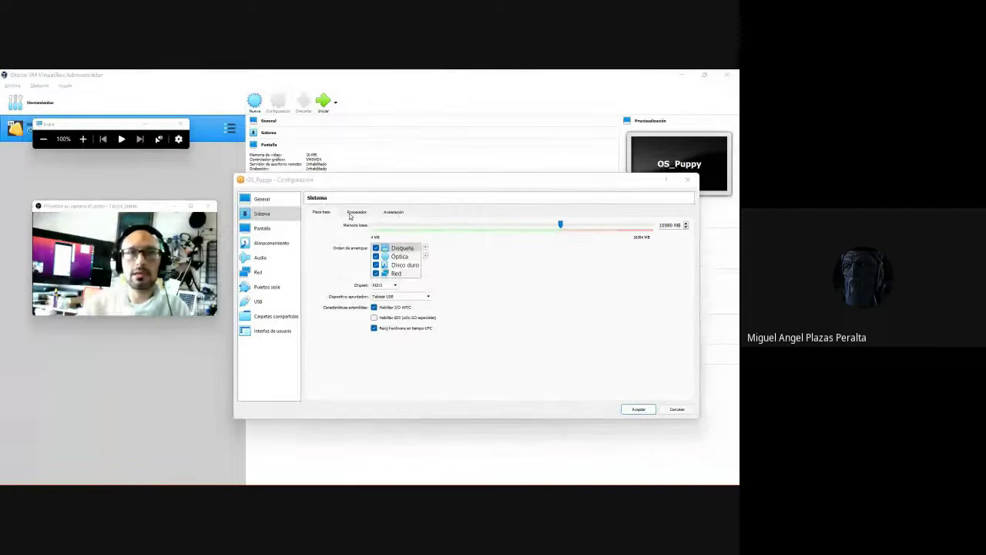
Set the virtual machine's number of processors to 8, trying 16 and 1 before settling
{"action": "left_click", "coordinate": [353, 214]}
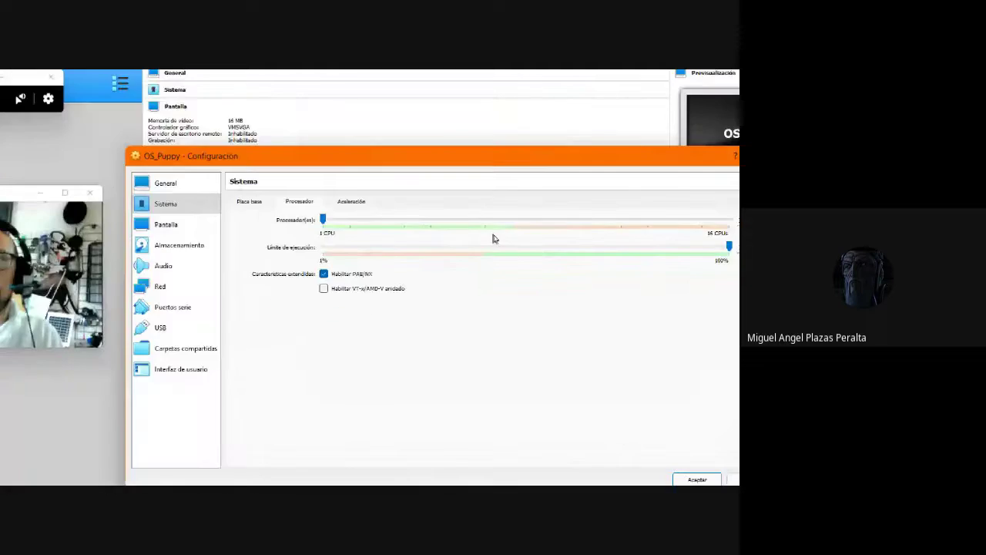
{"action": "left_click_drag", "start_coordinate": [324, 219], "coordinate": [730, 231]}
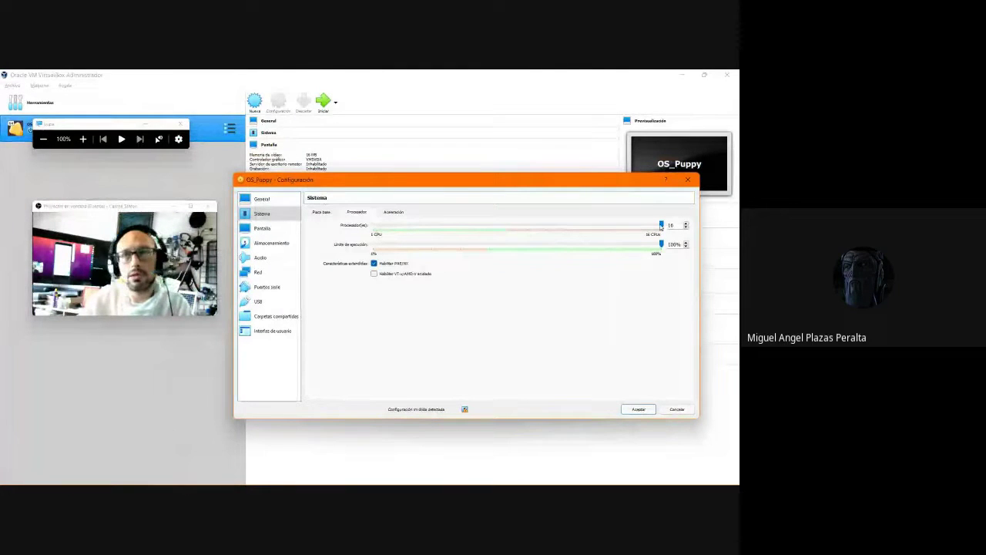
{"action": "left_click_drag", "start_coordinate": [664, 225], "coordinate": [376, 234]}
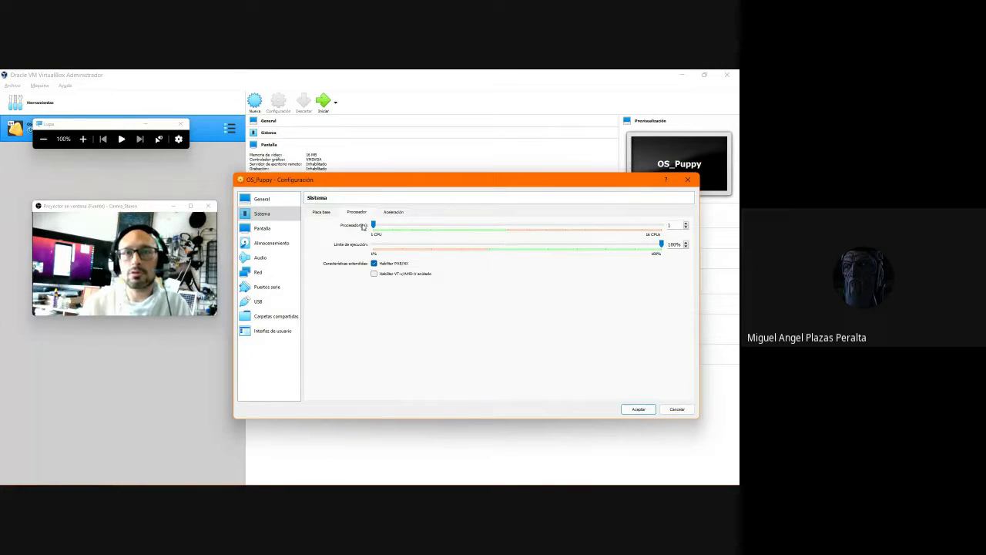
{"action": "left_click_drag", "start_coordinate": [373, 225], "coordinate": [509, 226]}
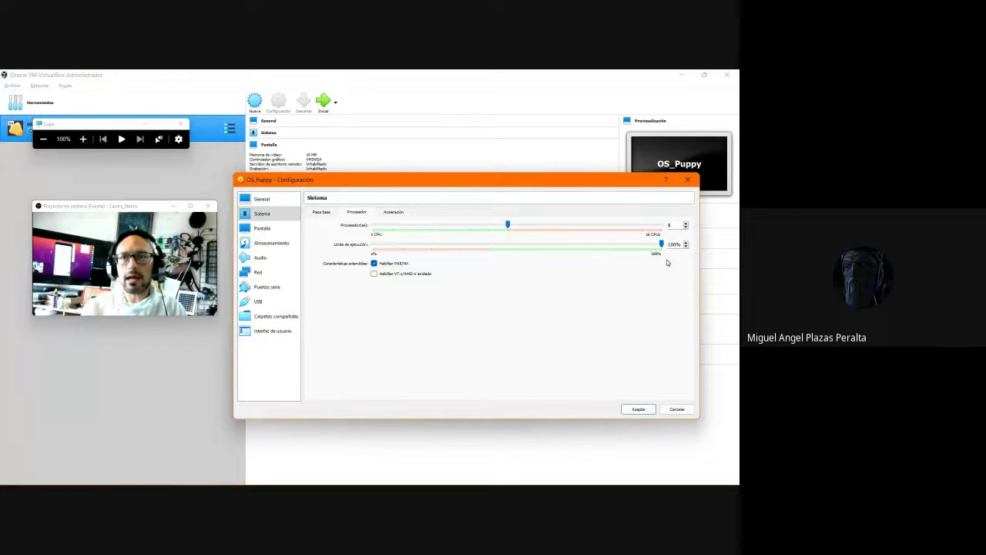
{"action": "left_click", "coordinate": [508, 225]}
{"action": "left_click", "coordinate": [509, 224]}
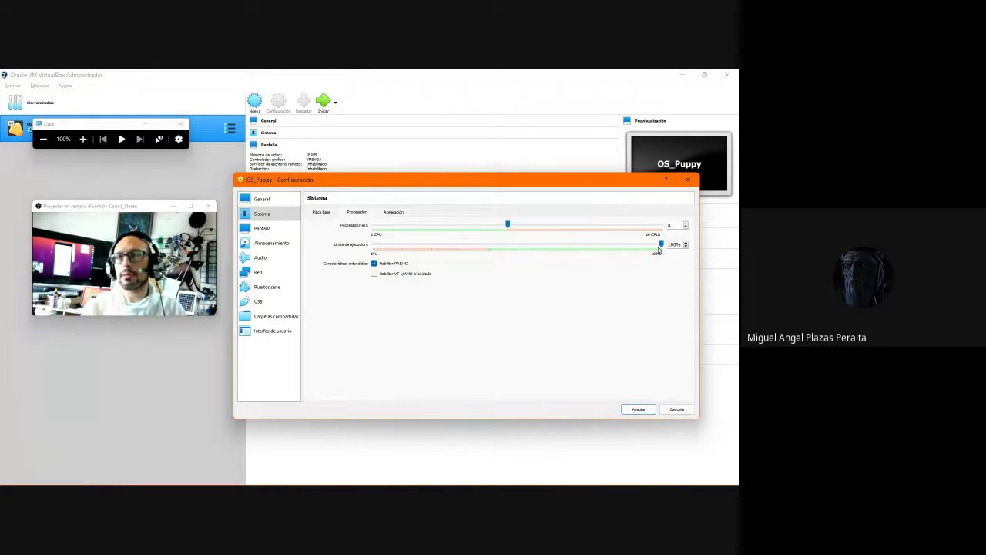
Try a processor execution limit of 1%, examine its scale up close, and restore the limit to 100%
{"action": "key", "text": "super+plus"}
{"action": "key", "text": "super+plus"}
{"action": "key", "text": "super+minus"}
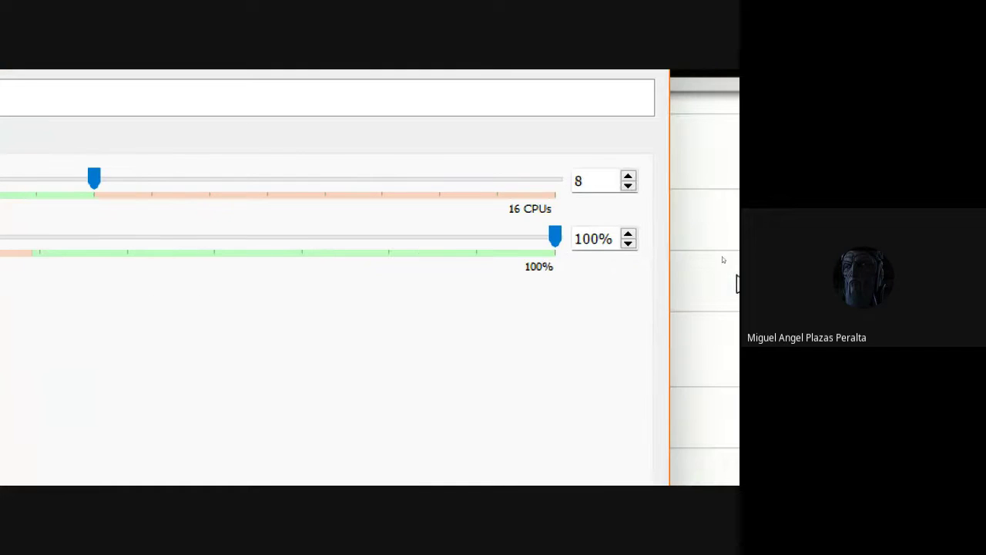
{"action": "key", "text": "super+minus"}
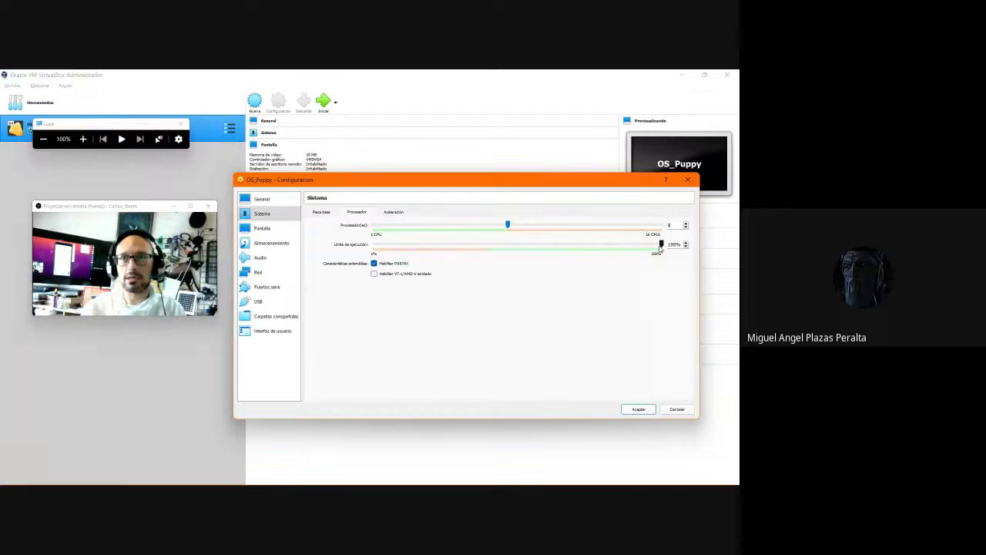
{"action": "left_click_drag", "start_coordinate": [660, 247], "coordinate": [373, 246]}
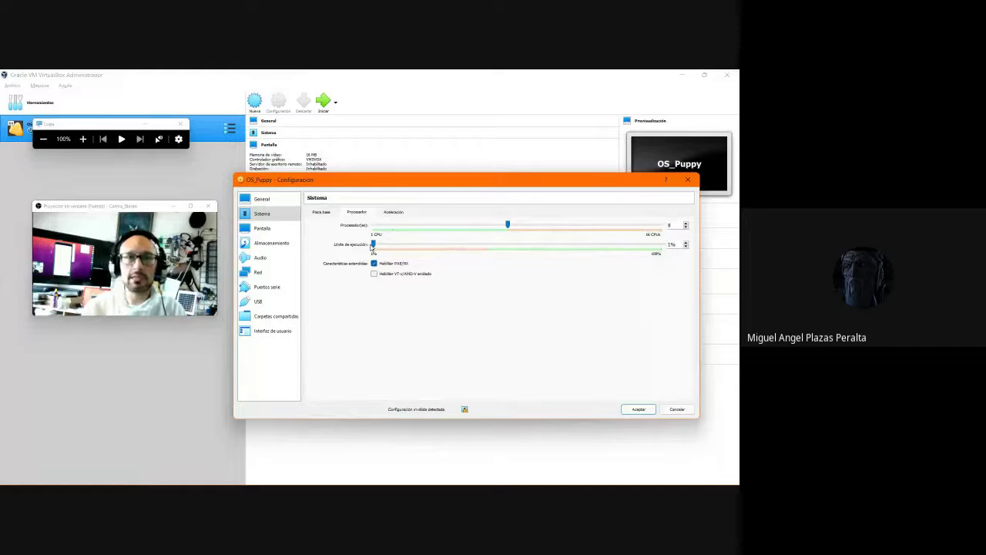
{"action": "key", "text": "super+plus"}
{"action": "key", "text": "super+plus"}
{"action": "key", "text": "super+plus"}
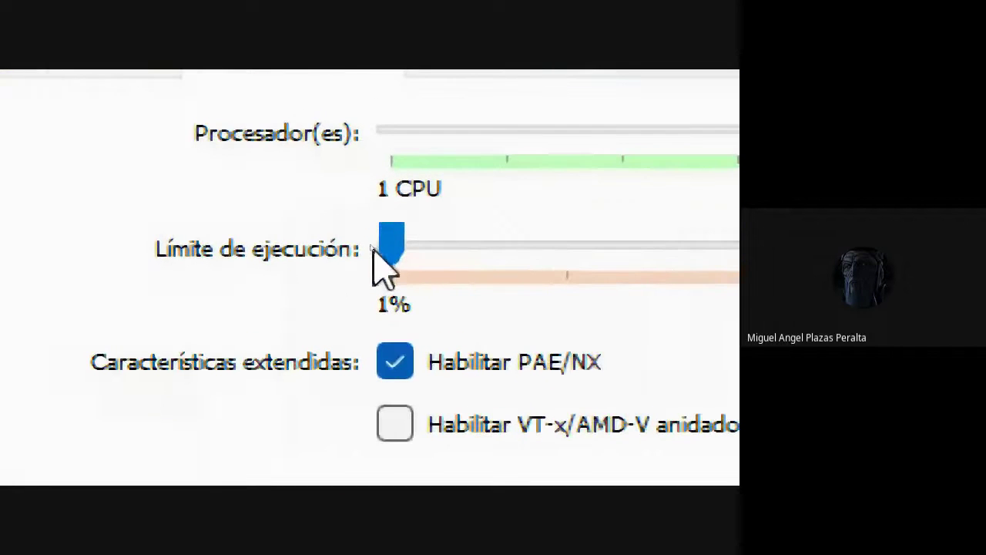
{"action": "left_click", "coordinate": [390, 295]}
{"action": "left_click", "coordinate": [390, 300]}
{"action": "key", "text": "super+minus"}
{"action": "key", "text": "super+minus"}
{"action": "key", "text": "super+minus"}
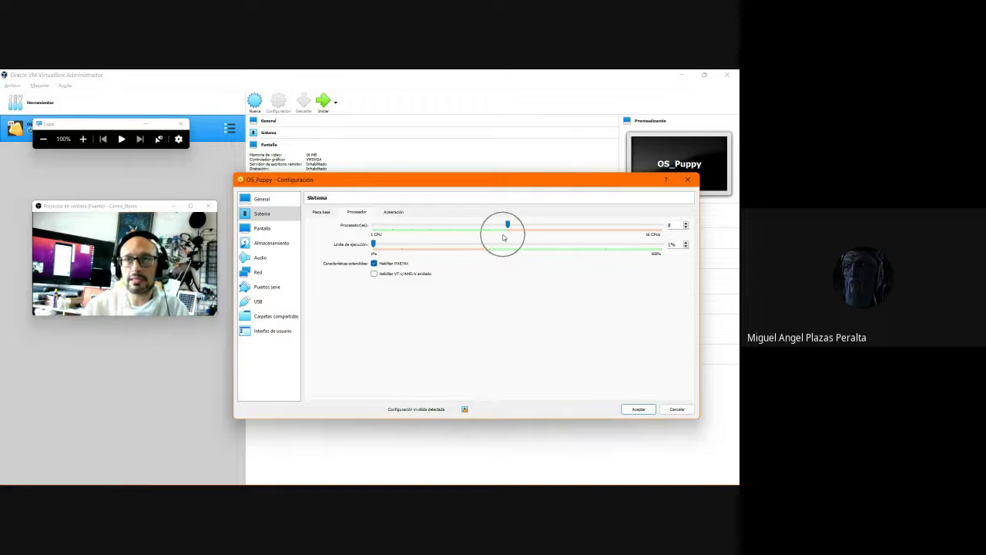
{"action": "left_click_drag", "start_coordinate": [375, 243], "coordinate": [661, 243]}
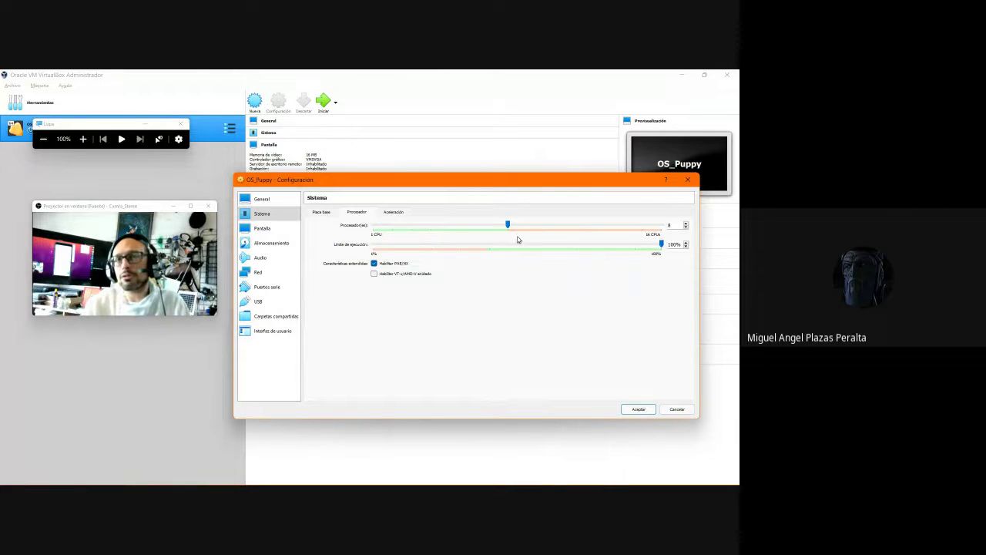
Lower the processor execution limit to 31%, trying several other values down to 21% along the way
{"action": "left_click_drag", "start_coordinate": [661, 244], "coordinate": [491, 245]}
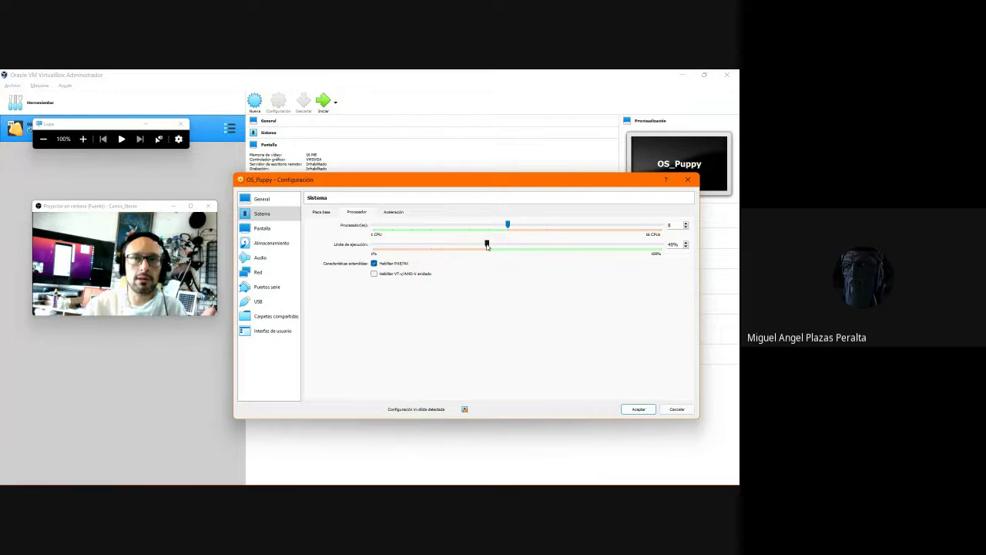
{"action": "left_click_drag", "start_coordinate": [487, 245], "coordinate": [461, 245]}
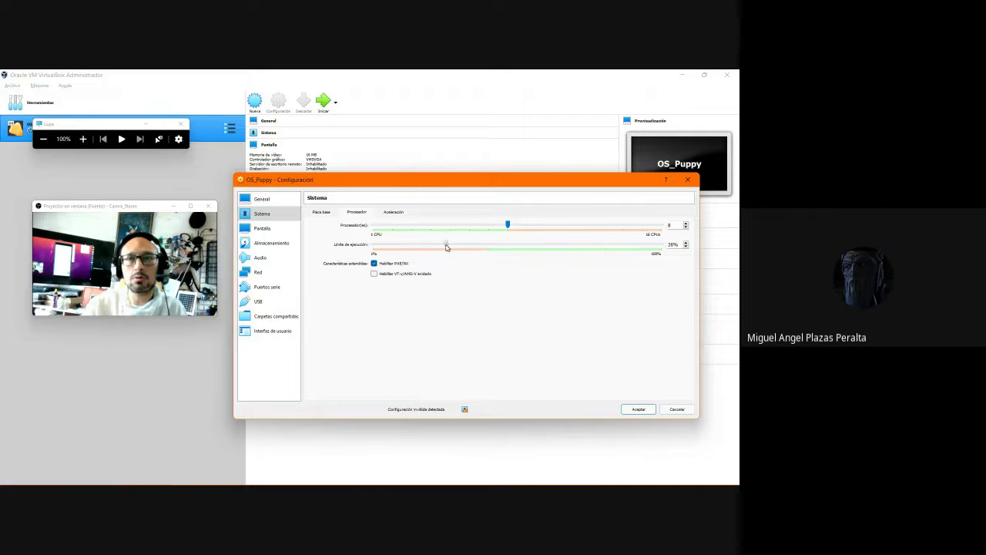
{"action": "left_click", "coordinate": [434, 246]}
{"action": "left_click_drag", "start_coordinate": [434, 247], "coordinate": [434, 246]}
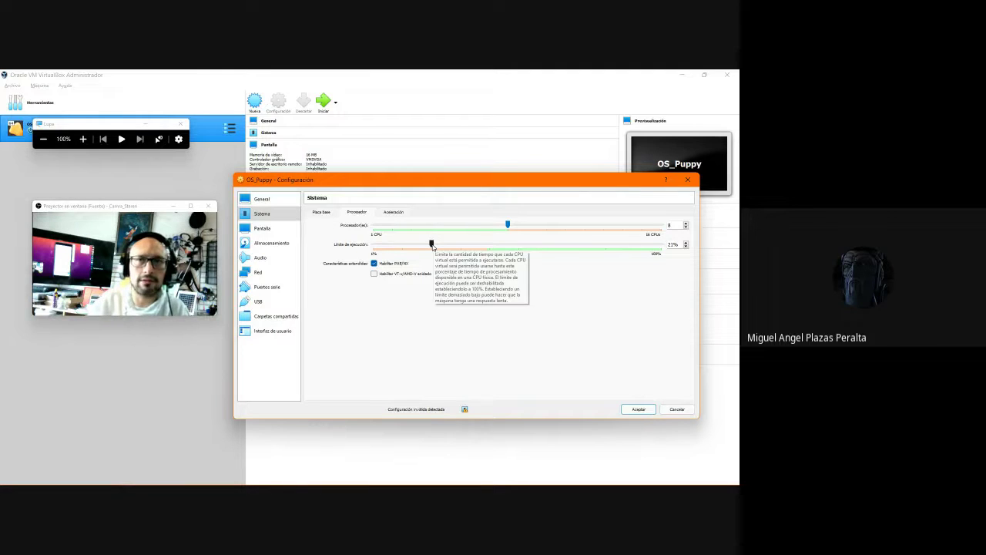
{"action": "left_click_drag", "start_coordinate": [432, 246], "coordinate": [487, 245]}
{"action": "key", "text": "ctrl"}
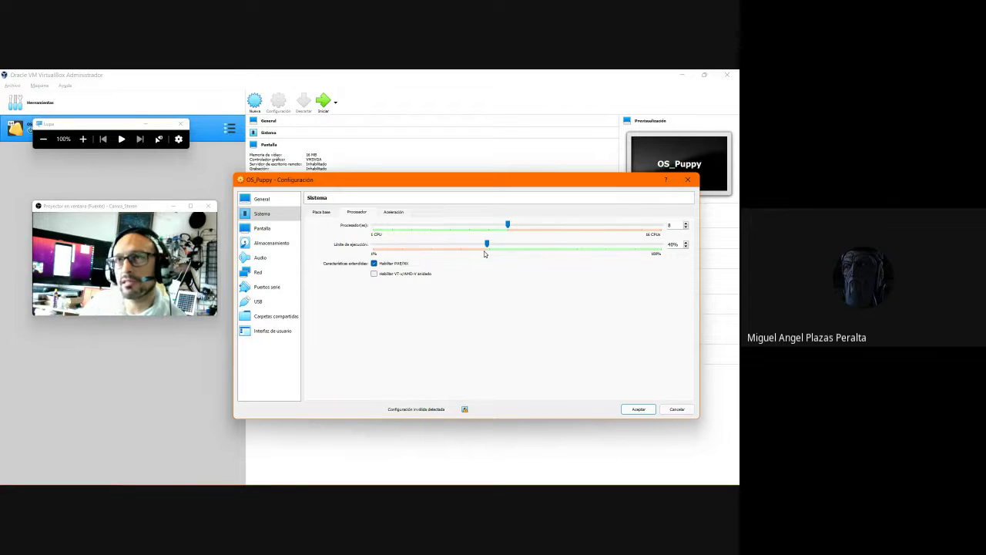
{"action": "left_click_drag", "start_coordinate": [486, 247], "coordinate": [460, 249]}
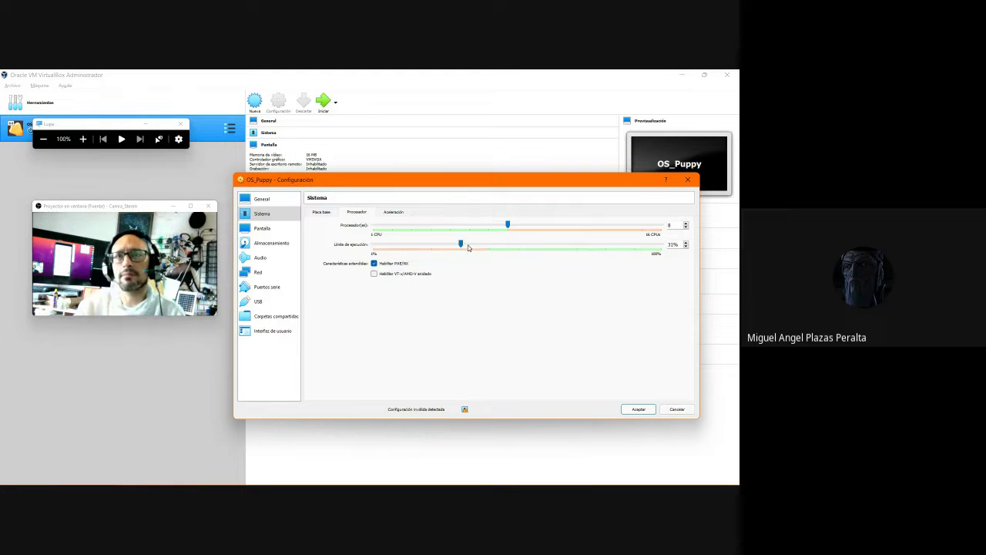
Set the processor execution limit to 41% and examine the acceleration settings, including the paravirtualization interface
{"action": "left_click_drag", "start_coordinate": [463, 246], "coordinate": [490, 247]}
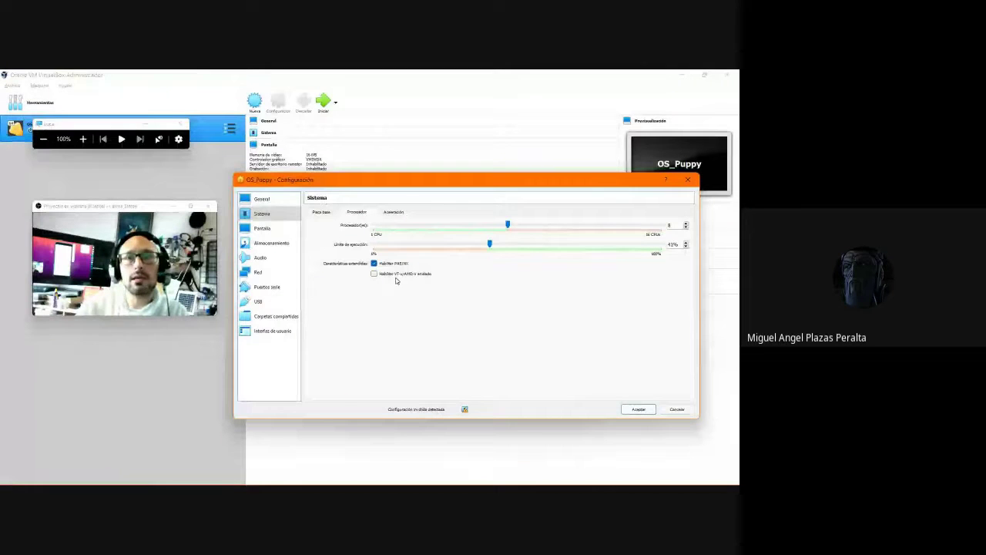
{"action": "left_click", "coordinate": [396, 281]}
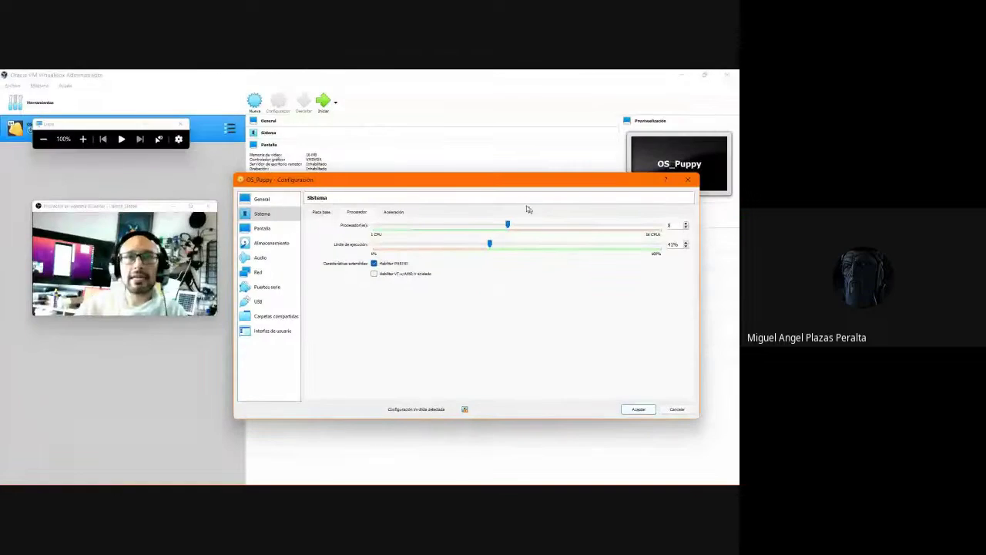
{"action": "left_click", "coordinate": [394, 212]}
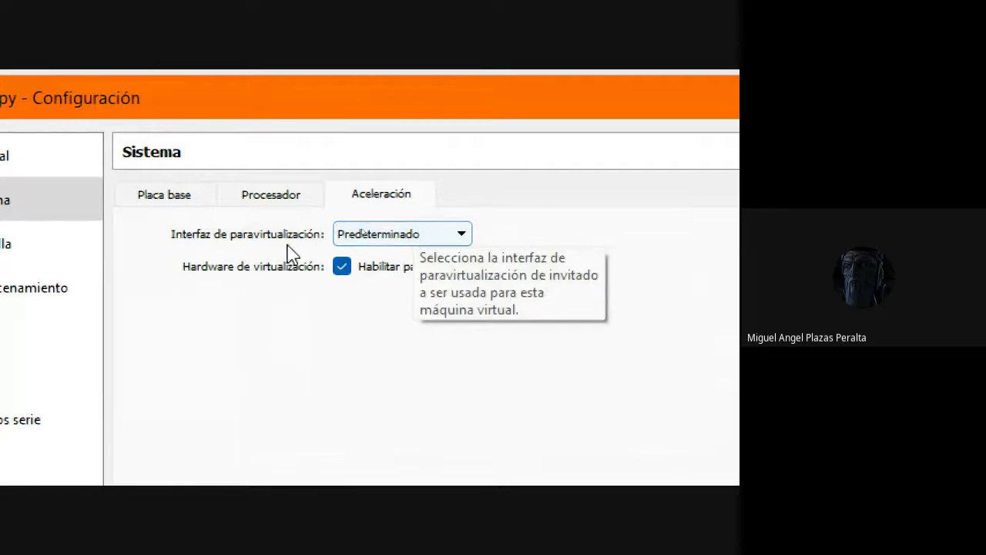
{"action": "left_click", "coordinate": [409, 236]}
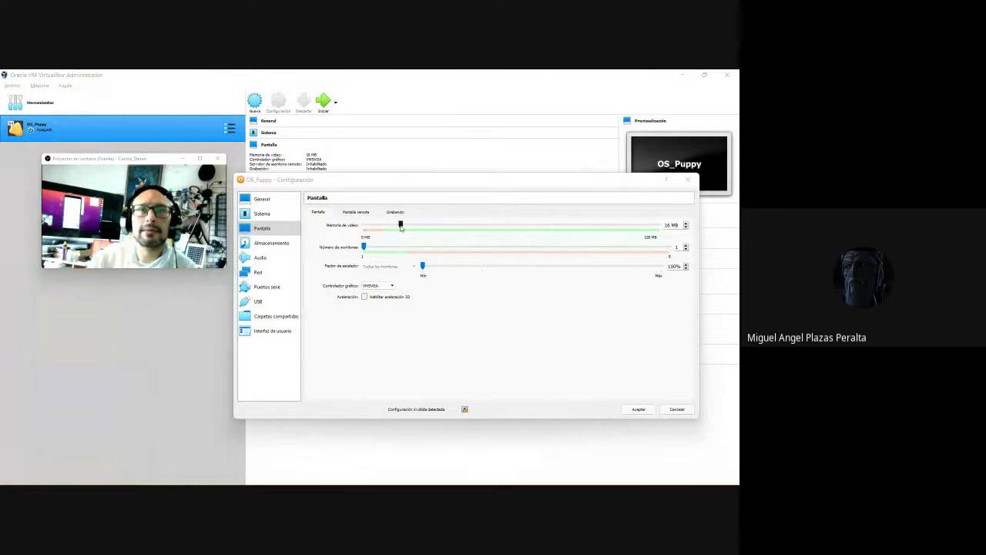
Set the display's video memory to 9 MB, trying the 128 MB maximum first, and the number of monitors to 2
{"action": "left_click", "coordinate": [401, 226]}
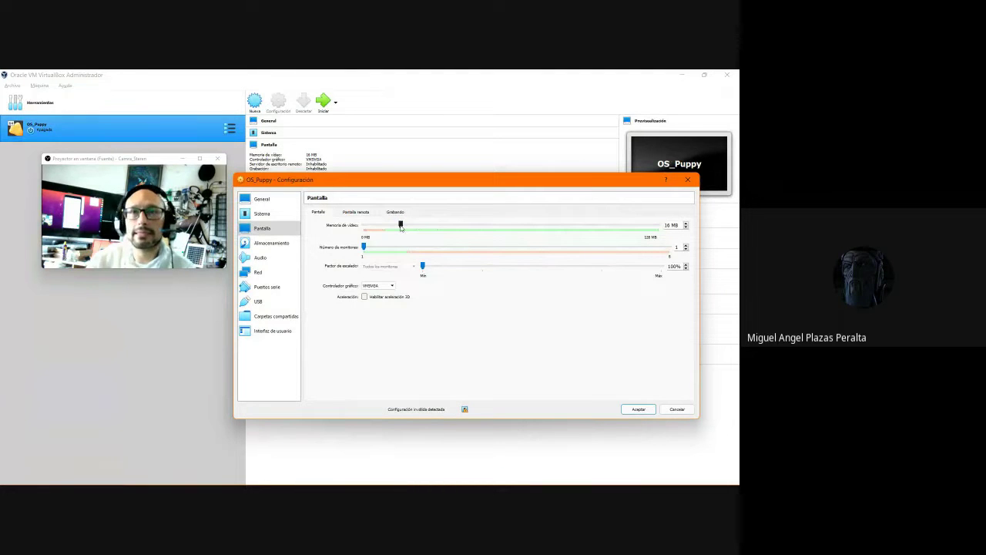
{"action": "left_click_drag", "start_coordinate": [400, 226], "coordinate": [660, 241]}
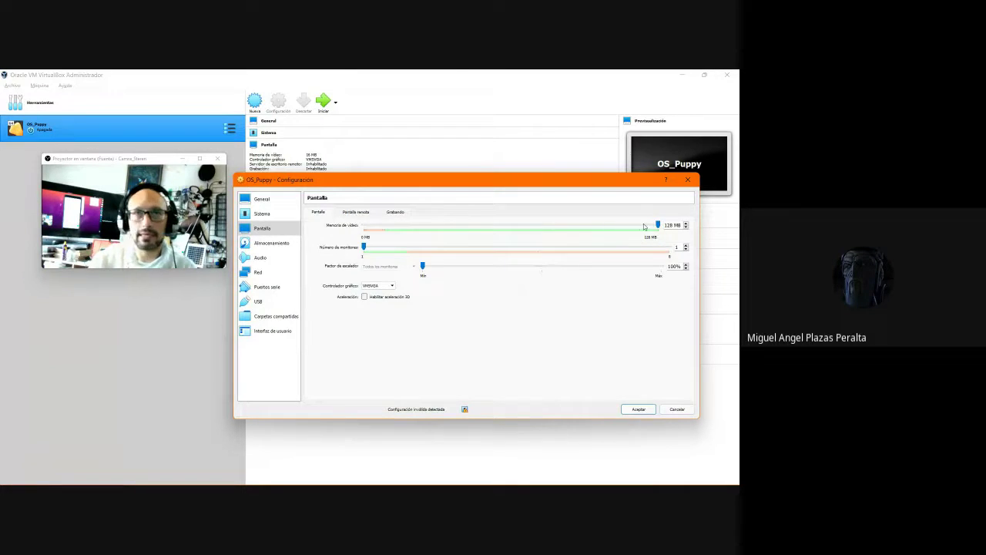
{"action": "key", "text": "super+plus"}
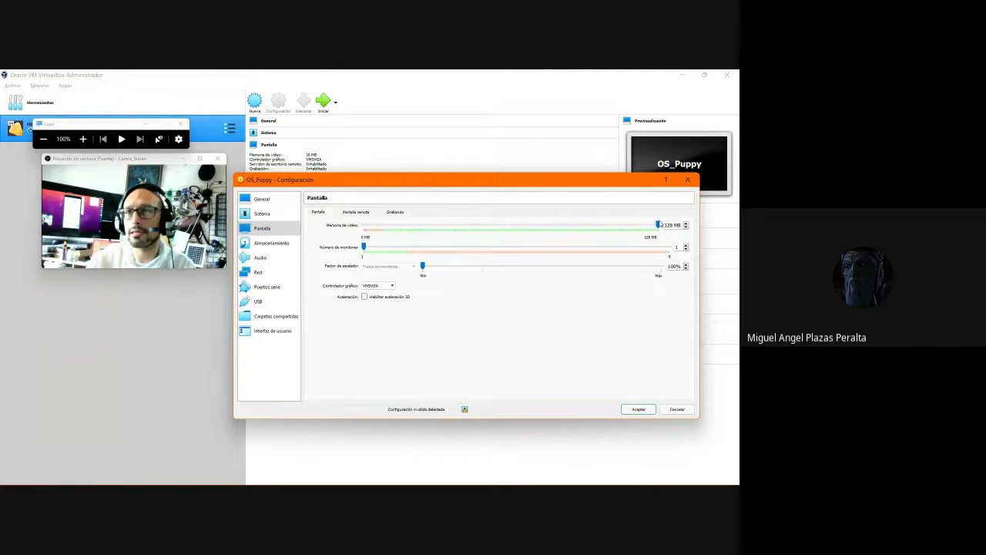
{"action": "left_click", "coordinate": [386, 225]}
{"action": "left_click", "coordinate": [407, 247]}
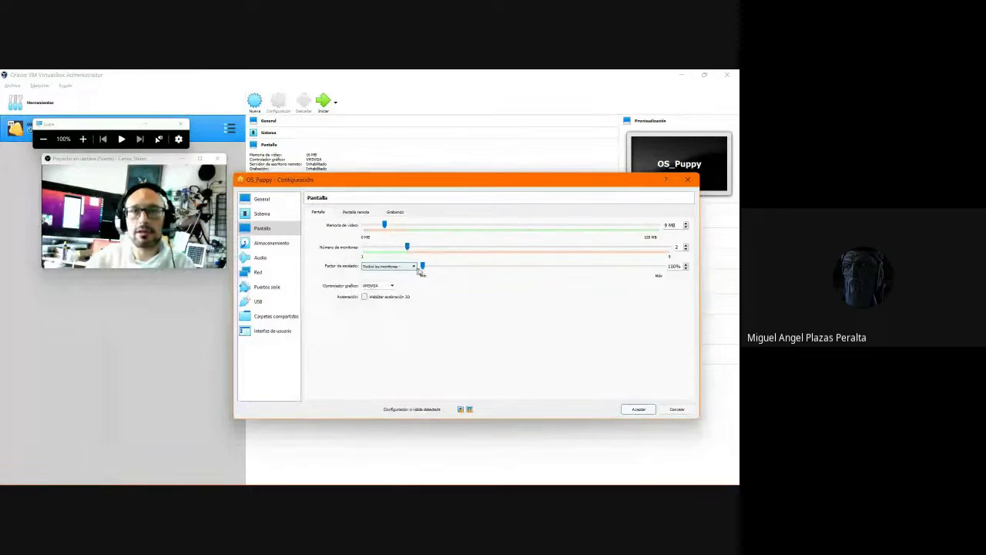
Look through the graphics controller options, keeping VMSVGA, and enable 3D acceleration
{"action": "left_click", "coordinate": [385, 286]}
{"action": "left_click", "coordinate": [432, 308]}
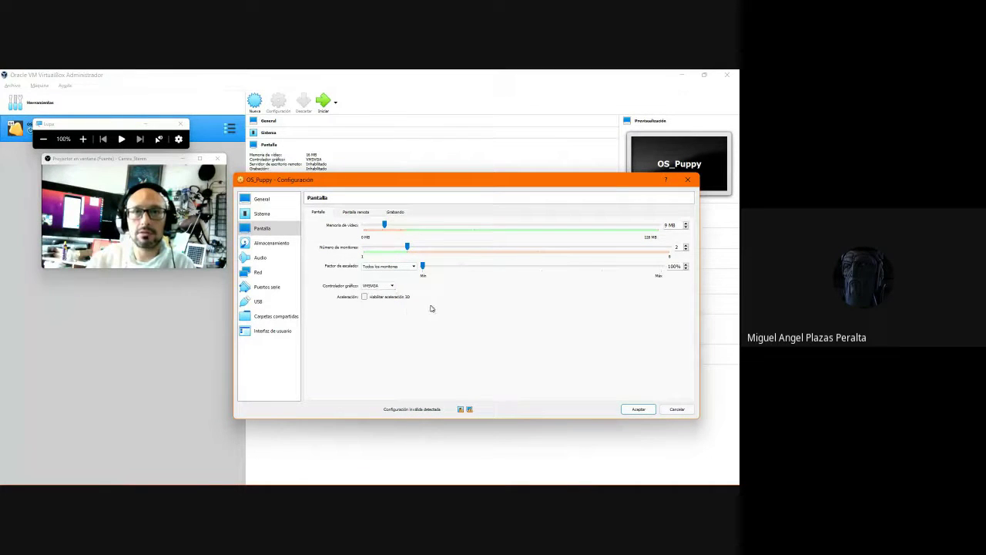
{"action": "left_click", "coordinate": [377, 286]}
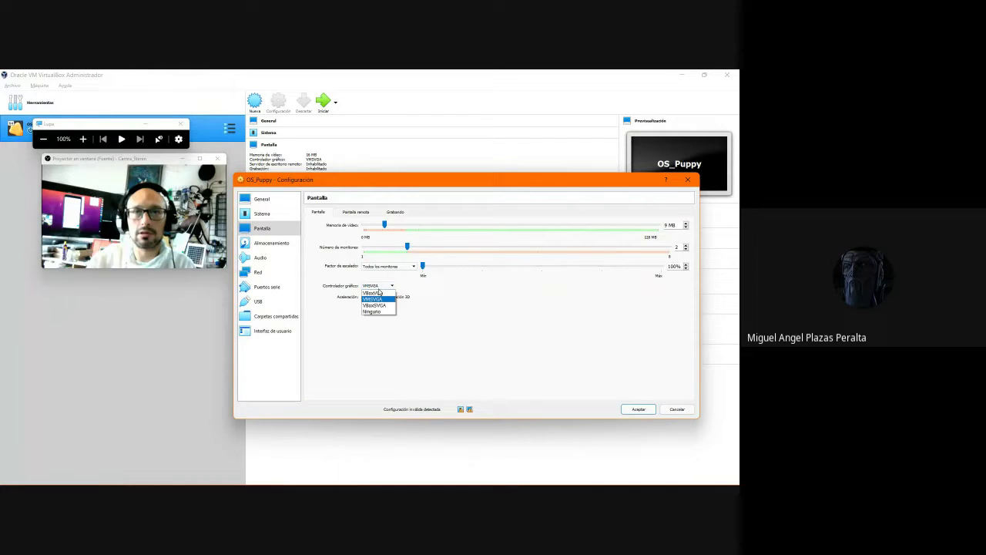
{"action": "left_click", "coordinate": [435, 304]}
{"action": "left_click", "coordinate": [371, 286]}
{"action": "left_click", "coordinate": [371, 286]}
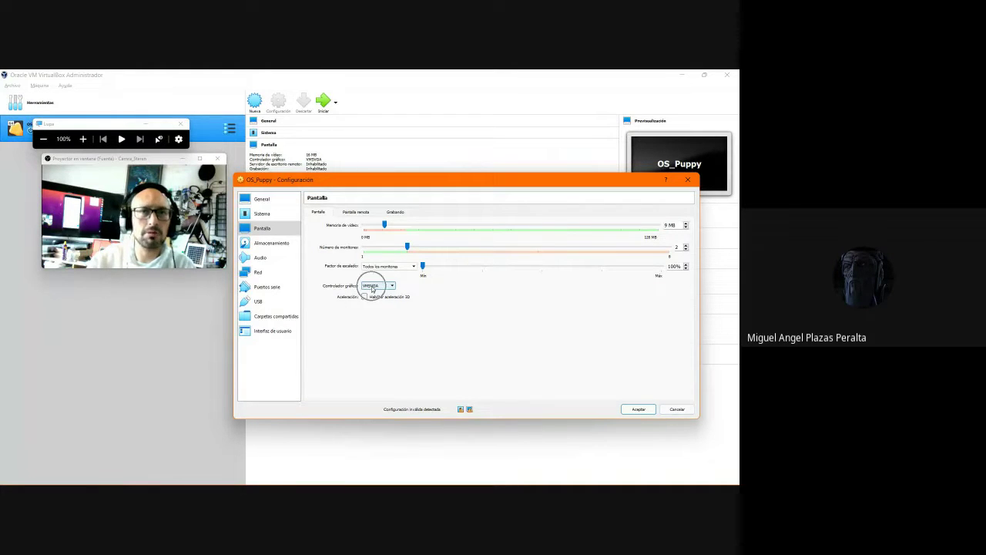
{"action": "left_click", "coordinate": [365, 297]}
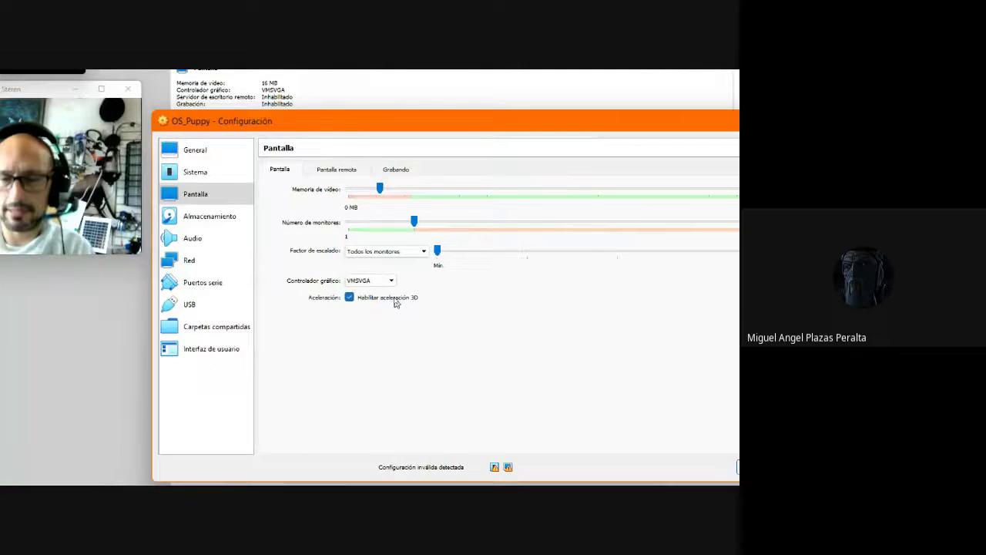
Examine the OS_Puppy.vdi disk in the storage settings and review the general, system and display settings again
{"action": "left_click", "coordinate": [284, 245]}
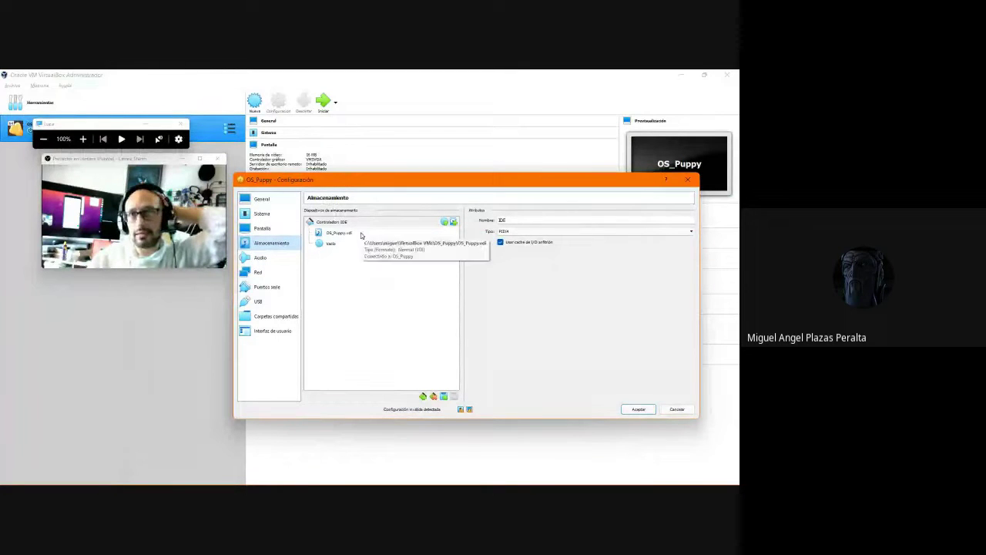
{"action": "left_click", "coordinate": [336, 236]}
{"action": "left_click", "coordinate": [262, 199]}
{"action": "left_click", "coordinate": [345, 212]}
{"action": "left_click", "coordinate": [380, 213]}
{"action": "left_click", "coordinate": [417, 212]}
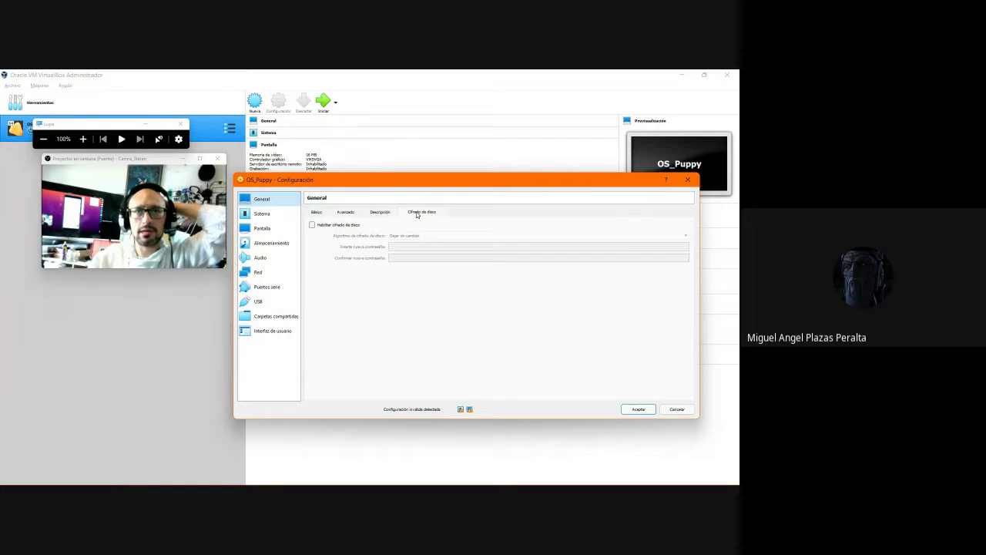
{"action": "left_click", "coordinate": [263, 213]}
{"action": "left_click", "coordinate": [263, 228]}
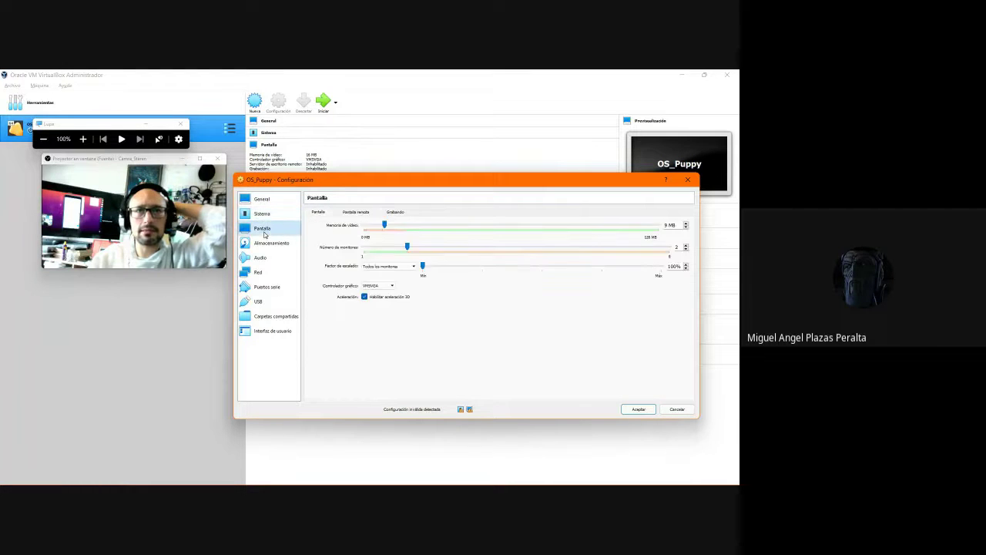
{"action": "left_click", "coordinate": [262, 199]}
{"action": "left_click", "coordinate": [378, 213]}
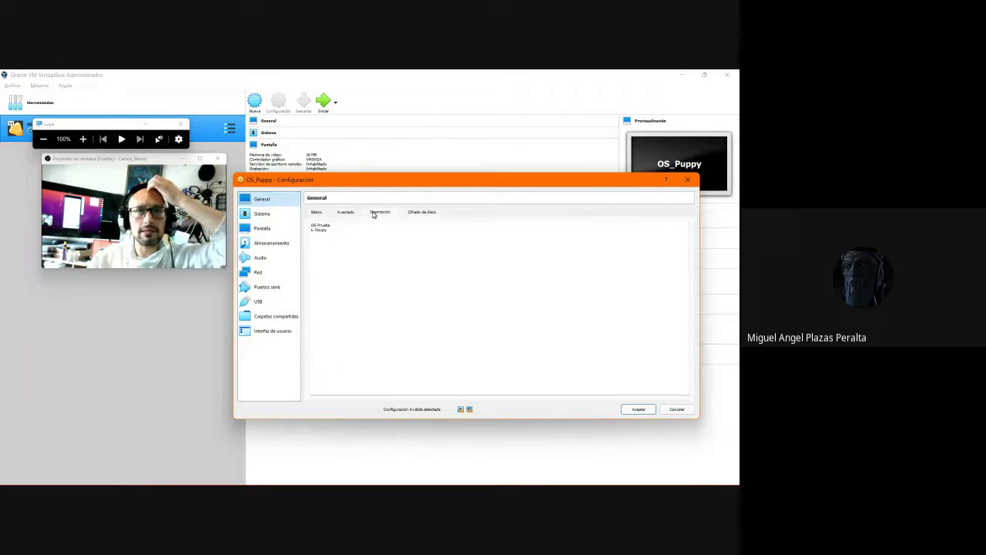
{"action": "left_click", "coordinate": [355, 213]}
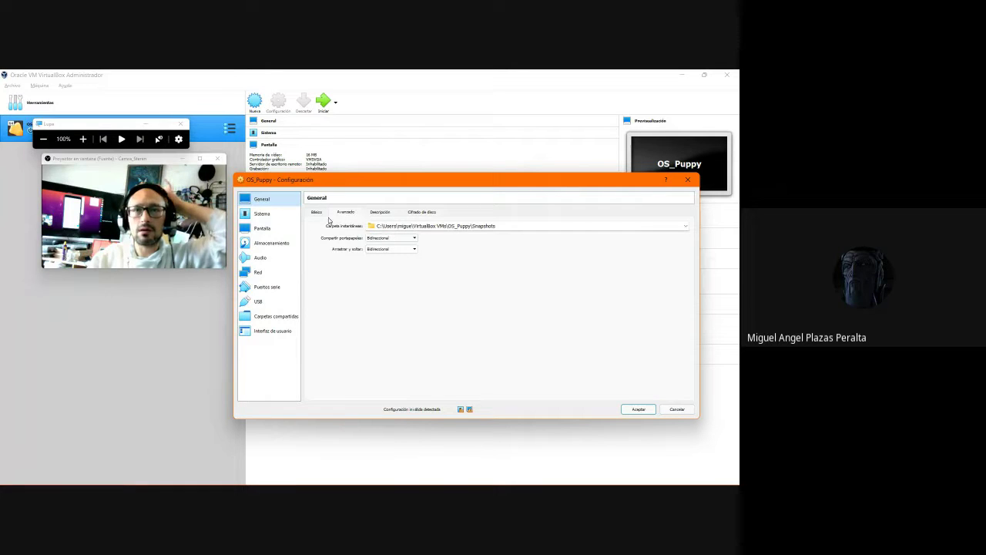
{"action": "left_click", "coordinate": [317, 212]}
{"action": "left_click", "coordinate": [282, 215]}
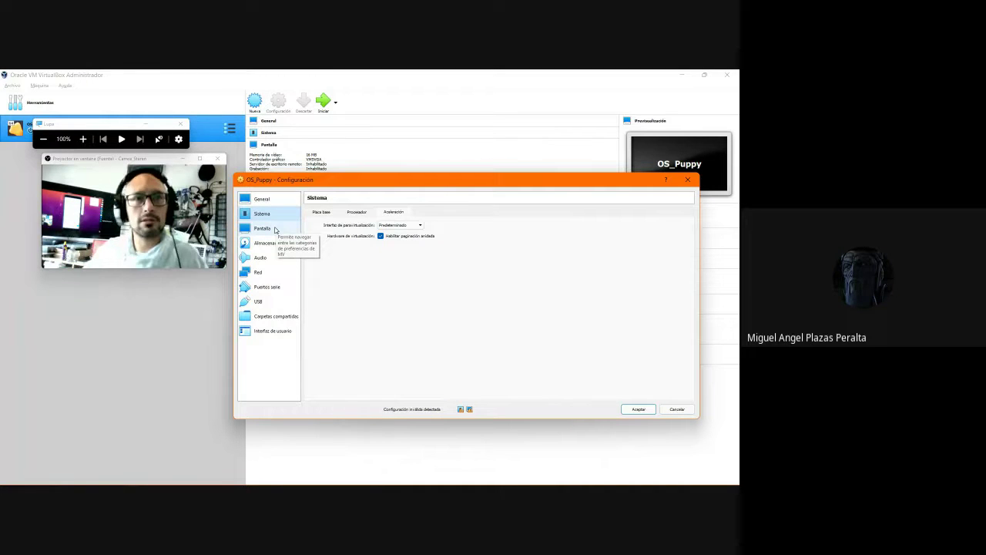
Examine the empty optical drive in the storage settings and review the machine's basic general settings
{"action": "left_click", "coordinate": [273, 244]}
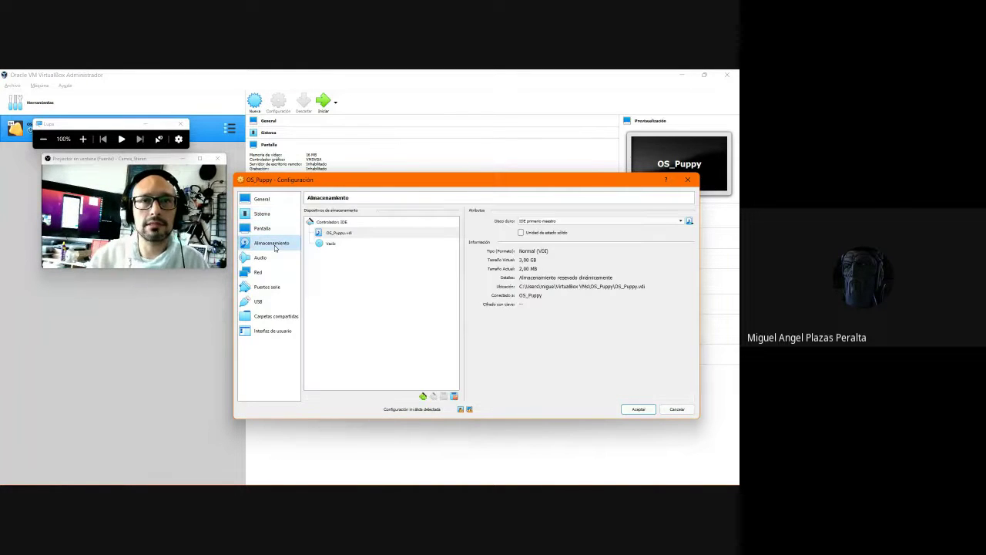
{"action": "left_click", "coordinate": [328, 244]}
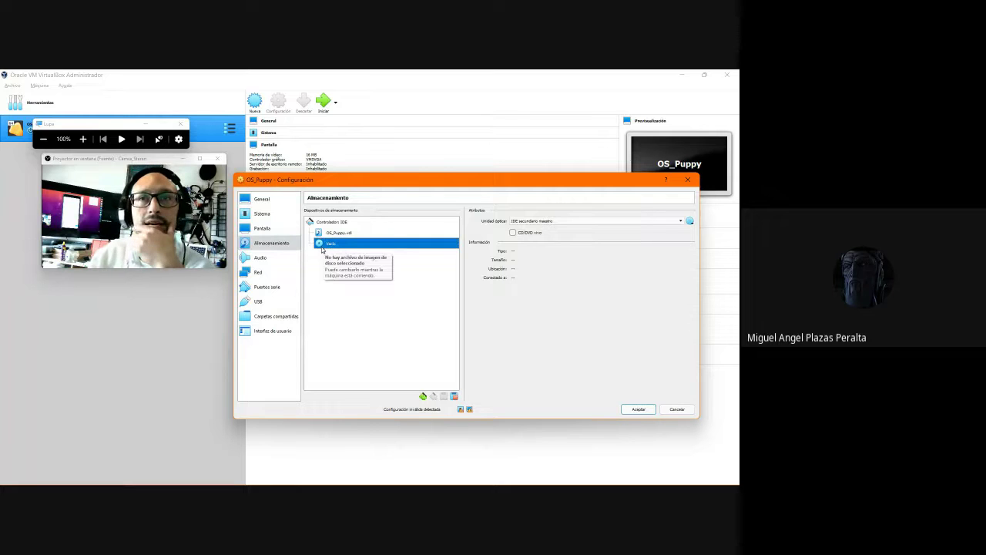
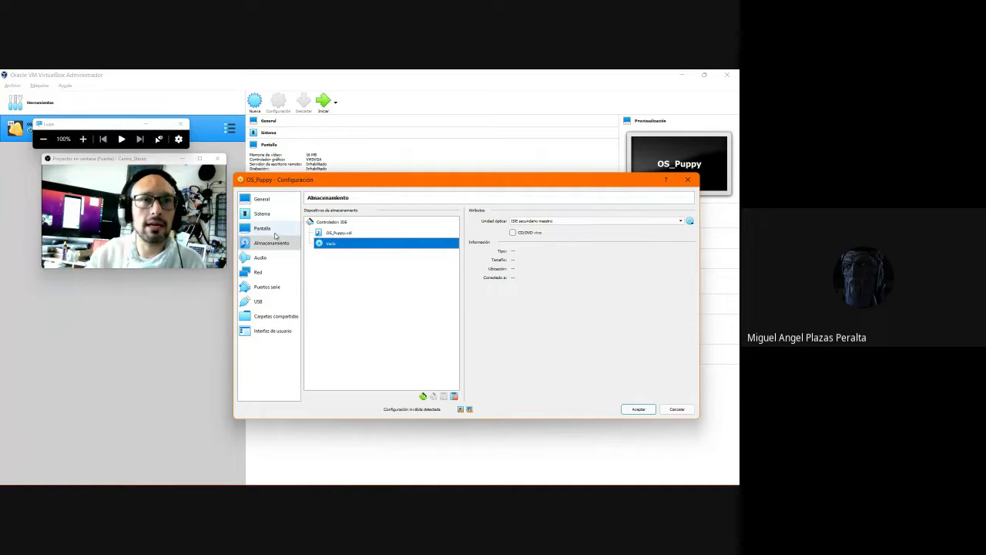
{"action": "left_click", "coordinate": [263, 199]}
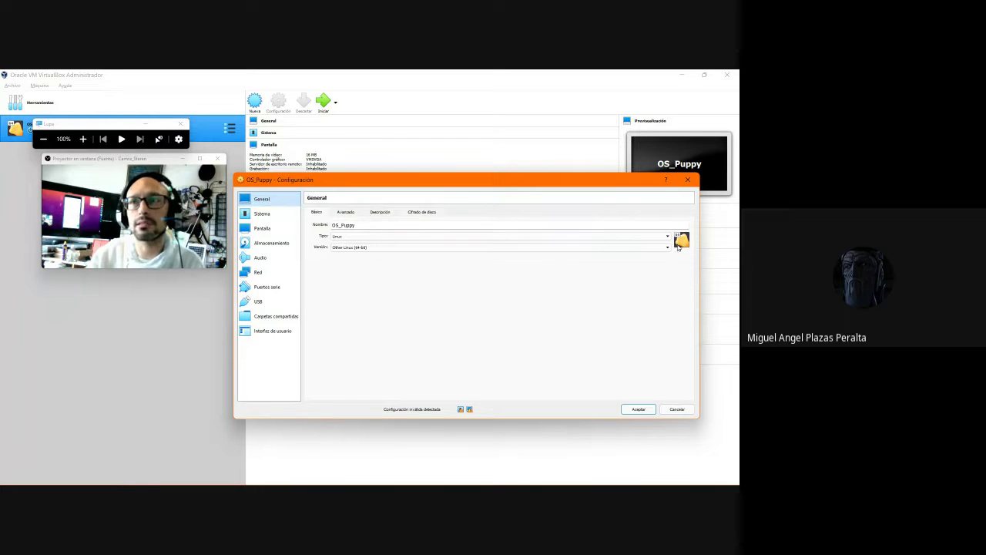
{"action": "left_click", "coordinate": [339, 212]}
{"action": "left_click", "coordinate": [316, 213]}
{"action": "left_click", "coordinate": [316, 213]}
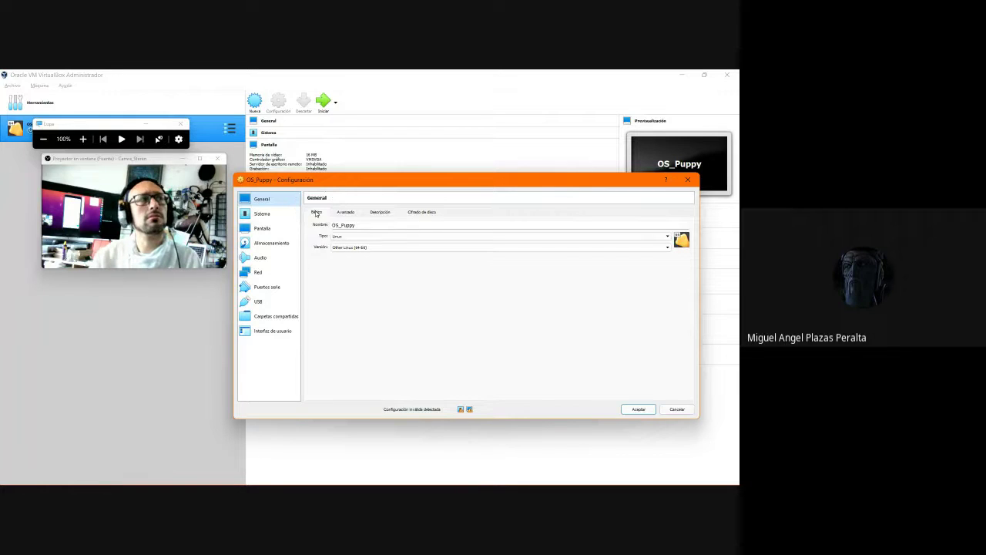
{"action": "key", "text": "ctrl"}
{"action": "key", "text": "ctrl"}
{"action": "key", "text": "ctrl"}
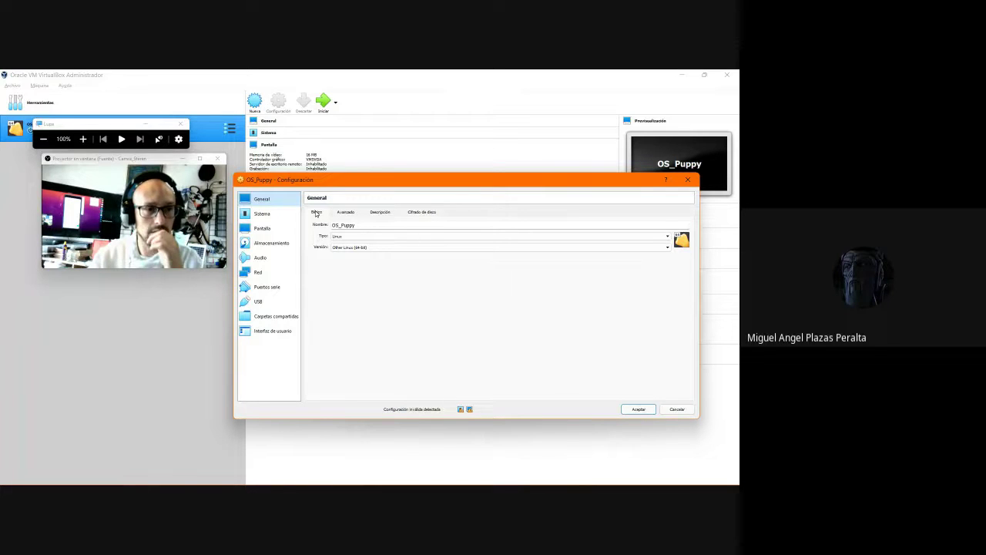
Select the empty optical drive in the storage settings and open the selector for choosing or creating its virtual optical disk
{"action": "left_click", "coordinate": [271, 243]}
{"action": "left_click", "coordinate": [331, 243]}
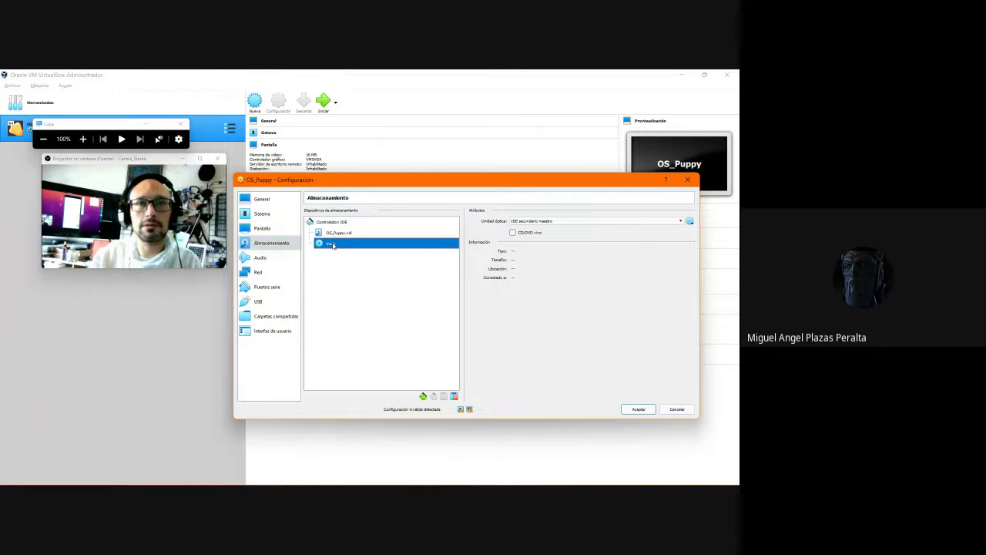
{"action": "key", "text": "ctrl"}
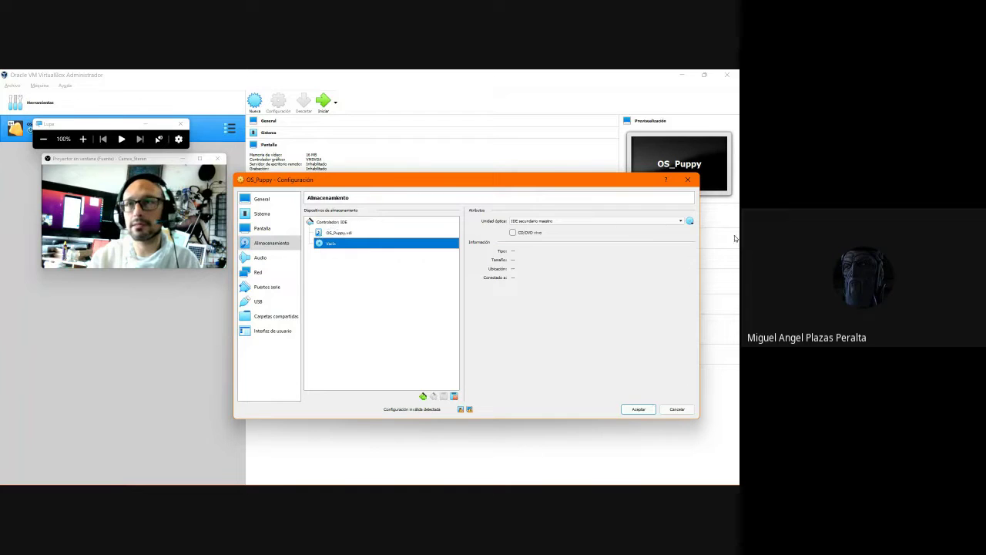
{"action": "left_click", "coordinate": [690, 222]}
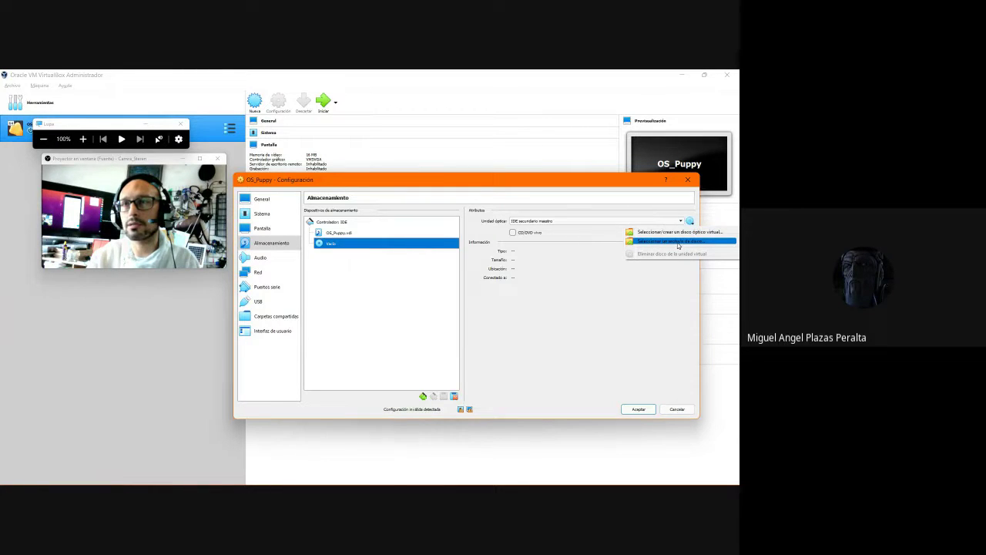
{"action": "left_click", "coordinate": [676, 234]}
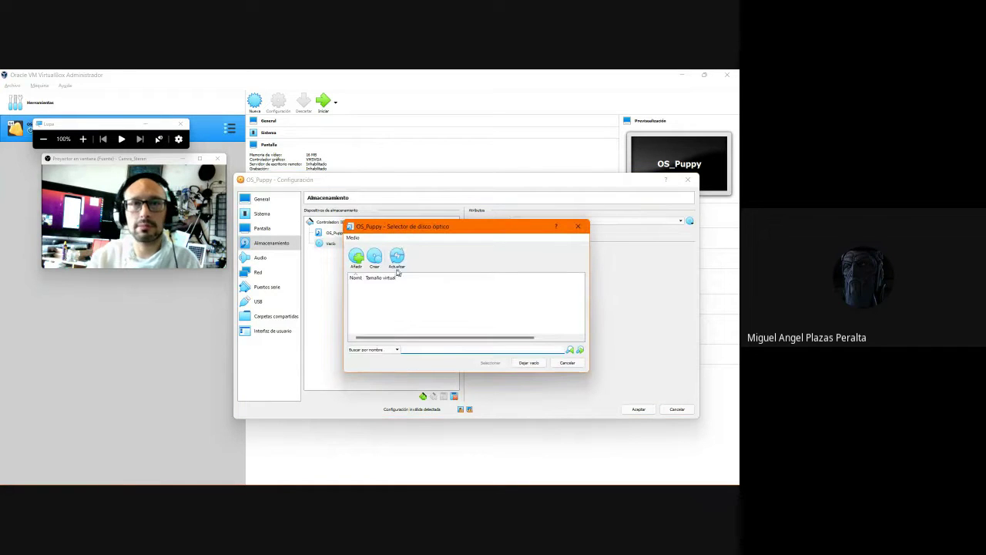
Start creating a VISO disk for OS_Puppy and browse the host files available to add to it
{"action": "left_click", "coordinate": [374, 258]}
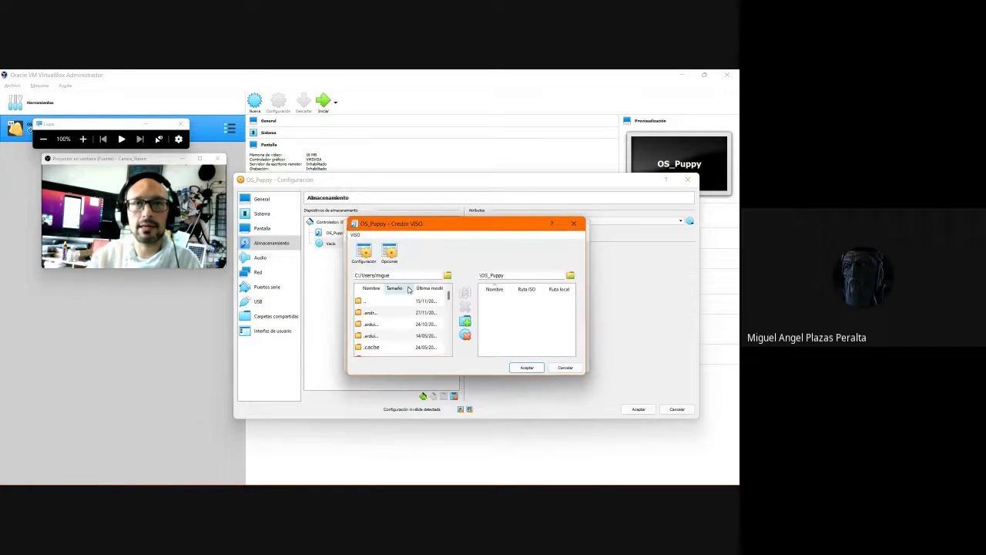
{"action": "scroll", "coordinate": [407, 316], "scroll_direction": "down", "scroll_amount": 6}
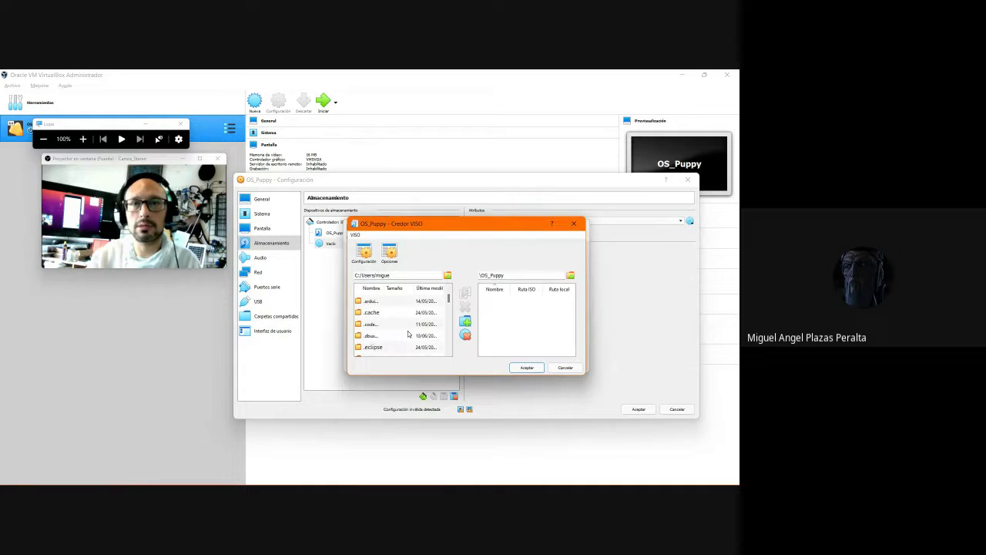
{"action": "scroll", "coordinate": [408, 329], "scroll_direction": "up", "scroll_amount": 10}
{"action": "scroll", "coordinate": [408, 329], "scroll_direction": "down", "scroll_amount": 8}
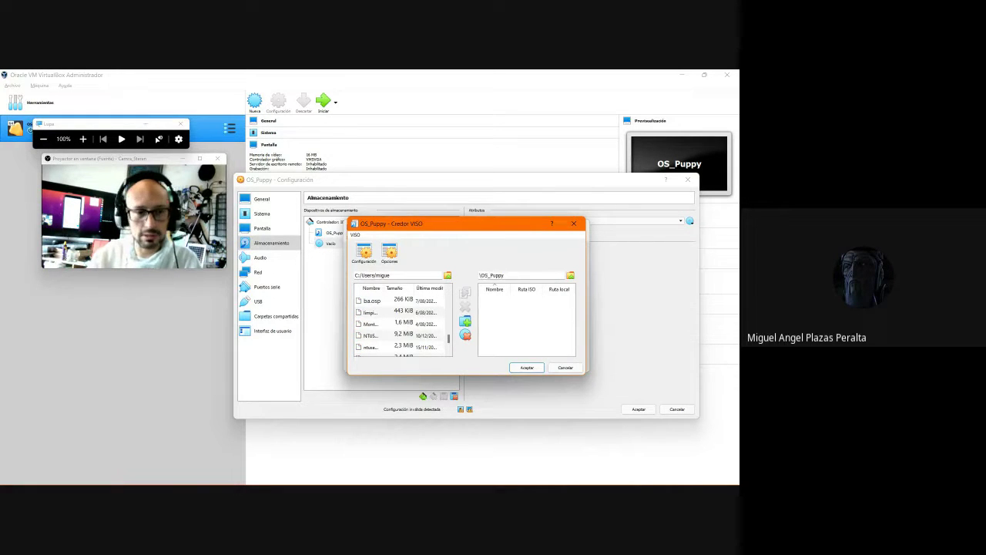
{"action": "left_click", "coordinate": [570, 275]}
Look for the Puppy image in the file explorer's Descargas folder and check the fossapup64-9.5.iso download in the browser
{"action": "key", "text": "alt+Tab"}
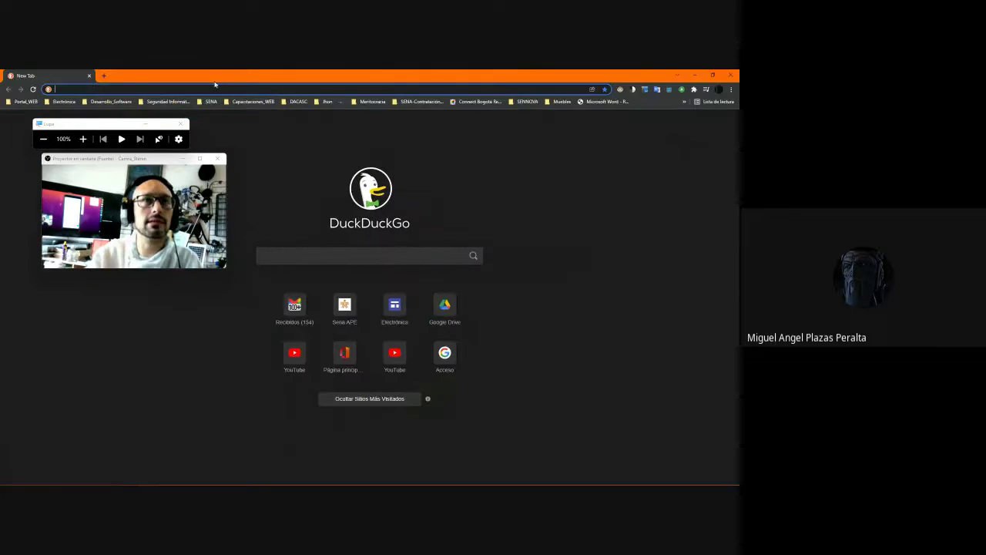
{"action": "key", "text": "alt+Tab"}
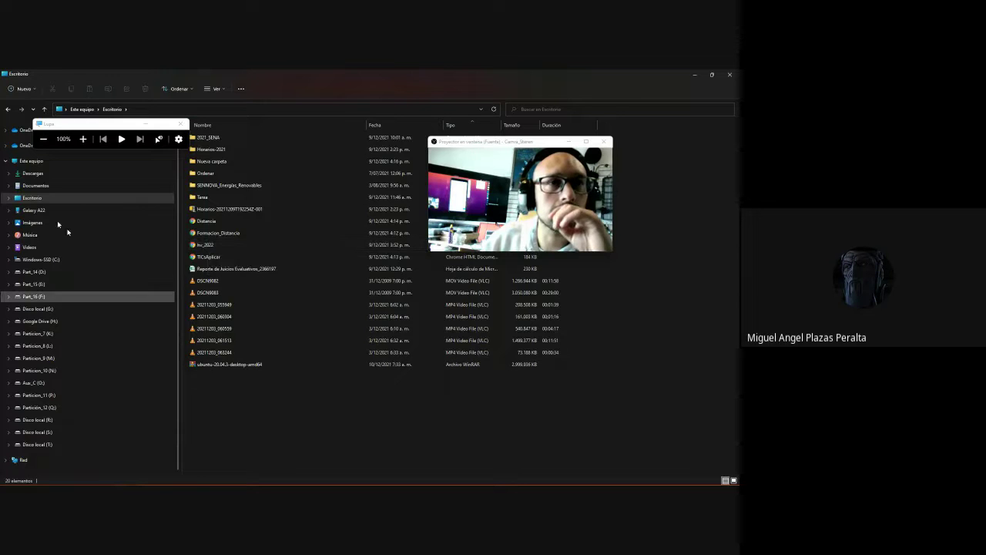
{"action": "left_click", "coordinate": [33, 173]}
{"action": "scroll", "coordinate": [223, 231], "scroll_direction": "down", "scroll_amount": 15}
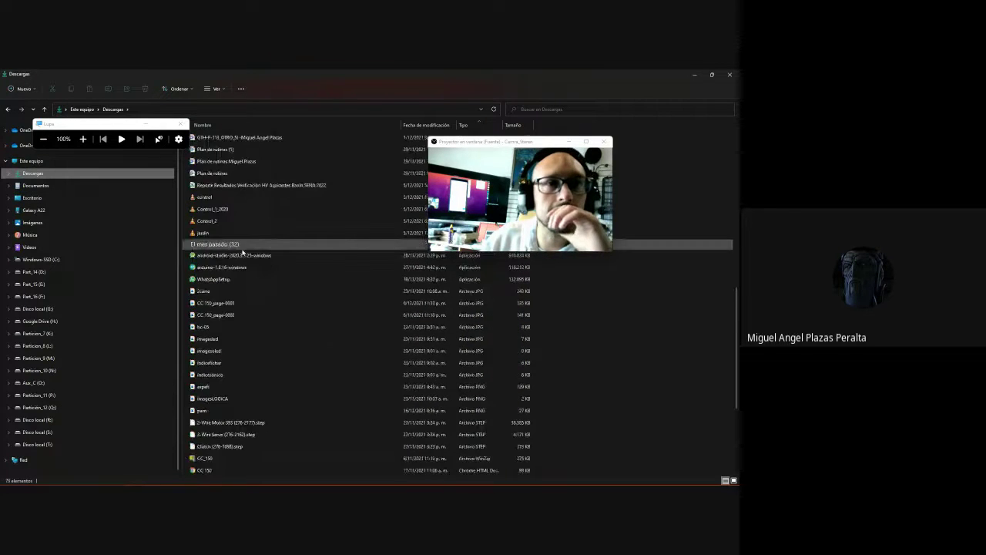
{"action": "key", "text": "alt+Tab"}
{"action": "key", "text": "alt+Tab"}
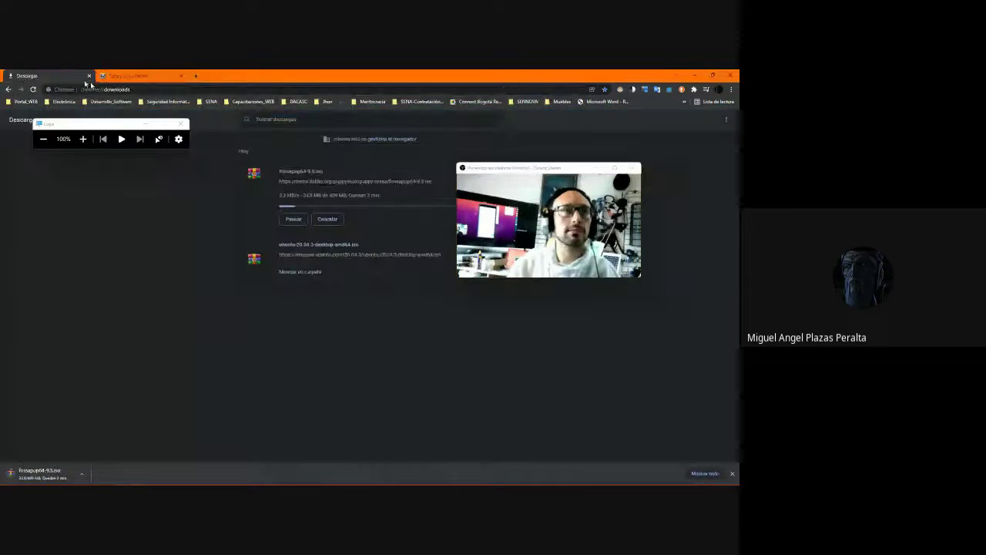
Switch back to VirtualBox and examine the OS_Puppy.vdi disk, the empty optical drive and the controller types that can be added to storage
{"action": "key", "text": "alt+Tab"}
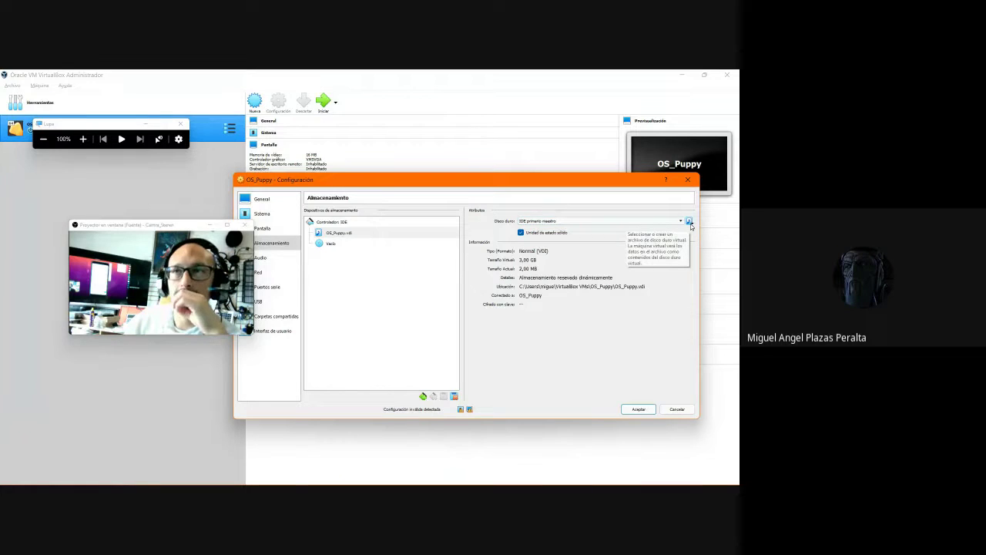
{"action": "left_click", "coordinate": [329, 244]}
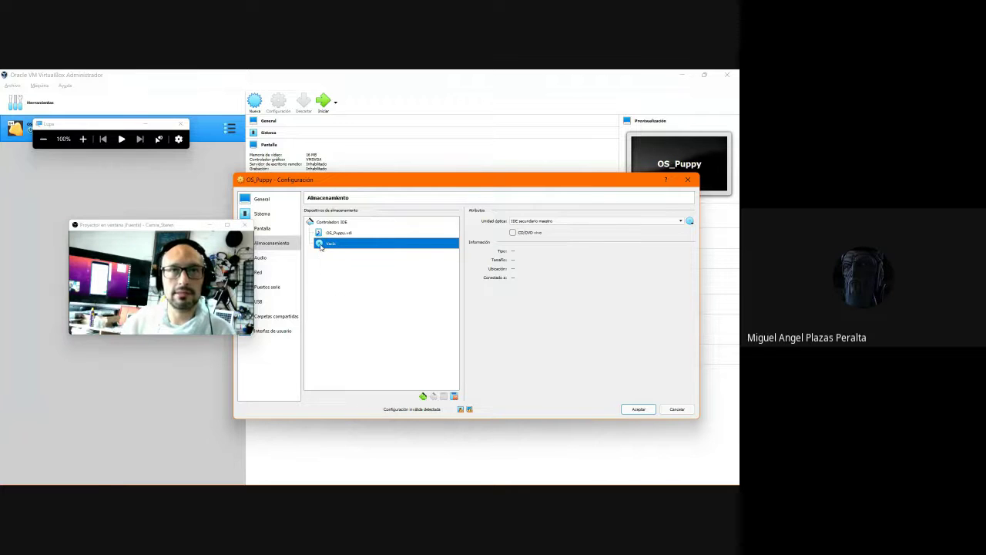
{"action": "left_click", "coordinate": [320, 247]}
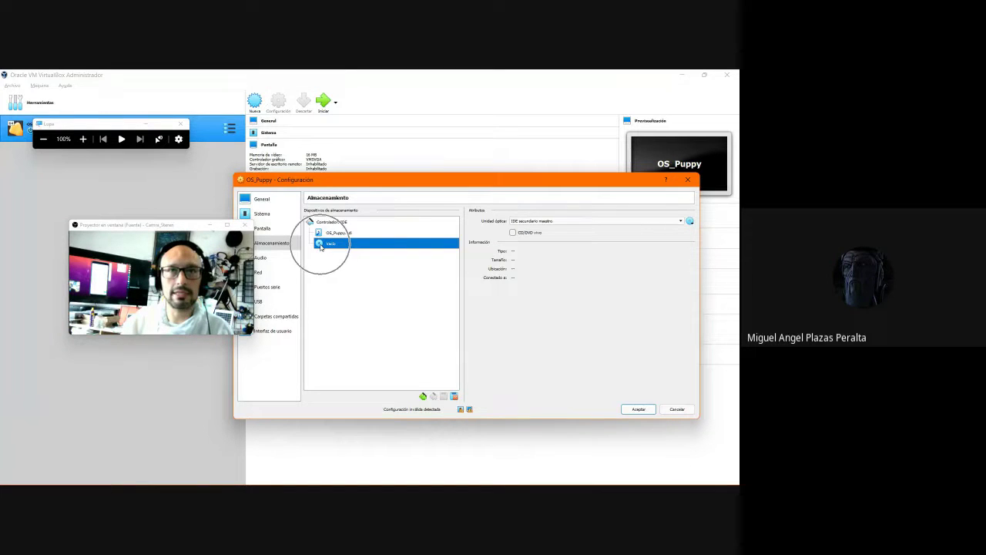
{"action": "left_click", "coordinate": [331, 234]}
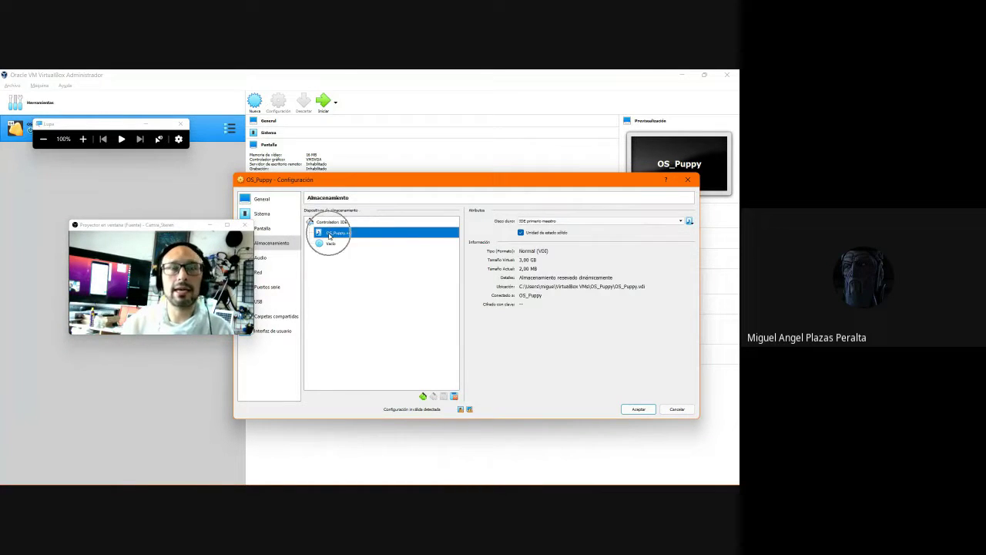
{"action": "left_click", "coordinate": [325, 245]}
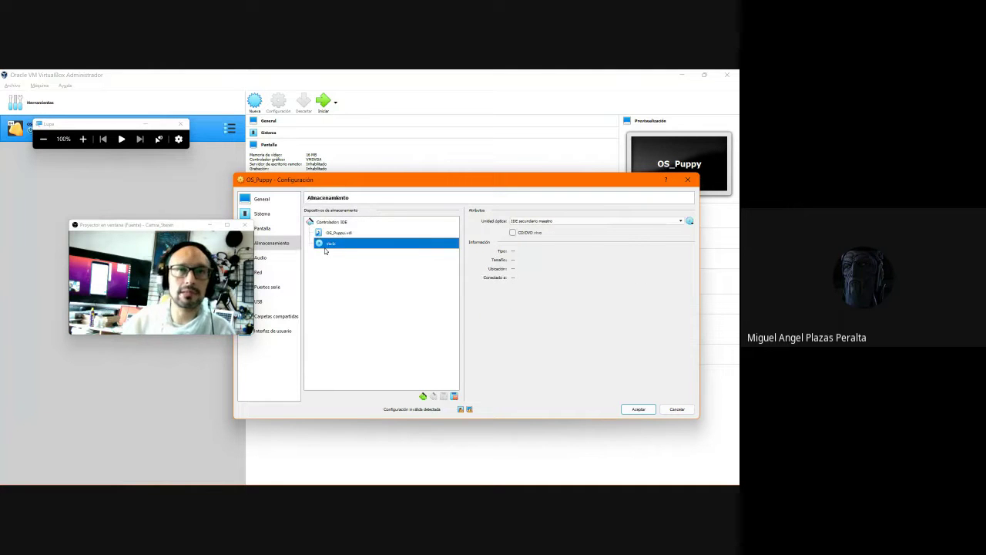
{"action": "left_click", "coordinate": [325, 250]}
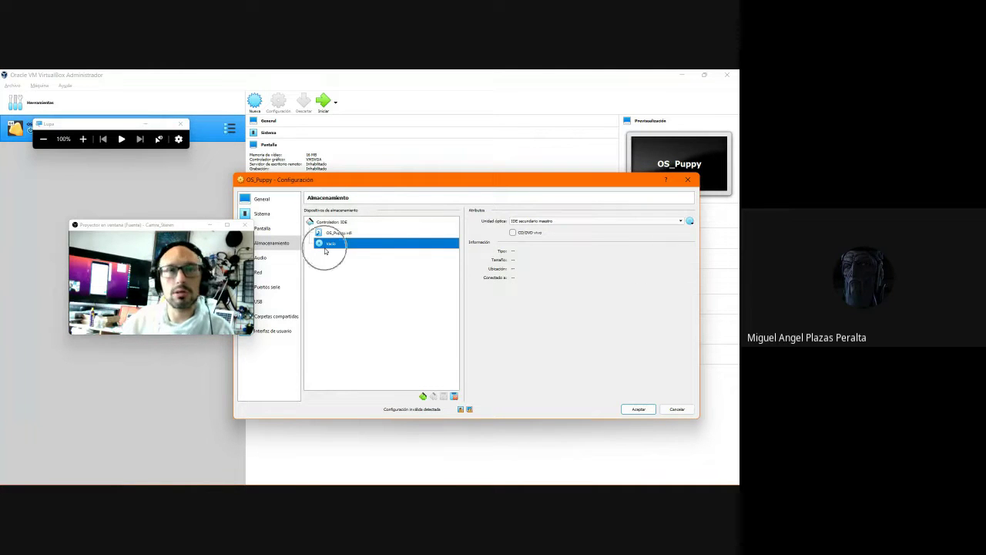
{"action": "left_click", "coordinate": [325, 251]}
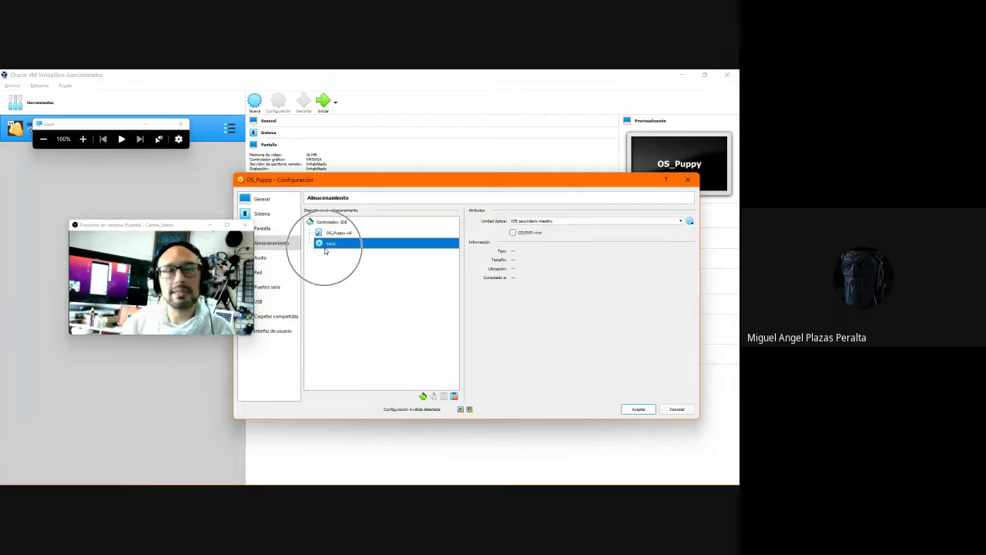
{"action": "left_click", "coordinate": [325, 250]}
{"action": "left_click", "coordinate": [325, 251]}
{"action": "left_click", "coordinate": [325, 251]}
{"action": "left_click", "coordinate": [455, 397]}
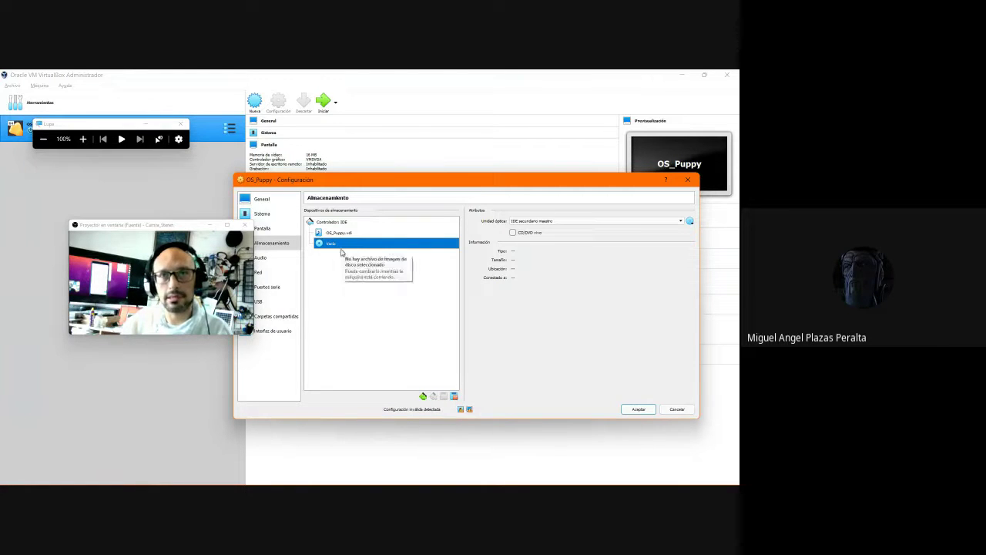
{"action": "left_click", "coordinate": [335, 233]}
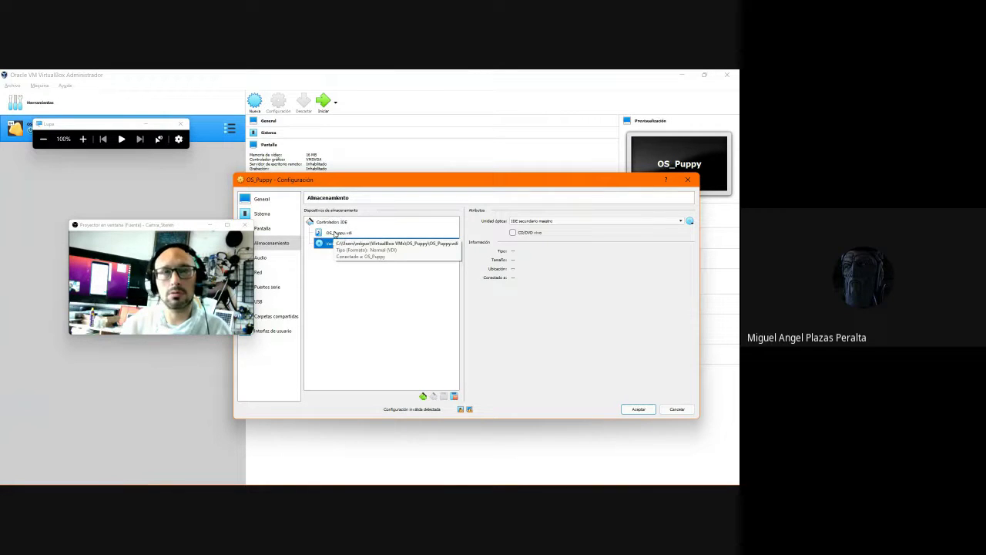
{"action": "left_click", "coordinate": [424, 397]}
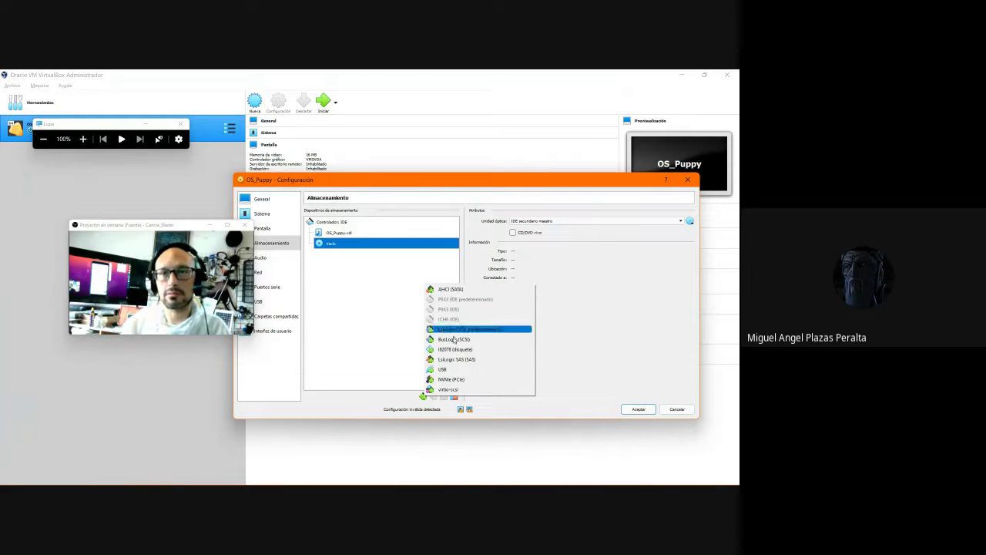
{"action": "left_click", "coordinate": [391, 365]}
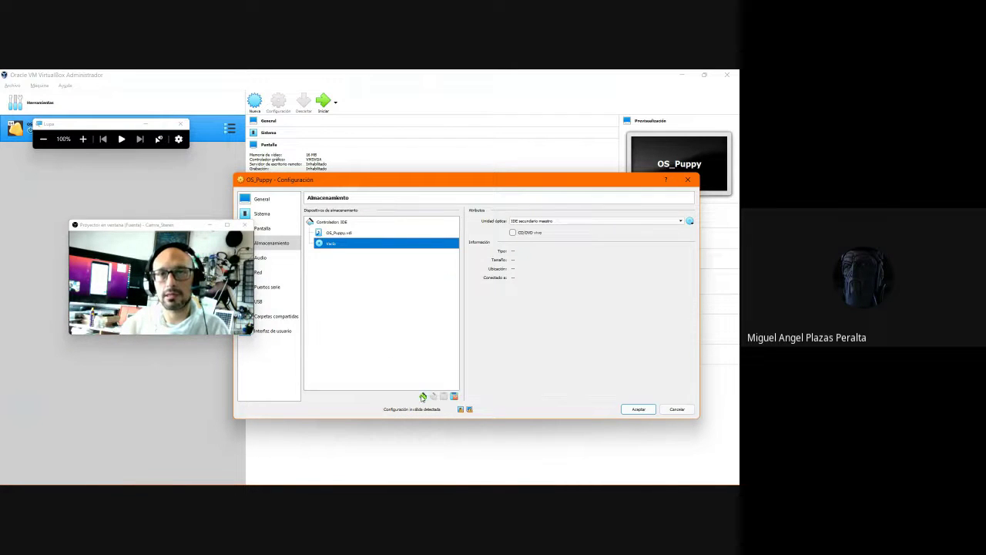
Create a dynamically allocated 8 GB VDI hard disk and attach it to the IDE controller as a second disk
{"action": "left_click", "coordinate": [332, 226]}
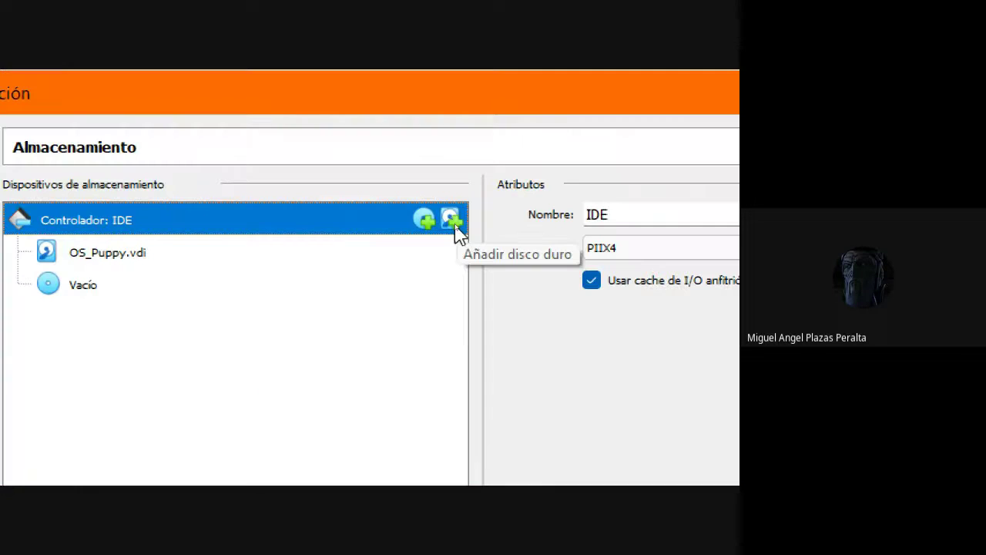
{"action": "left_click", "coordinate": [460, 220]}
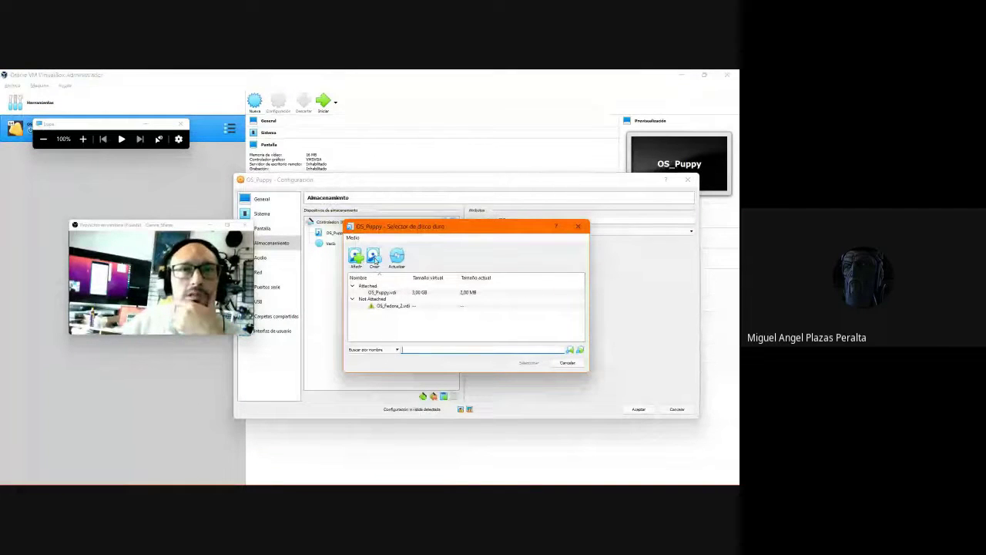
{"action": "left_click", "coordinate": [374, 257]}
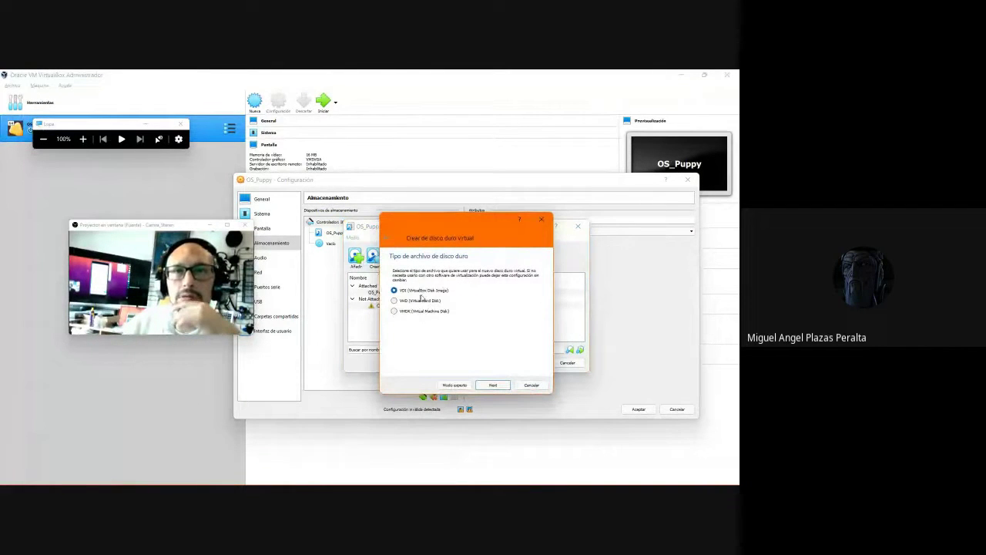
{"action": "left_click", "coordinate": [494, 385]}
{"action": "left_click", "coordinate": [489, 384]}
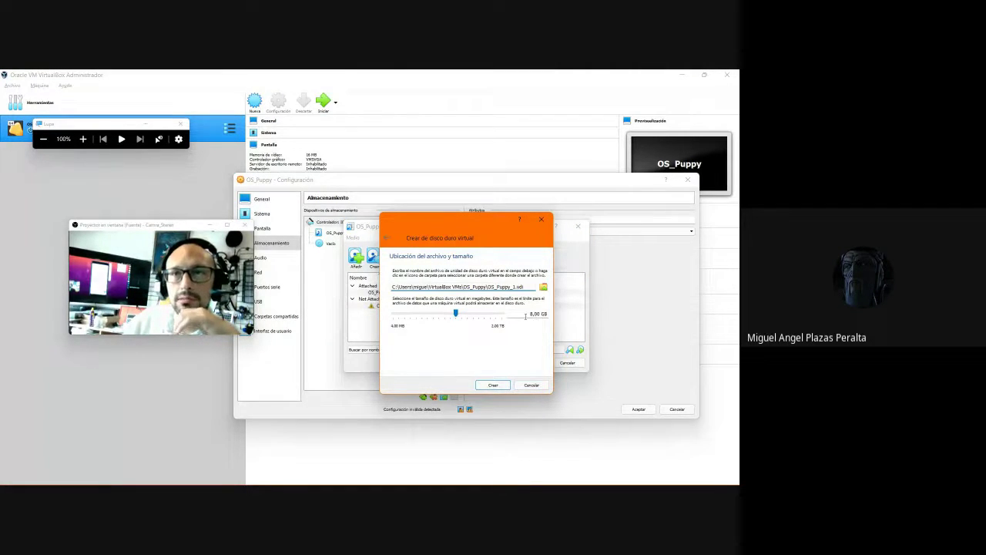
{"action": "left_click", "coordinate": [502, 385]}
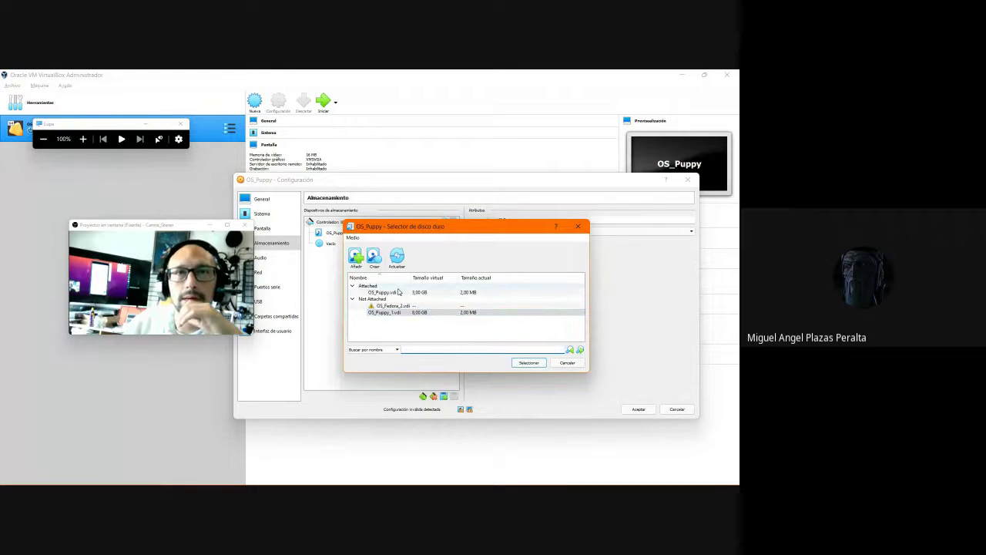
{"action": "left_click", "coordinate": [412, 313]}
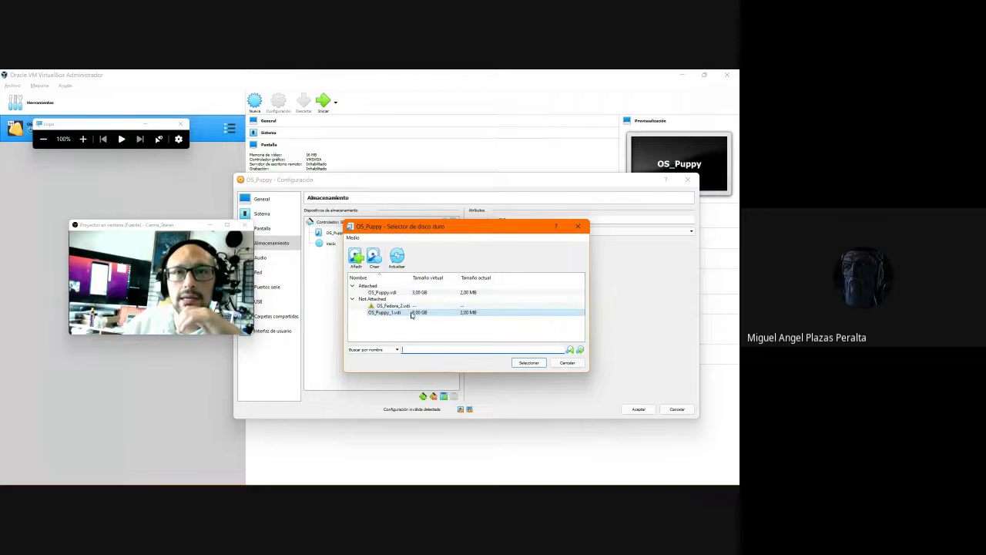
{"action": "left_click", "coordinate": [530, 363]}
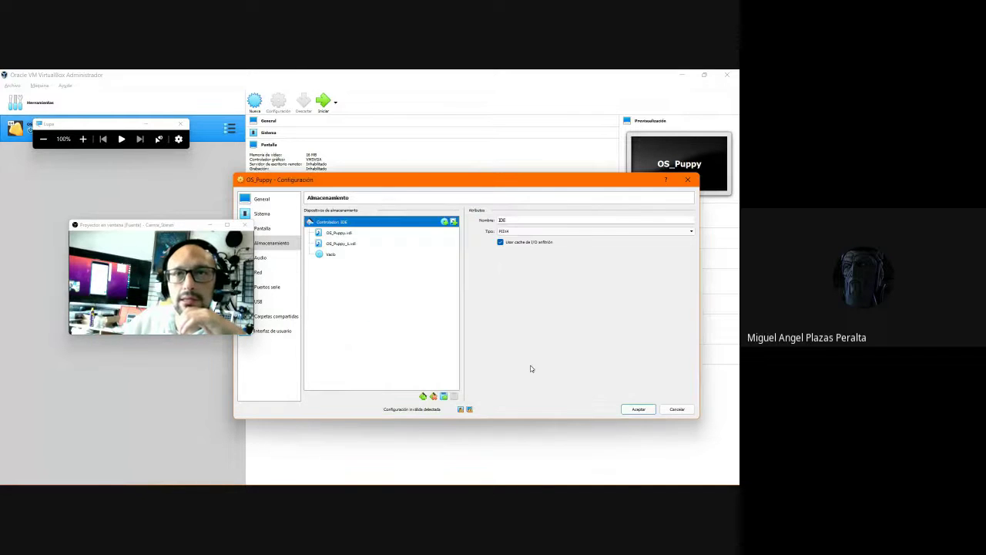
Compare the attributes of the two hard disks and mark OS_Puppy_1.vdi as a solid-state drive
{"action": "key", "text": "ctrl"}
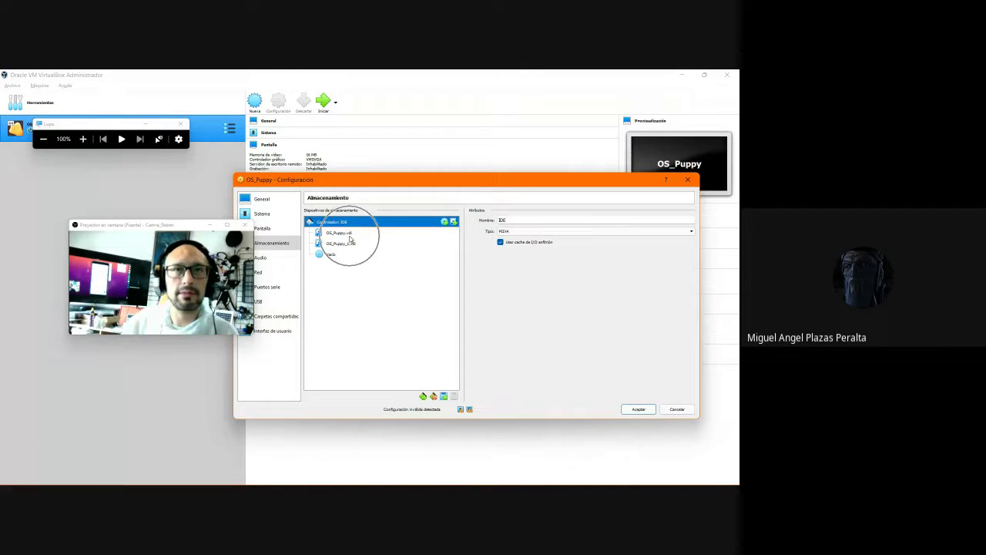
{"action": "left_click", "coordinate": [347, 234]}
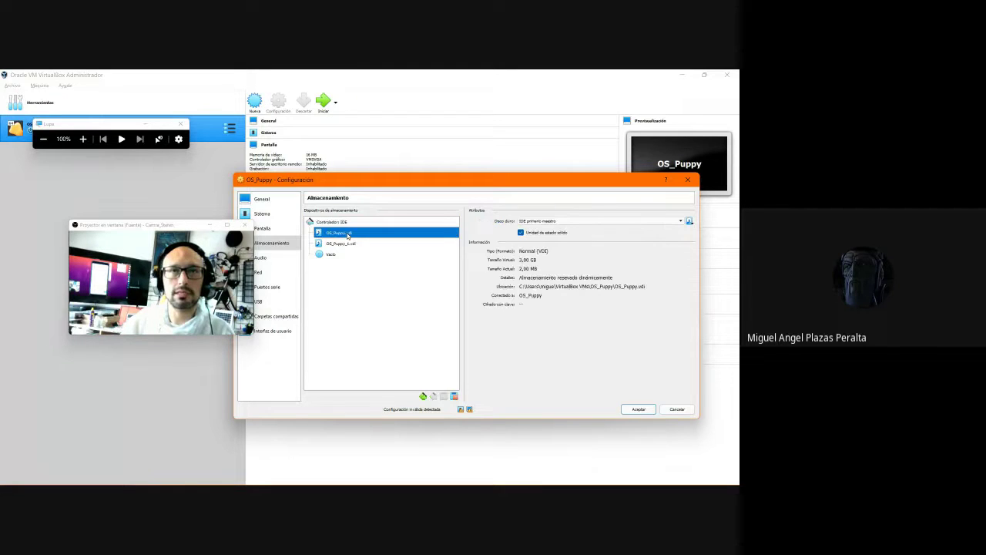
{"action": "left_click", "coordinate": [356, 244]}
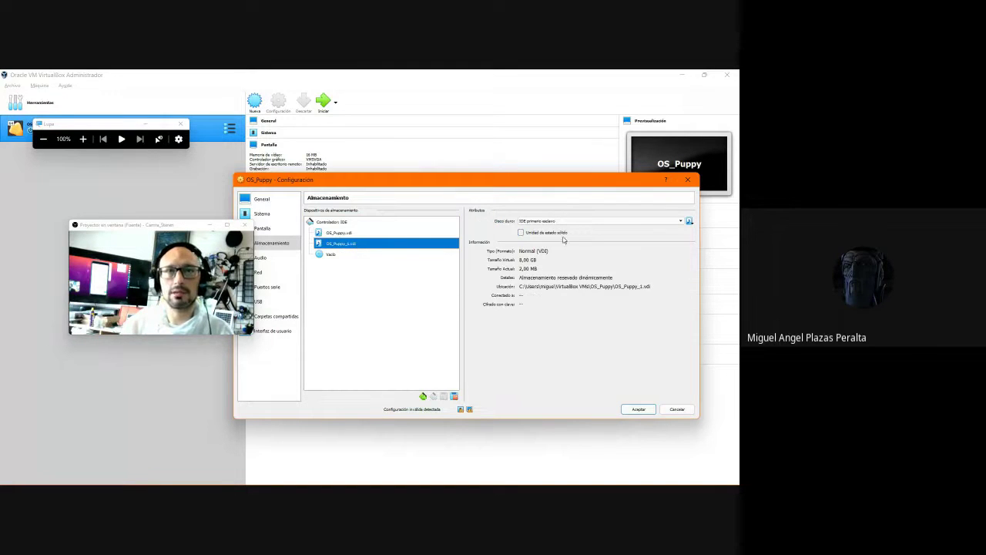
{"action": "left_click", "coordinate": [530, 233]}
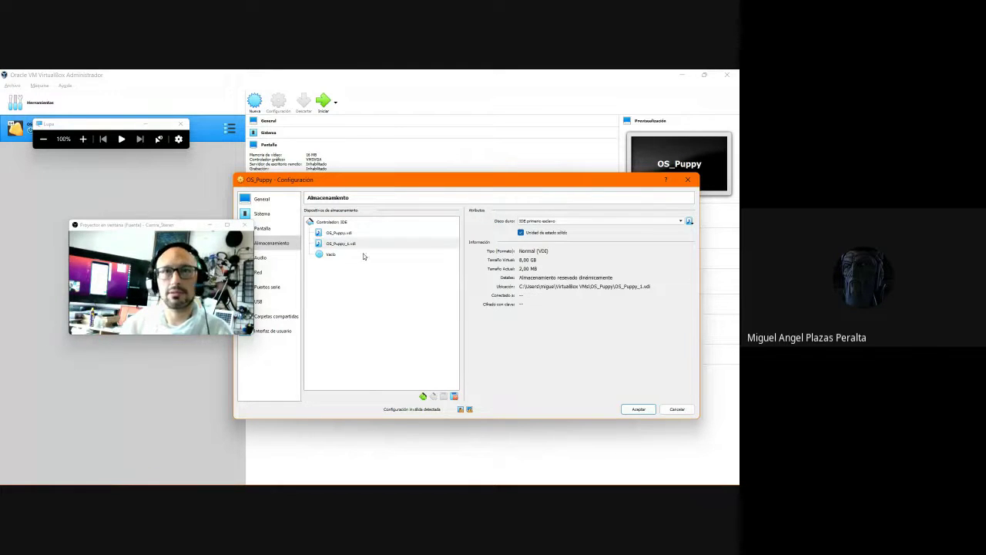
Start choosing a disk file for the empty optical drive and browse the Escritorio folder for the image
{"action": "left_click", "coordinate": [327, 257]}
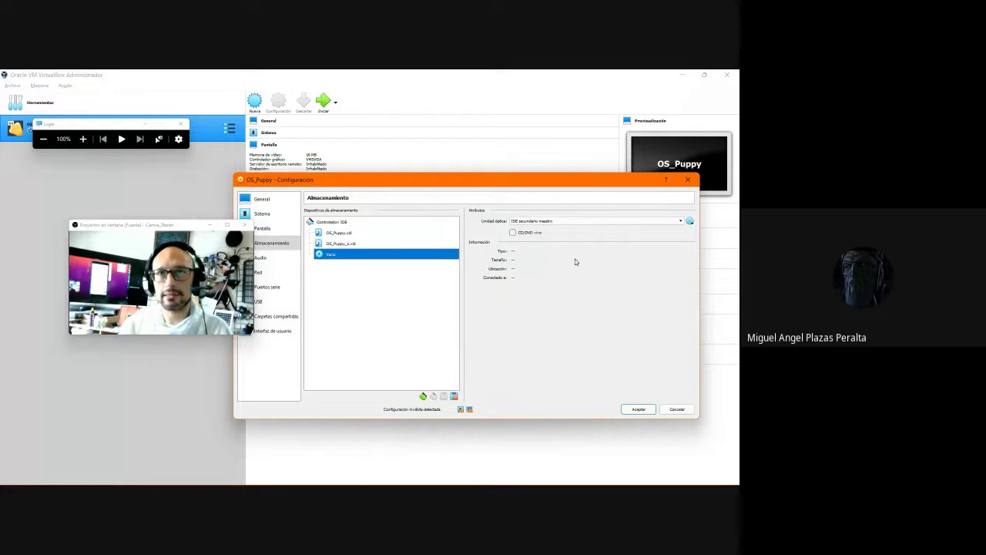
{"action": "left_click", "coordinate": [689, 222]}
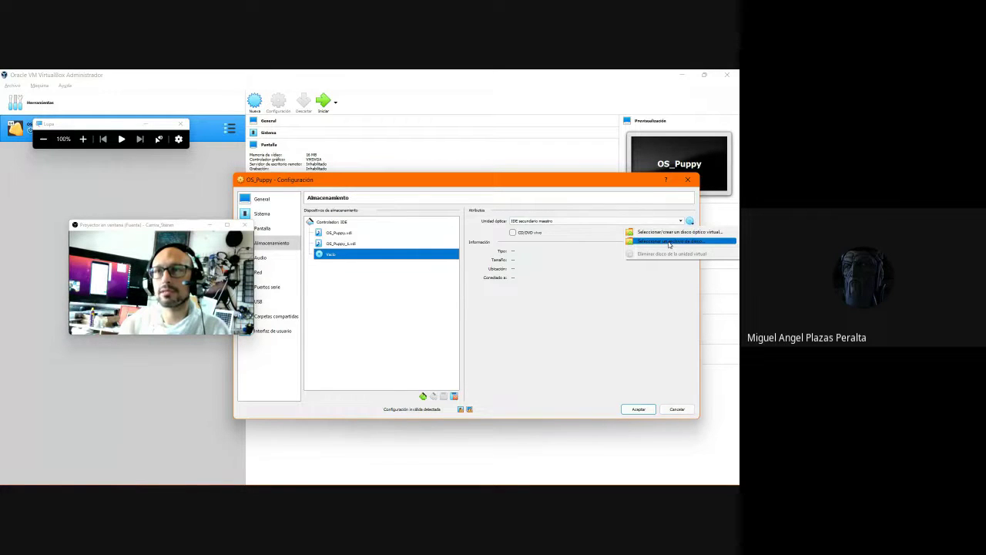
{"action": "left_click", "coordinate": [669, 242]}
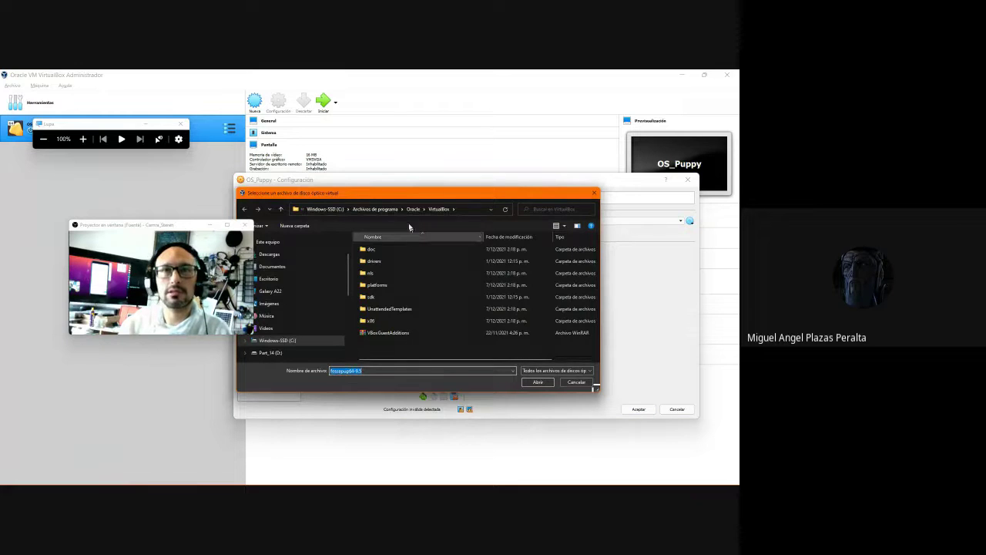
{"action": "left_click", "coordinate": [269, 278]}
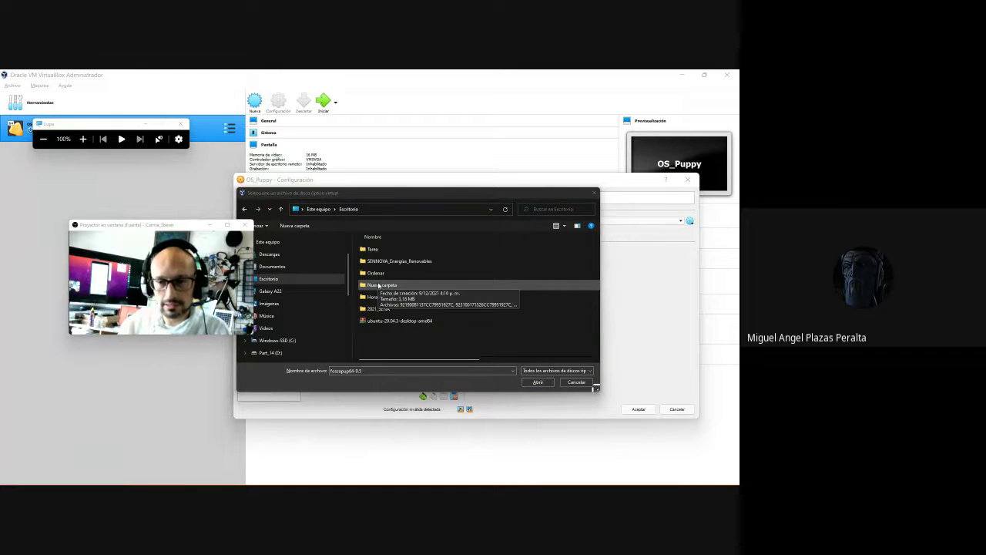
Return to VirtualBox's optical disc file selection and open the fossapup64-9.5 image from Escritorio
{"action": "key", "text": "alt+Tab"}
{"action": "left_click", "coordinate": [728, 122]}
{"action": "left_click", "coordinate": [688, 122]}
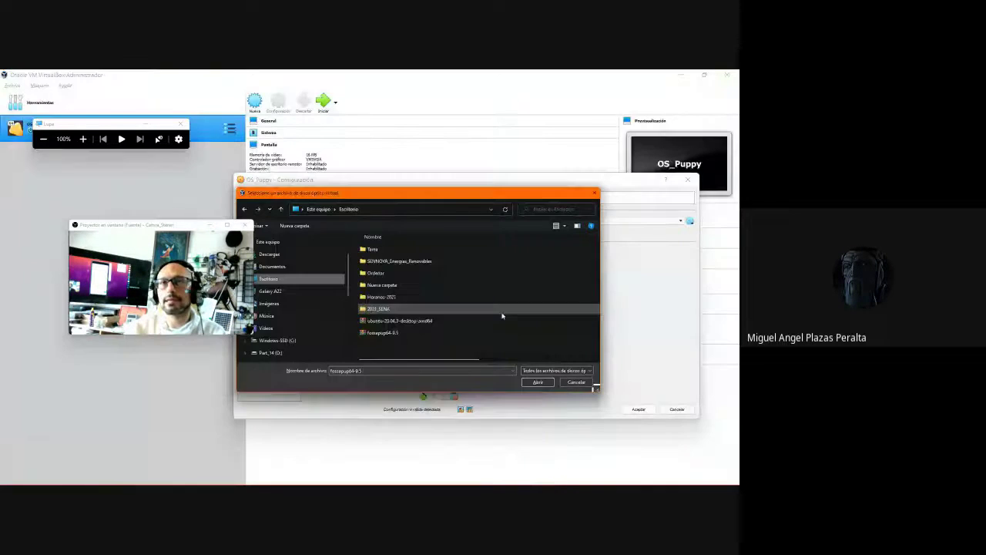
{"action": "left_click", "coordinate": [696, 74]}
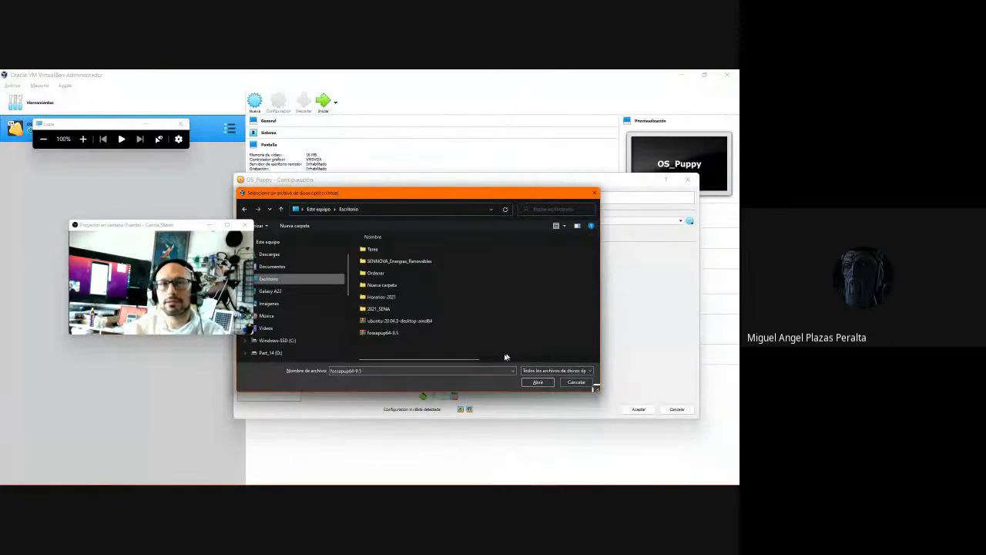
{"action": "left_click", "coordinate": [538, 385]}
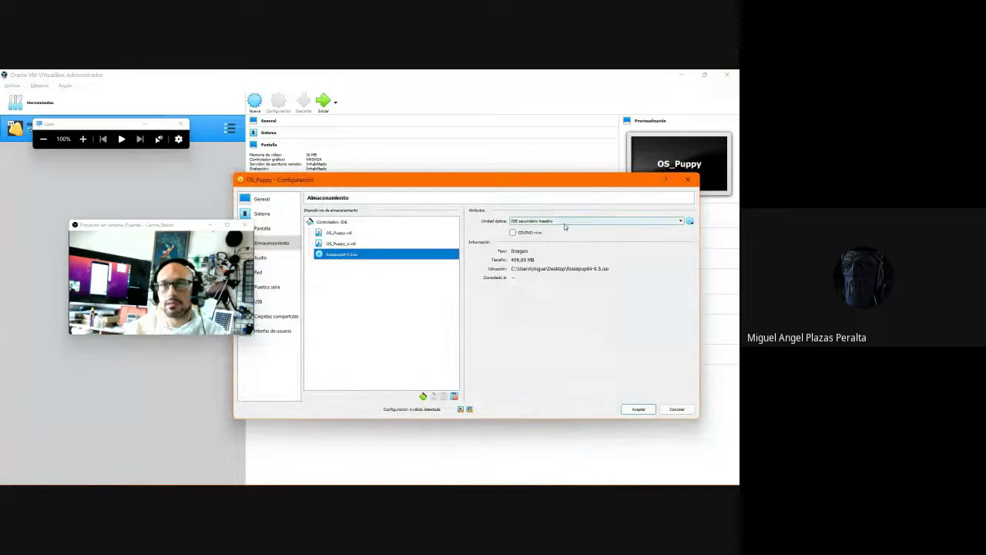
Assign fossapup64-9.5.iso to the optical drive on IDE secundario maestro and accept the OS_Puppy settings
{"action": "key", "text": "super+plus"}
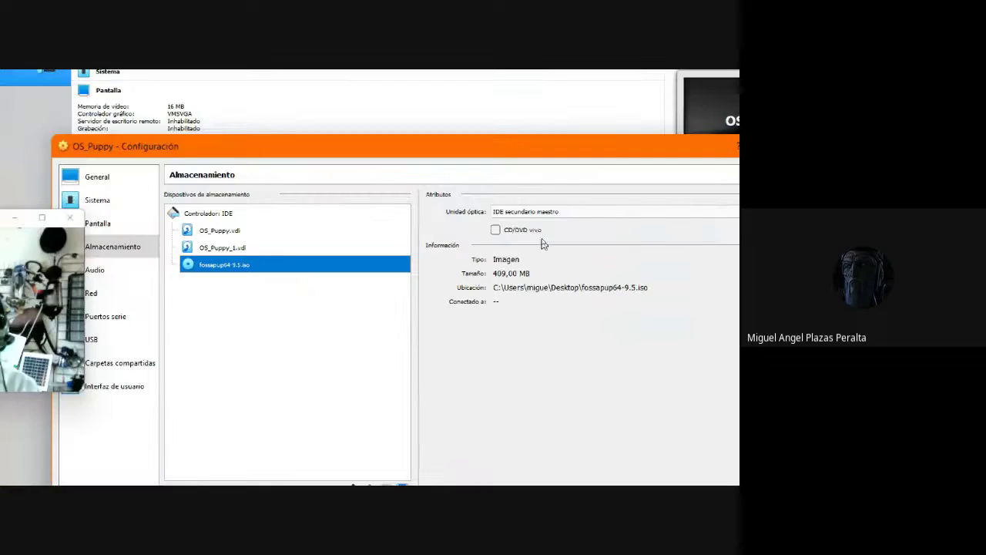
{"action": "key", "text": "super+plus"}
{"action": "key", "text": "super+plus"}
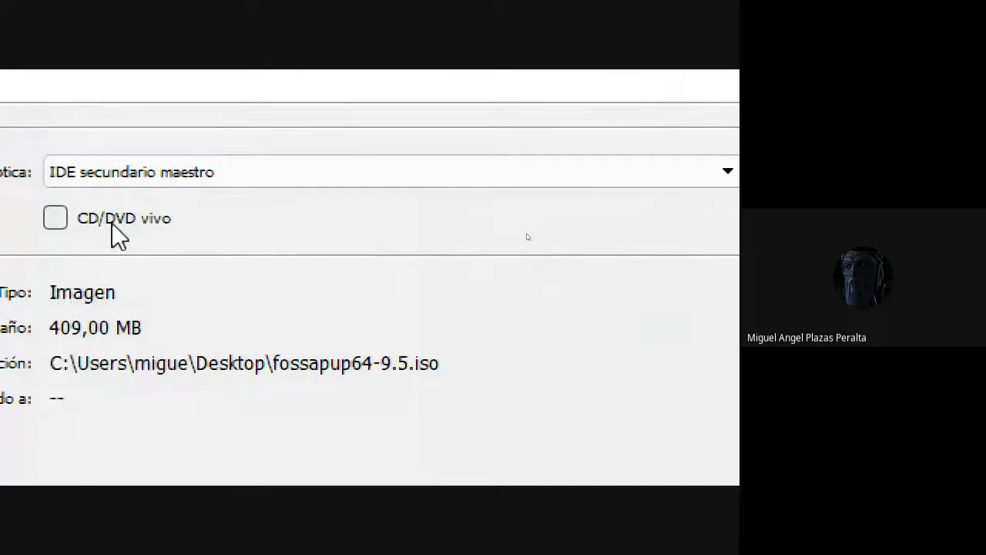
{"action": "key", "text": "super+minus"}
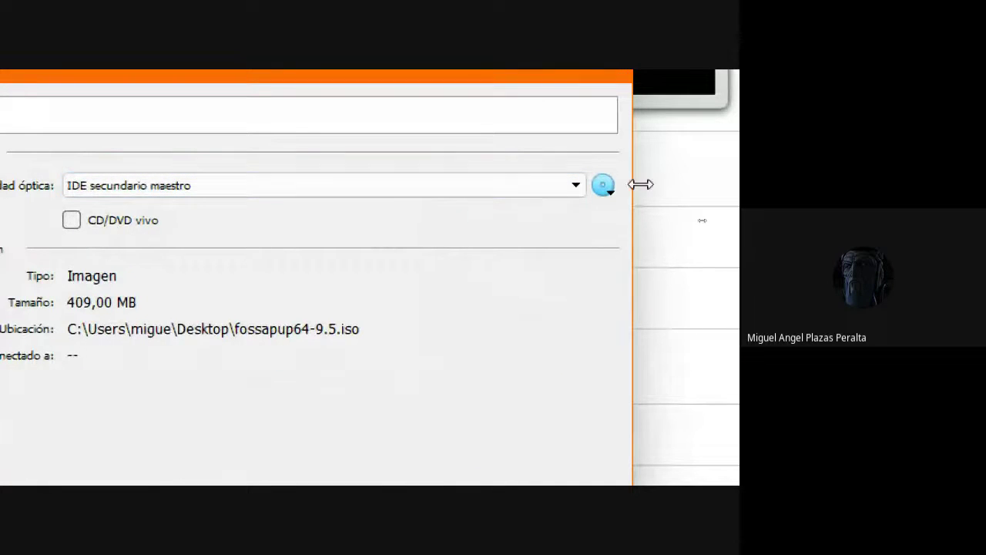
{"action": "left_click", "coordinate": [605, 187]}
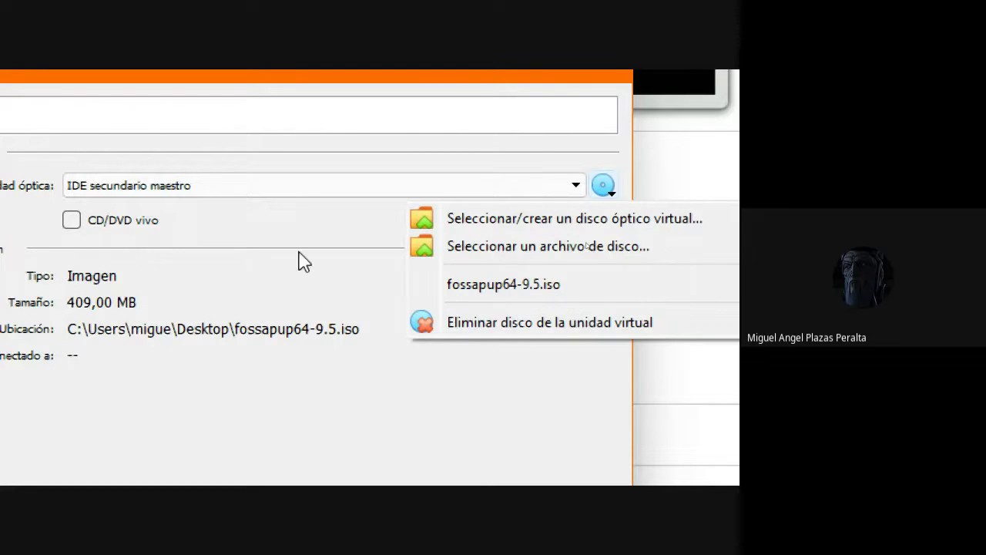
{"action": "left_click", "coordinate": [176, 220]}
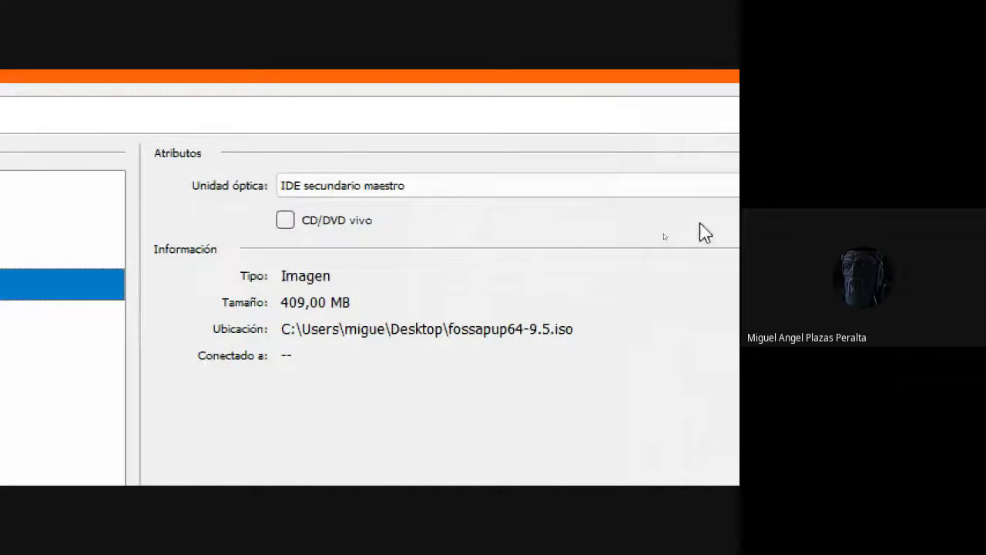
{"action": "key", "text": "super+minus"}
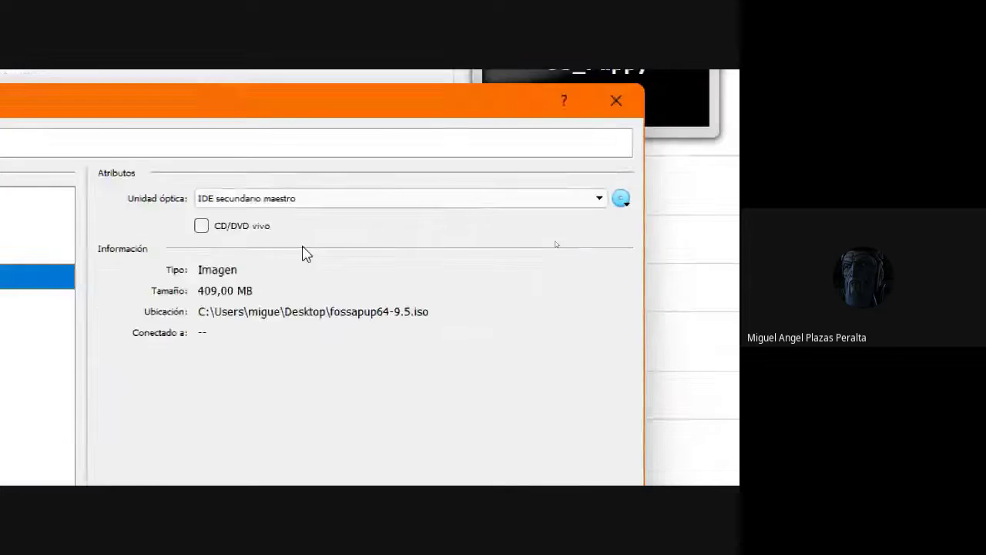
{"action": "left_click", "coordinate": [689, 222]}
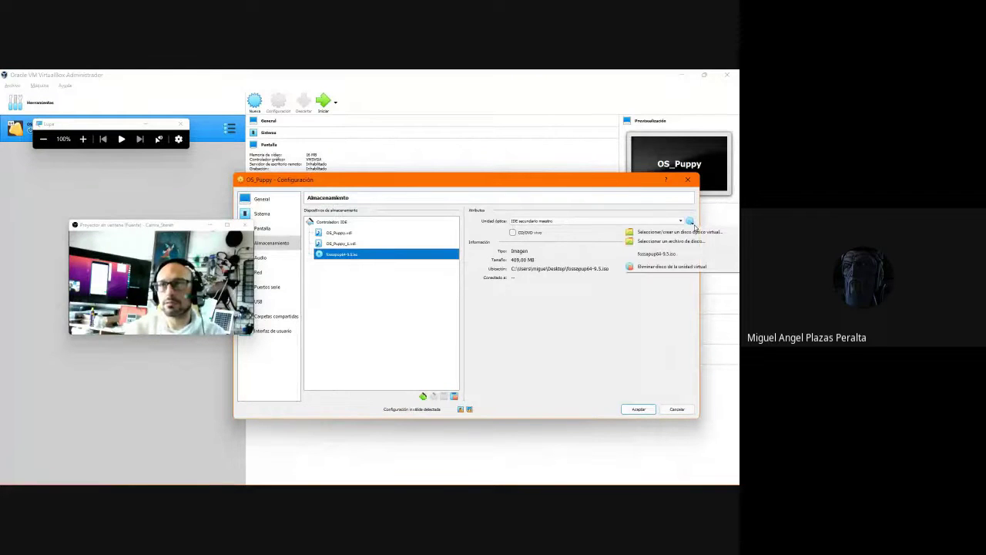
{"action": "left_click", "coordinate": [677, 255]}
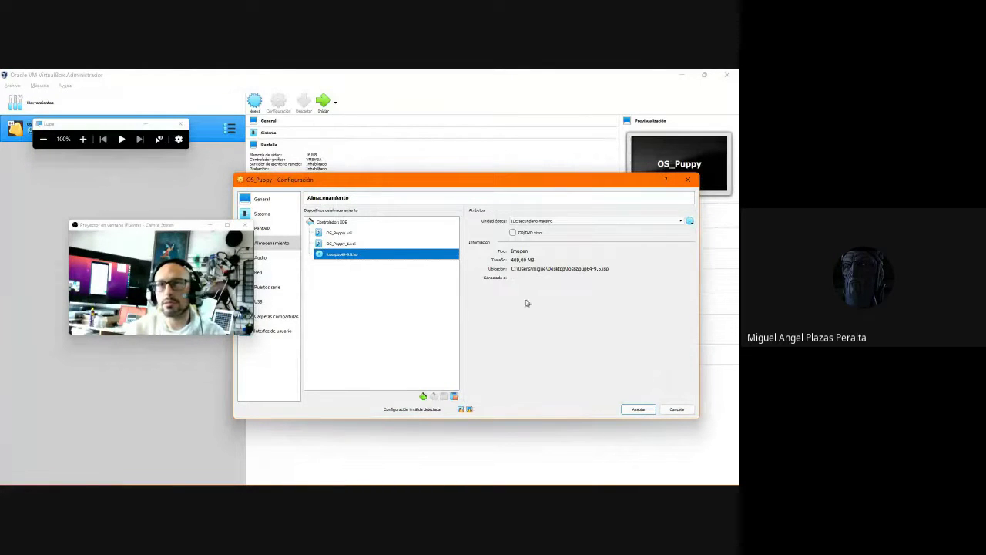
{"action": "left_click", "coordinate": [638, 409]}
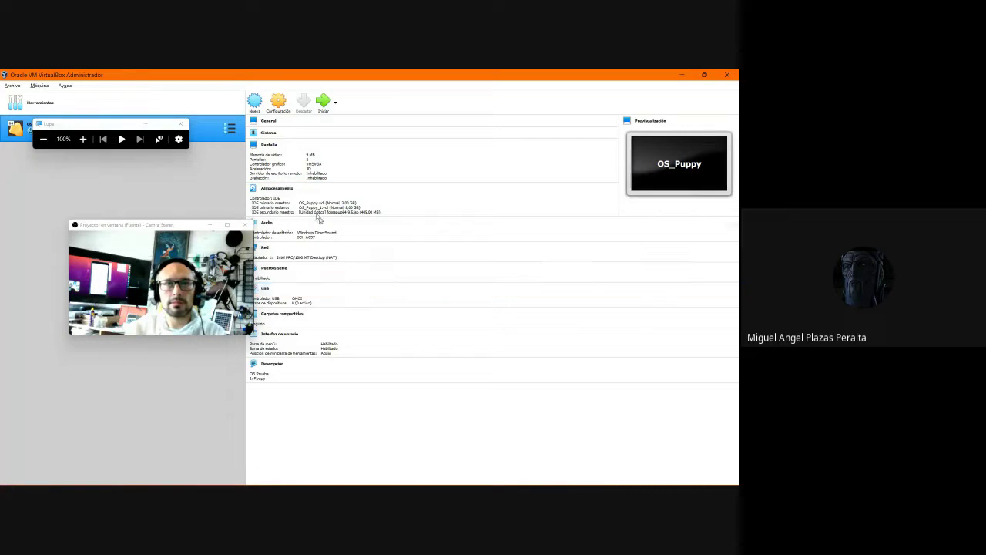
Reopen the OS_Puppy settings, move the webcam window clear of them, and check the attached storage devices
{"action": "left_click", "coordinate": [271, 105]}
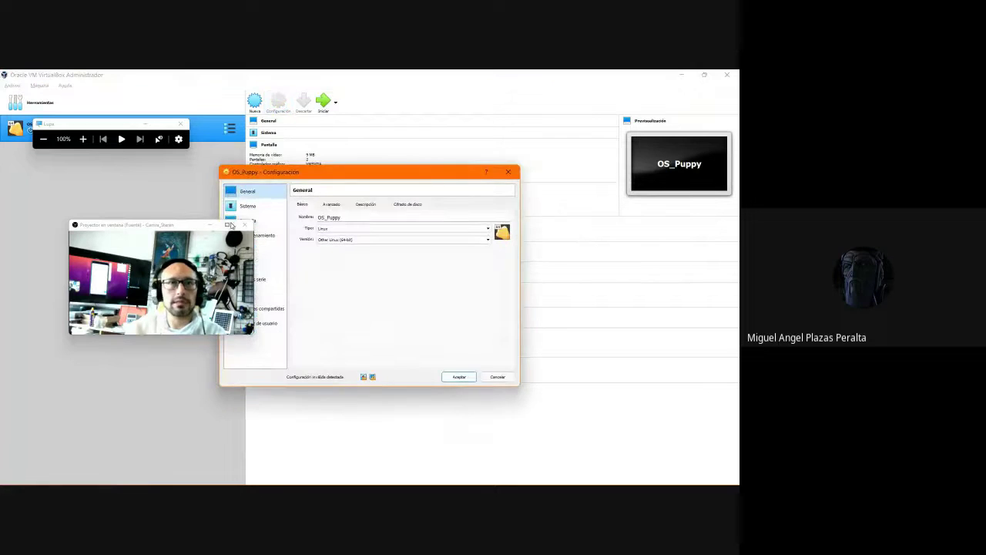
{"action": "left_click_drag", "start_coordinate": [161, 226], "coordinate": [92, 223]}
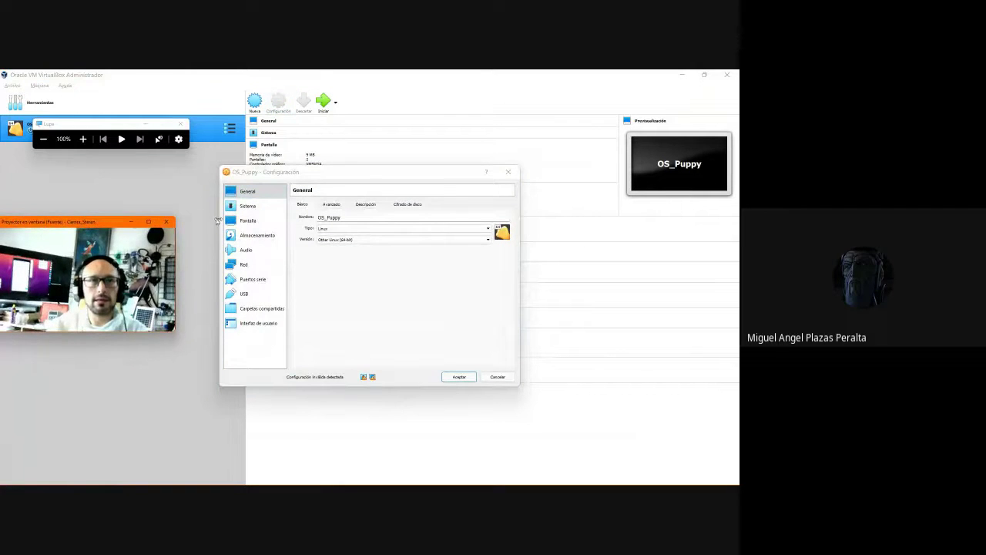
{"action": "key", "text": "super+plus"}
{"action": "key", "text": "super+plus"}
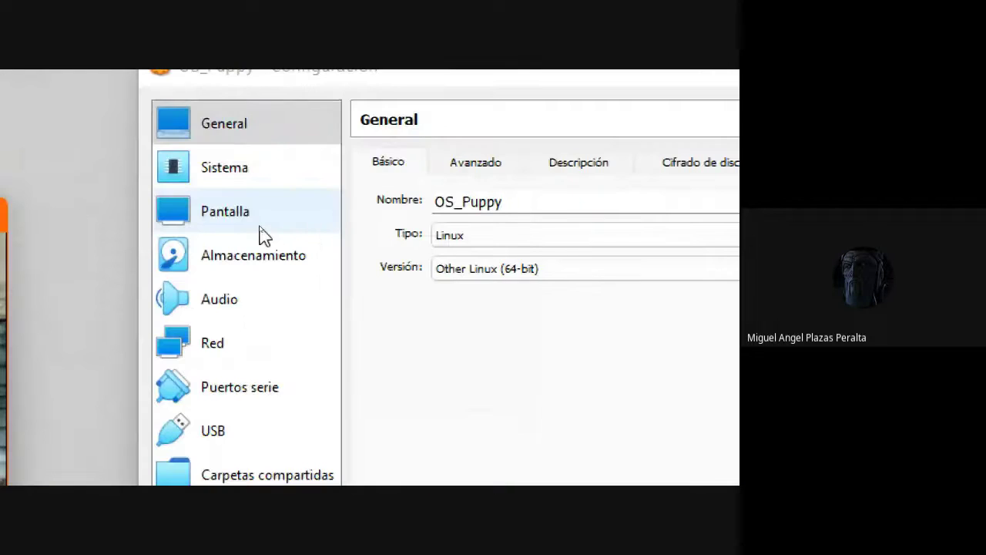
{"action": "left_click", "coordinate": [245, 263]}
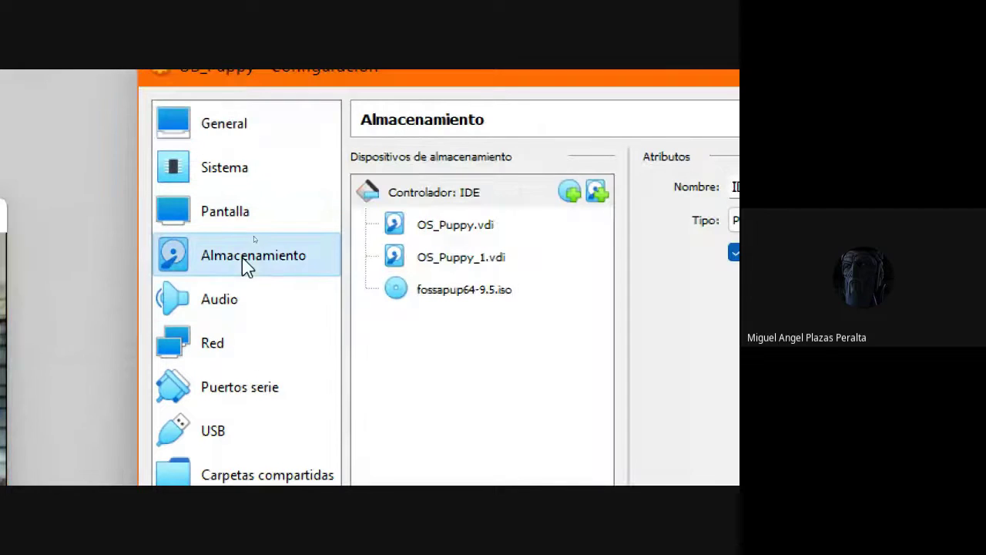
Enable audio input for OS_Puppy, keeping Windows DirectSound as the host audio driver
{"action": "left_click", "coordinate": [242, 295]}
{"action": "key", "text": "super+minus"}
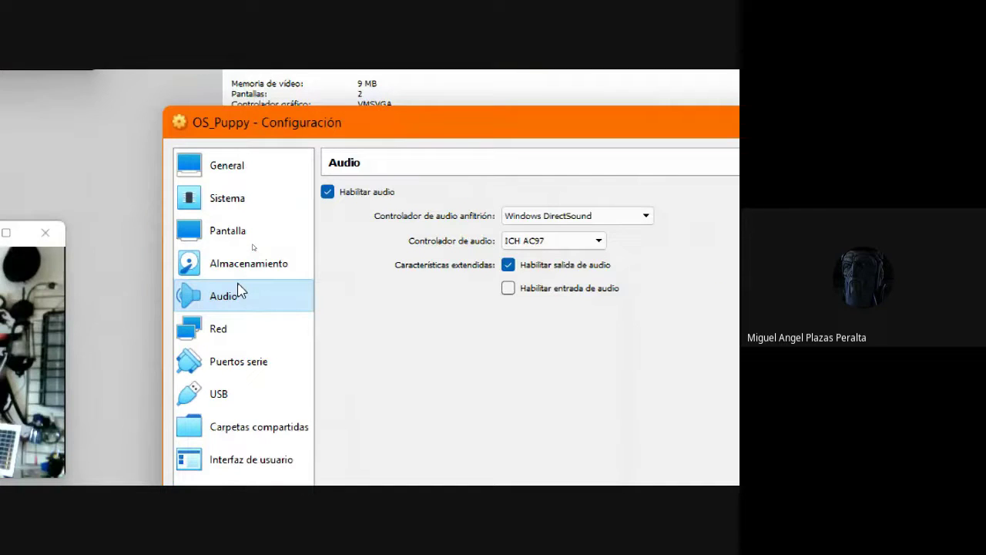
{"action": "left_click", "coordinate": [562, 224]}
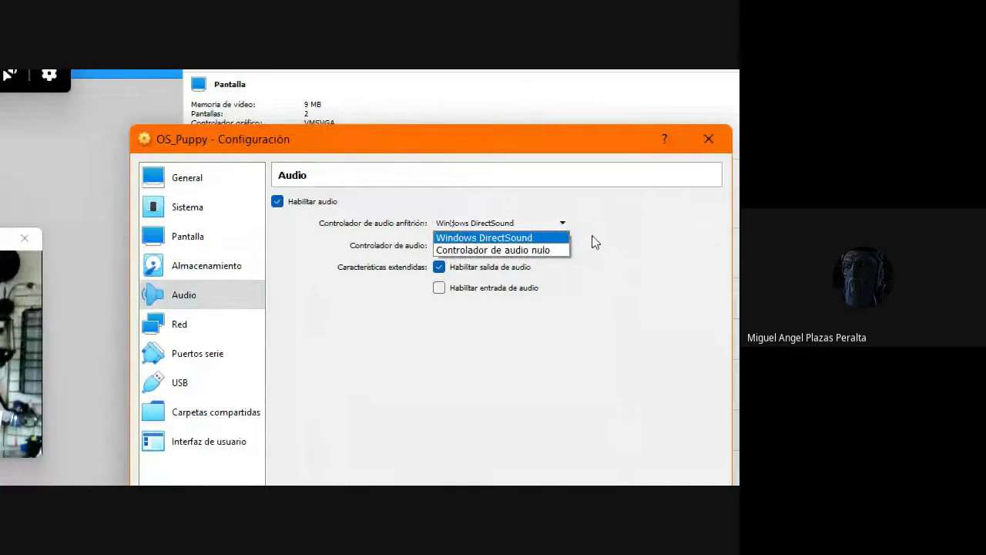
{"action": "left_click", "coordinate": [594, 242]}
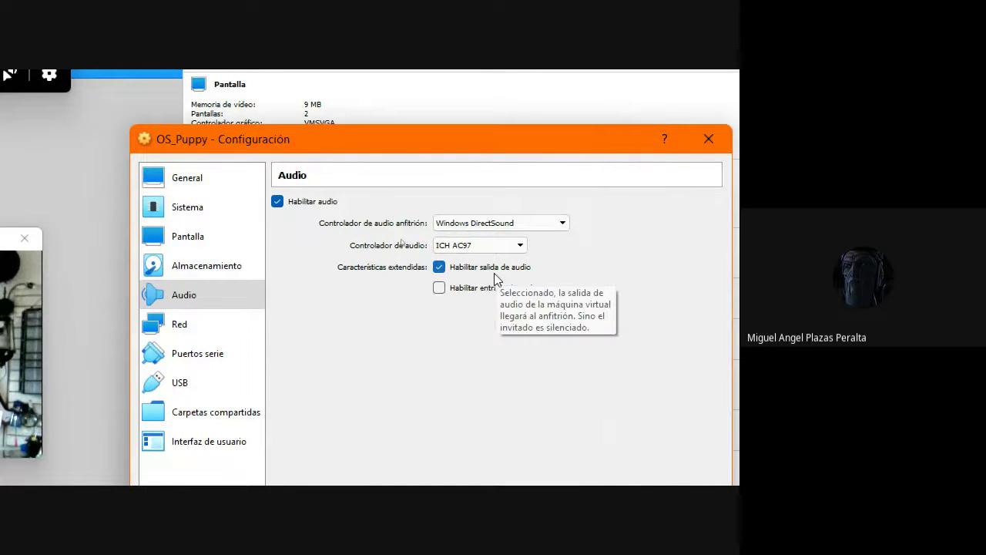
{"action": "left_click", "coordinate": [439, 288]}
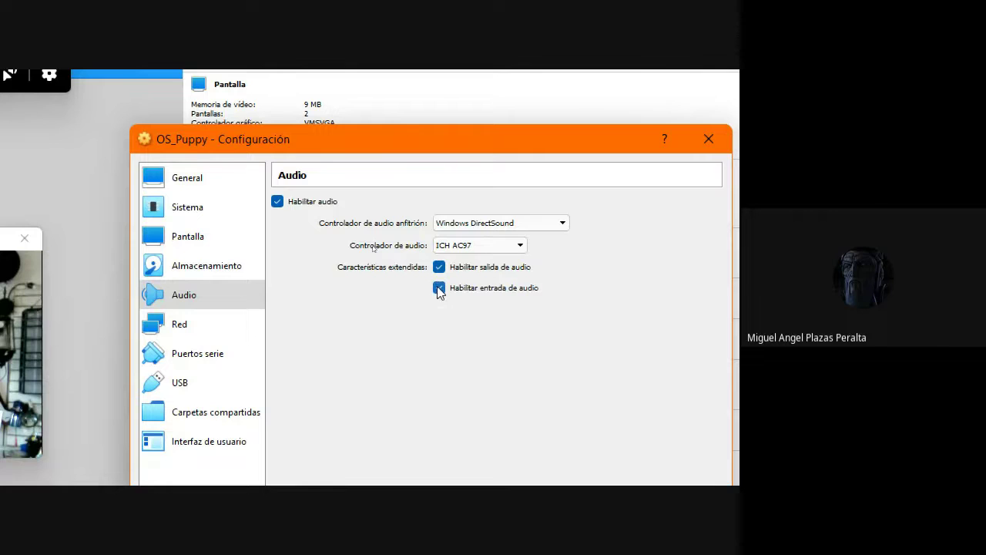
Review the connection types available for network Adapter 1 and expand its advanced options
{"action": "key", "text": "super+minus"}
{"action": "key", "text": "super+minus"}
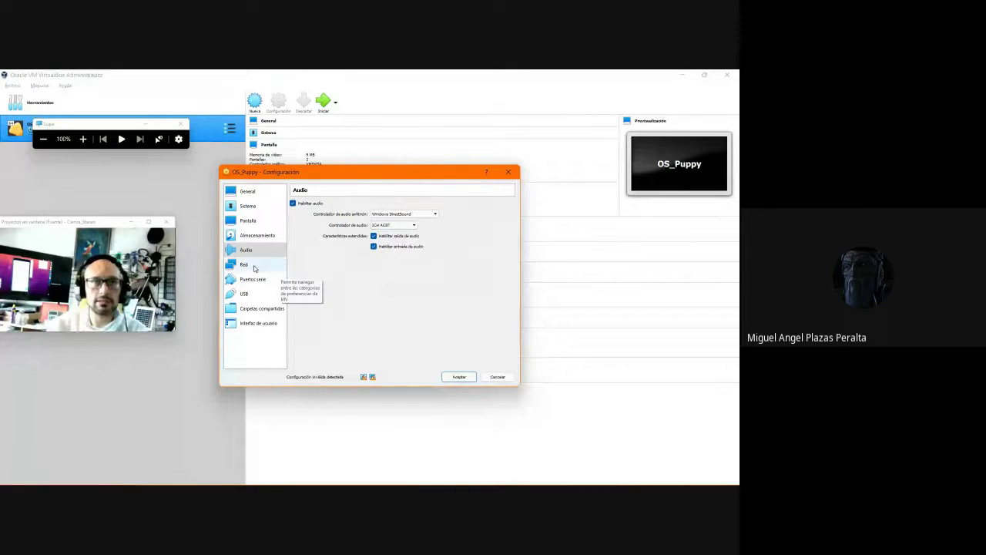
{"action": "left_click", "coordinate": [245, 264]}
{"action": "left_click", "coordinate": [377, 228]}
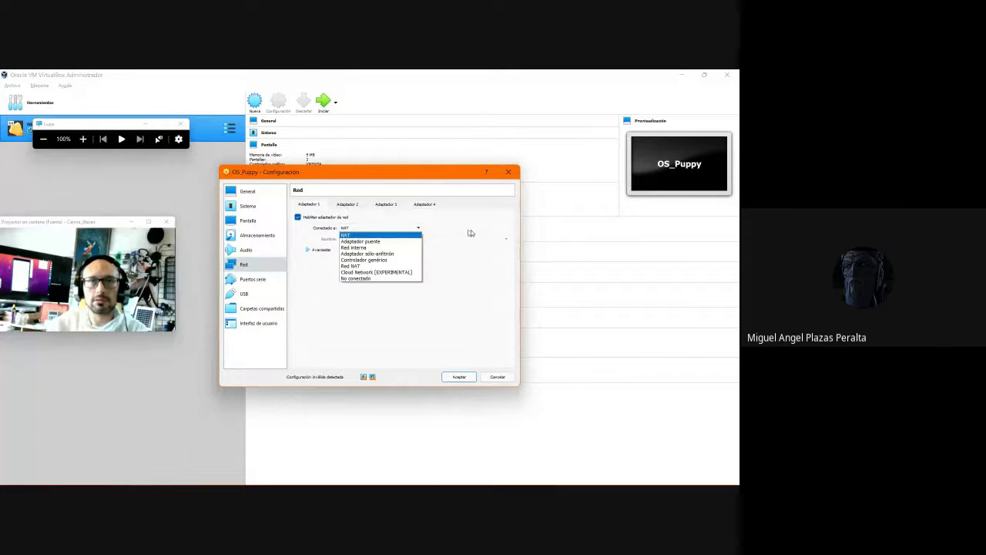
{"action": "left_click", "coordinate": [477, 295]}
{"action": "left_click", "coordinate": [317, 251]}
Enable network Adapter 2 and review its available connection types
{"action": "left_click", "coordinate": [343, 205]}
{"action": "key", "text": "super+plus"}
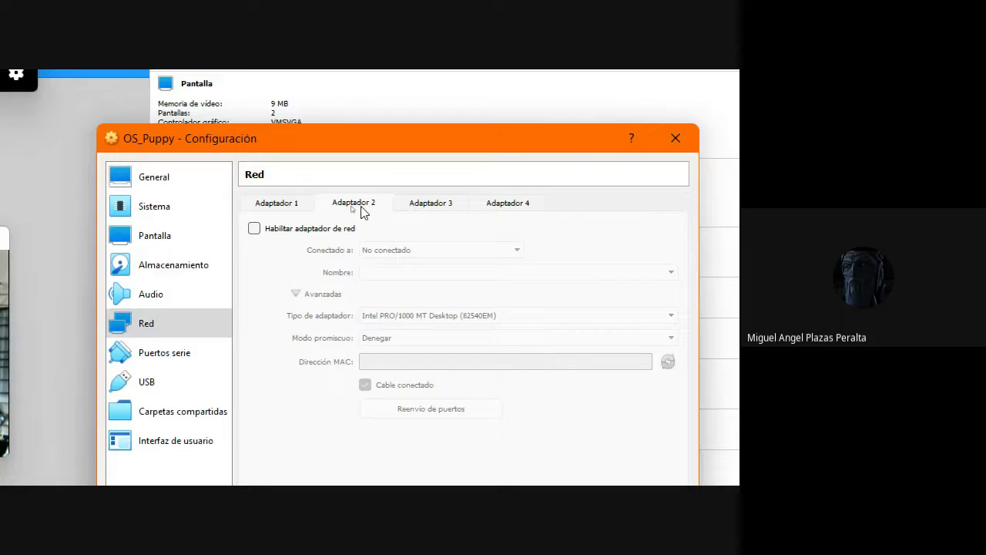
{"action": "left_click", "coordinate": [265, 230]}
{"action": "left_click", "coordinate": [503, 249]}
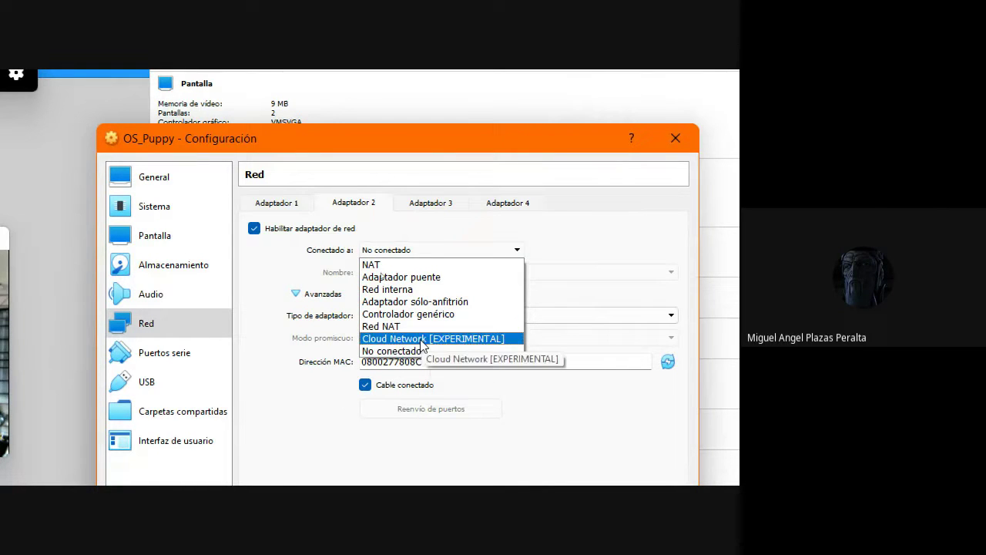
{"action": "left_click", "coordinate": [292, 266]}
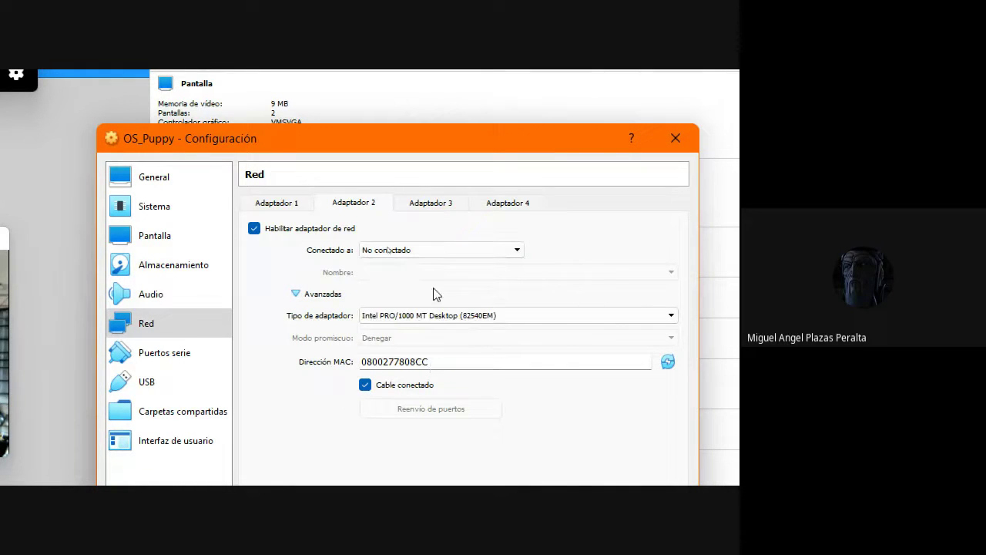
Examine the adapter types offered for Adapter 2 and look briefly at Adapter 1's settings
{"action": "left_click", "coordinate": [466, 317]}
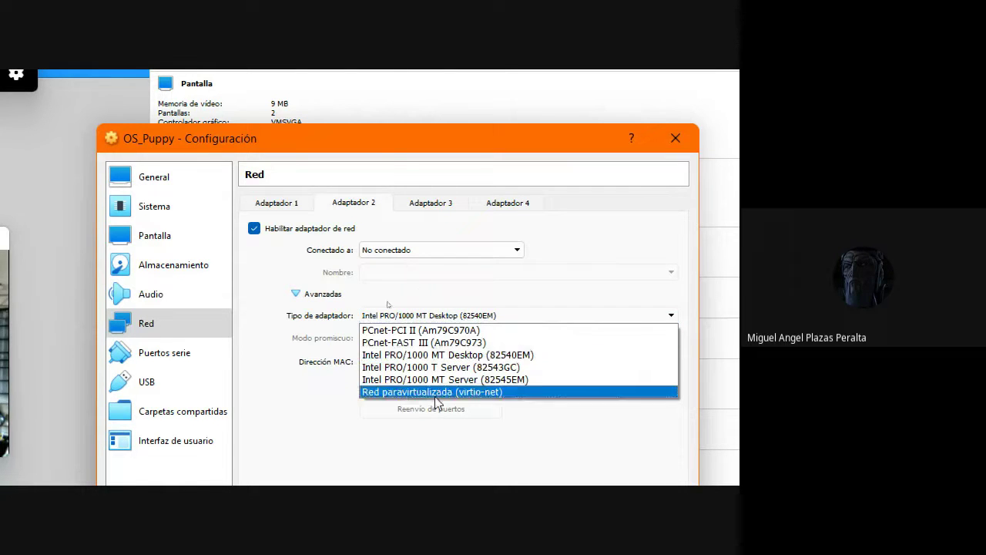
{"action": "left_click", "coordinate": [275, 269]}
{"action": "left_click", "coordinate": [447, 317]}
{"action": "left_click", "coordinate": [295, 301]}
{"action": "left_click", "coordinate": [266, 204]}
{"action": "left_click", "coordinate": [327, 205]}
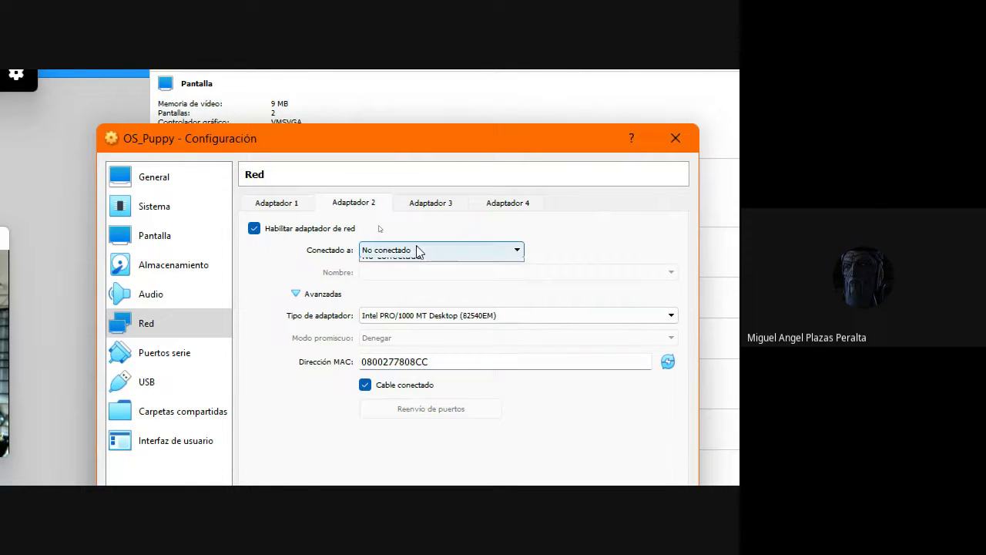
Attach Adapter 2 to Red interna with the Intel PRO/1000 MT Desktop (82540EM) adapter type
{"action": "left_click", "coordinate": [419, 249]}
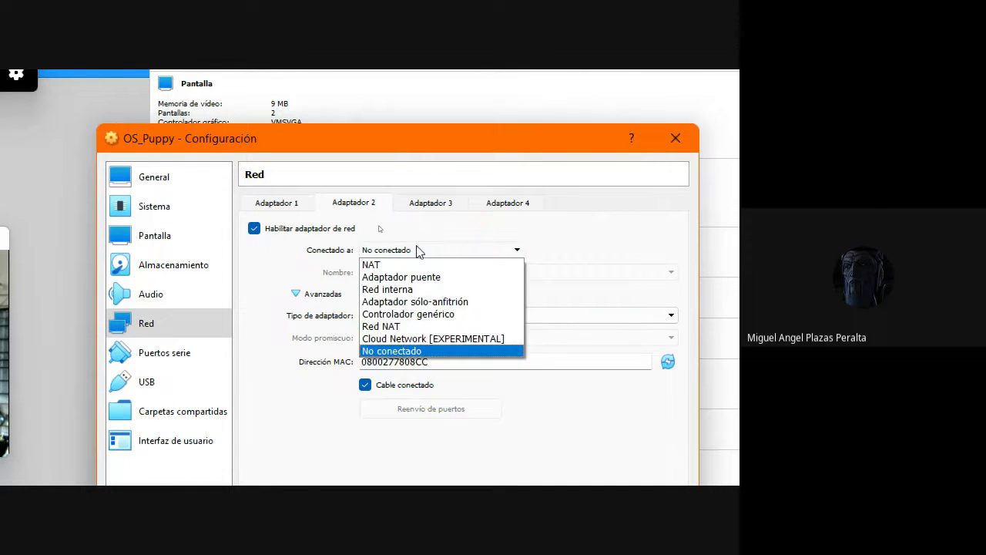
{"action": "left_click", "coordinate": [409, 297]}
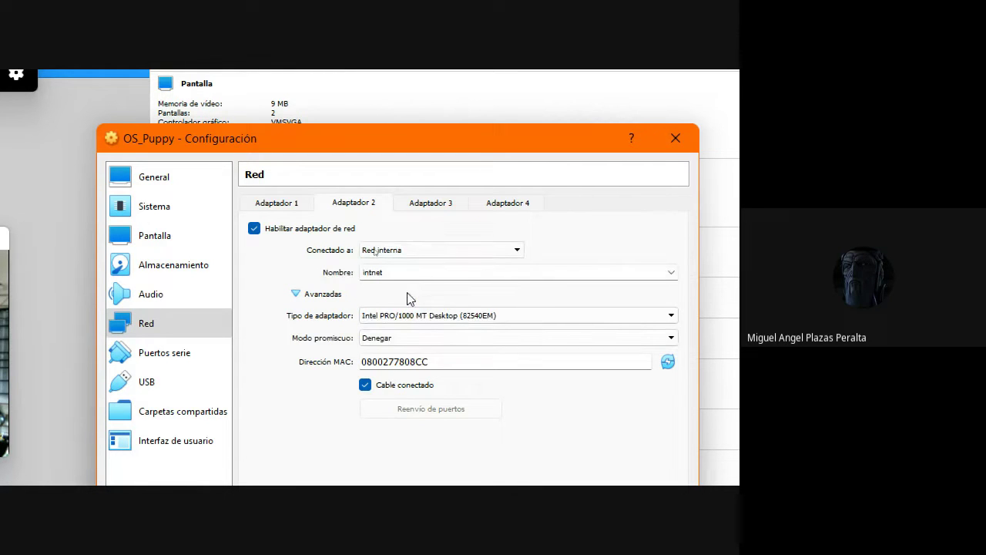
{"action": "left_click", "coordinate": [414, 322]}
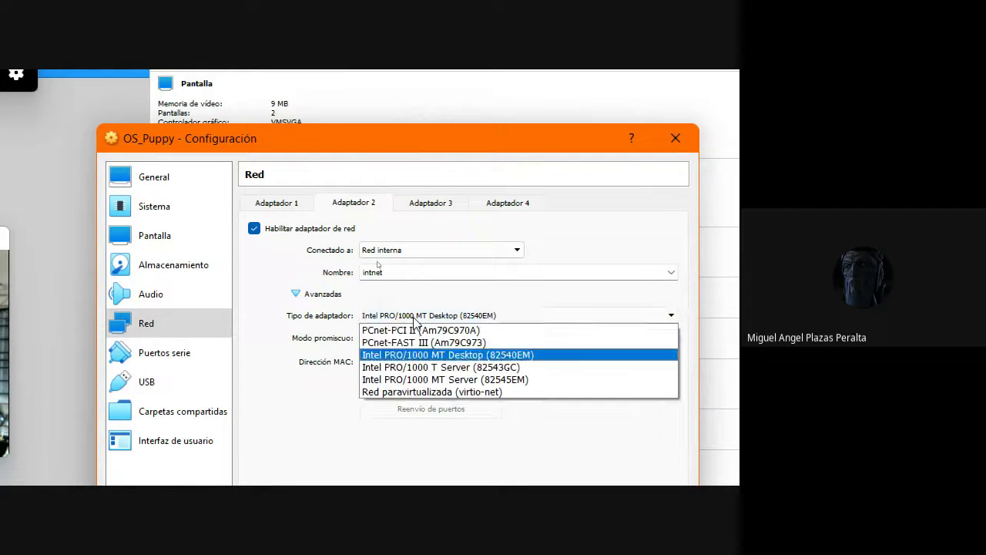
{"action": "left_click", "coordinate": [426, 354]}
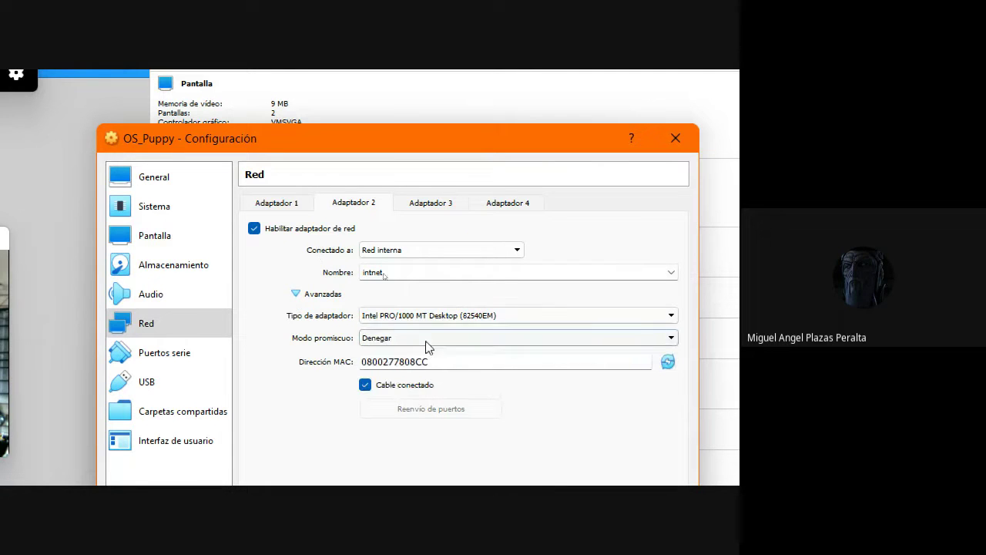
Switch Adapter 2 to Adaptador puente and review the host network interfaces it can bridge
{"action": "left_click", "coordinate": [434, 253]}
{"action": "left_click", "coordinate": [421, 276]}
{"action": "left_click", "coordinate": [419, 273]}
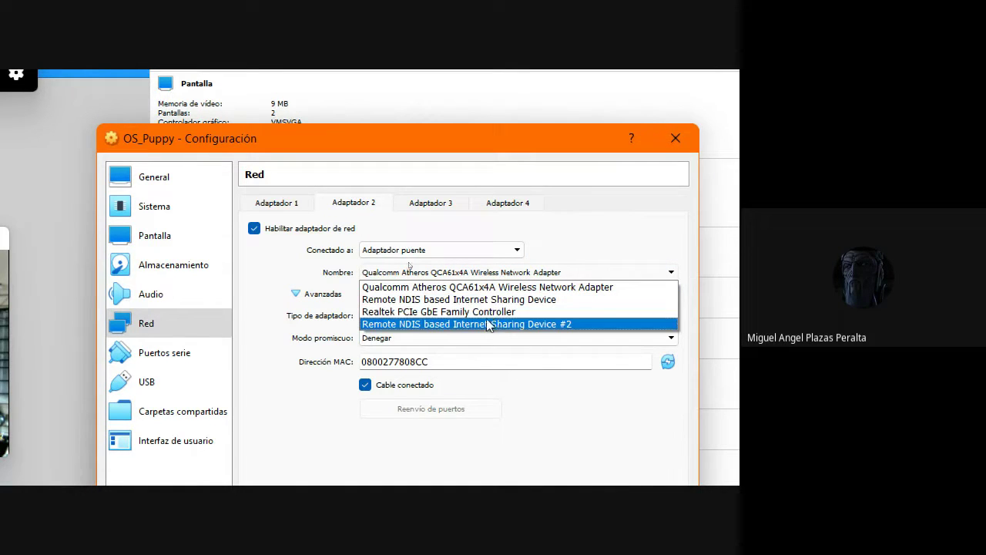
{"action": "left_click", "coordinate": [408, 256]}
Try NAT as Adapter 2's connection type and review the adapter types offered with it
{"action": "left_click", "coordinate": [410, 252]}
{"action": "left_click", "coordinate": [382, 264]}
{"action": "left_click", "coordinate": [394, 252]}
{"action": "left_click", "coordinate": [389, 264]}
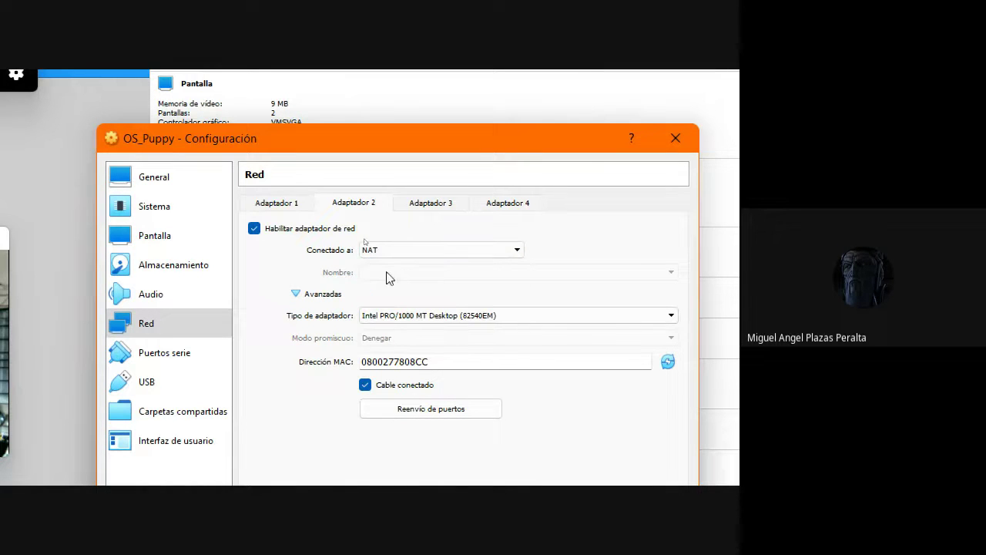
{"action": "left_click", "coordinate": [422, 316]}
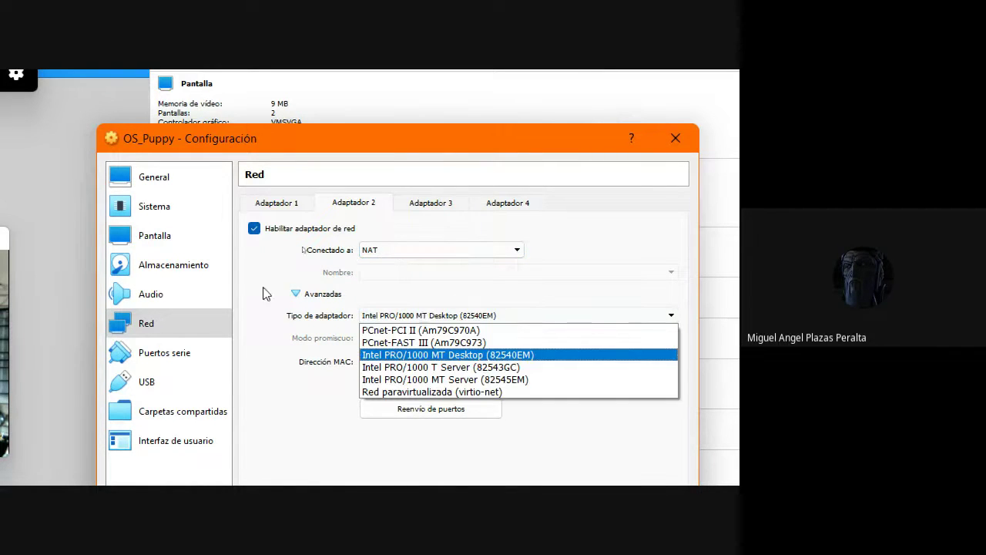
{"action": "left_click", "coordinate": [266, 293]}
Try Adaptador puente as Adapter 2's connection type and review the host interfaces it can bridge
{"action": "left_click", "coordinate": [373, 249]}
{"action": "left_click", "coordinate": [385, 275]}
{"action": "left_click", "coordinate": [404, 275]}
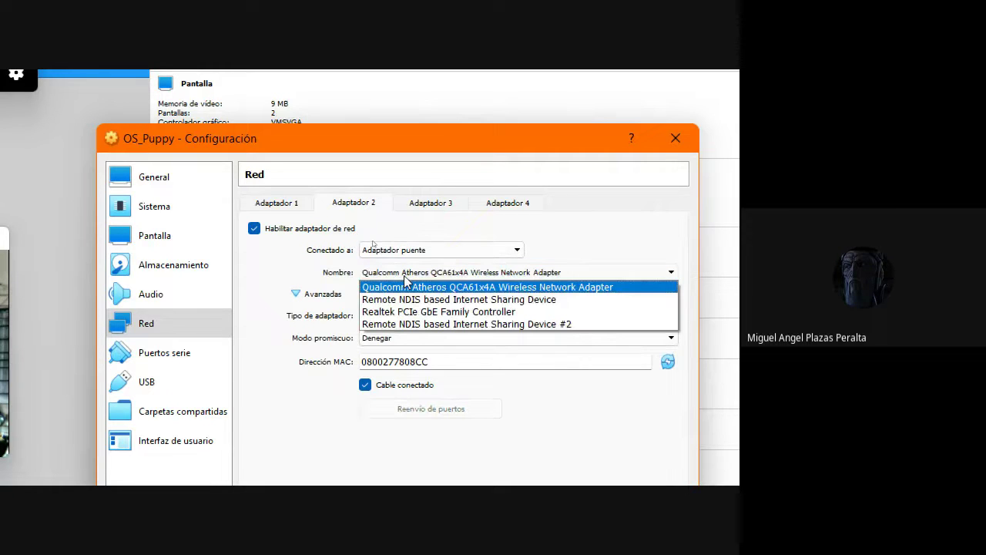
{"action": "left_click", "coordinate": [343, 314]}
Try Adaptador sólo-anfitrión and Controlador genérico as Adapter 2's connection type, reviewing the adapter types for the generic driver
{"action": "left_click", "coordinate": [373, 250]}
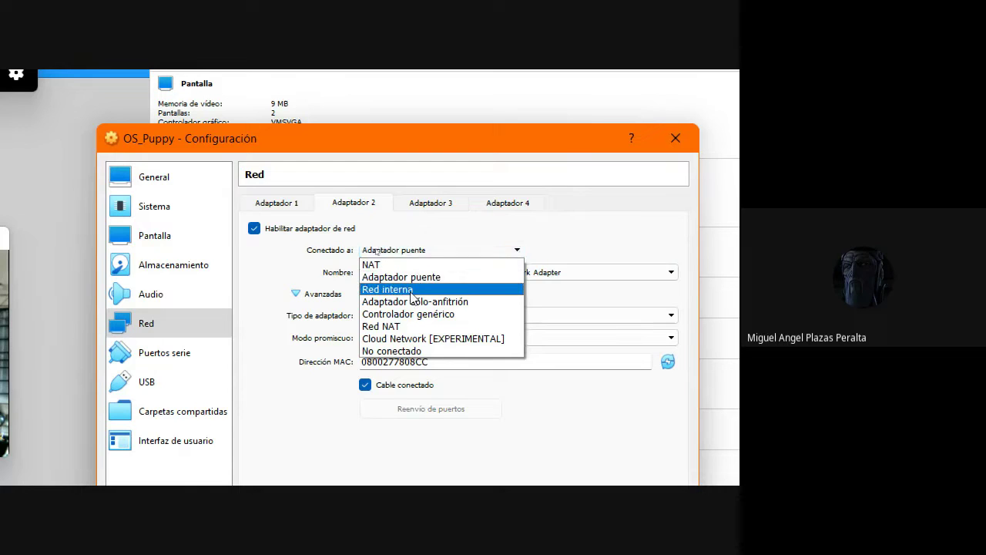
{"action": "left_click", "coordinate": [417, 301]}
{"action": "left_click", "coordinate": [404, 252]}
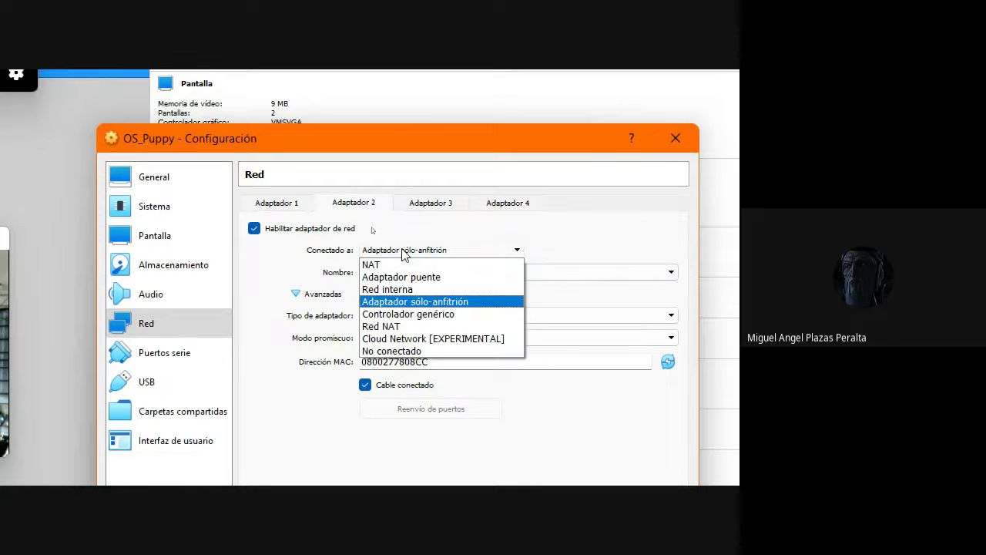
{"action": "left_click", "coordinate": [418, 316]}
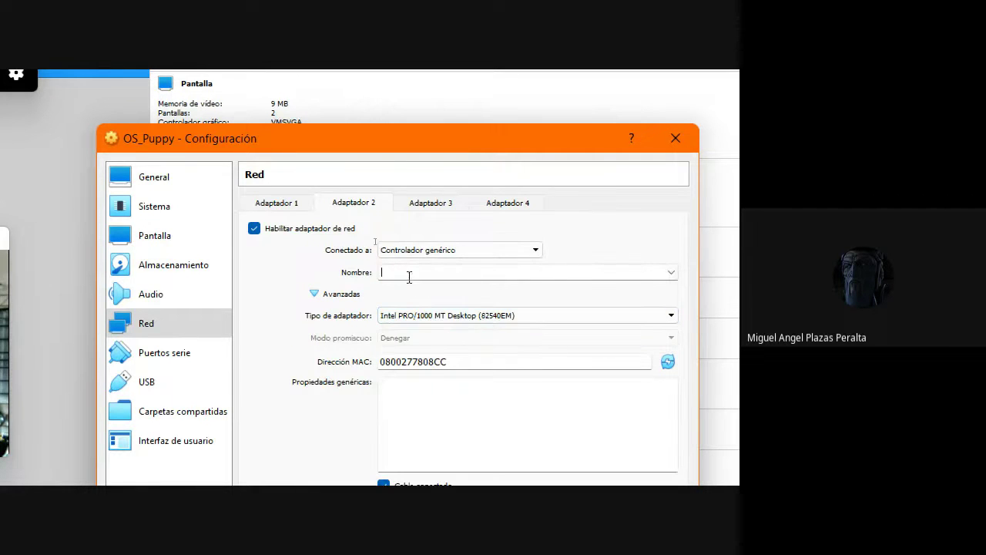
{"action": "left_click", "coordinate": [432, 315]}
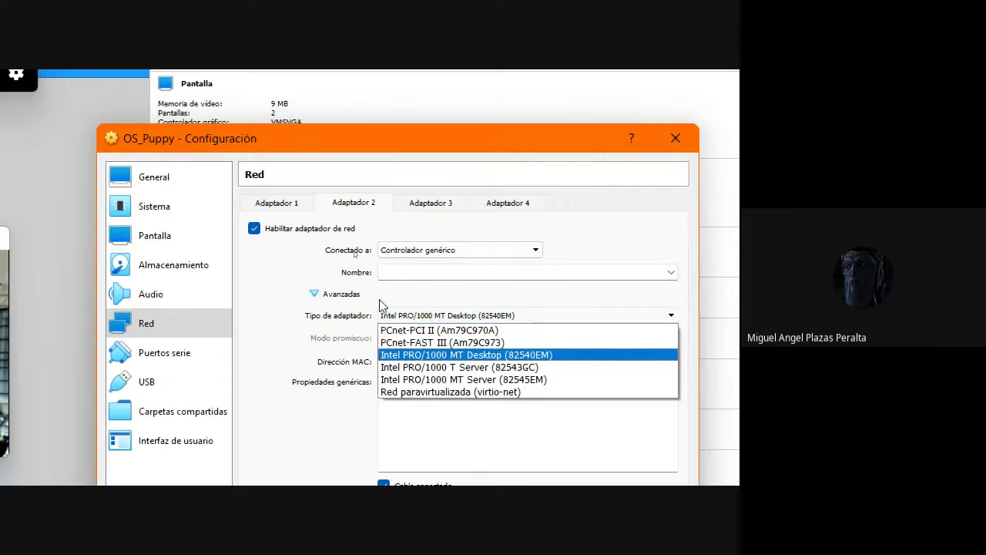
{"action": "left_click", "coordinate": [359, 270]}
Try Red NAT as Adapter 2's connection type and check the network names it offers
{"action": "left_click", "coordinate": [429, 250]}
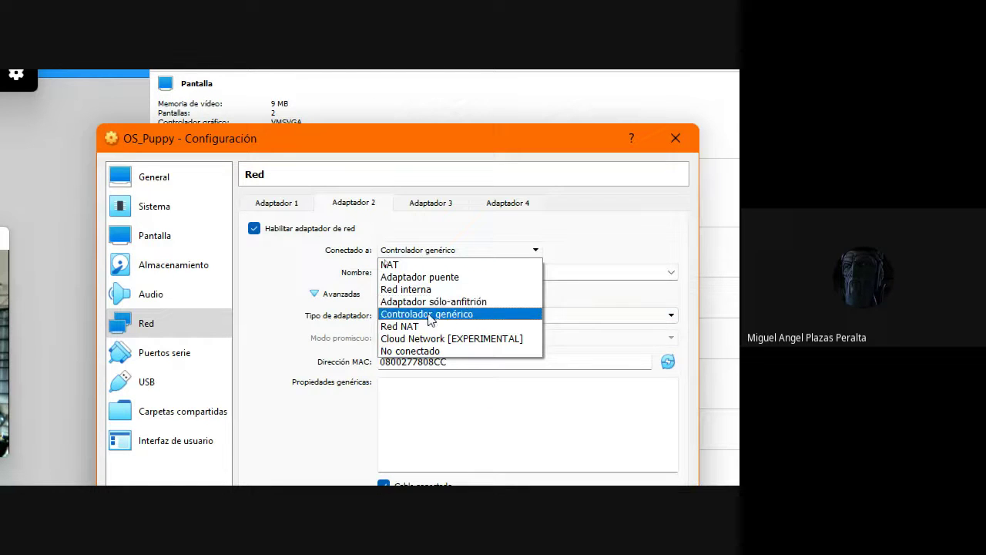
{"action": "left_click", "coordinate": [431, 324]}
{"action": "left_click", "coordinate": [425, 247]}
{"action": "key", "text": "Escape"}
{"action": "left_click", "coordinate": [411, 275]}
{"action": "left_click", "coordinate": [411, 275]}
Attach Adapter 2 to Adaptador puente using the Qualcomm Atheros QCA61x4A Wireless Network Adapter
{"action": "left_click", "coordinate": [378, 252]}
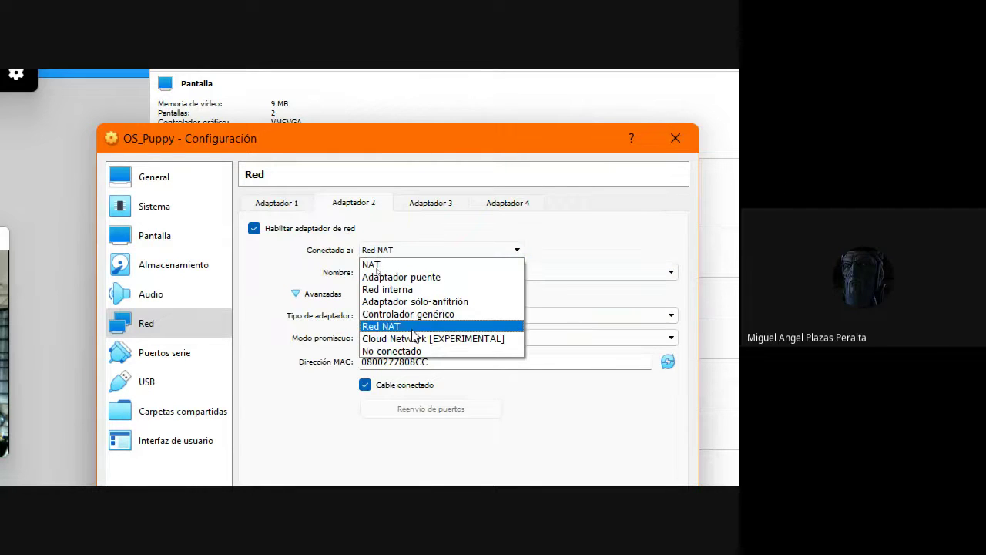
{"action": "left_click", "coordinate": [392, 281]}
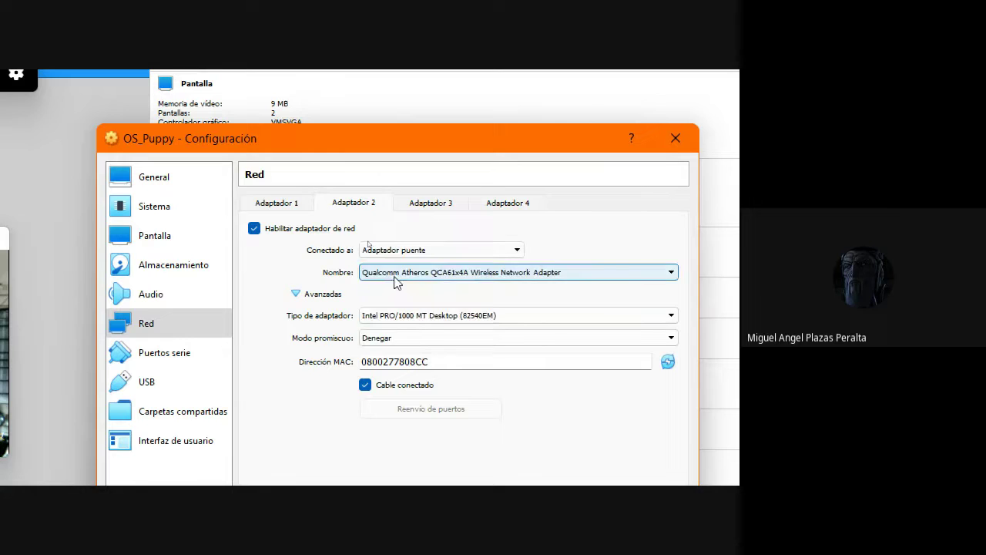
{"action": "left_click", "coordinate": [395, 277]}
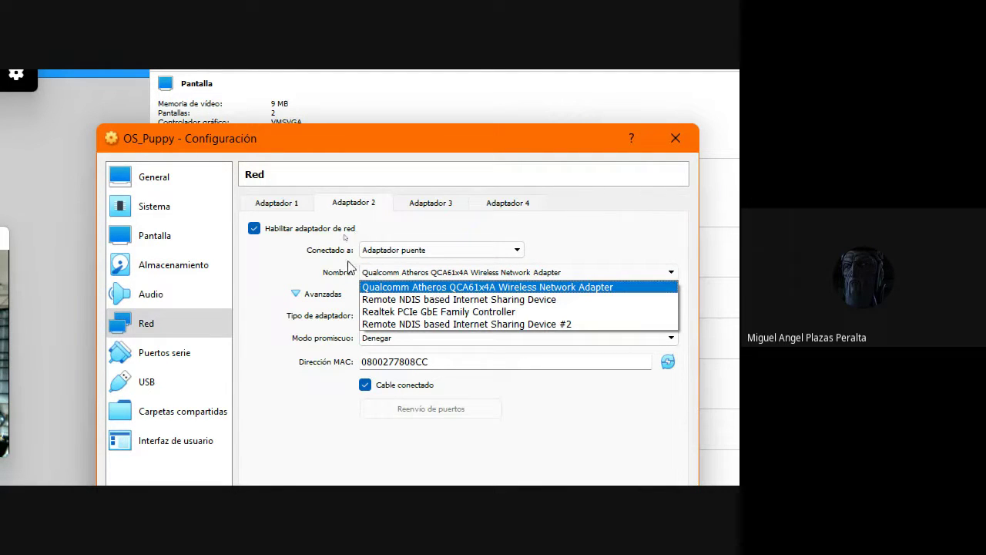
{"action": "left_click", "coordinate": [349, 266]}
{"action": "left_click", "coordinate": [401, 250]}
{"action": "left_click", "coordinate": [393, 275]}
{"action": "left_click", "coordinate": [399, 273]}
{"action": "left_click", "coordinate": [420, 290]}
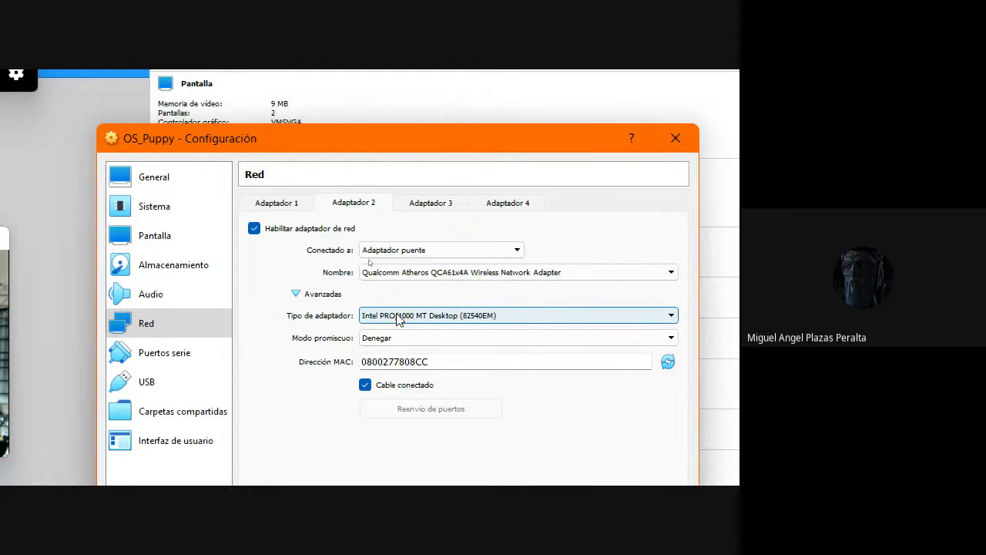
Review Adapter 2's adapter types and set its promiscuous mode to Permitir todo
{"action": "left_click", "coordinate": [407, 318]}
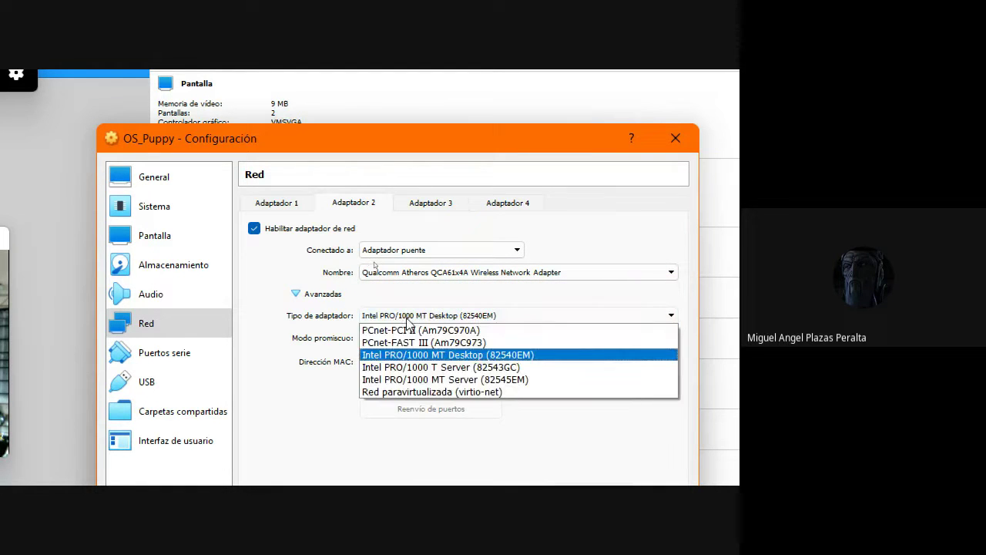
{"action": "left_click", "coordinate": [271, 293]}
{"action": "left_click", "coordinate": [429, 340]}
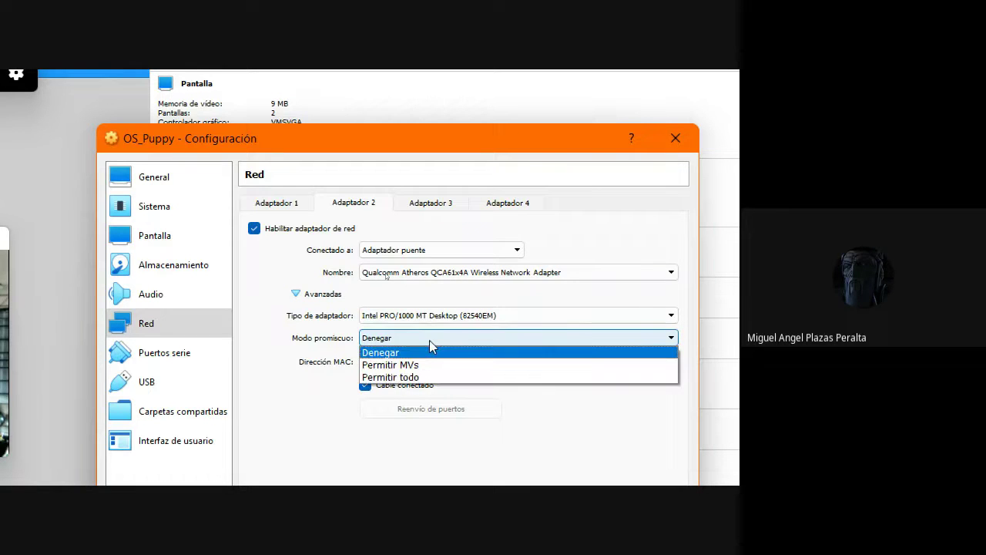
{"action": "left_click", "coordinate": [420, 378]}
{"action": "left_click", "coordinate": [416, 337]}
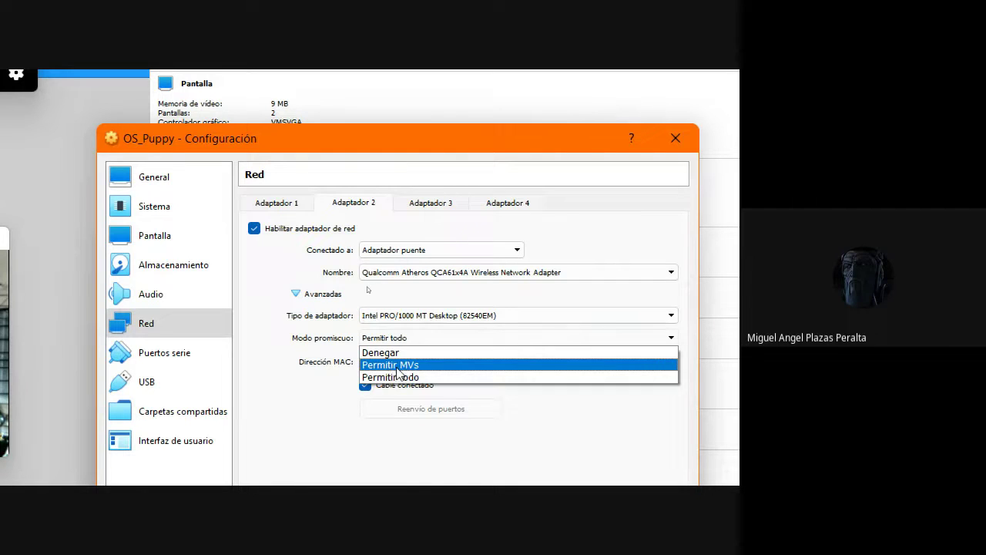
{"action": "left_click", "coordinate": [348, 378]}
{"action": "left_click", "coordinate": [461, 361]}
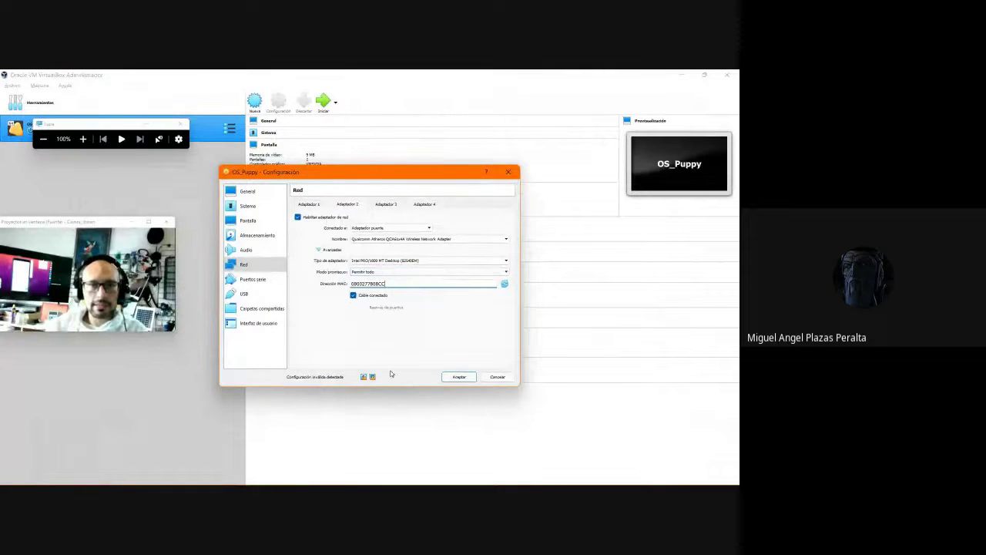
{"action": "left_click", "coordinate": [379, 377]}
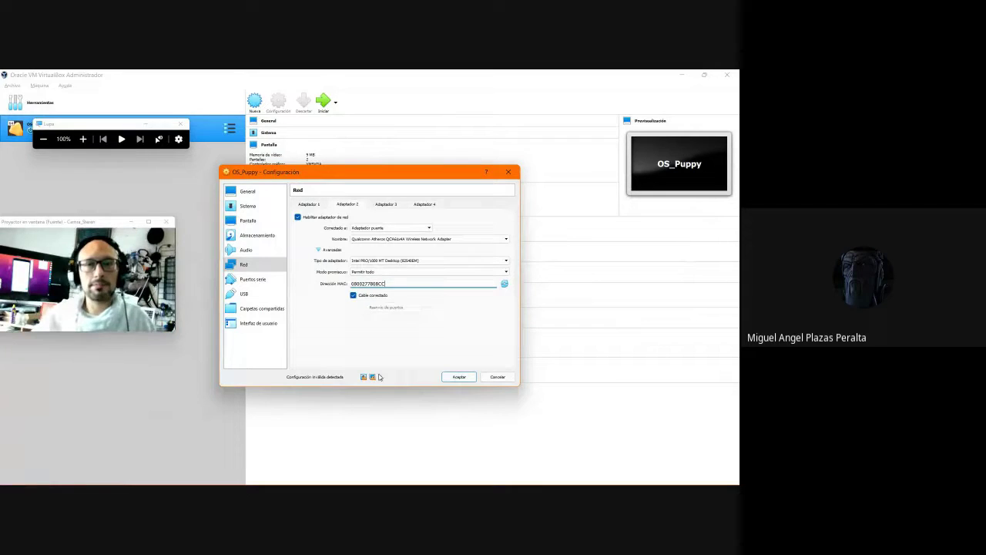
Enable serial port 1 of the virtual machine and check the port numbers it offers
{"action": "left_click", "coordinate": [253, 279]}
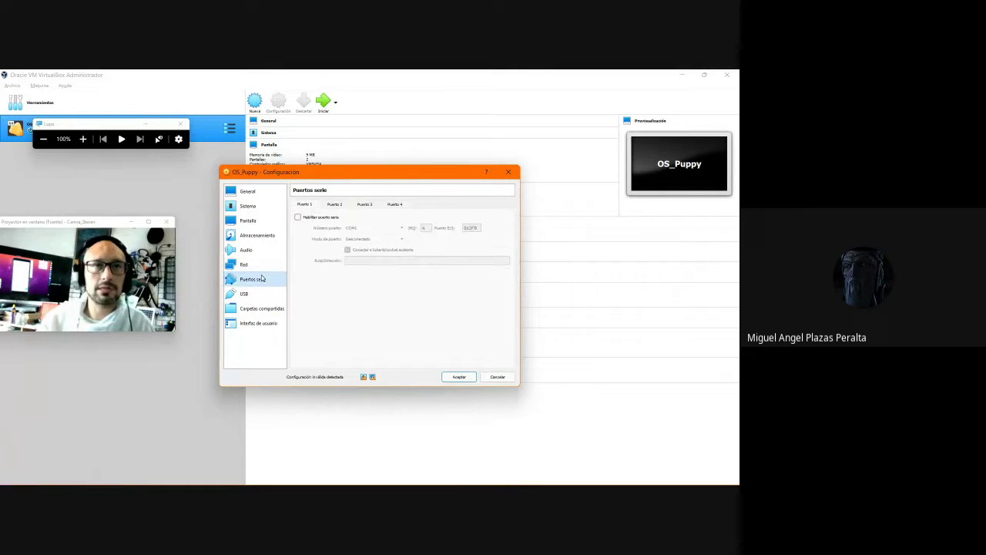
{"action": "left_click", "coordinate": [298, 218]}
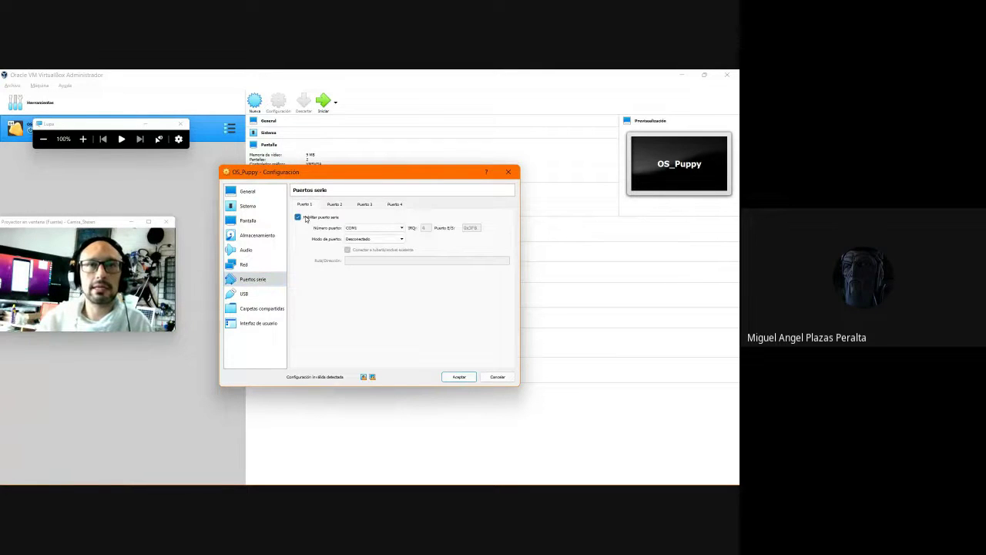
{"action": "left_click", "coordinate": [393, 228]}
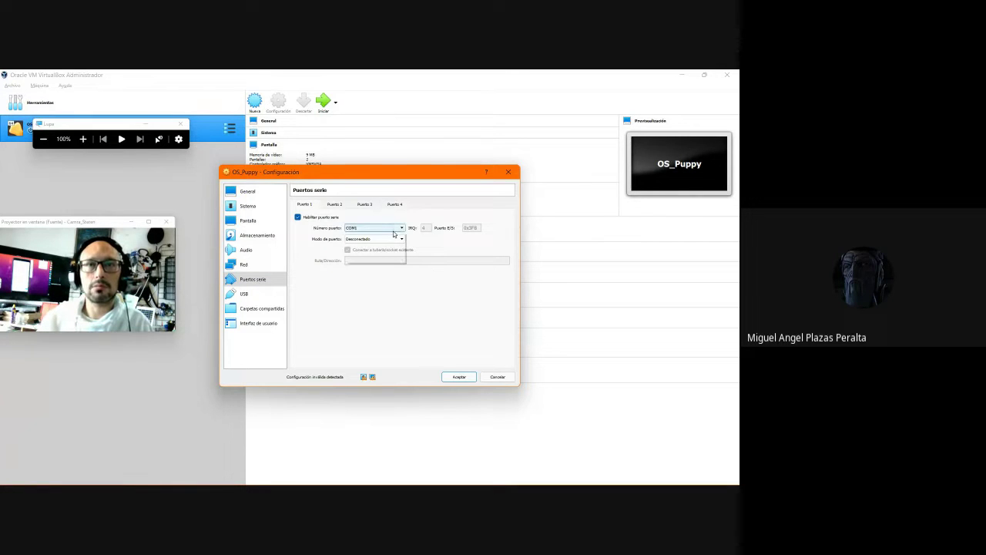
{"action": "left_click", "coordinate": [433, 249]}
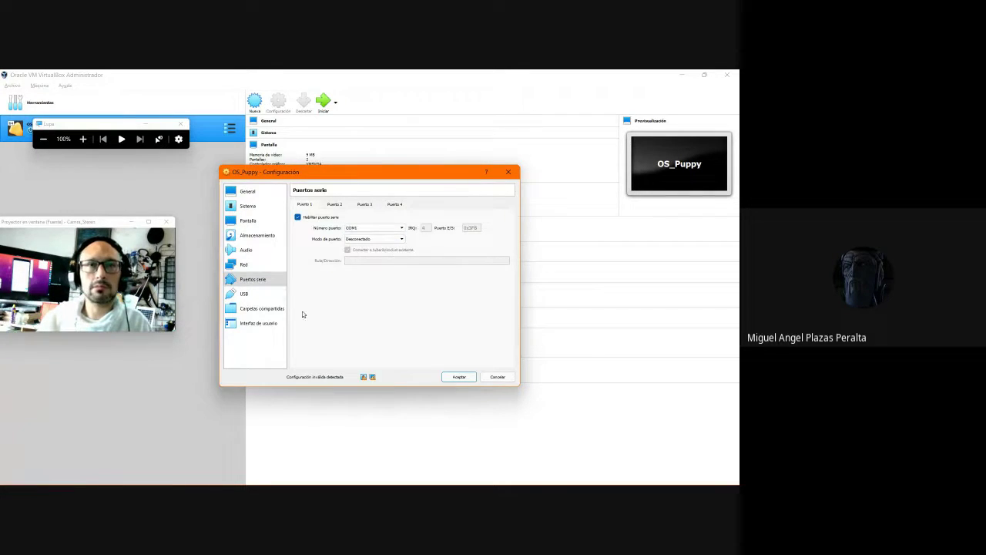
Add an empty USB device filter and set its Remoto option to Sí
{"action": "left_click", "coordinate": [261, 299]}
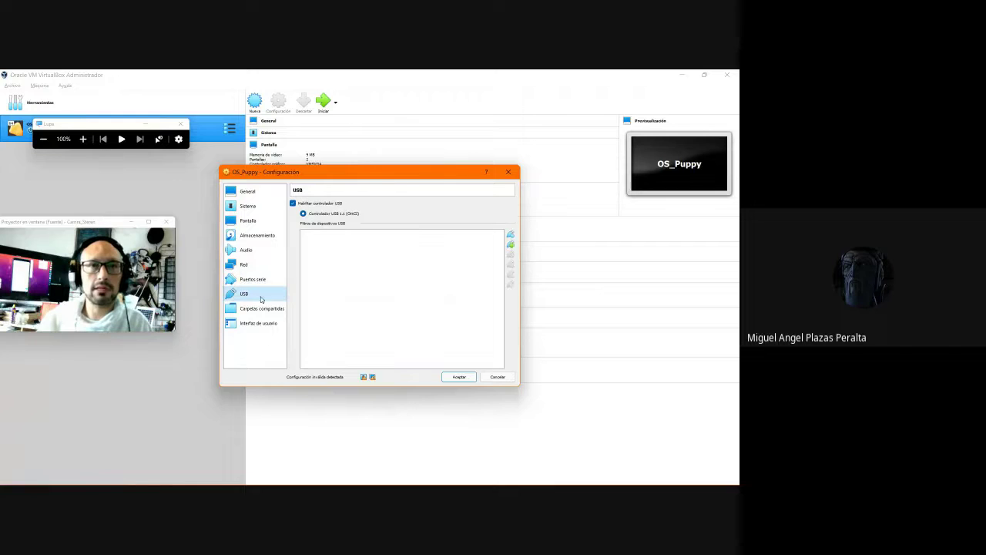
{"action": "left_click", "coordinate": [511, 235]}
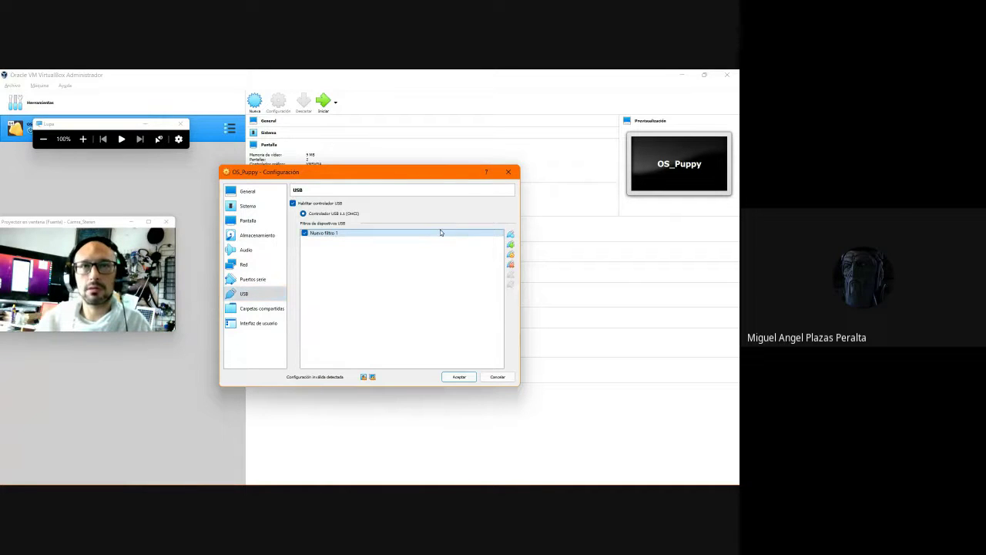
{"action": "double_click", "coordinate": [333, 232]}
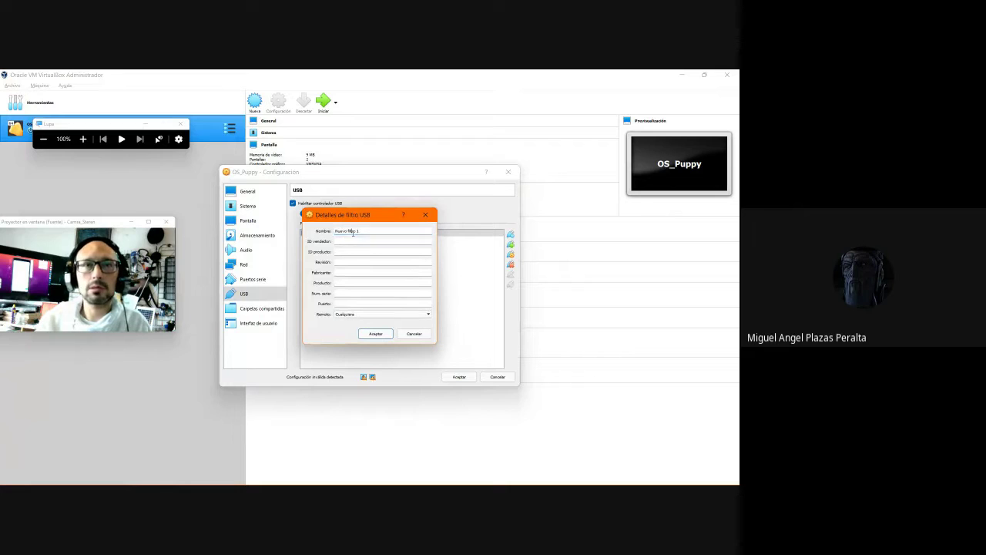
{"action": "left_click_drag", "start_coordinate": [334, 231], "coordinate": [353, 231]}
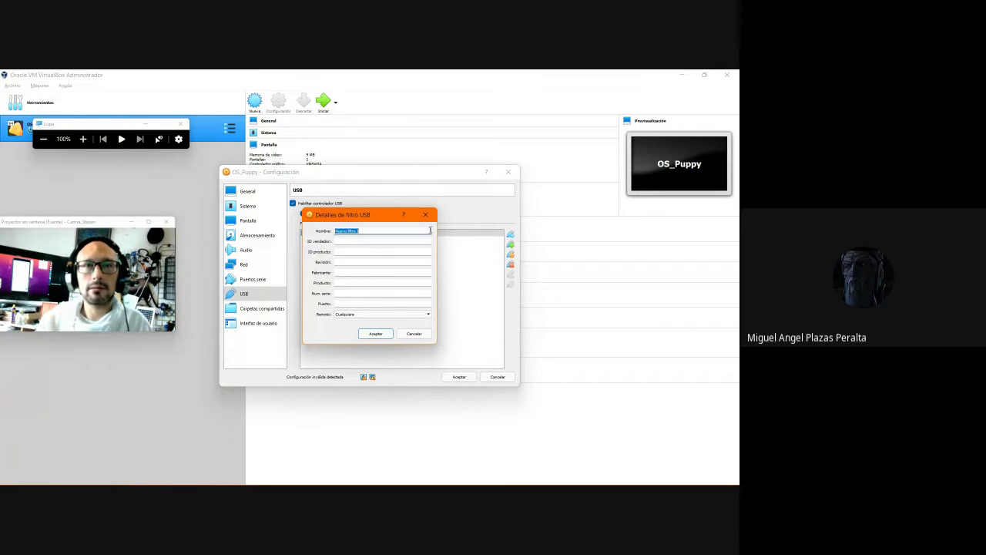
{"action": "left_click", "coordinate": [376, 316]}
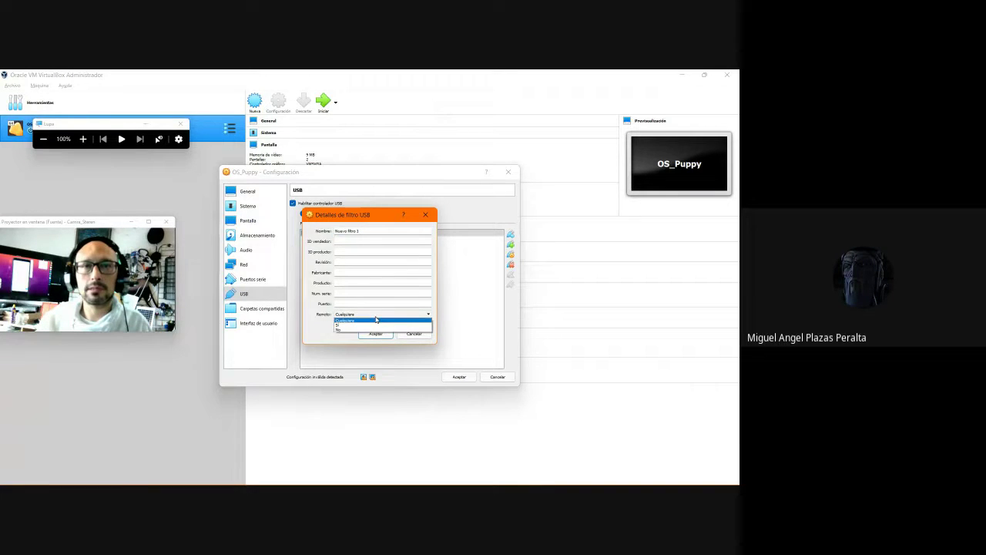
{"action": "left_click", "coordinate": [320, 325]}
{"action": "left_click", "coordinate": [347, 314]}
{"action": "left_click", "coordinate": [343, 314]}
{"action": "left_click", "coordinate": [343, 315]}
{"action": "left_click", "coordinate": [346, 325]}
{"action": "left_click", "coordinate": [375, 333]}
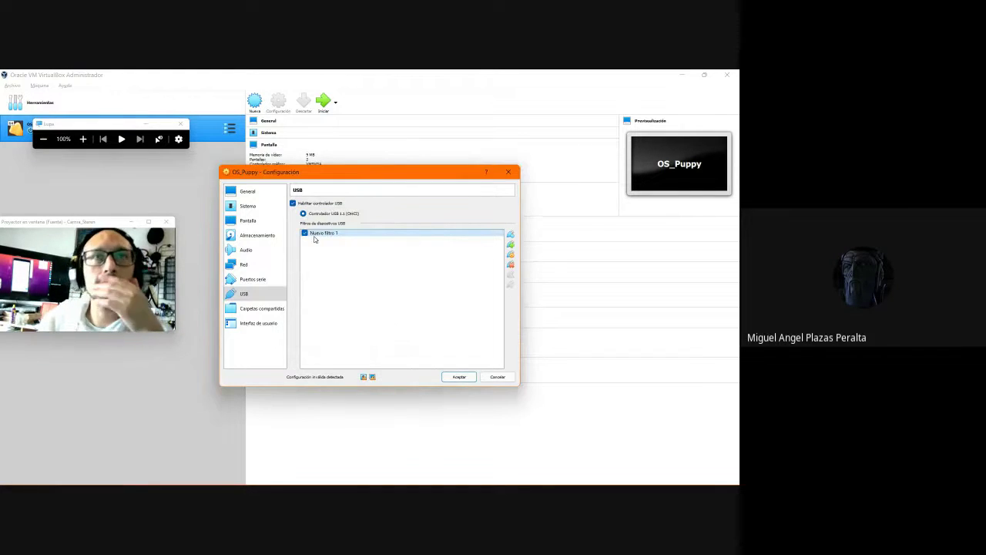
Start a new shared folder for the machine and choose the Particion_12 (Q:) drive as its path
{"action": "left_click", "coordinate": [262, 309]}
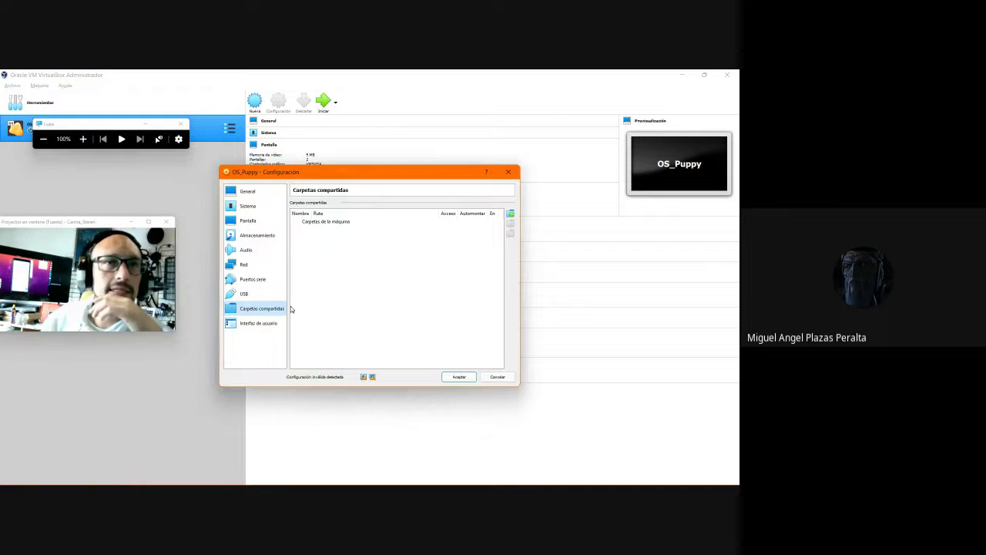
{"action": "left_click", "coordinate": [511, 215]}
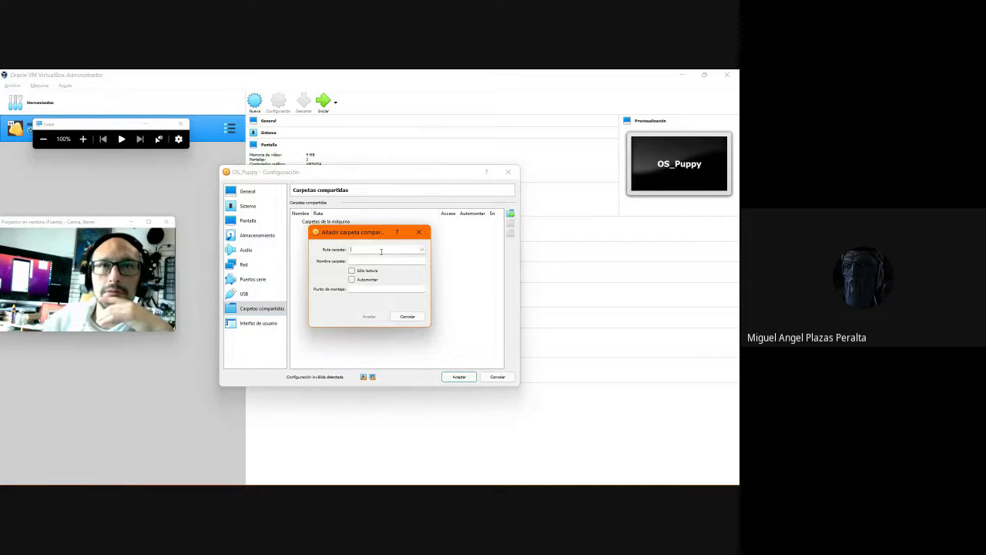
{"action": "left_click", "coordinate": [421, 250]}
{"action": "left_click", "coordinate": [381, 270]}
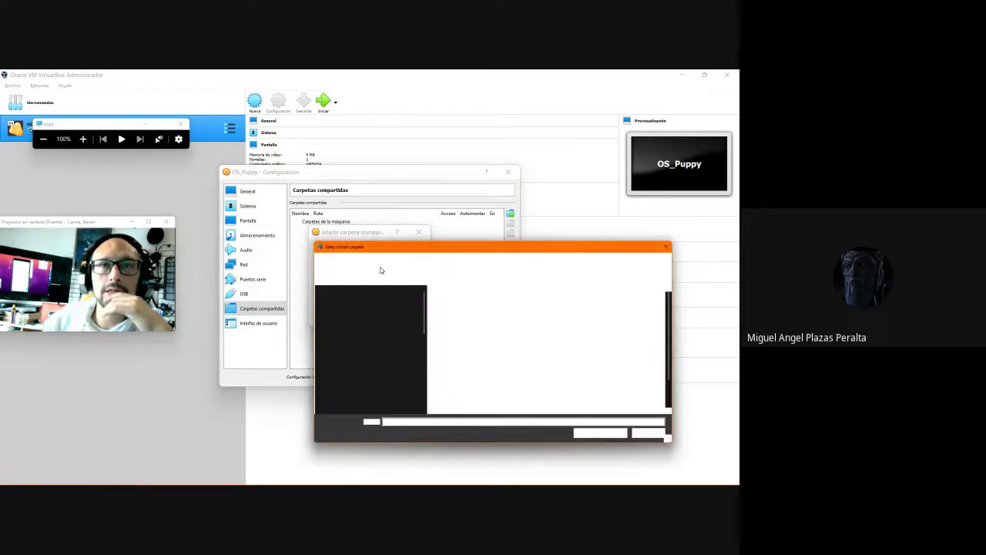
{"action": "scroll", "coordinate": [385, 354], "scroll_direction": "down", "scroll_amount": 6}
{"action": "scroll", "coordinate": [378, 385], "scroll_direction": "down", "scroll_amount": 1}
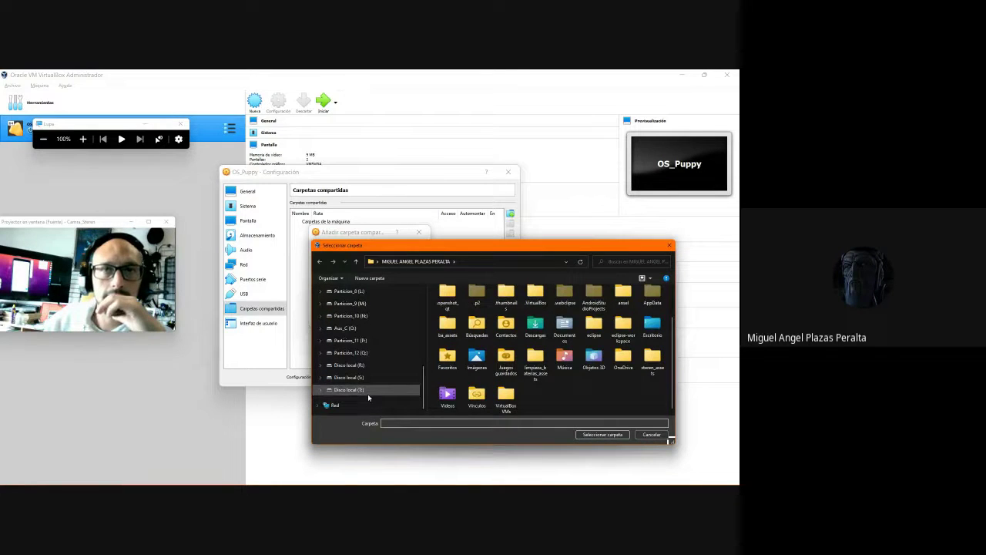
{"action": "left_click", "coordinate": [368, 393]}
{"action": "scroll", "coordinate": [358, 390], "scroll_direction": "up", "scroll_amount": 1}
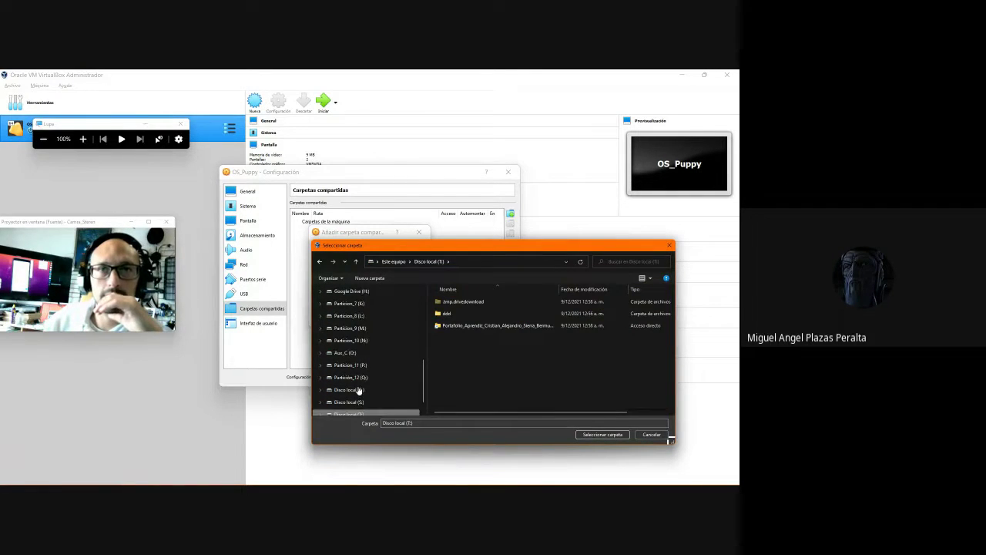
{"action": "scroll", "coordinate": [358, 391], "scroll_direction": "down", "scroll_amount": 1}
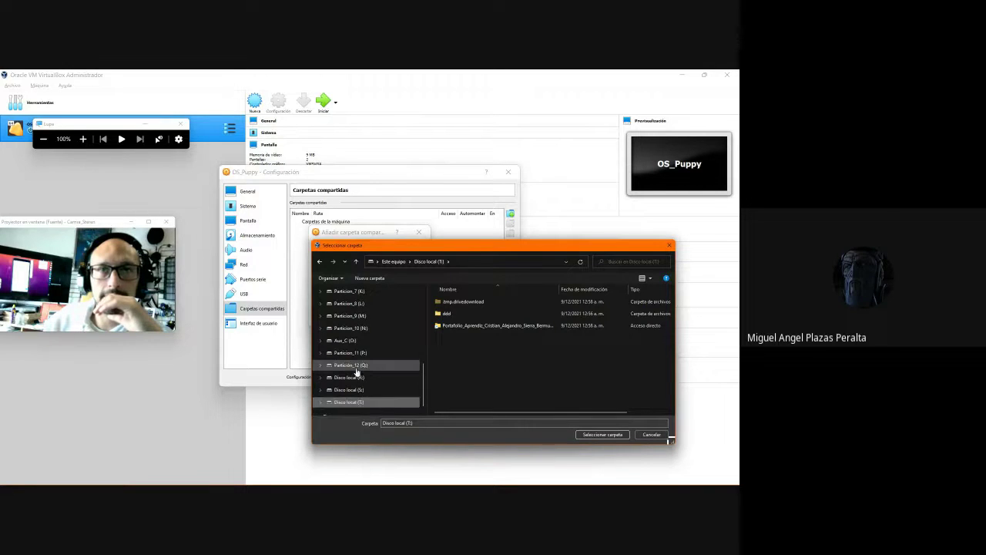
{"action": "left_click", "coordinate": [357, 367]}
{"action": "left_click", "coordinate": [603, 435]}
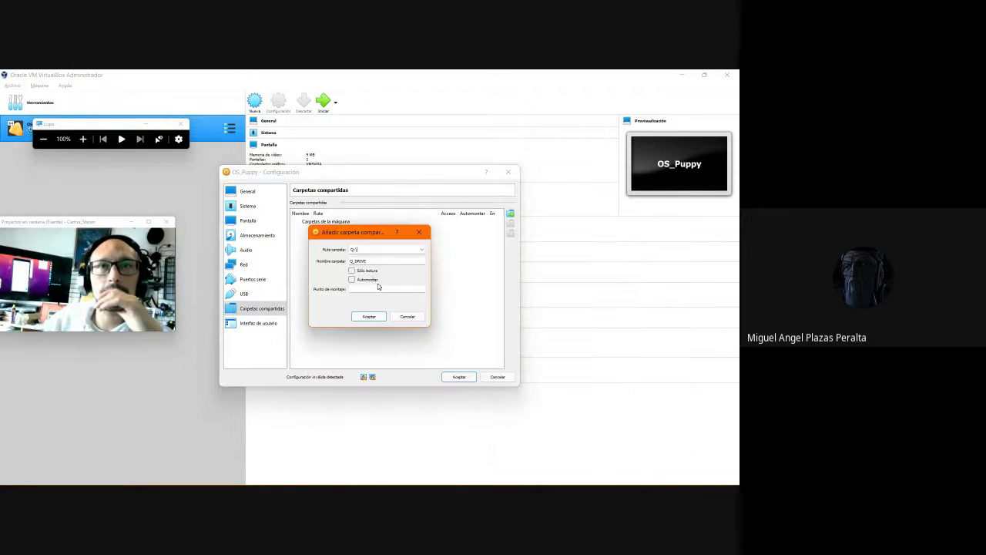
Enable Automontar without read-only access for the Q_DRIVE shared folder and add it
{"action": "left_click", "coordinate": [352, 271]}
{"action": "left_click", "coordinate": [352, 280]}
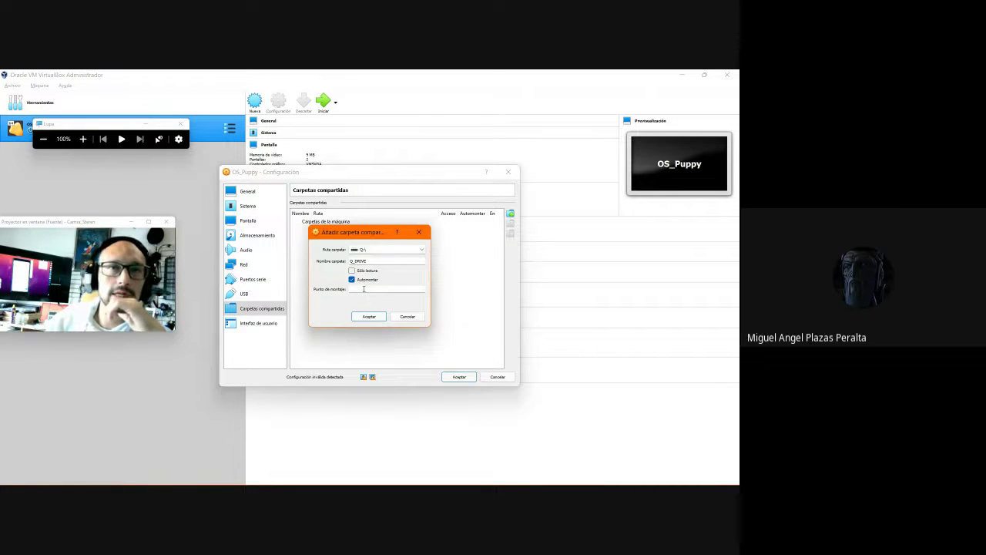
{"action": "left_click", "coordinate": [370, 318]}
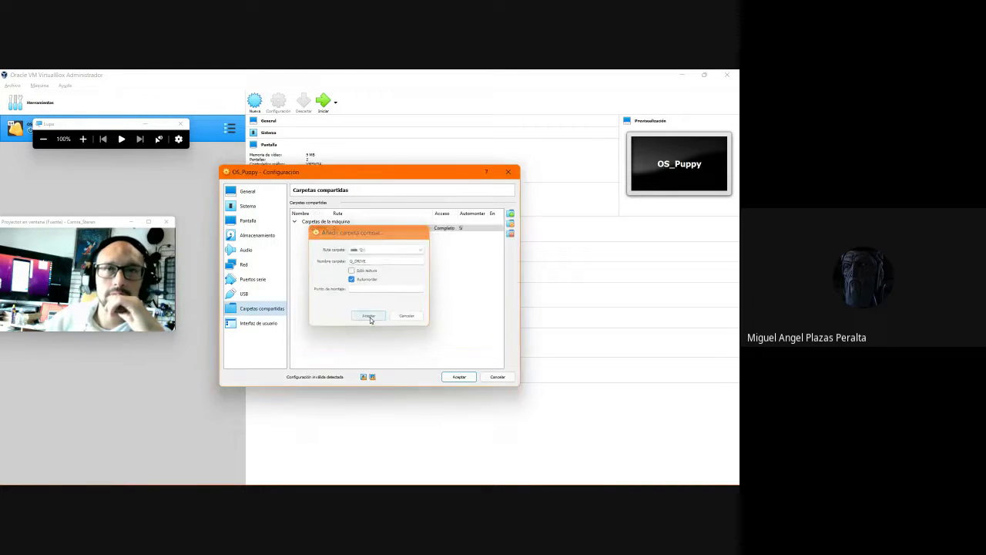
In the user interface settings, select Guardar estado and Apagar under Máquina and remove the Máquina menu from the menu bar
{"action": "left_click", "coordinate": [282, 325]}
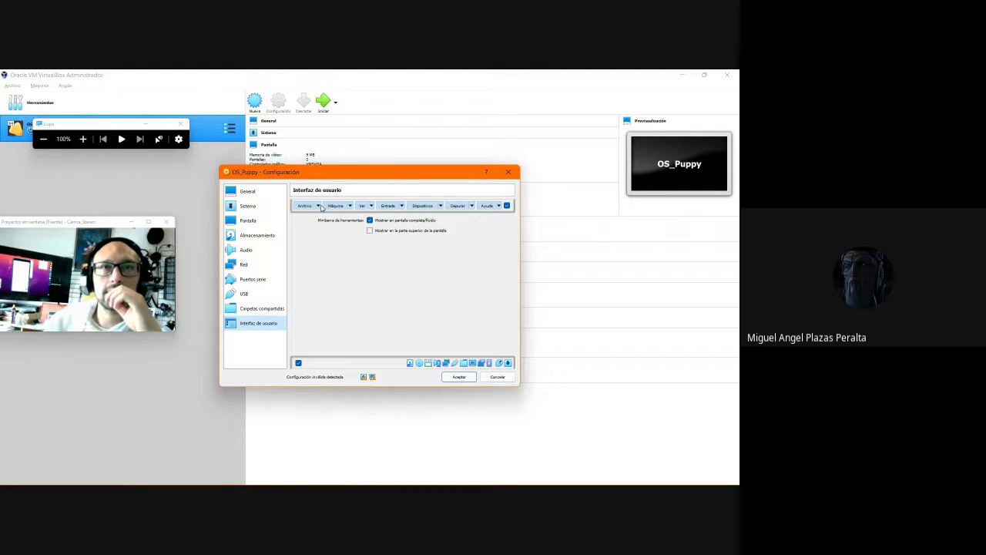
{"action": "left_click", "coordinate": [319, 205]}
{"action": "left_click", "coordinate": [350, 205]}
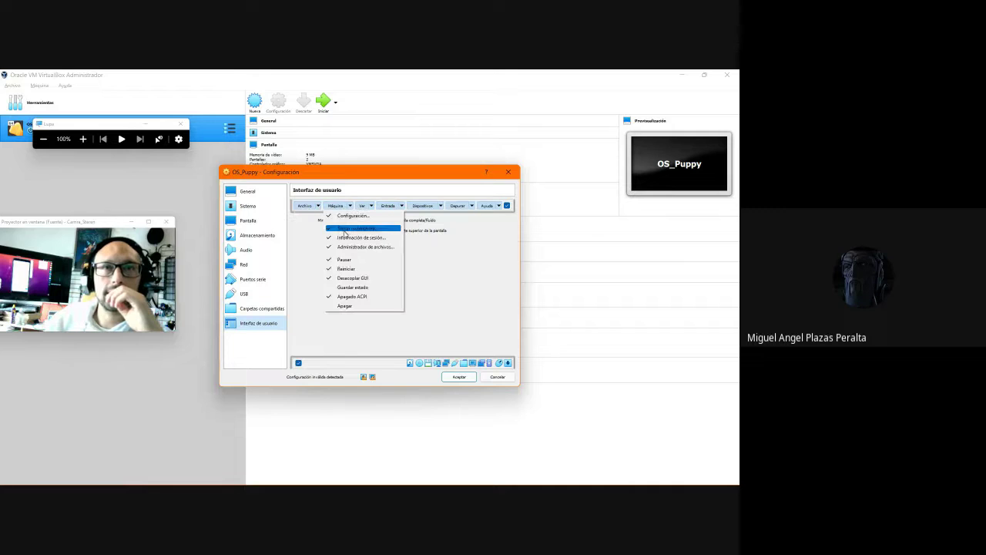
{"action": "left_click", "coordinate": [339, 287]}
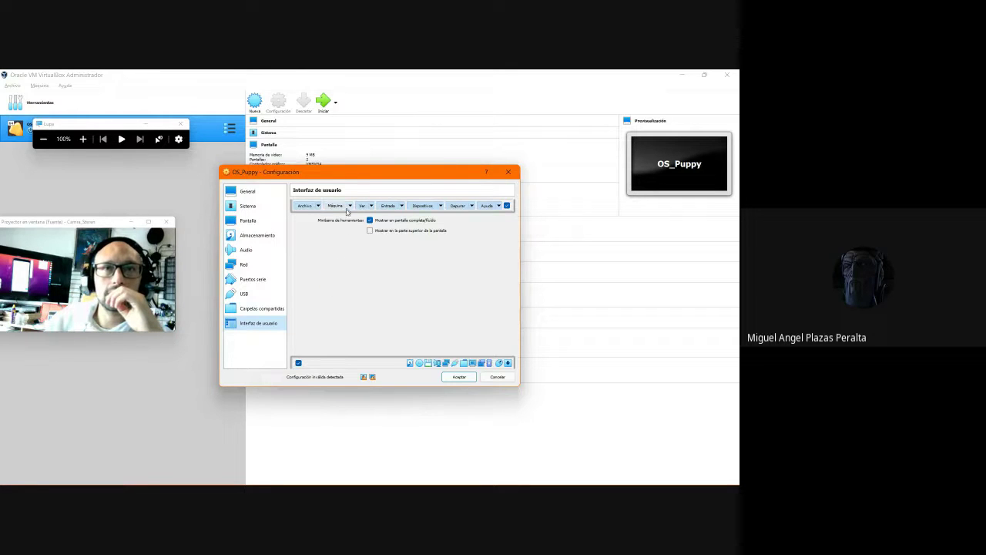
{"action": "left_click", "coordinate": [349, 205]}
{"action": "left_click", "coordinate": [332, 308]}
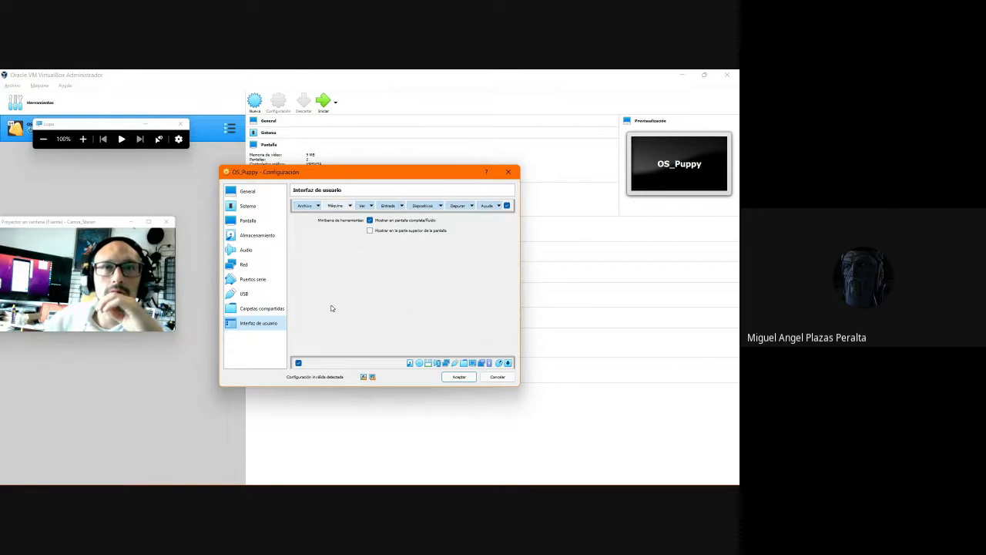
Remove the Dispositivos menu from the machine's menu bar and set the mini toolbar to show at the top of the screen
{"action": "left_click", "coordinate": [372, 205]}
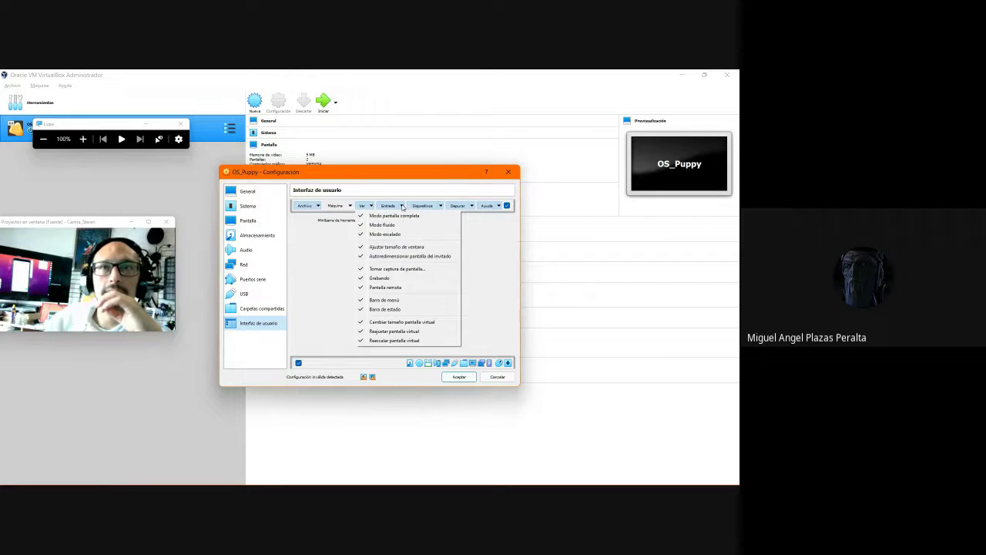
{"action": "left_click", "coordinate": [402, 206]}
{"action": "left_click", "coordinate": [431, 207]}
{"action": "left_click", "coordinate": [436, 222]}
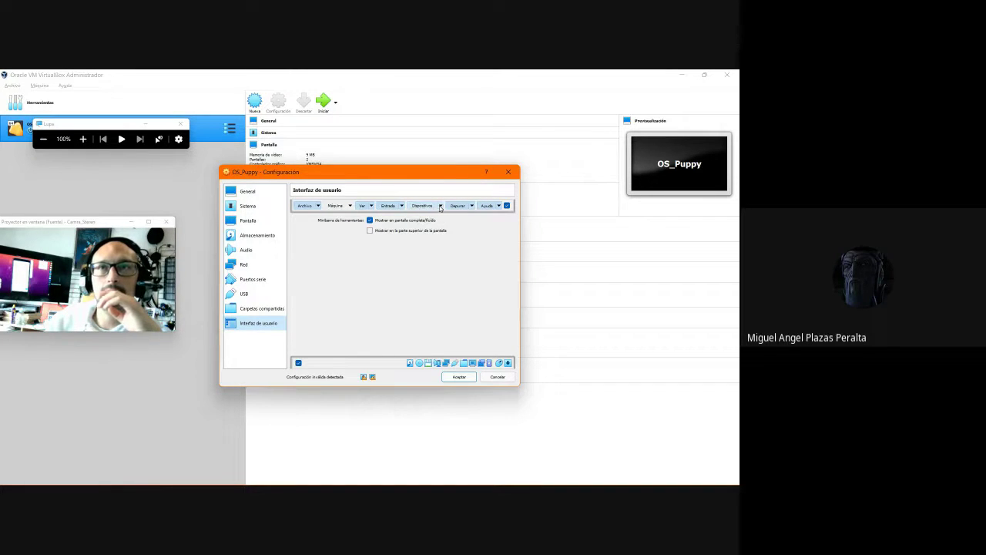
{"action": "left_click", "coordinate": [441, 206]}
{"action": "left_click", "coordinate": [471, 206]}
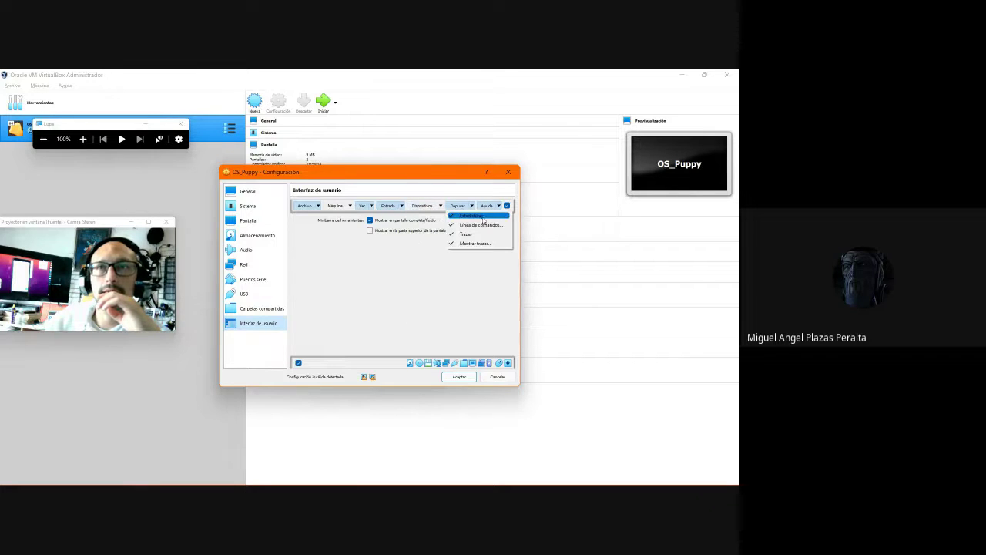
{"action": "left_click", "coordinate": [498, 207]}
{"action": "left_click", "coordinate": [390, 262]}
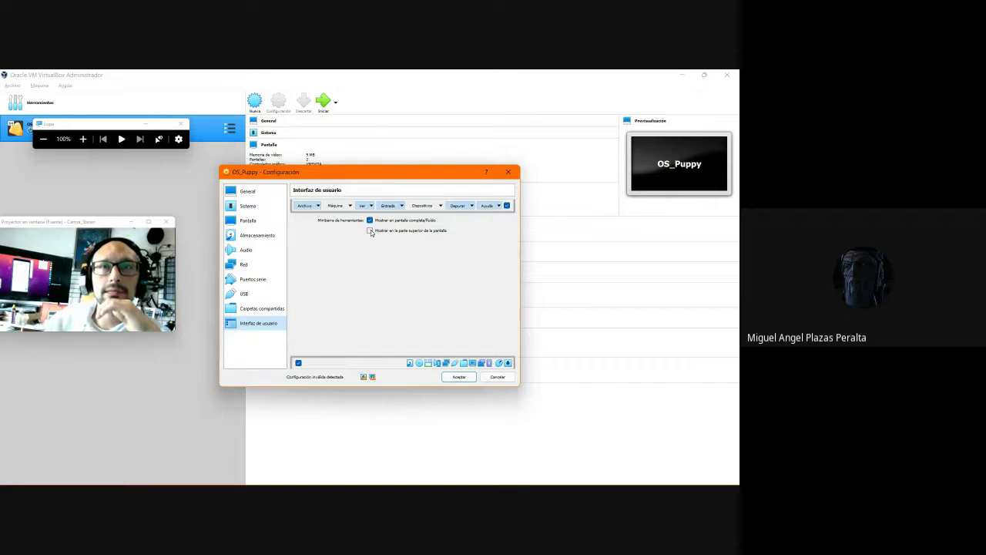
{"action": "left_click", "coordinate": [370, 231]}
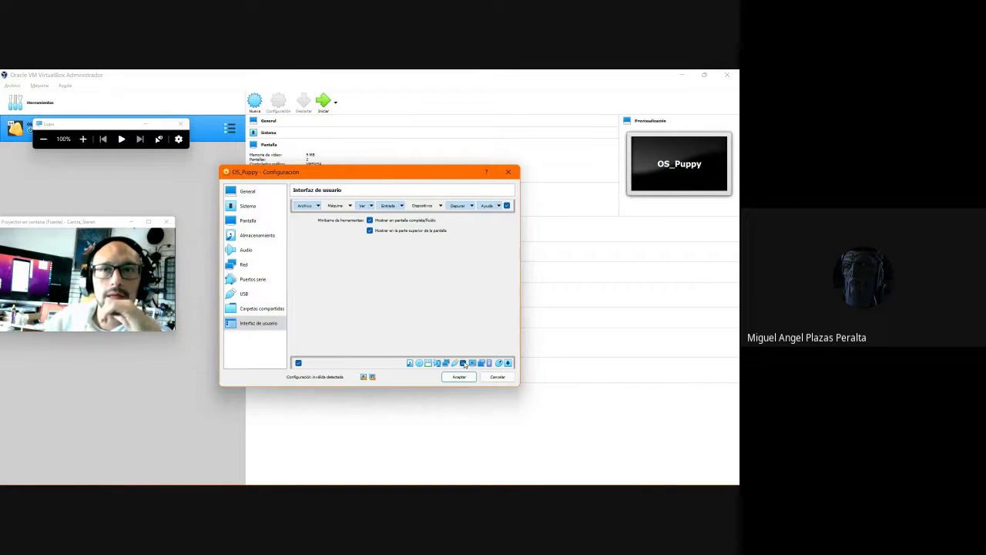
Examine the invalid configuration warnings and review the storage, general and system processor settings of the machine
{"action": "mouse_move", "coordinate": [368, 377]}
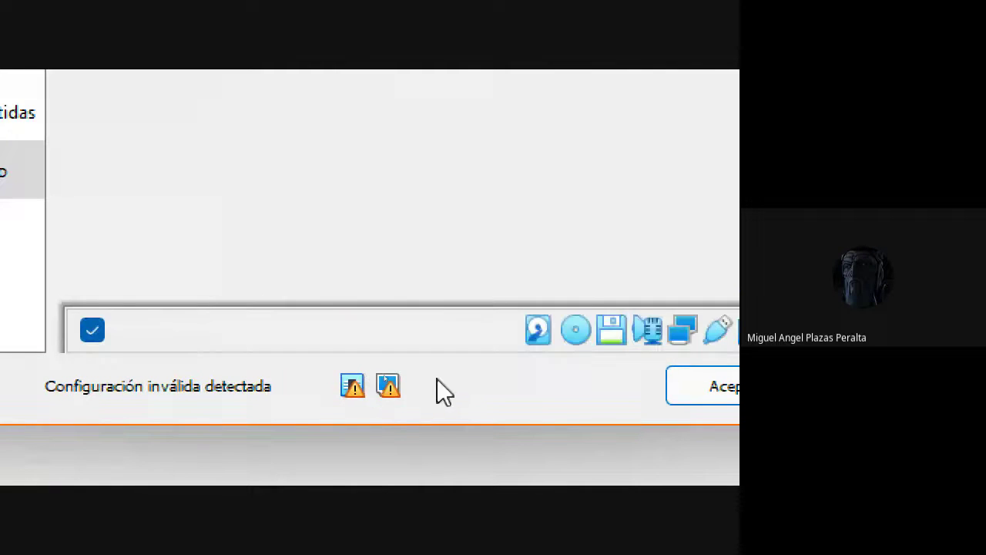
{"action": "mouse_move", "coordinate": [354, 380]}
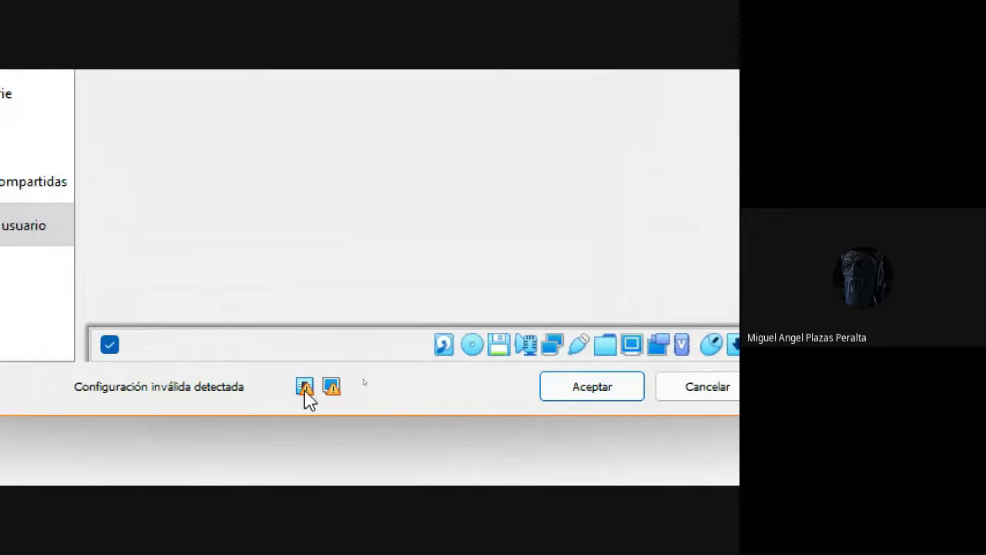
{"action": "mouse_move", "coordinate": [303, 388]}
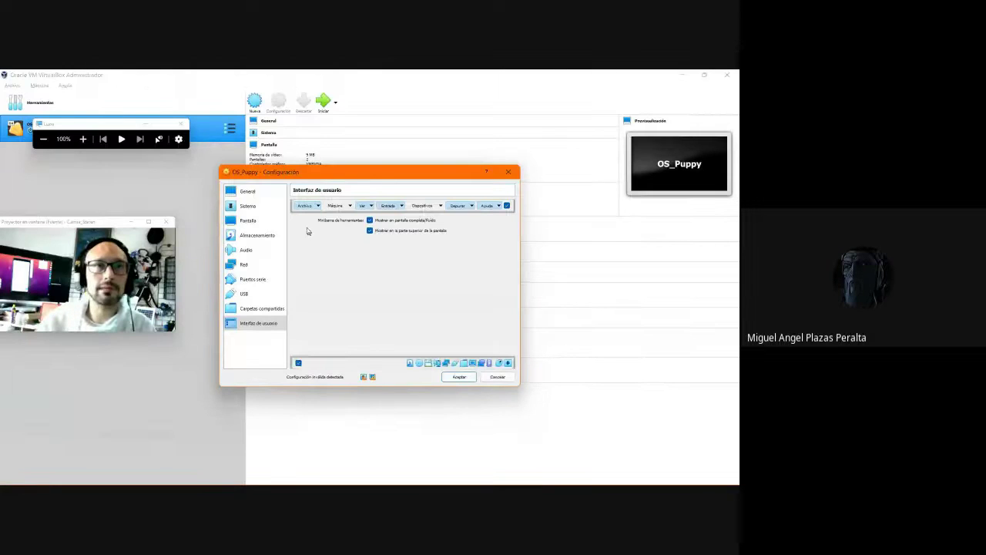
{"action": "left_click", "coordinate": [258, 235]}
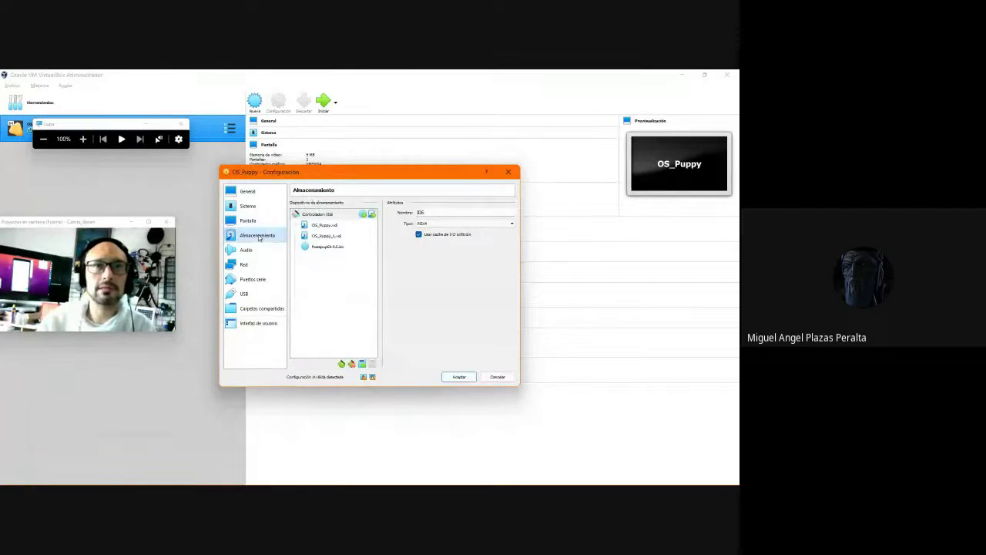
{"action": "left_click", "coordinate": [247, 191]}
{"action": "left_click", "coordinate": [333, 205]}
{"action": "left_click", "coordinate": [359, 205]}
{"action": "left_click", "coordinate": [406, 204]}
{"action": "left_click", "coordinate": [260, 208]}
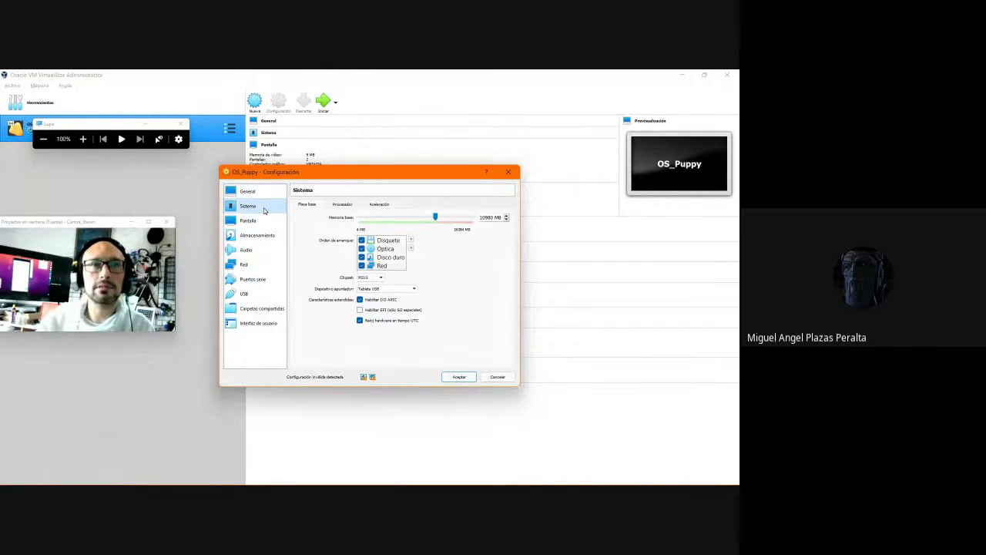
{"action": "left_click", "coordinate": [341, 205]}
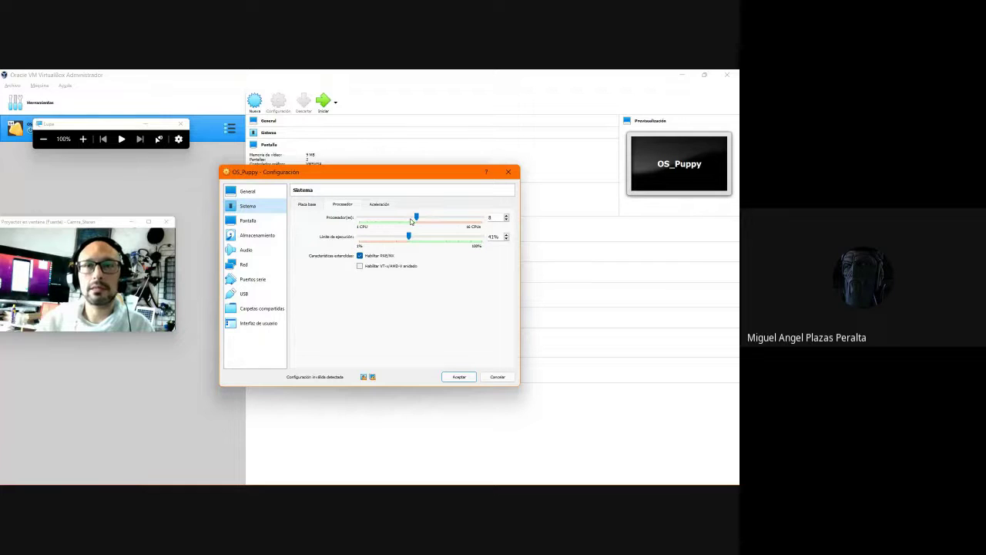
{"action": "mouse_move", "coordinate": [364, 379]}
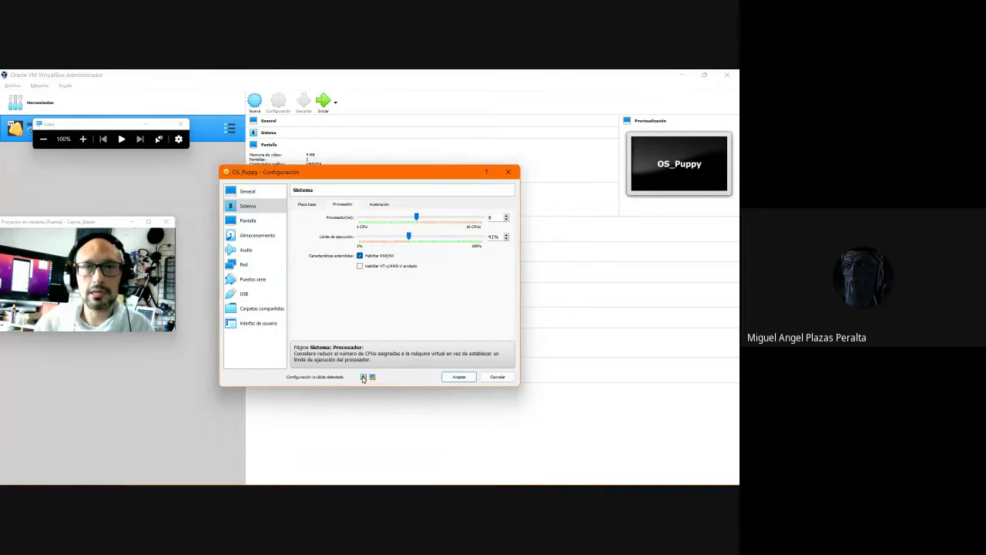
Try lowering the machine's processor count to 7 and return it to 8
{"action": "key", "text": "super+plus"}
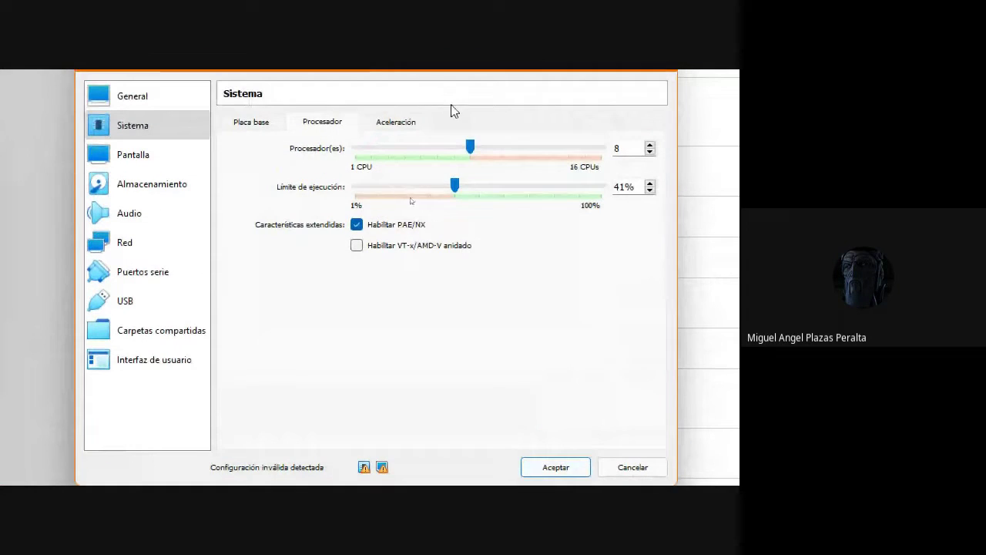
{"action": "left_click_drag", "start_coordinate": [474, 154], "coordinate": [460, 149]}
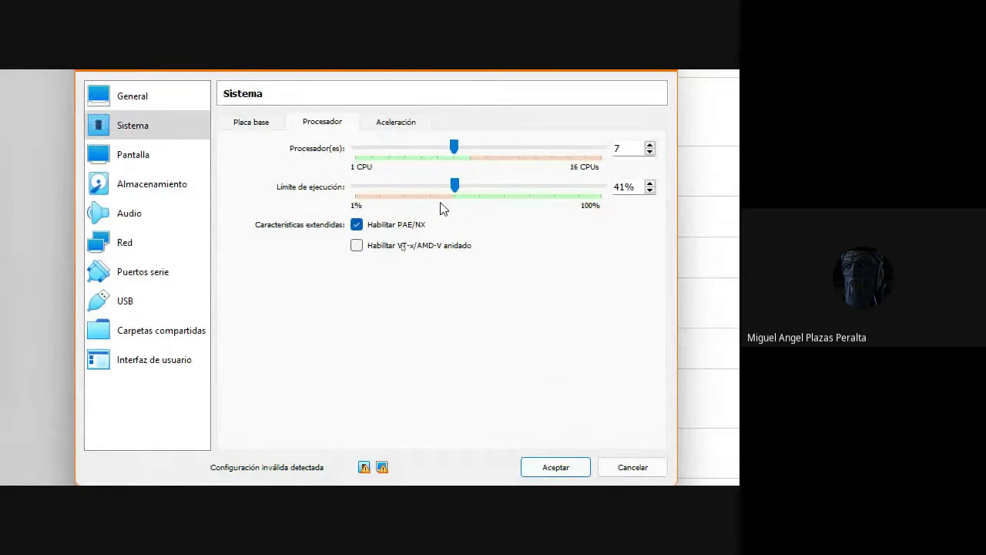
{"action": "key", "text": "super+minus"}
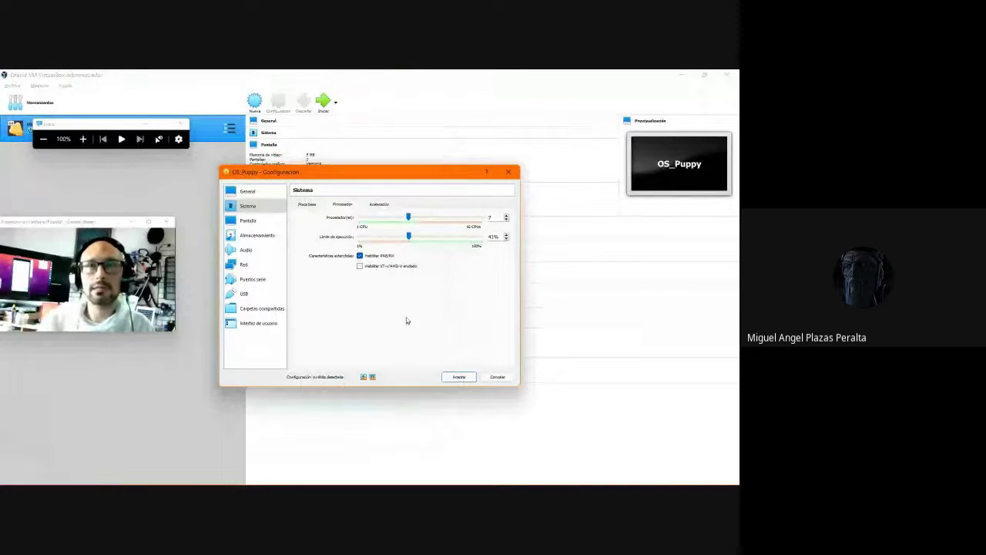
{"action": "mouse_move", "coordinate": [409, 218]}
{"action": "left_mouse_down"}
{"action": "mouse_move", "coordinate": [359, 218]}
{"action": "mouse_move", "coordinate": [529, 235]}
{"action": "mouse_move", "coordinate": [417, 220]}
{"action": "left_mouse_up"}
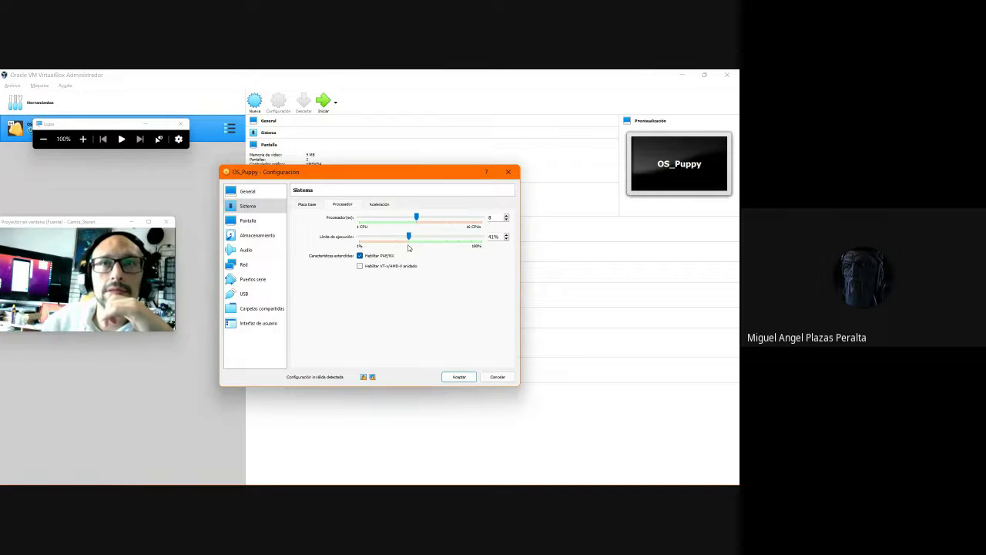
Set the processor execution limit to 100% and check the acceleration settings
{"action": "left_click_drag", "start_coordinate": [408, 237], "coordinate": [483, 238]}
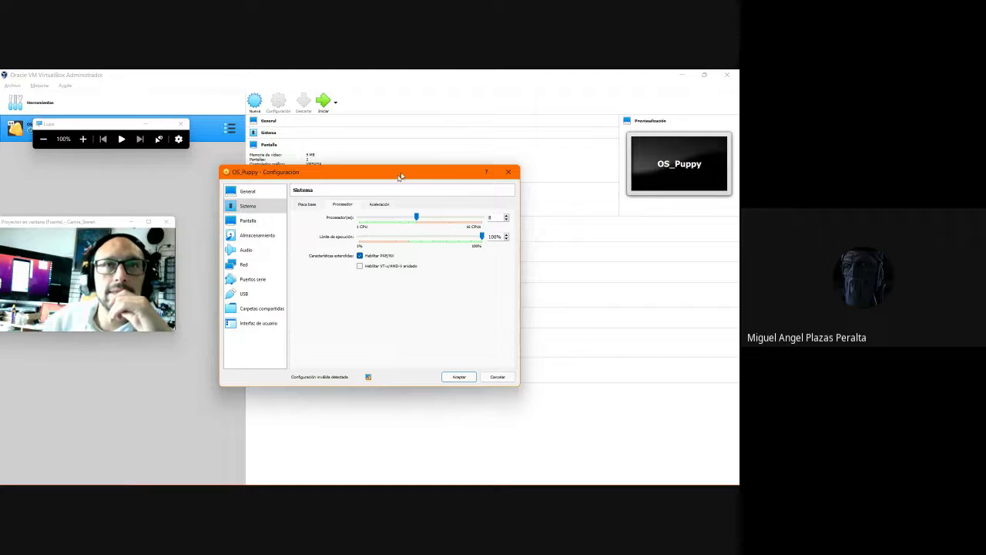
{"action": "mouse_move", "coordinate": [415, 219]}
{"action": "left_mouse_down"}
{"action": "mouse_move", "coordinate": [408, 221]}
{"action": "mouse_move", "coordinate": [416, 219]}
{"action": "left_mouse_up"}
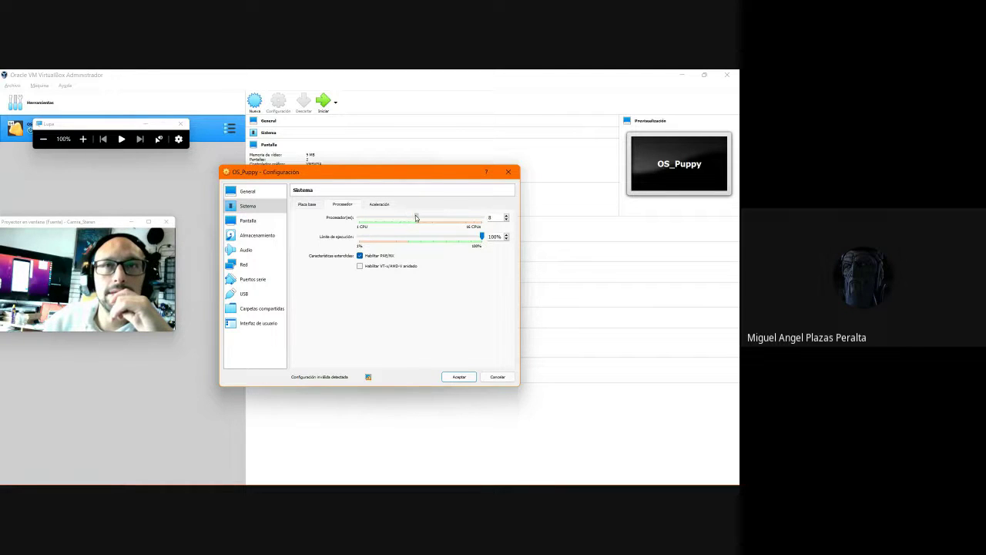
{"action": "left_click", "coordinate": [379, 205]}
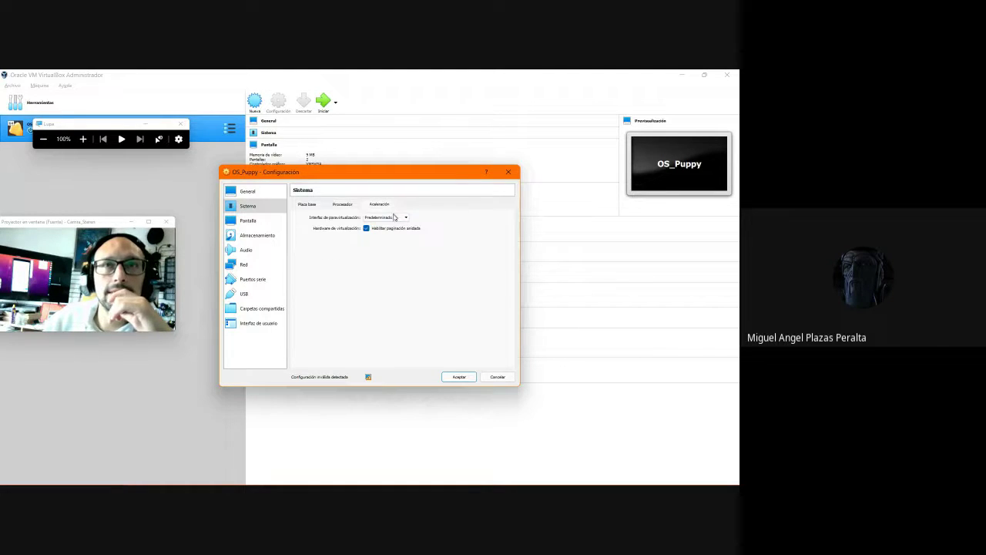
Set the machine's video memory to 128 MB and save the whole configuration
{"action": "left_click", "coordinate": [254, 221]}
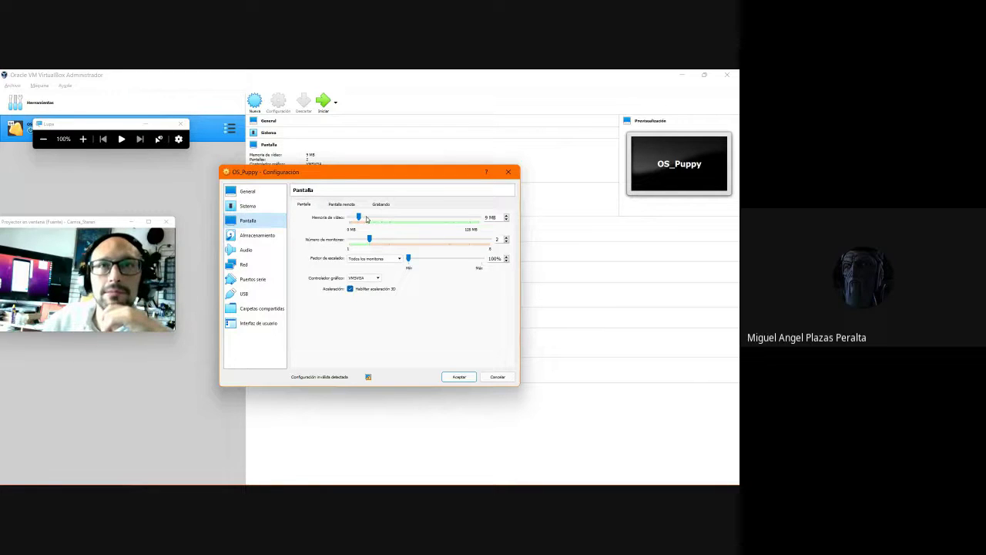
{"action": "left_click_drag", "start_coordinate": [357, 219], "coordinate": [479, 218]}
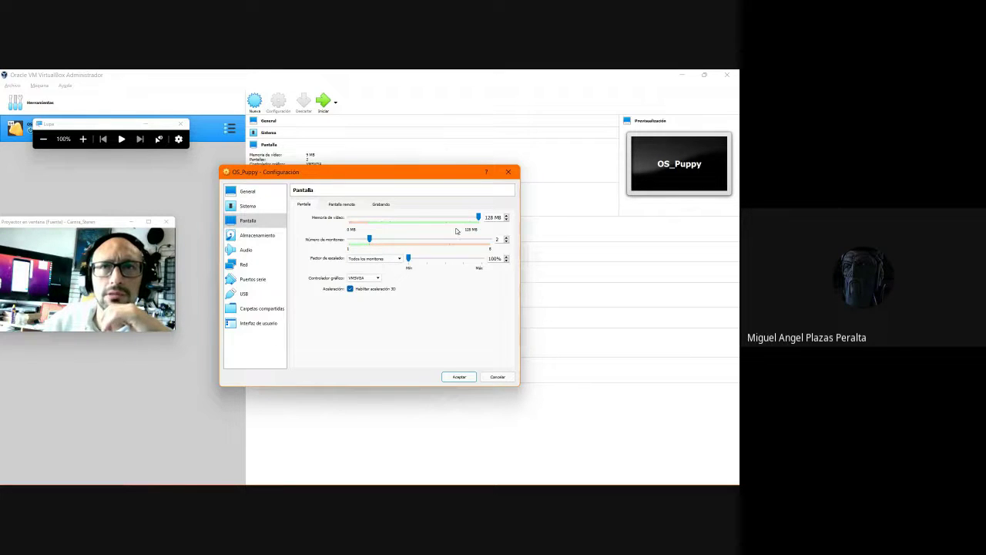
{"action": "left_click_drag", "start_coordinate": [478, 218], "coordinate": [507, 226]}
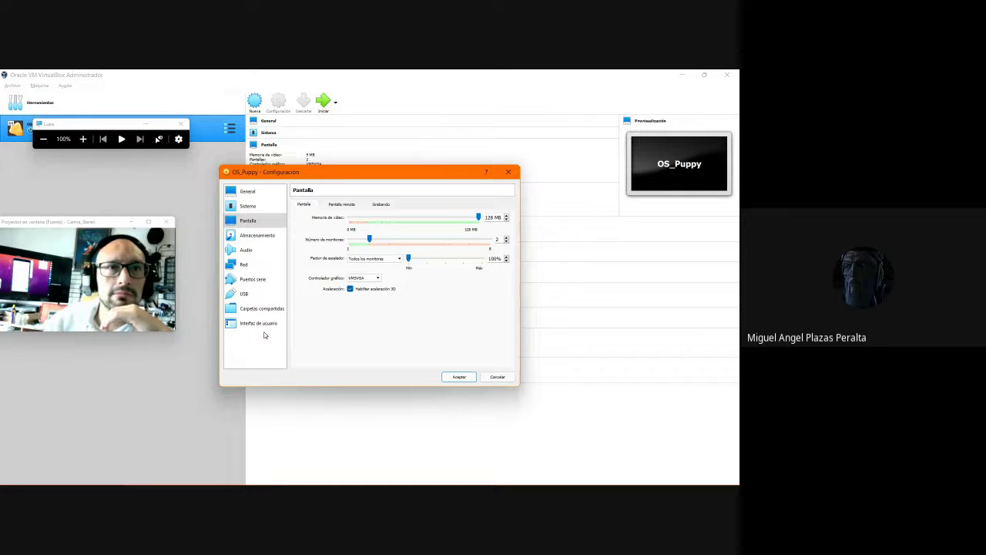
{"action": "left_click", "coordinate": [458, 377]}
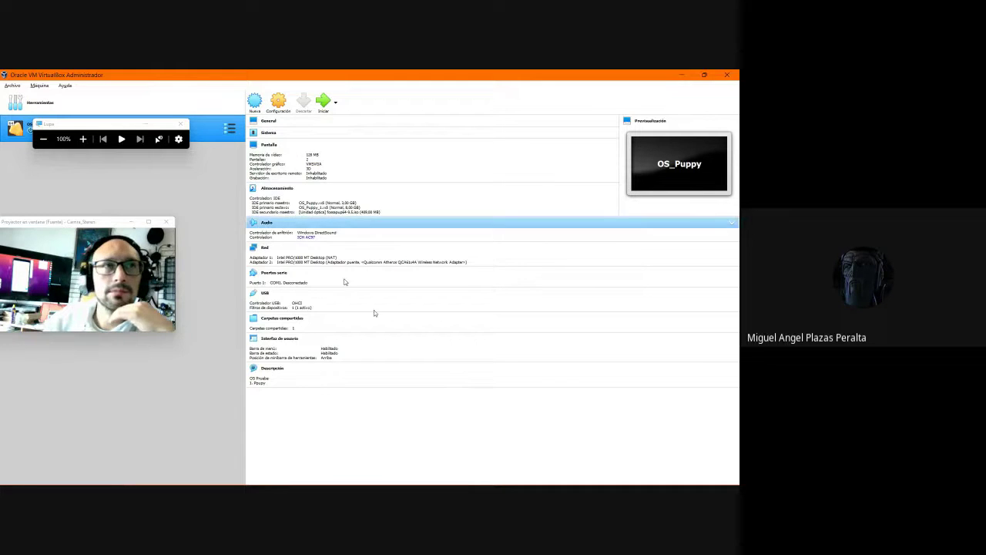
Close the screen magnifier, start the OS_Puppy virtual machine and minimize the manager window
{"action": "left_click", "coordinate": [180, 124]}
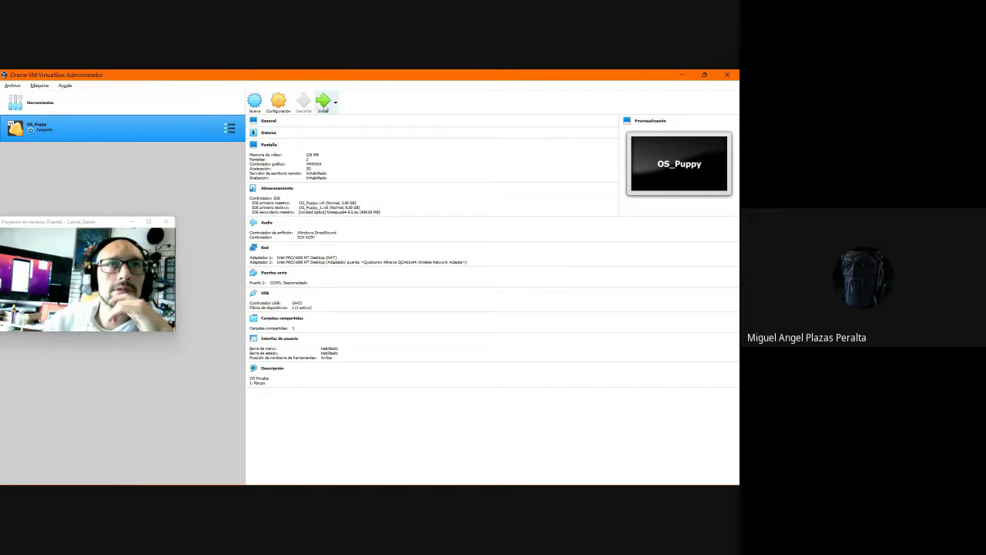
{"action": "left_click", "coordinate": [323, 105]}
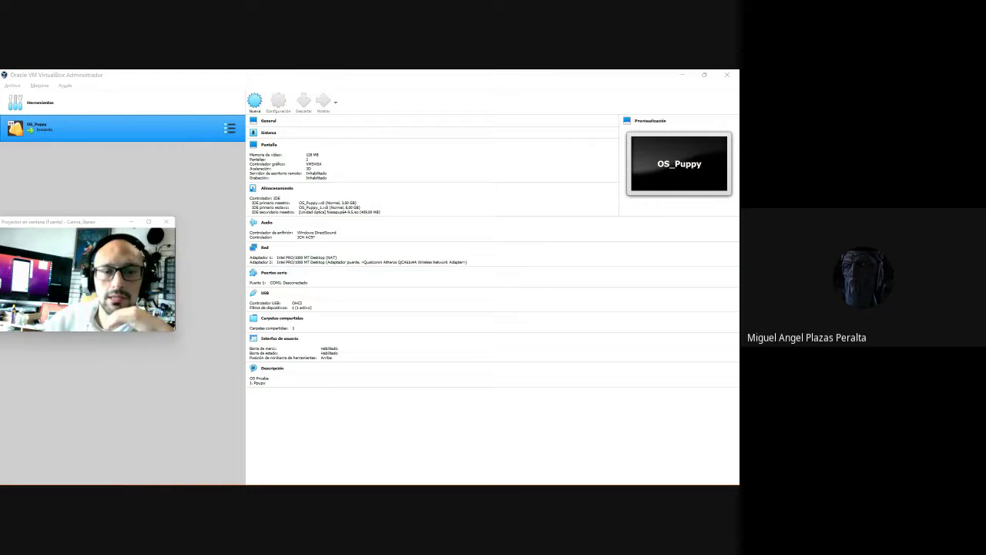
{"action": "left_click", "coordinate": [683, 74]}
{"action": "left_click", "coordinate": [684, 74]}
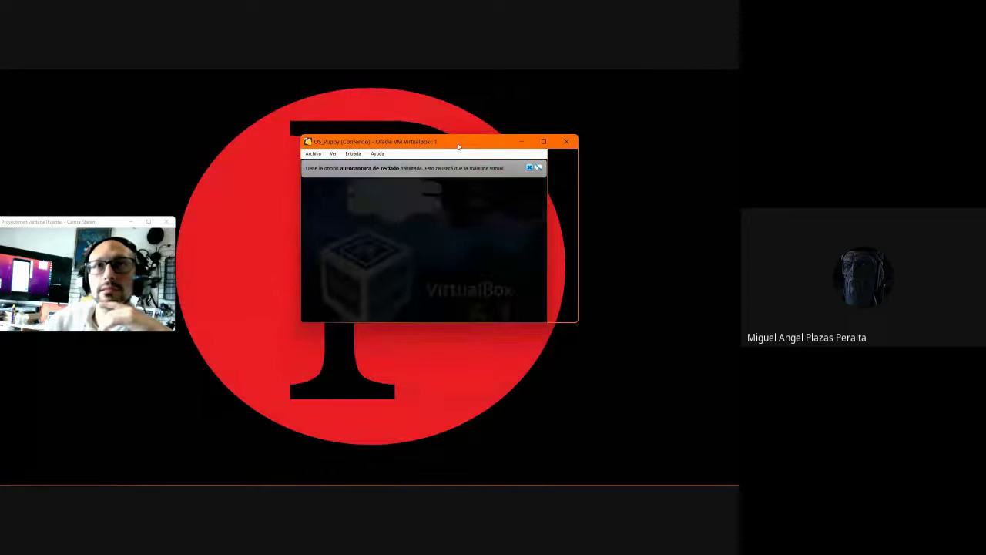
Move the running OS_Puppy window aside and let it capture the keyboard and mouse
{"action": "left_click_drag", "start_coordinate": [483, 139], "coordinate": [568, 120]}
{"action": "left_click", "coordinate": [552, 185]}
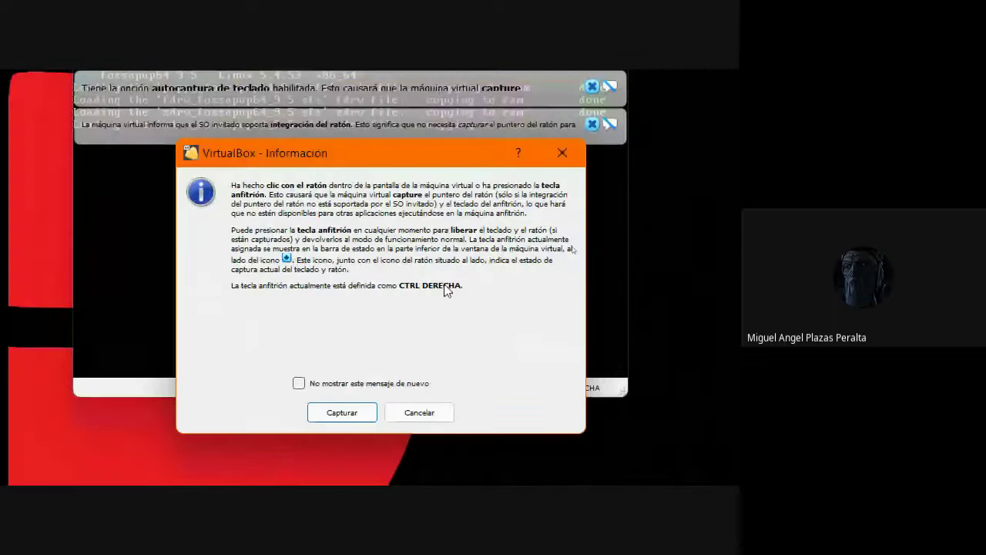
{"action": "key", "text": "Return"}
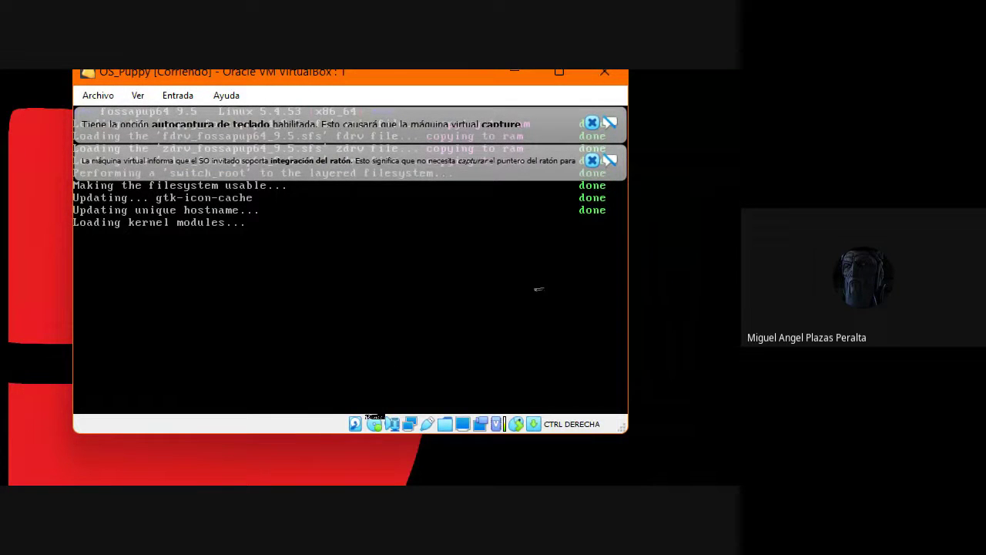
Maximize the OS_Puppy window and close the guest's Quick Setup and Welcome windows without changing any settings
{"action": "left_click", "coordinate": [220, 203]}
{"action": "left_click", "coordinate": [239, 212]}
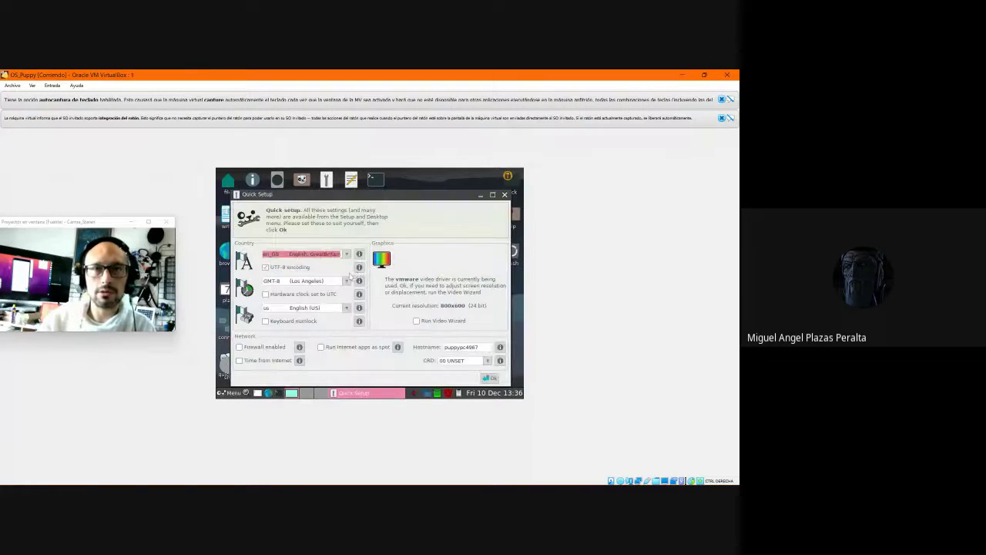
{"action": "left_click", "coordinate": [504, 195]}
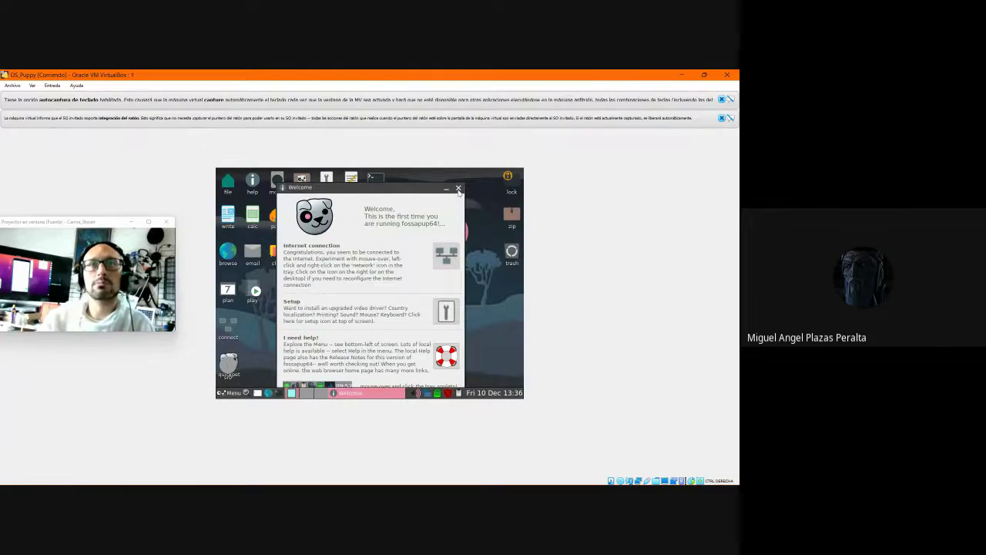
{"action": "left_click", "coordinate": [458, 189]}
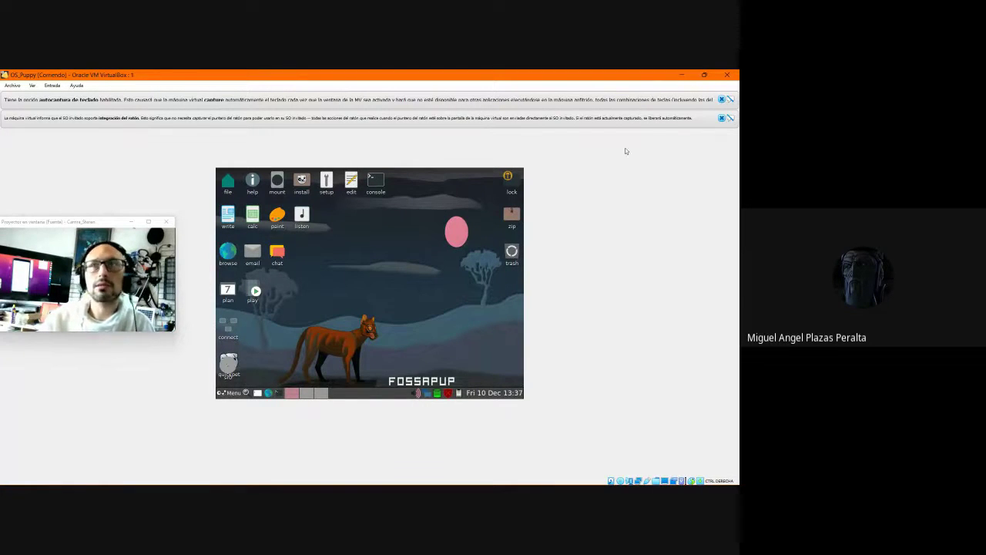
Dismiss the keyboard-capture and mouse-integration notices and switch the OS_Puppy virtual machine to full-screen mode
{"action": "left_click", "coordinate": [721, 118]}
{"action": "left_click", "coordinate": [721, 100]}
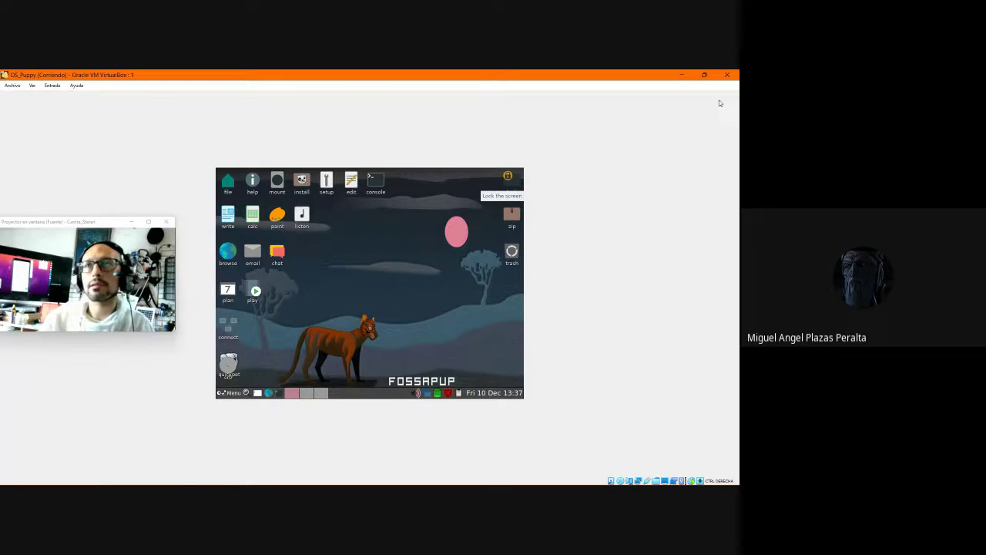
{"action": "left_click", "coordinate": [33, 85]}
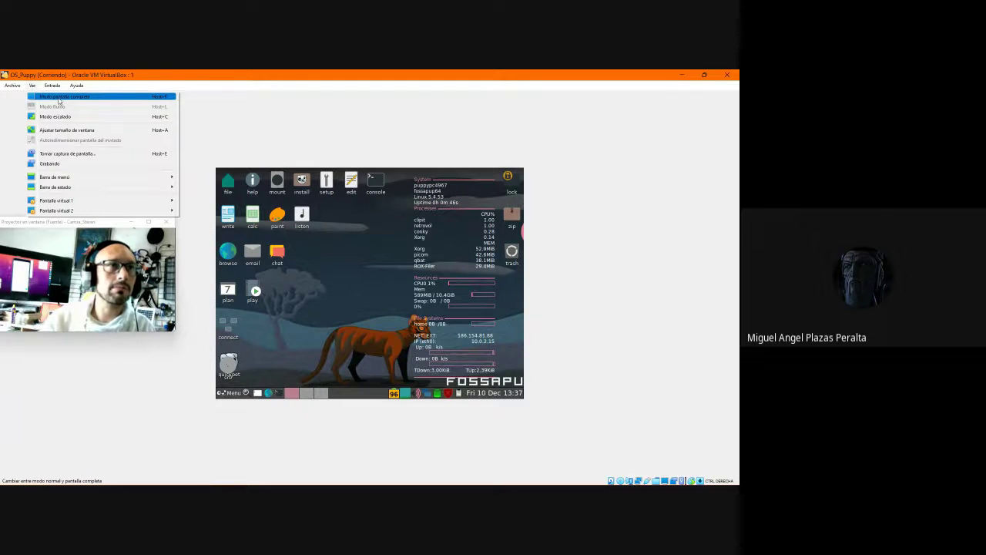
{"action": "left_click", "coordinate": [59, 101]}
{"action": "left_click", "coordinate": [351, 322]}
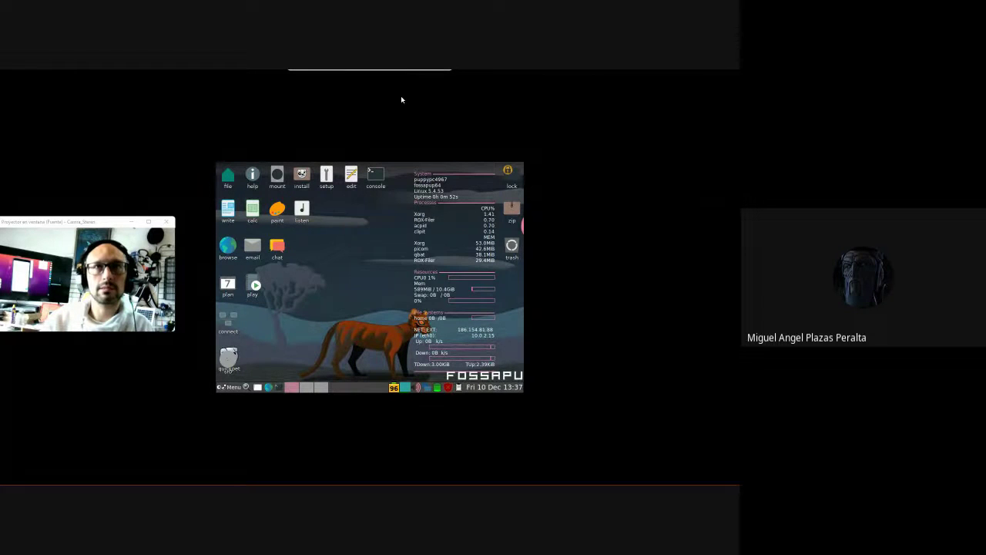
Leave full-screen mode and restore the OS_Puppy window to its smaller, non-maximized size
{"action": "mouse_move", "coordinate": [415, 74]}
{"action": "left_click", "coordinate": [336, 75]}
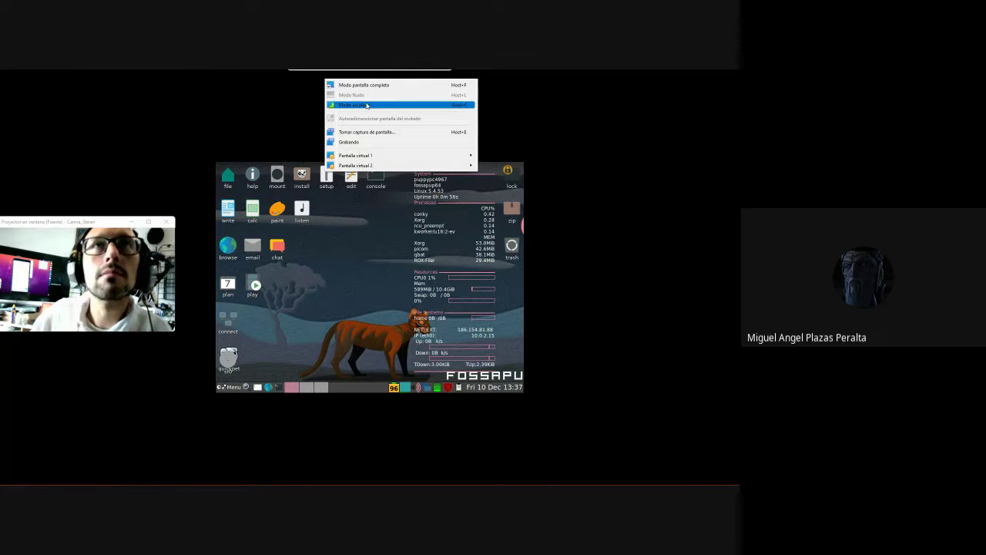
{"action": "left_click", "coordinate": [365, 87]}
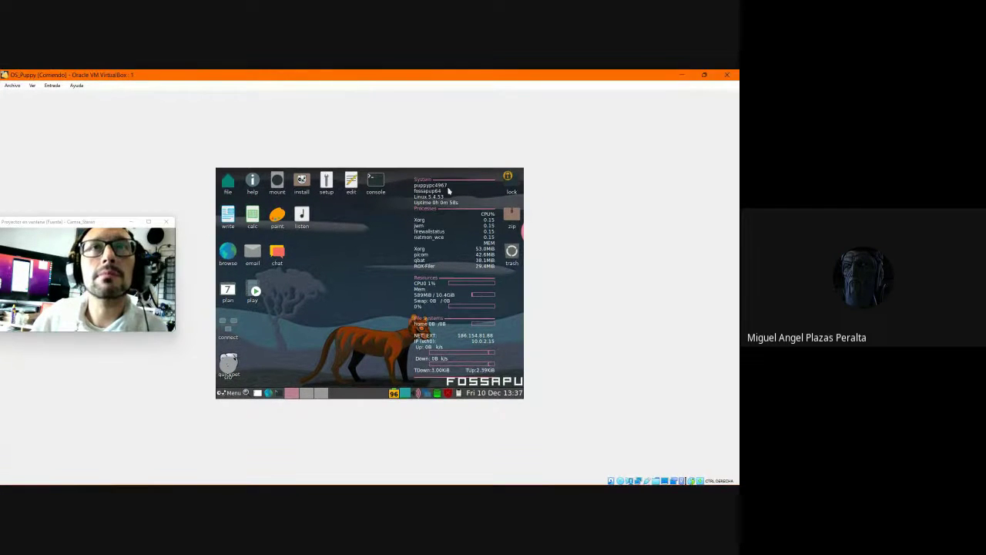
{"action": "left_click", "coordinate": [704, 75]}
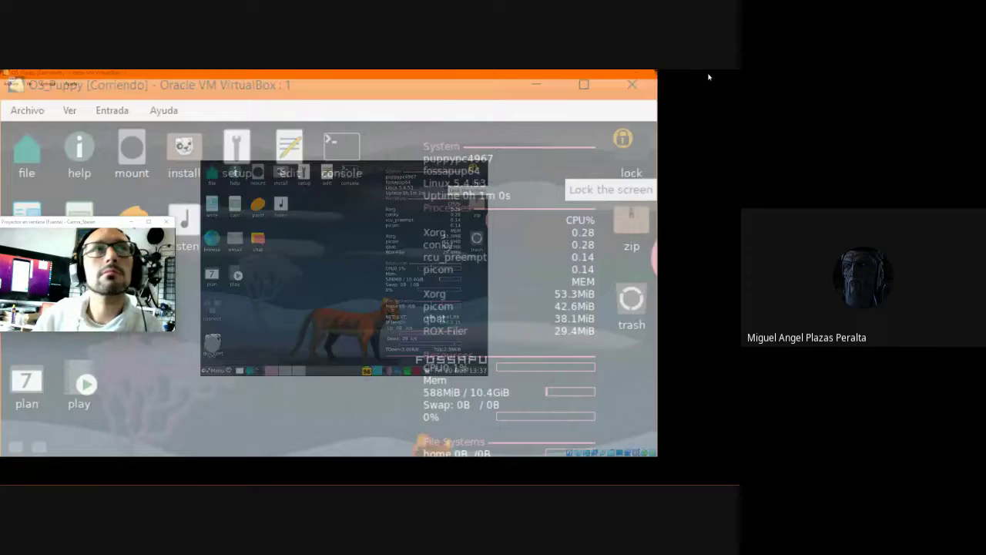
{"action": "left_click", "coordinate": [274, 74]}
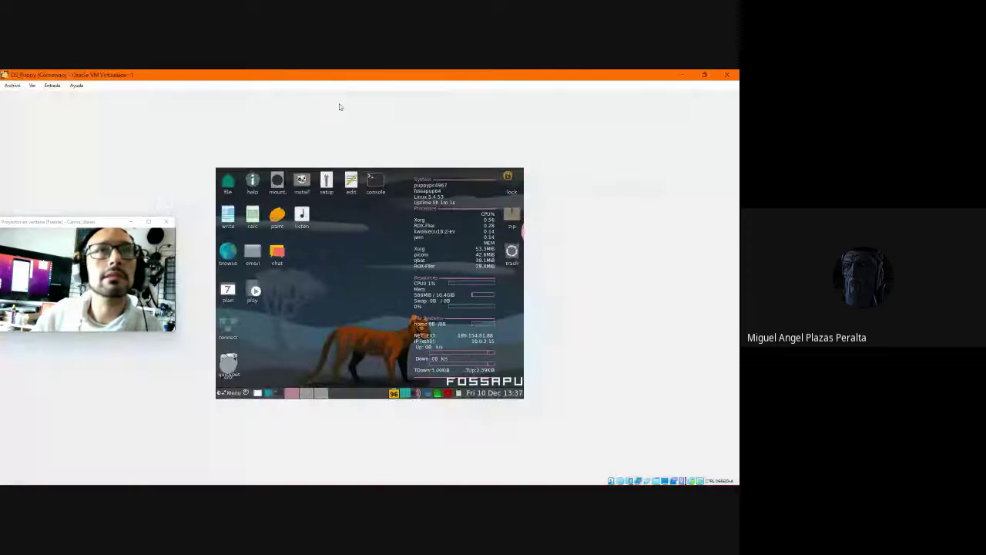
{"action": "left_click", "coordinate": [699, 78]}
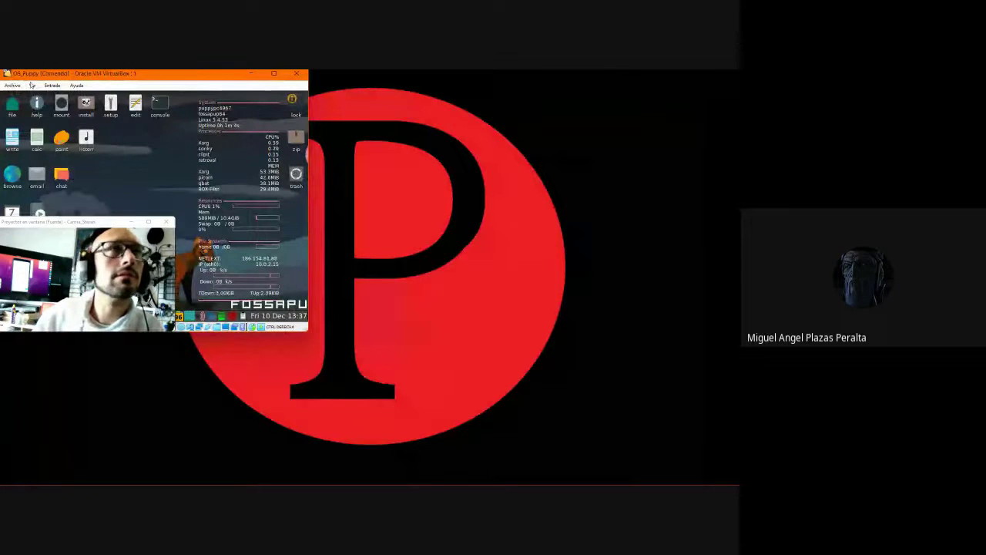
Switch the virtual machine to full-screen mode again, moving the camera window off the confirmation dialog and accepting the change
{"action": "left_click", "coordinate": [33, 85]}
{"action": "left_click", "coordinate": [38, 99]}
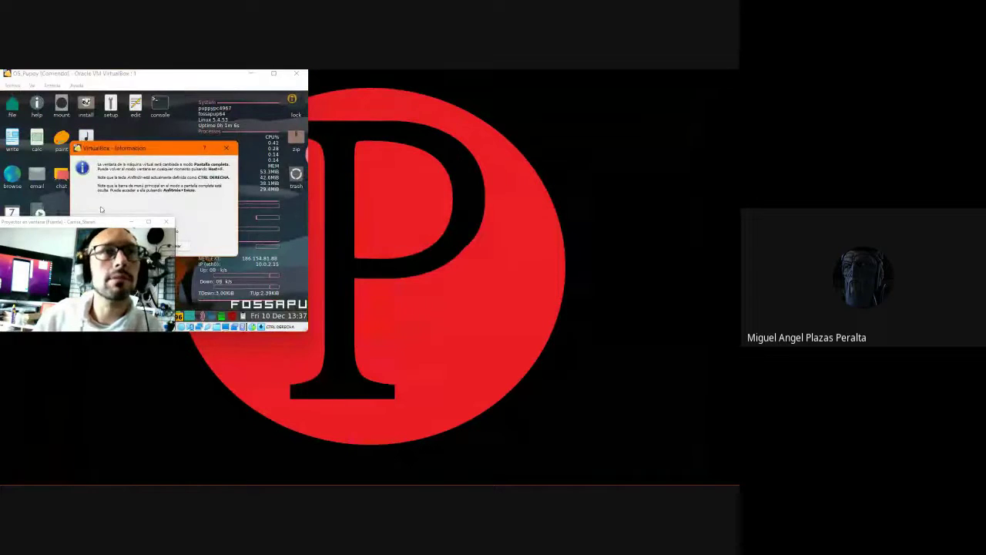
{"action": "left_click_drag", "start_coordinate": [91, 223], "coordinate": [447, 154]}
{"action": "left_click", "coordinate": [139, 246]}
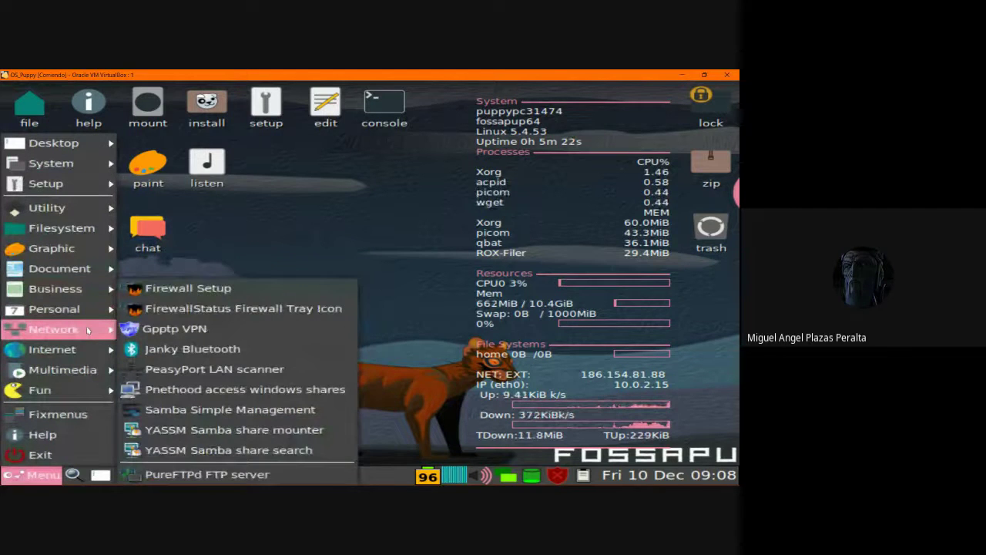
{"action": "mouse_move", "coordinate": [85, 352]}
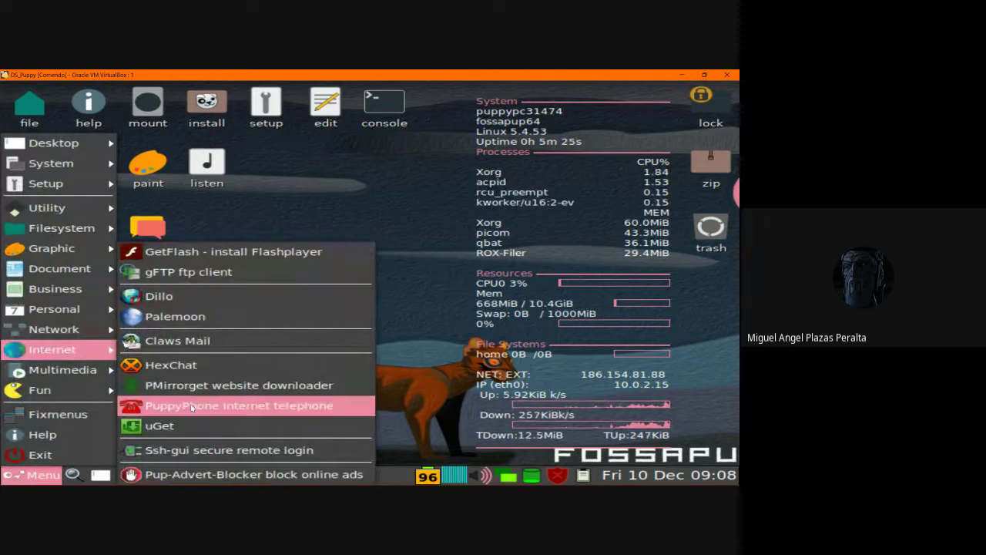
{"action": "left_click", "coordinate": [175, 297]}
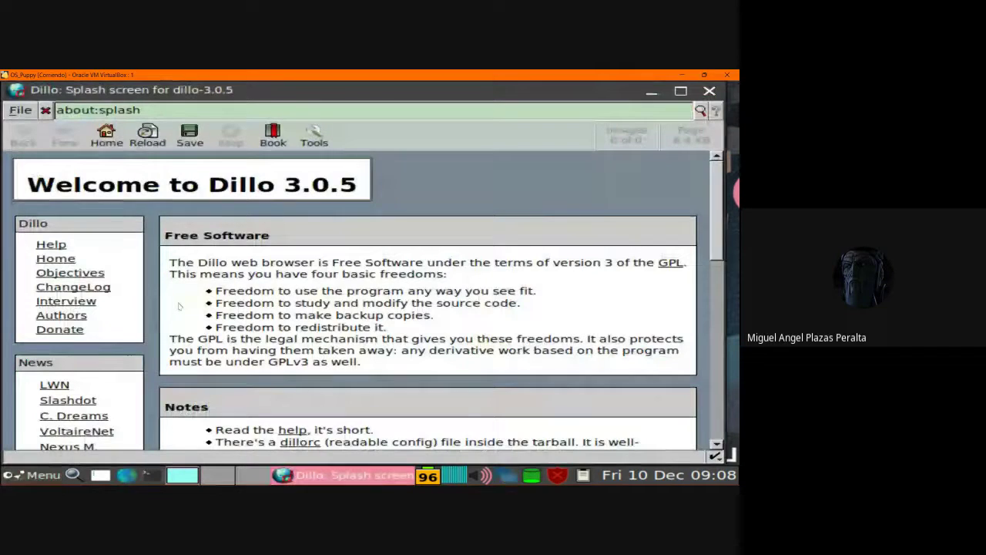
{"action": "left_click", "coordinate": [115, 110]}
{"action": "left_click", "coordinate": [115, 110]}
{"action": "triple_click", "coordinate": [115, 111]}
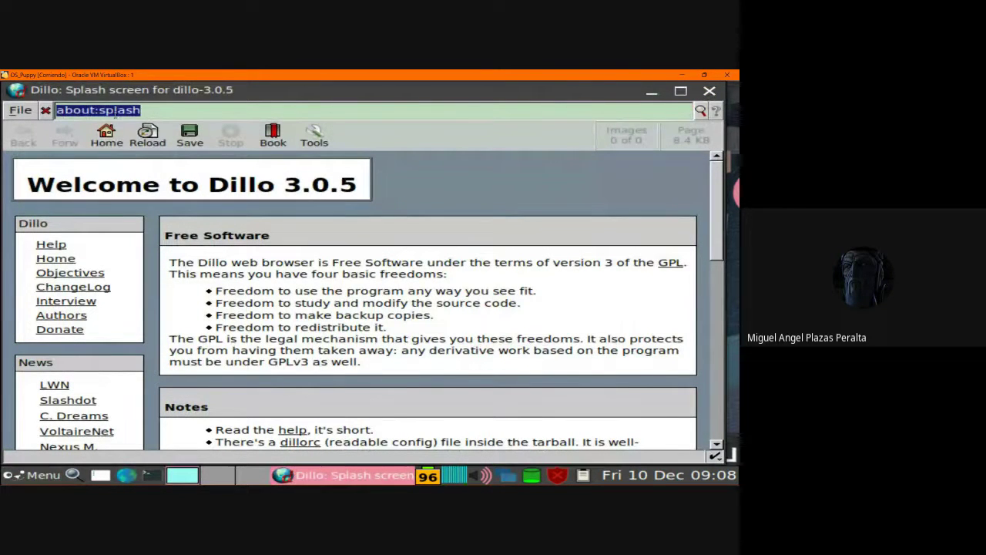
{"action": "type", "text": "ww.google."}
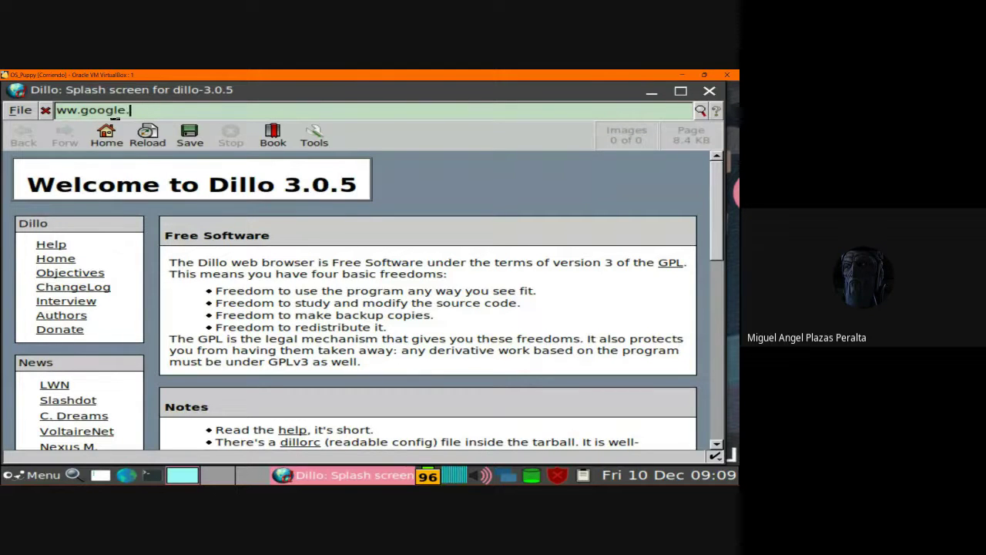
{"action": "key", "text": "Return"}
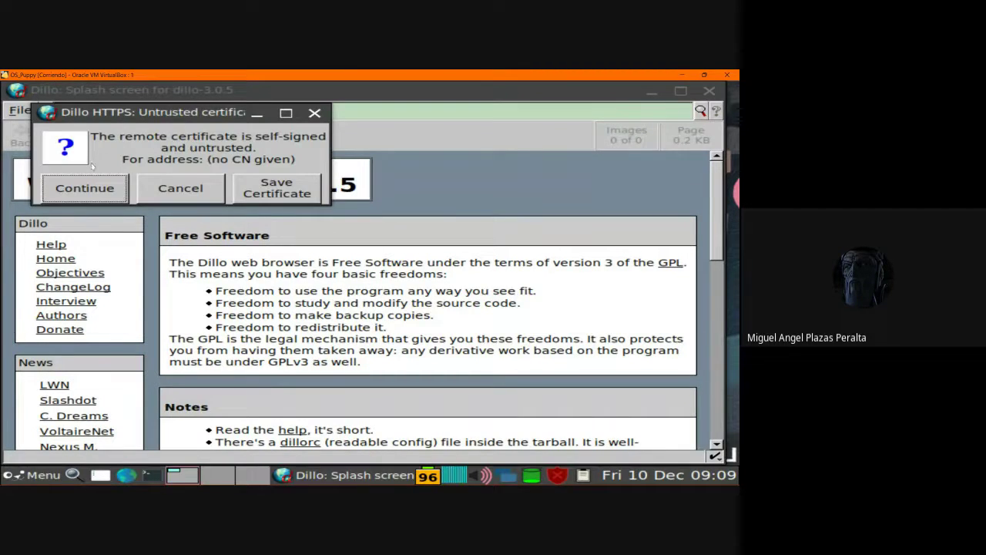
{"action": "left_click", "coordinate": [93, 183]}
Enter the search text "sena territor" in Google's search box
{"action": "left_click", "coordinate": [265, 344]}
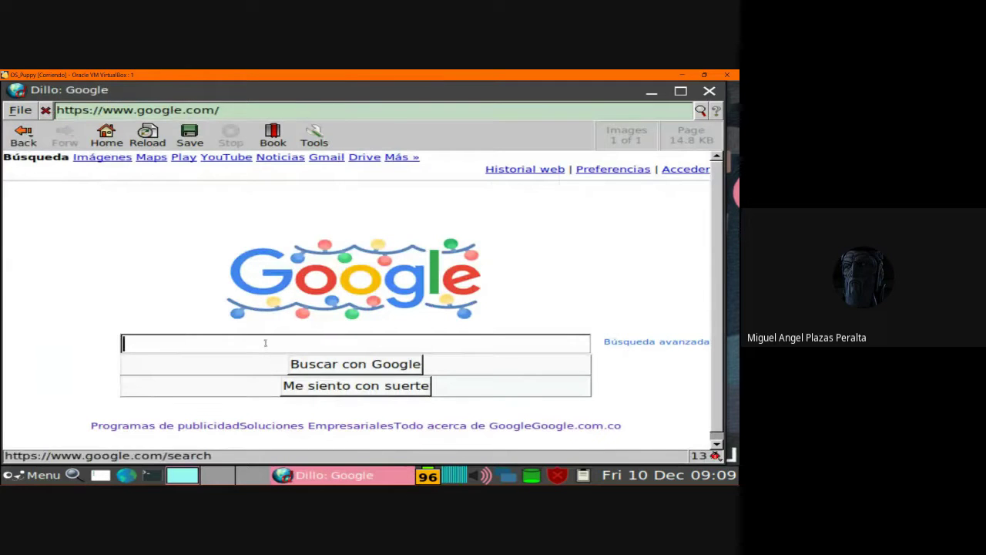
{"action": "type", "text": "sena territor"}
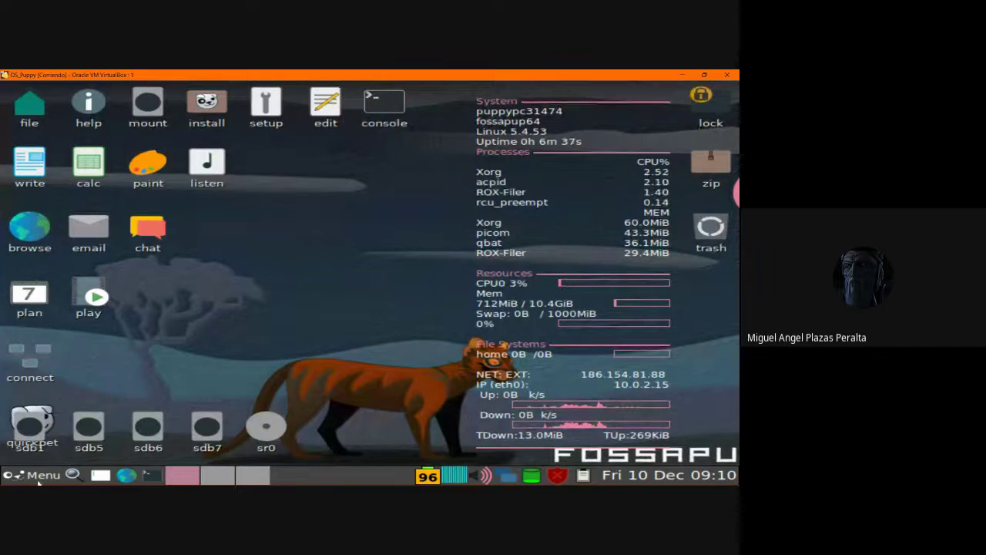
{"action": "left_click", "coordinate": [17, 476]}
{"action": "mouse_move", "coordinate": [79, 285]}
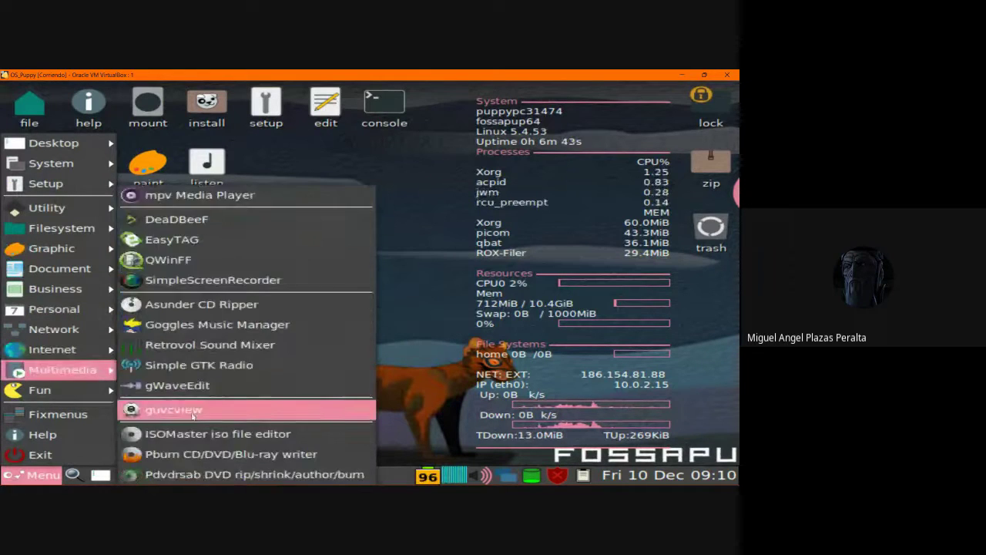
{"action": "mouse_move", "coordinate": [52, 391]}
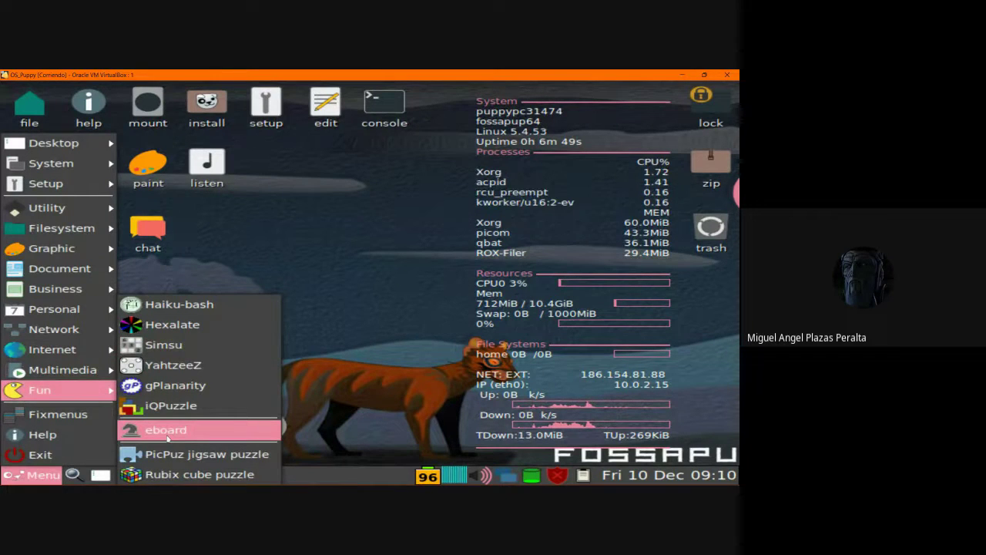
{"action": "mouse_move", "coordinate": [77, 142]}
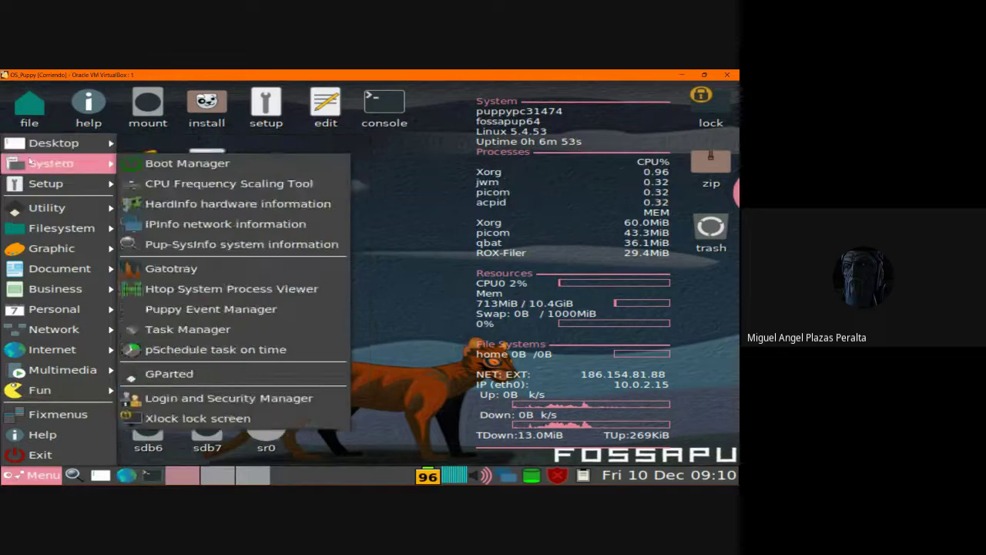
{"action": "left_click", "coordinate": [420, 196]}
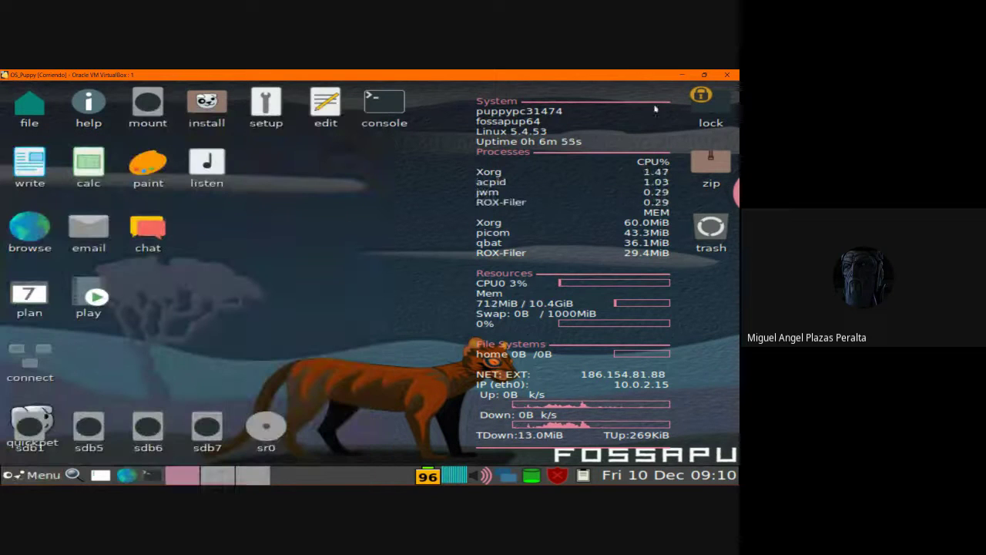
Move the camera window off the guest's system monitor and enlarge it
{"action": "left_click", "coordinate": [553, 216]}
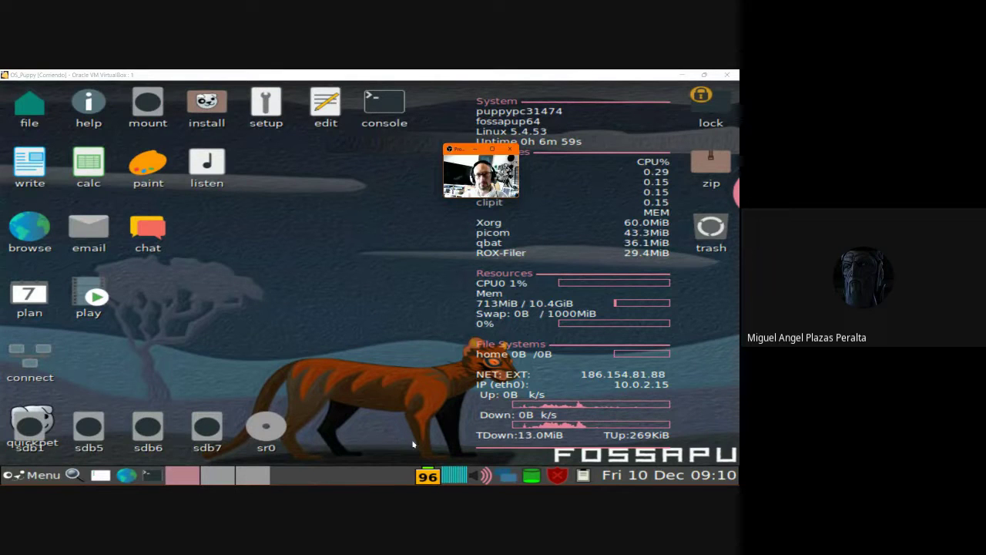
{"action": "left_click_drag", "start_coordinate": [466, 159], "coordinate": [283, 161]}
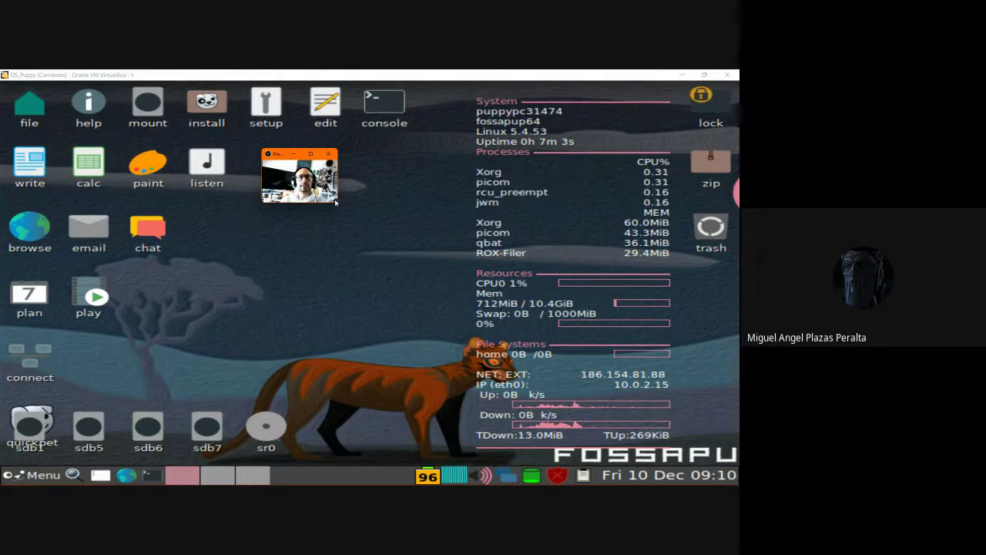
{"action": "left_click_drag", "start_coordinate": [335, 202], "coordinate": [336, 205]}
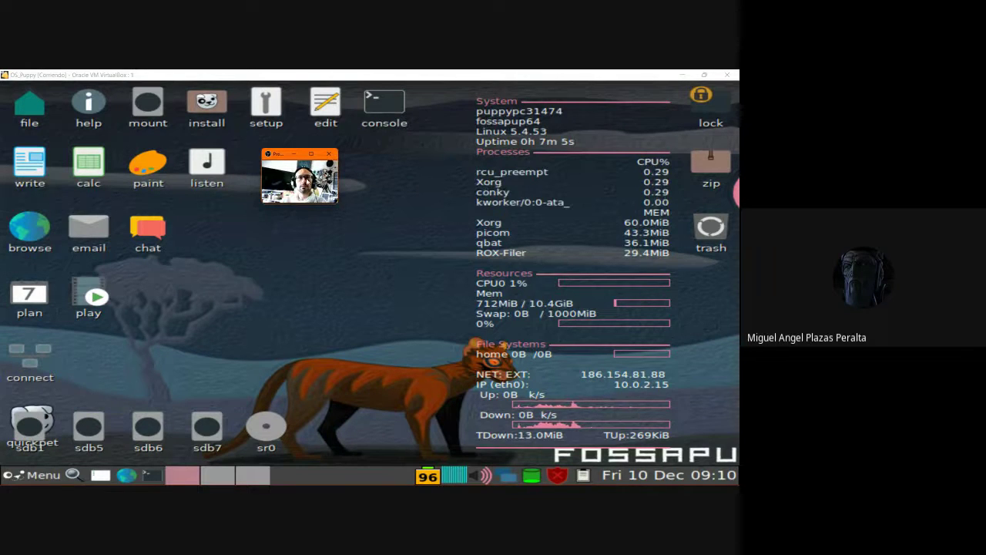
{"action": "left_click_drag", "start_coordinate": [338, 203], "coordinate": [457, 270]}
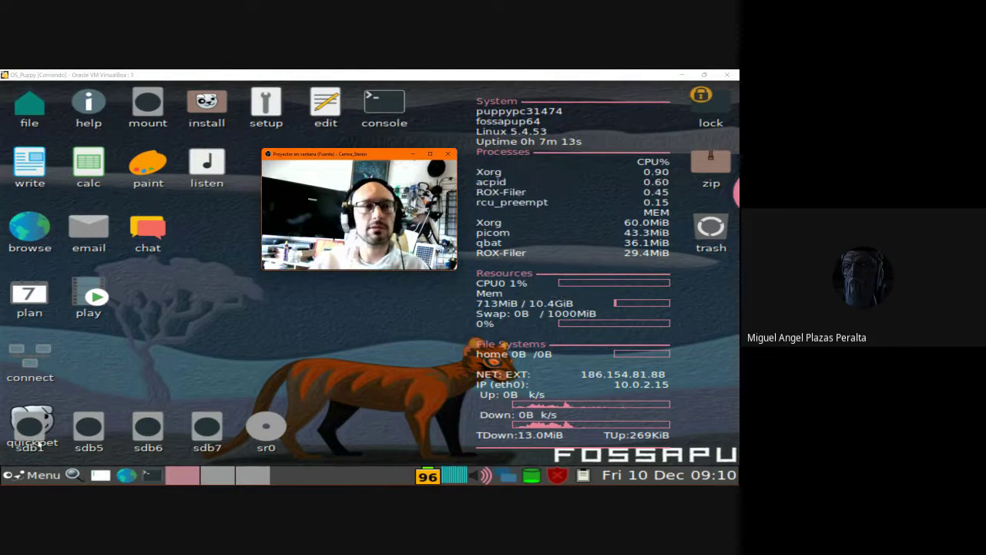
Shut down the Puppy guest system, answering its follow-up prompt, and move the camera window aside
{"action": "left_click", "coordinate": [33, 475]}
{"action": "left_click", "coordinate": [38, 456]}
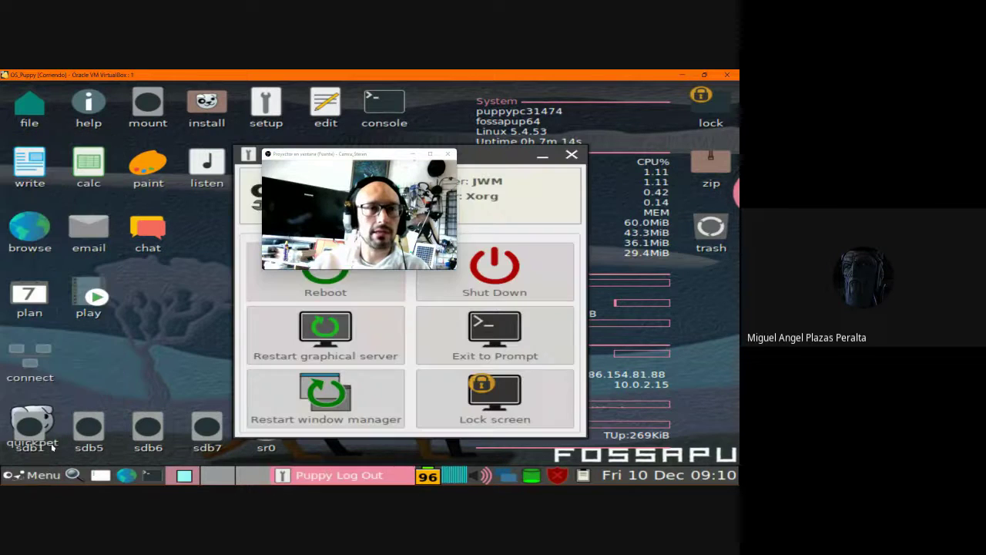
{"action": "left_click", "coordinate": [493, 273]}
{"action": "left_click", "coordinate": [529, 355]}
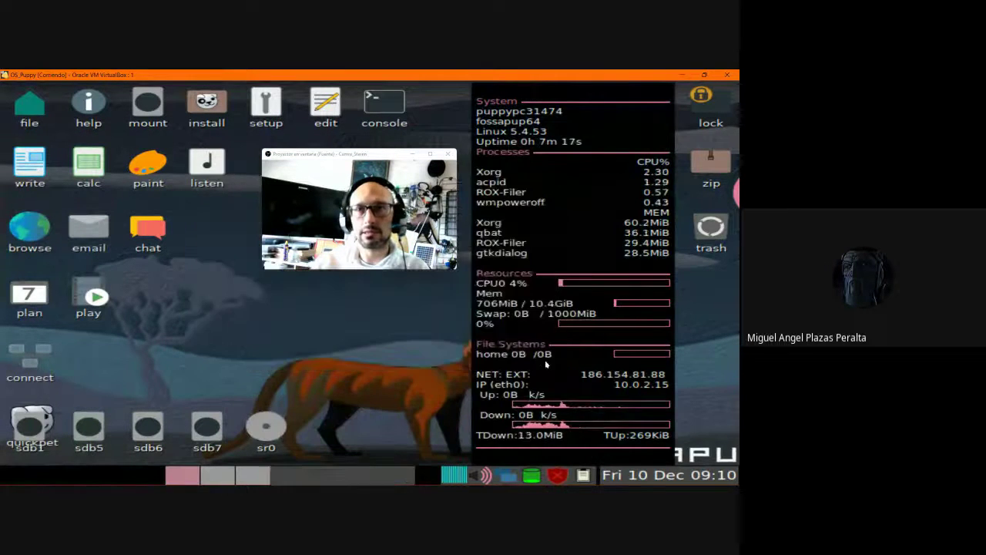
{"action": "left_click_drag", "start_coordinate": [356, 156], "coordinate": [546, 146]}
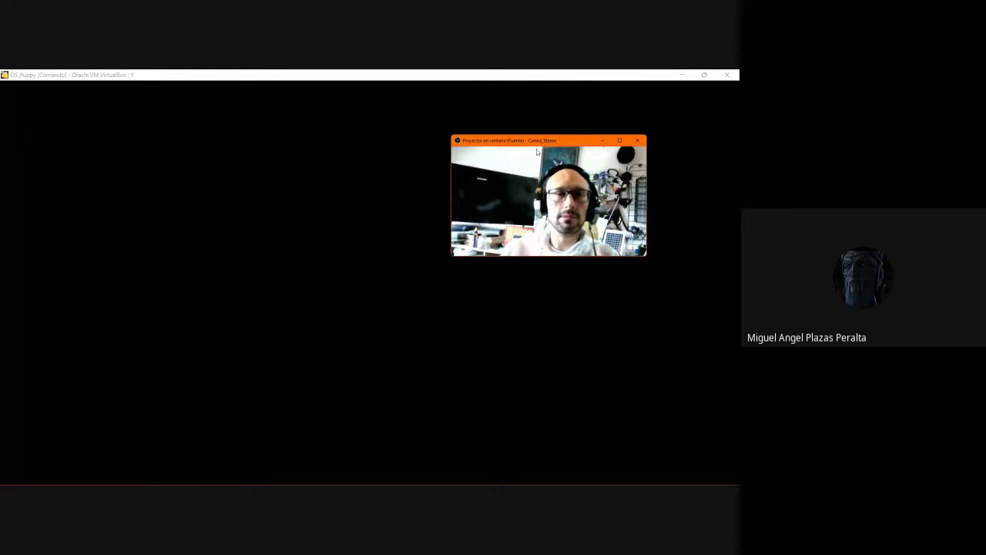
{"action": "left_click_drag", "start_coordinate": [503, 146], "coordinate": [532, 156]}
{"action": "left_click", "coordinate": [702, 74]}
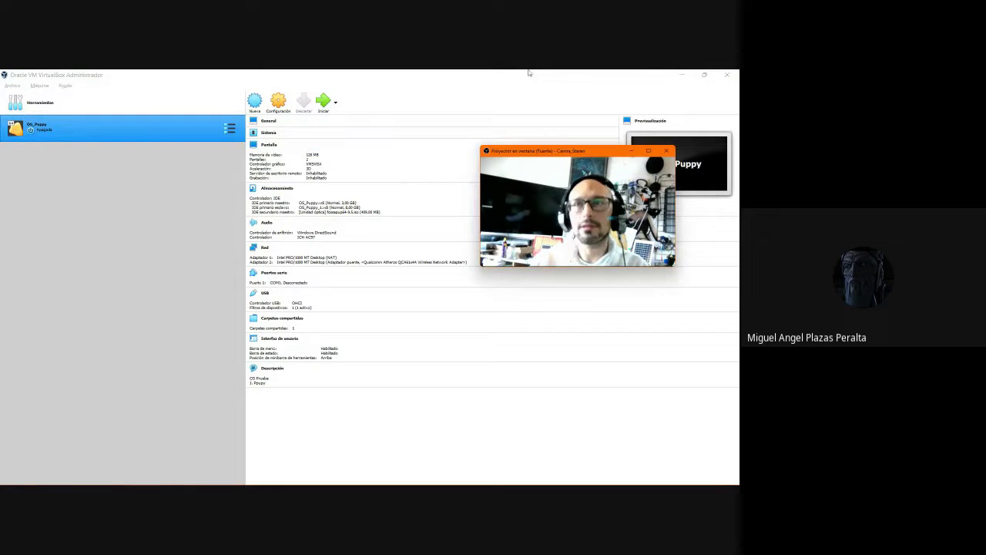
Open the configuration of the OS_Puppy machine and enter OS_Prueba as its name
{"action": "left_click", "coordinate": [149, 123]}
{"action": "right_click", "coordinate": [150, 123]}
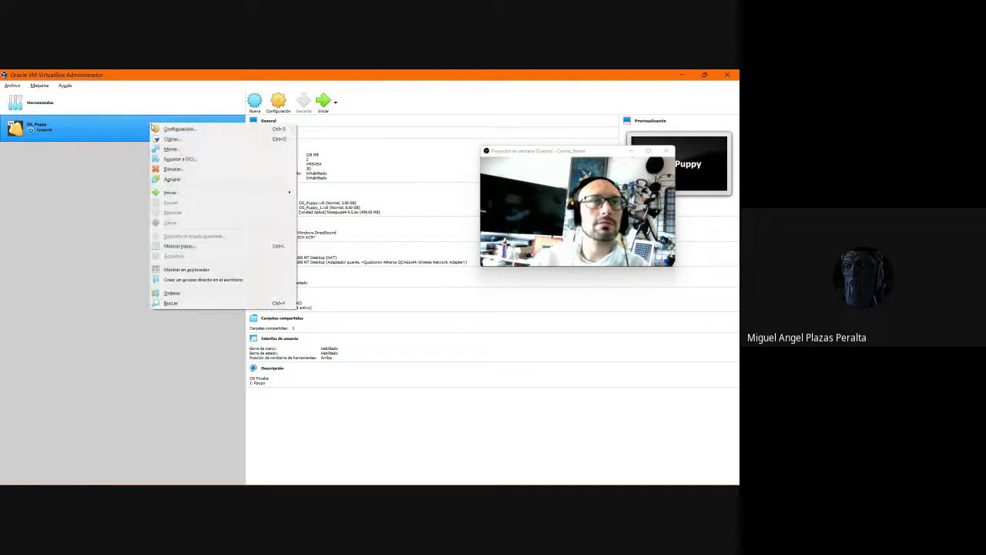
{"action": "left_click", "coordinate": [173, 135]}
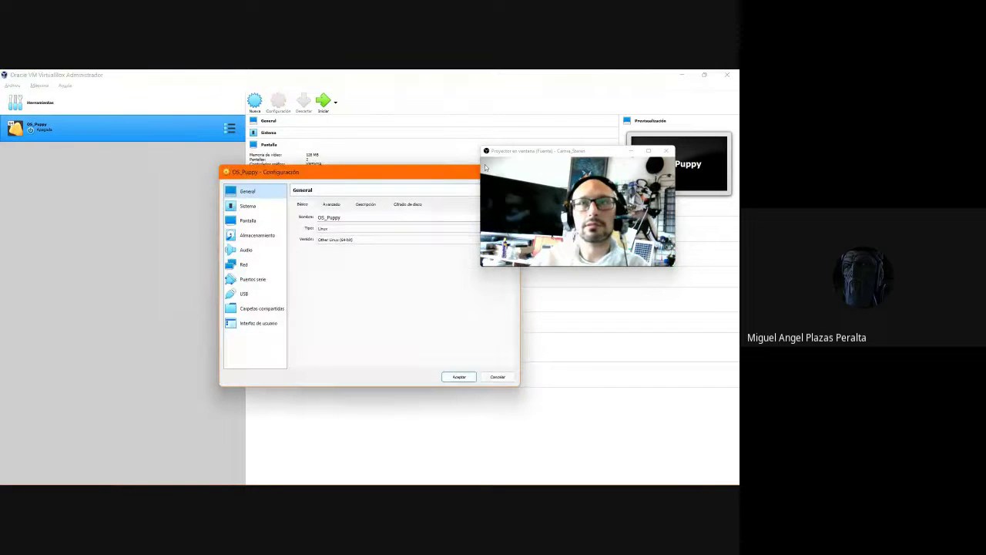
{"action": "double_click", "coordinate": [324, 217]}
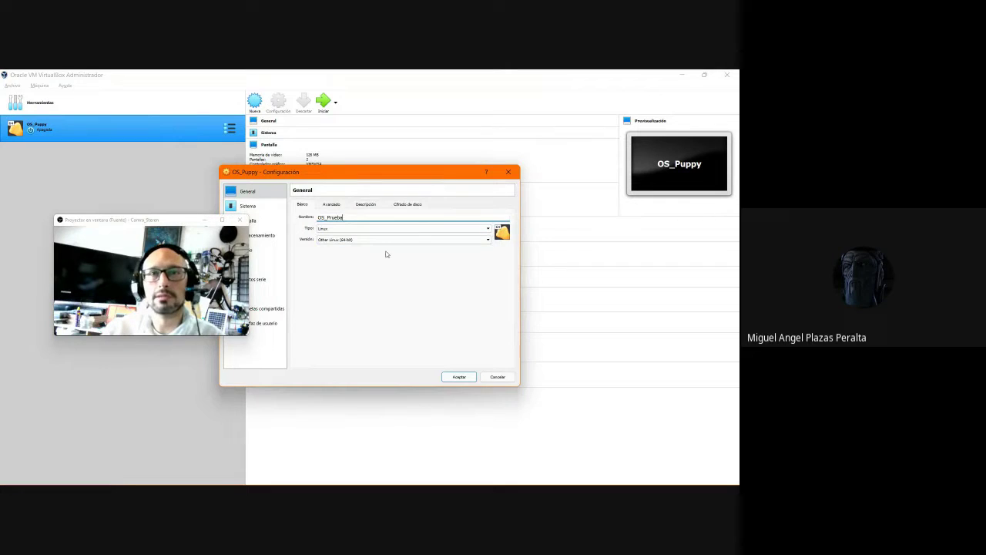
Set the machine's operating system version to Ubuntu (64-bit) and move the camera window off the configuration dialog
{"action": "left_click", "coordinate": [355, 230]}
{"action": "left_click", "coordinate": [346, 230]}
{"action": "left_click", "coordinate": [346, 230]}
{"action": "left_click", "coordinate": [346, 231]}
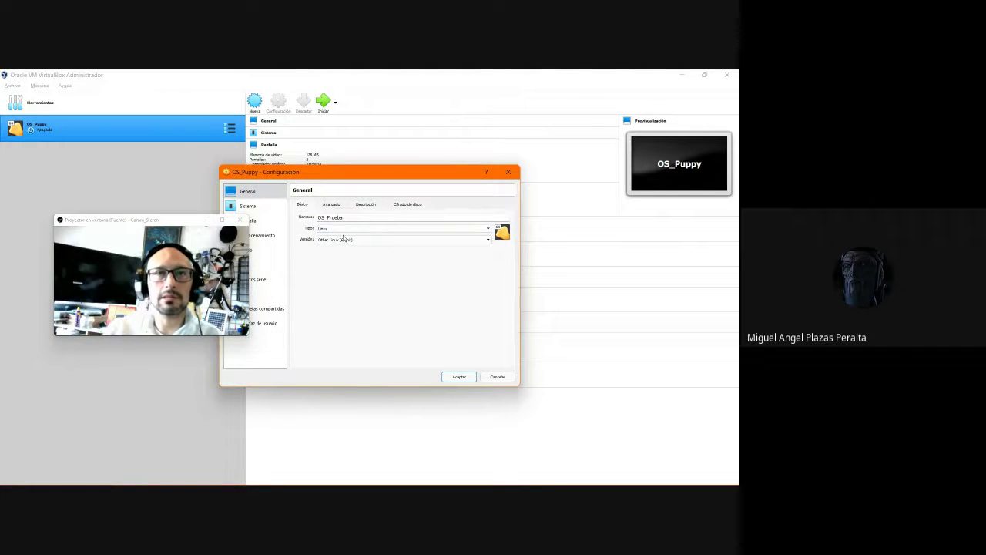
{"action": "left_click", "coordinate": [346, 240]}
{"action": "scroll", "coordinate": [356, 286], "scroll_direction": "up", "scroll_amount": 6}
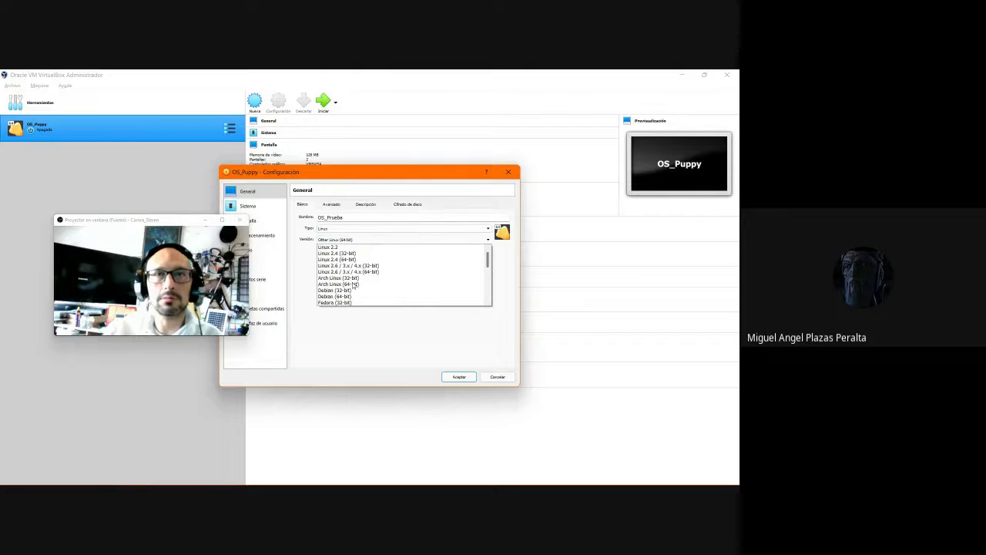
{"action": "scroll", "coordinate": [350, 286], "scroll_direction": "down", "scroll_amount": 6}
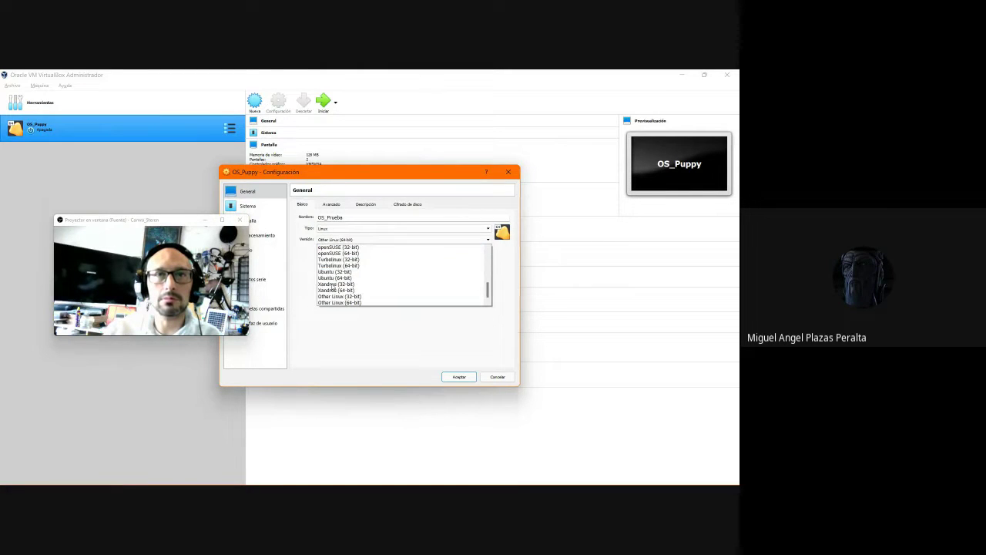
{"action": "left_click", "coordinate": [336, 277]}
{"action": "left_click_drag", "start_coordinate": [189, 223], "coordinate": [160, 276]}
Review the remaining general settings and the motherboard and processor settings, and accept the configuration changes
{"action": "left_click", "coordinate": [340, 204]}
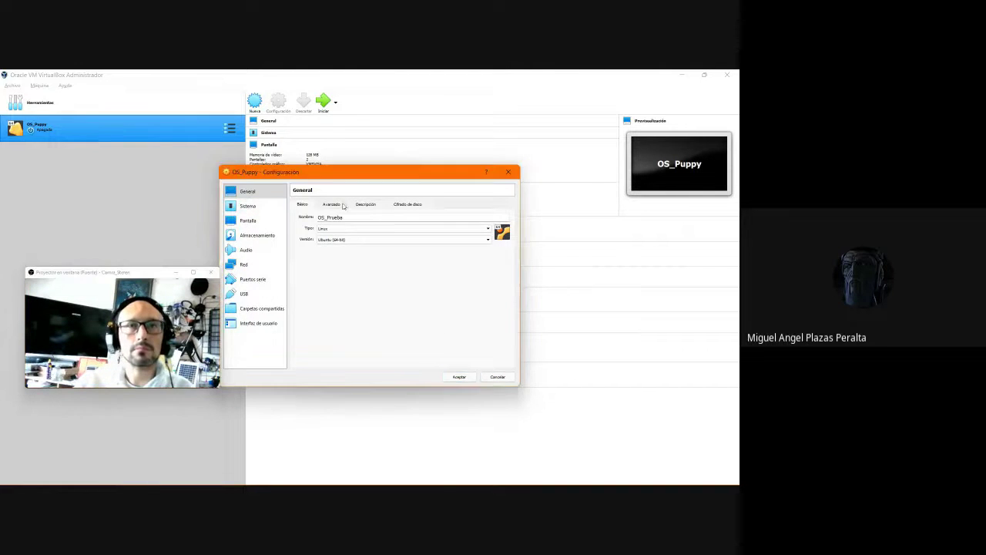
{"action": "left_click", "coordinate": [364, 205]}
{"action": "left_click", "coordinate": [402, 205]}
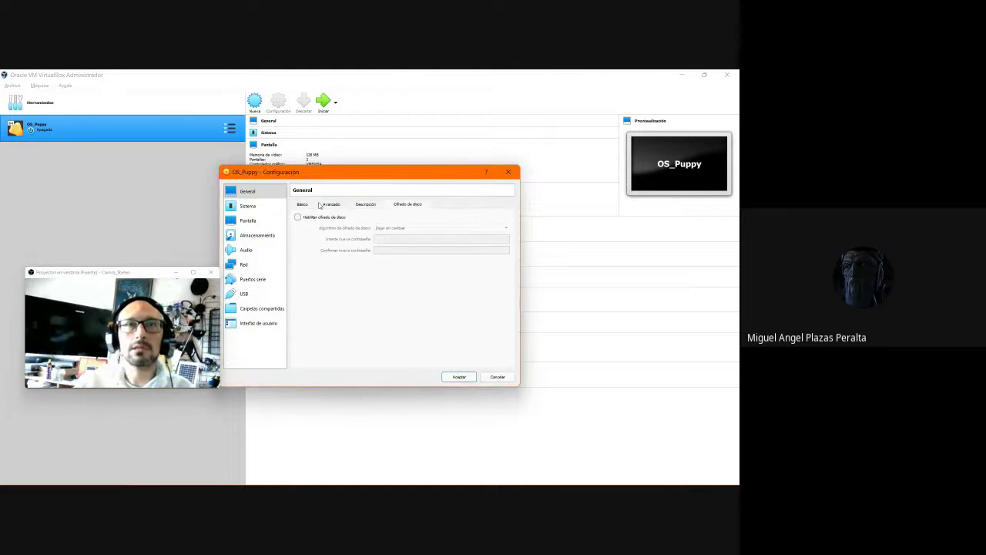
{"action": "left_click", "coordinate": [266, 208]}
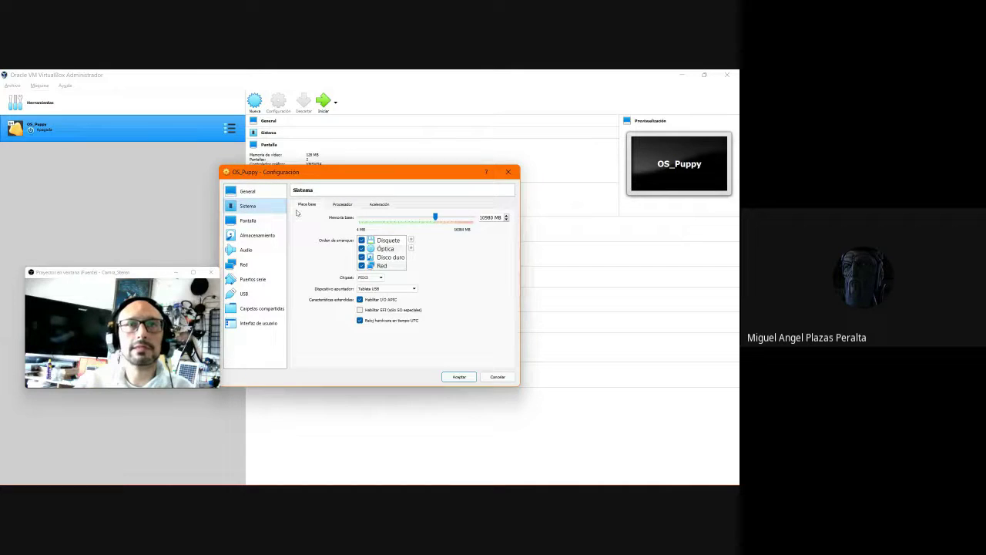
{"action": "left_click", "coordinate": [348, 205]}
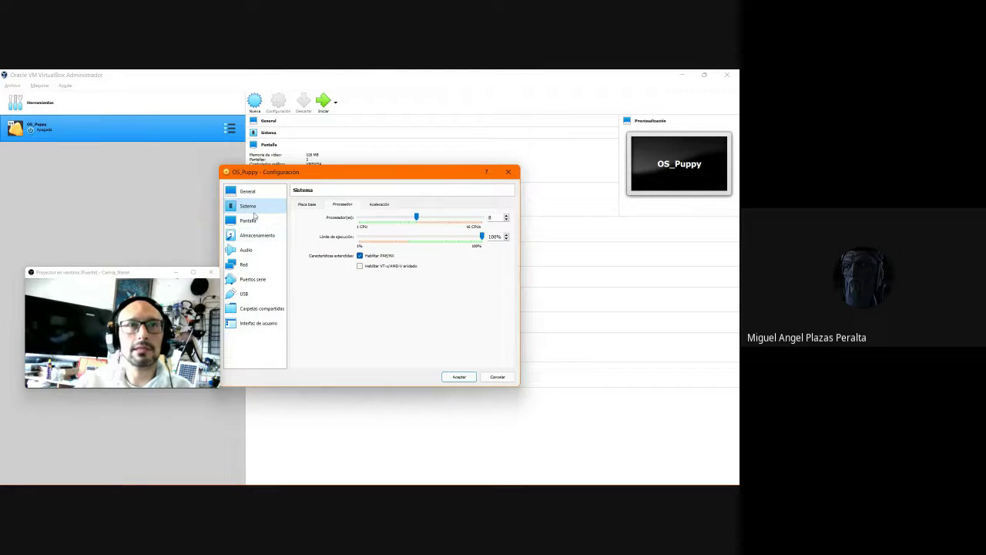
{"action": "left_click", "coordinate": [306, 205]}
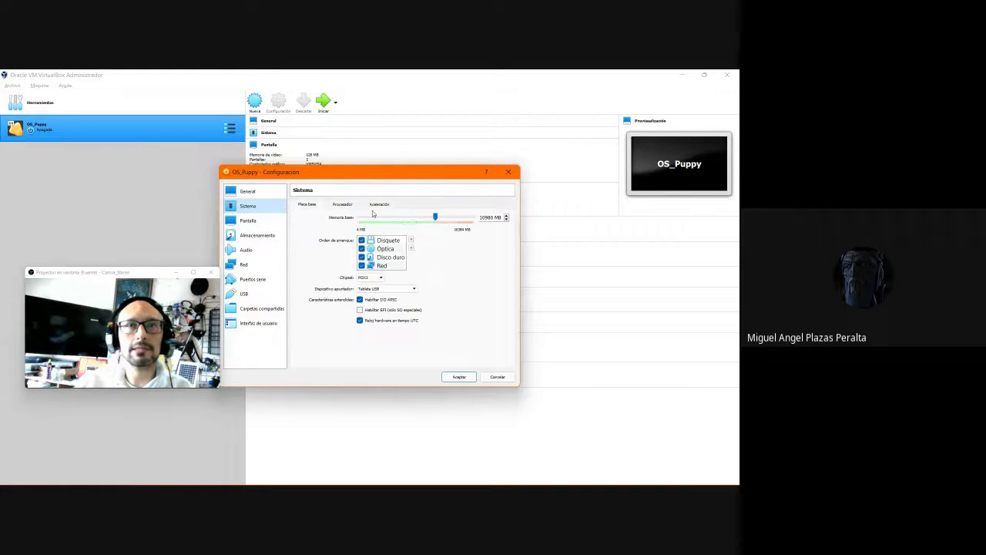
{"action": "left_click", "coordinate": [248, 191]}
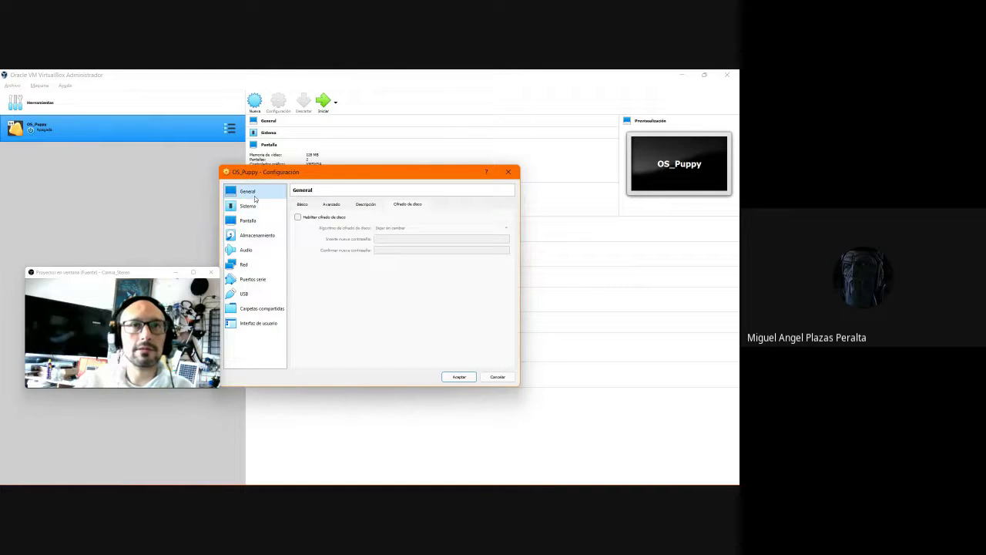
{"action": "left_click", "coordinate": [460, 376]}
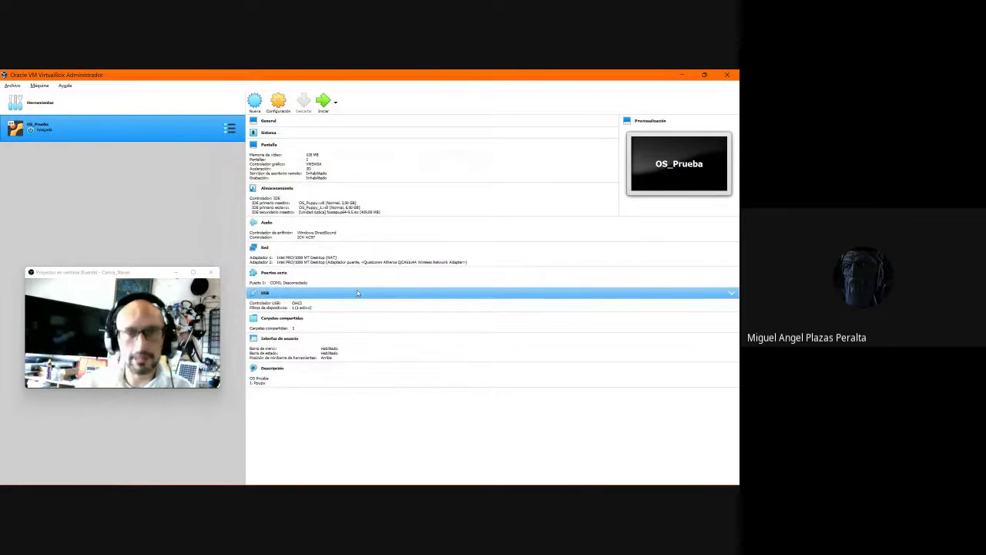
Reopen the configuration of the OS_Prueba machine and review its advanced and description settings
{"action": "key", "text": "super+plus"}
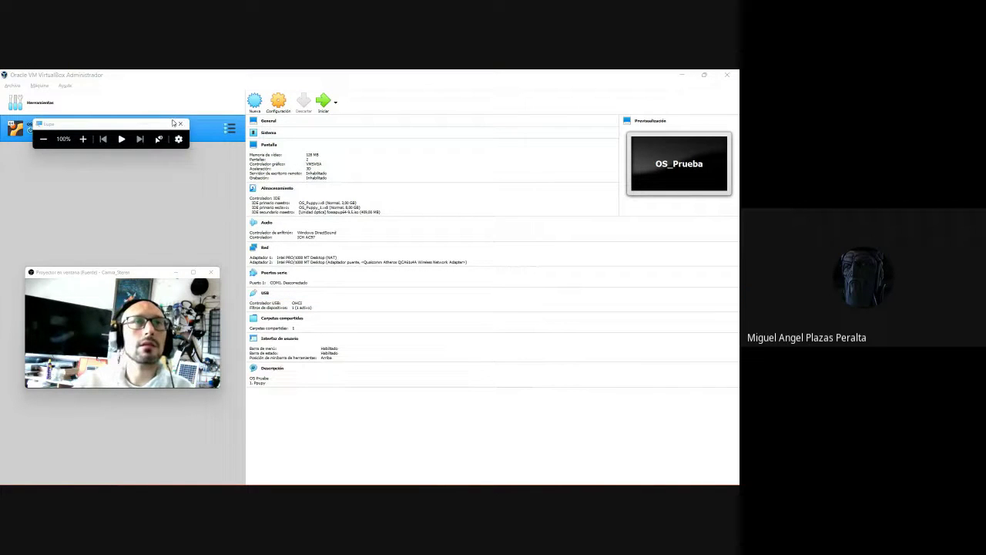
{"action": "left_click", "coordinate": [180, 124]}
{"action": "left_click", "coordinate": [278, 101]}
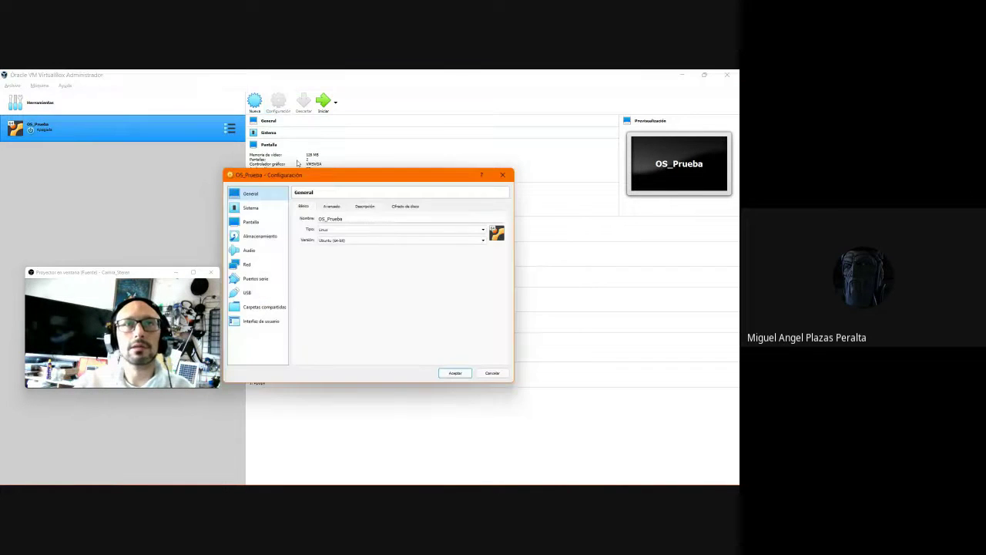
{"action": "left_click", "coordinate": [337, 206]}
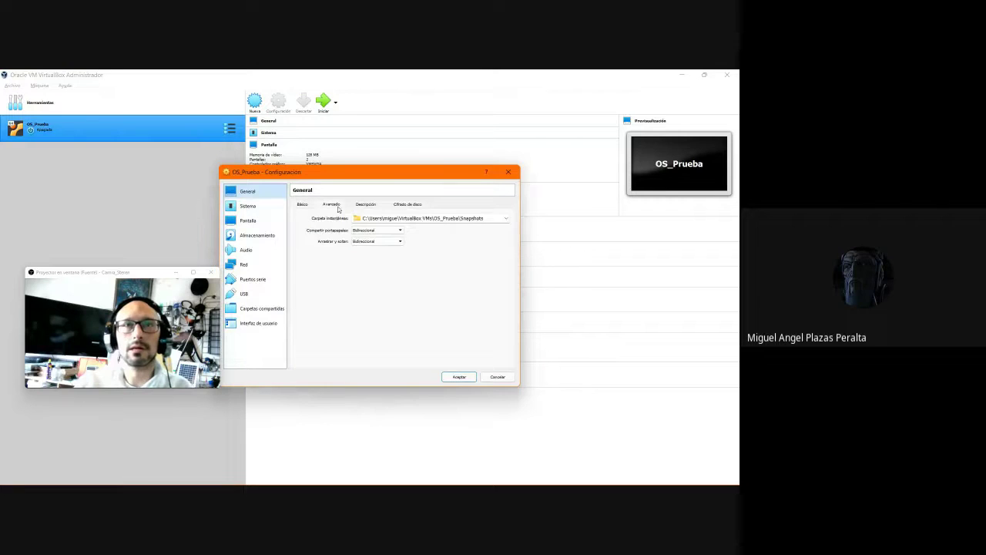
{"action": "left_click", "coordinate": [360, 206]}
{"action": "left_click", "coordinate": [336, 206]}
Put the hard disk first in the machine's boot order, after checking its acceleration and processor settings
{"action": "left_click", "coordinate": [258, 206]}
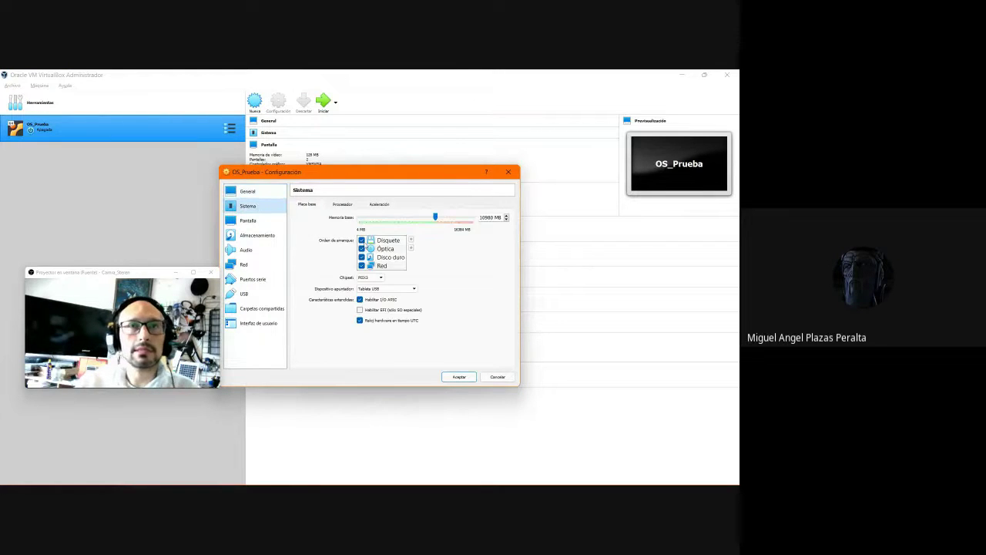
{"action": "left_click", "coordinate": [385, 249]}
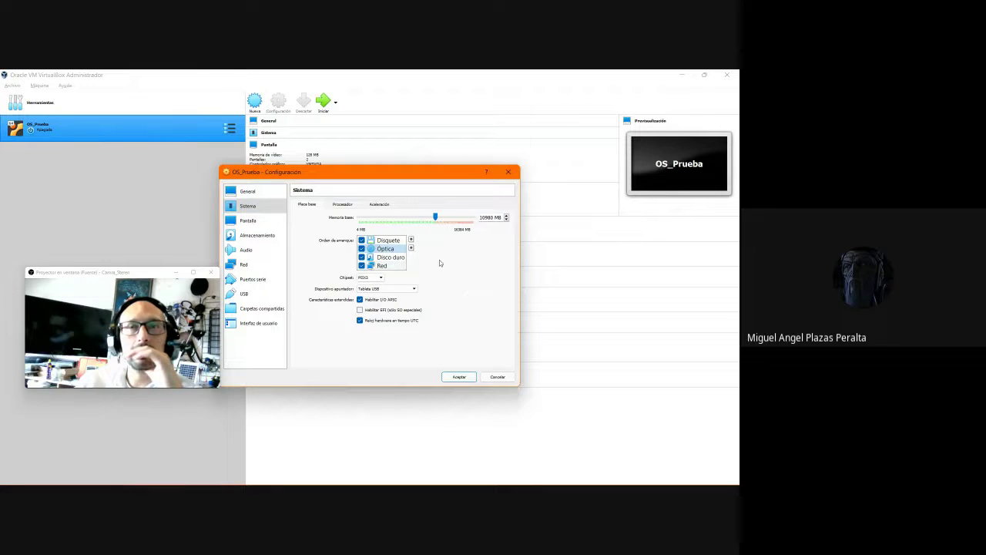
{"action": "left_click", "coordinate": [384, 206]}
{"action": "left_click", "coordinate": [348, 207]}
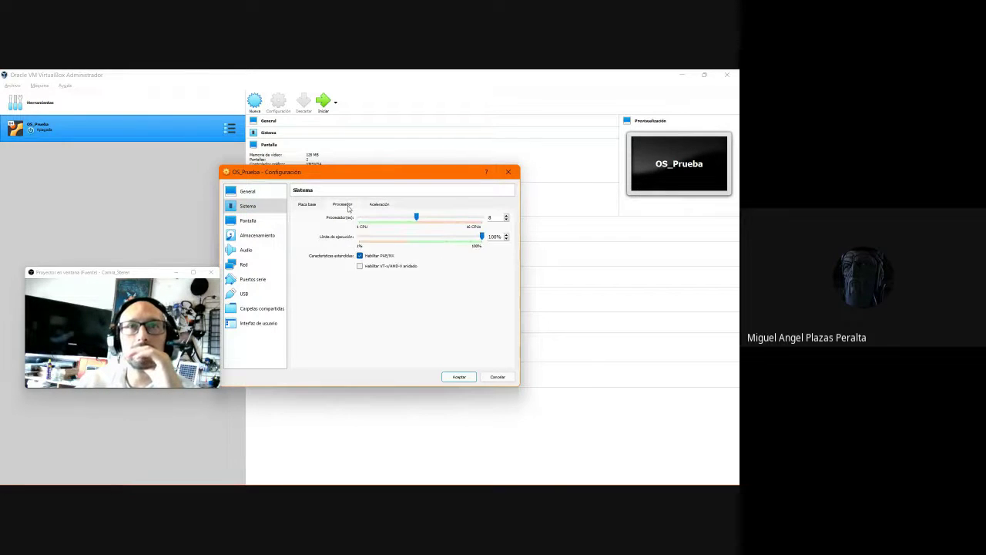
{"action": "left_click", "coordinate": [307, 205]}
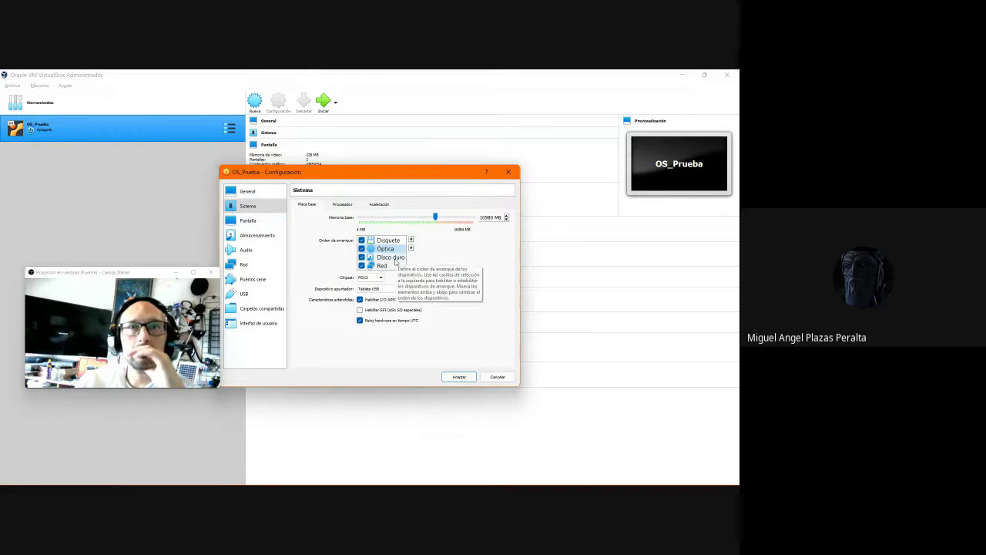
{"action": "left_click", "coordinate": [390, 259]}
{"action": "left_click", "coordinate": [411, 241]}
{"action": "left_click", "coordinate": [411, 240]}
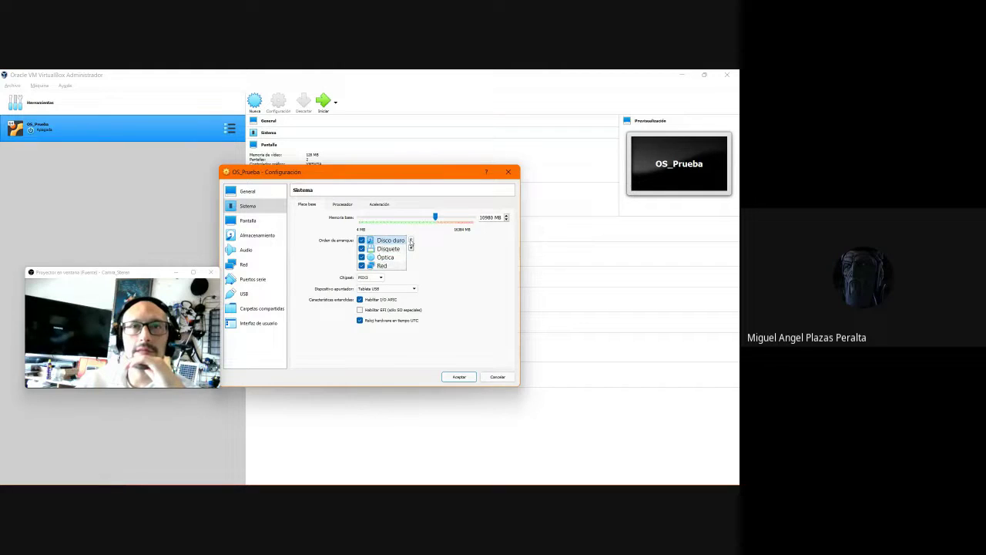
Compare the details of the two virtual hard disks attached to the machine's IDE storage controller
{"action": "left_click", "coordinate": [247, 222]}
{"action": "left_click", "coordinate": [252, 235]}
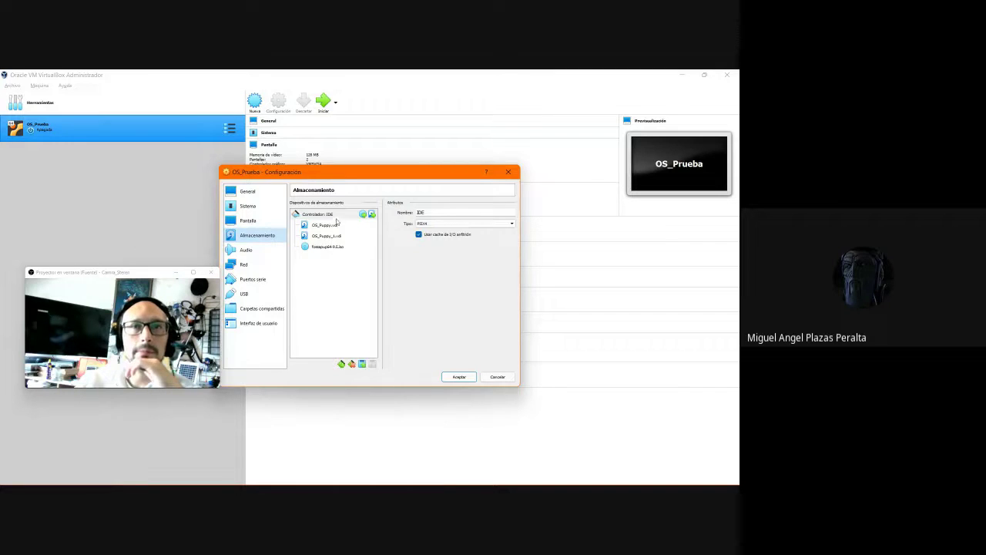
{"action": "left_click", "coordinate": [324, 225]}
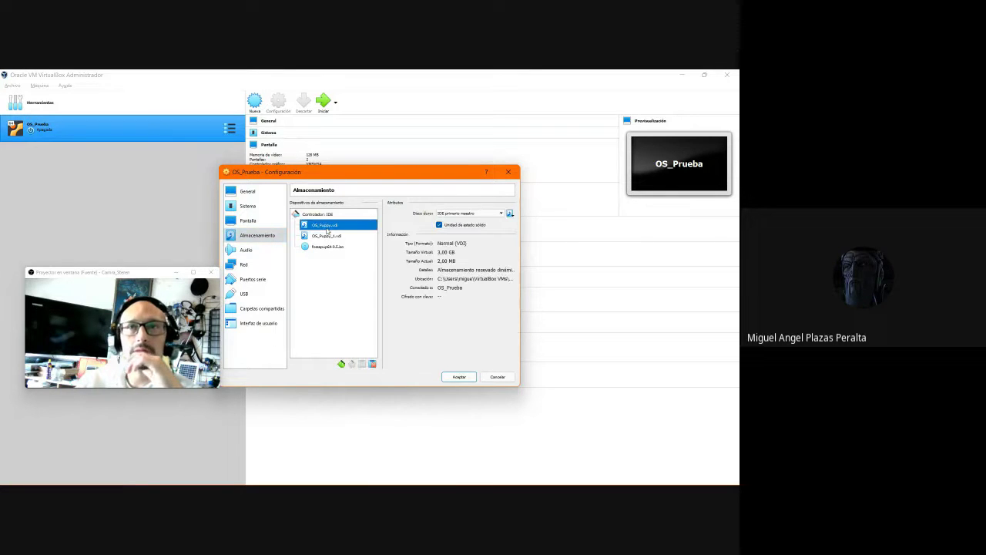
{"action": "left_click", "coordinate": [329, 236]}
{"action": "left_click", "coordinate": [333, 228]}
{"action": "left_click", "coordinate": [333, 237]}
{"action": "left_click", "coordinate": [332, 228]}
{"action": "left_click", "coordinate": [333, 240]}
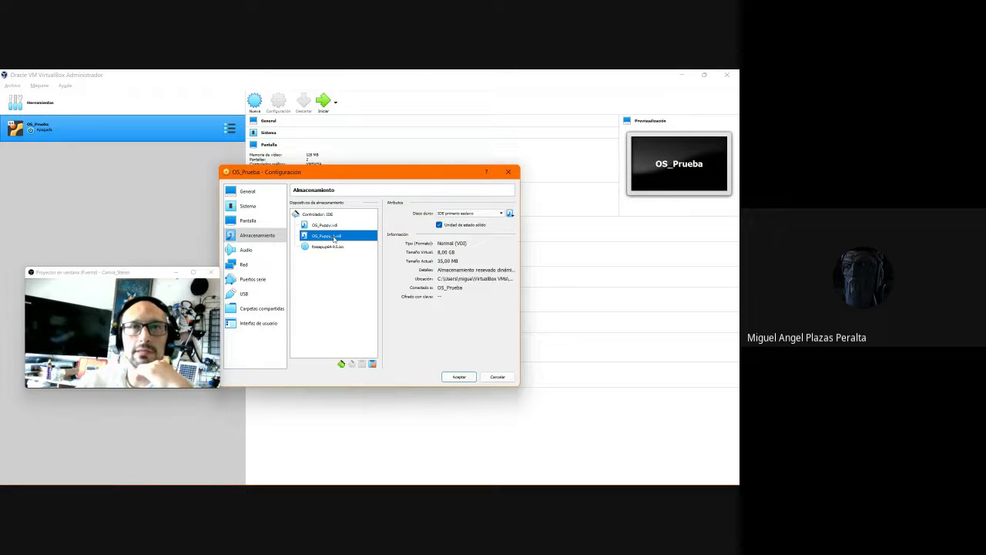
Replace the fossapup64-9.5.iso image in the optical drive with the ubuntu-20.04.3-desktop-amd64 disc image from the desktop
{"action": "left_click", "coordinate": [331, 247]}
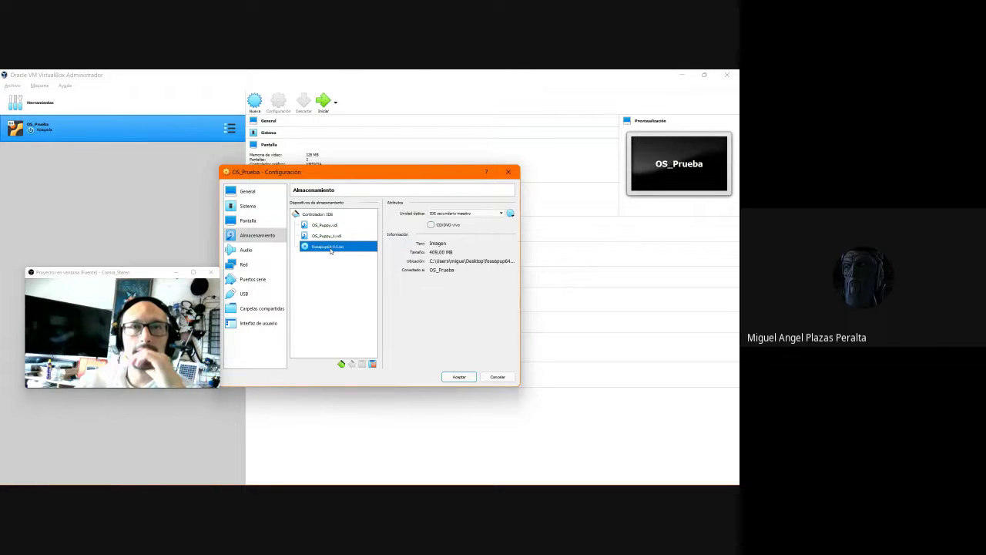
{"action": "left_click", "coordinate": [334, 238]}
{"action": "left_click", "coordinate": [334, 245]}
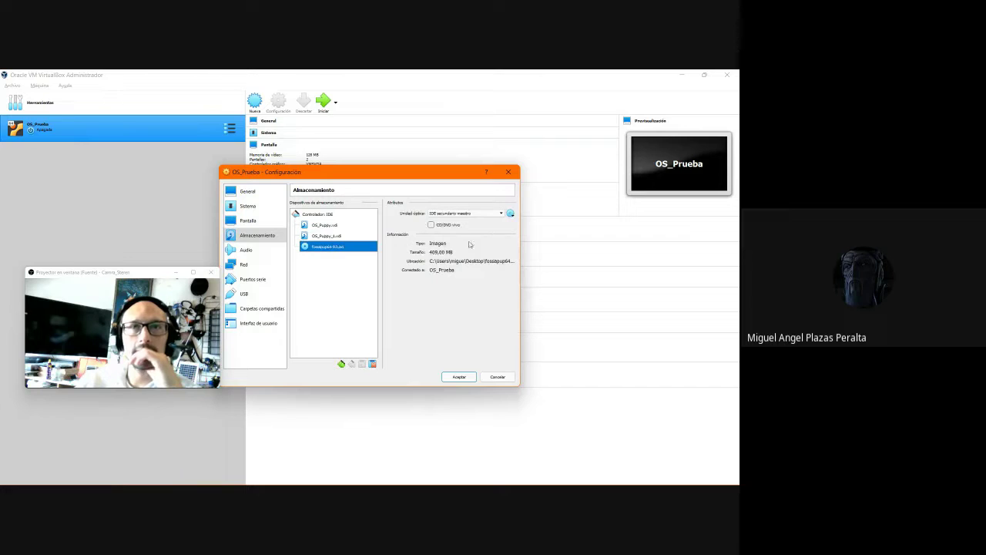
{"action": "left_click", "coordinate": [509, 213]}
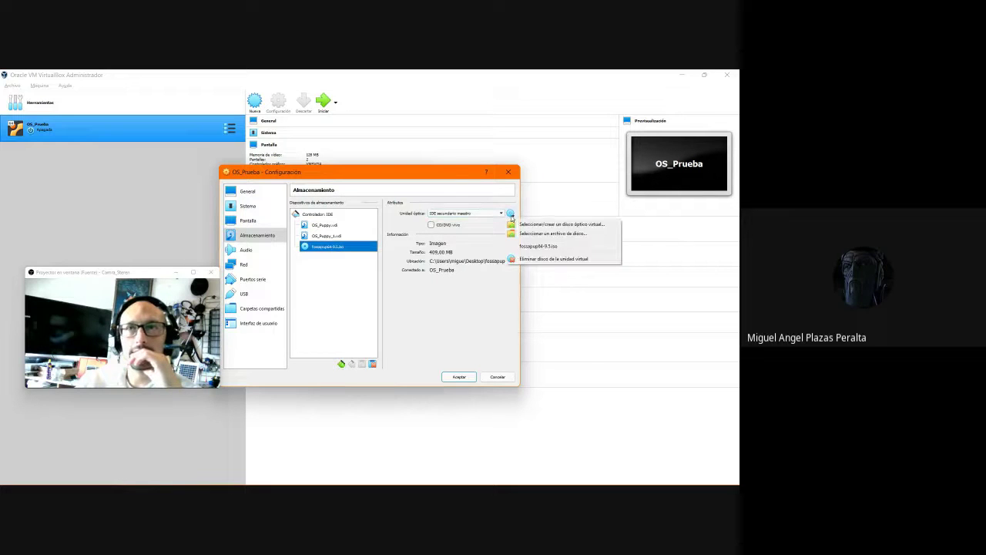
{"action": "left_click", "coordinate": [532, 233]}
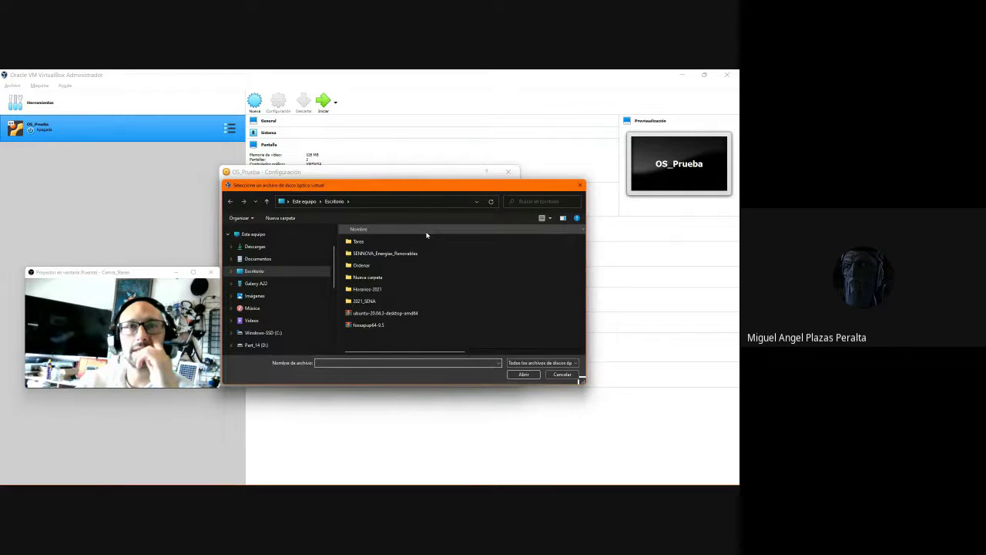
{"action": "left_click", "coordinate": [385, 313]}
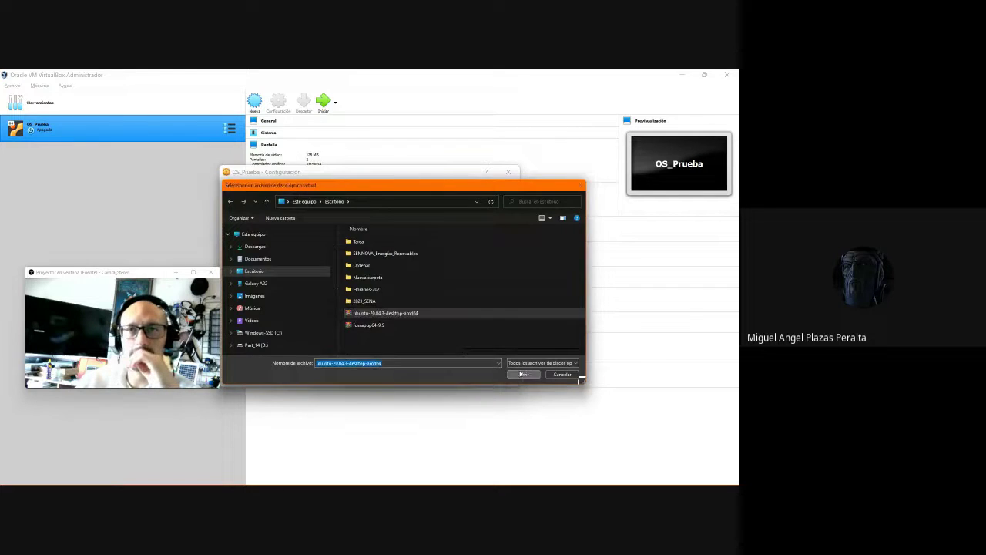
{"action": "left_click", "coordinate": [521, 374]}
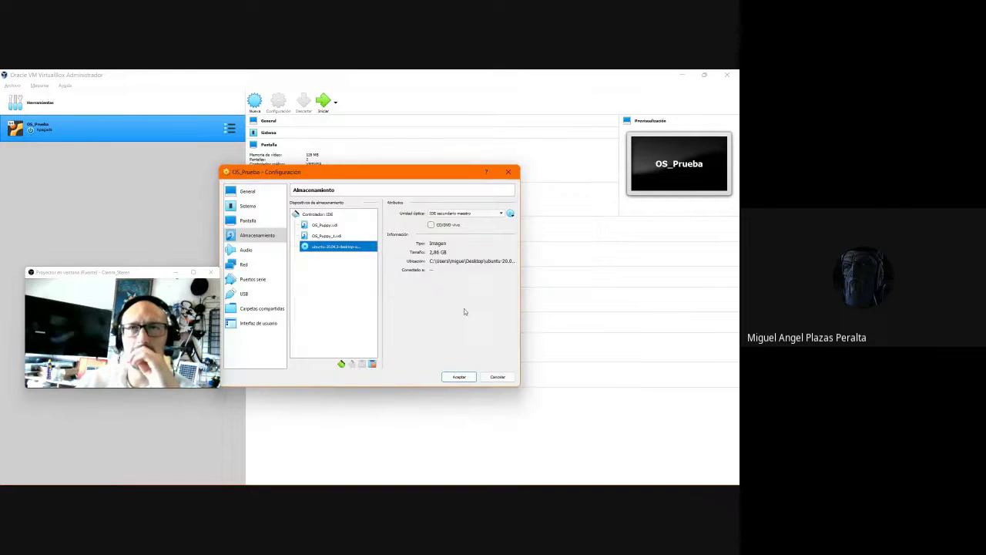
Recheck both virtual hard disks and the optical drive, and accept the machine's storage configuration
{"action": "left_click", "coordinate": [335, 236]}
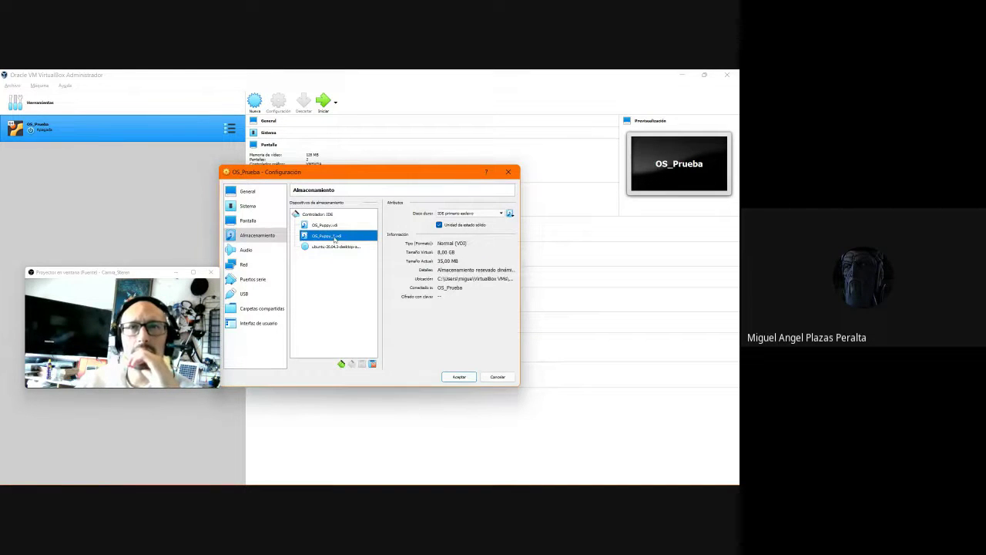
{"action": "left_click", "coordinate": [332, 225]}
{"action": "left_click", "coordinate": [333, 237]}
{"action": "left_click", "coordinate": [336, 228]}
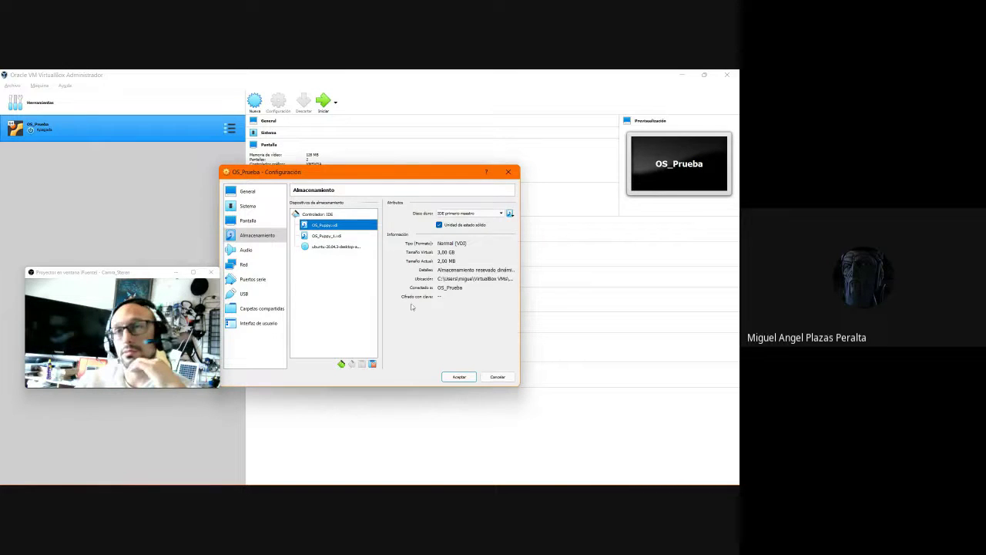
{"action": "left_click", "coordinate": [337, 248]}
{"action": "left_click", "coordinate": [460, 376]}
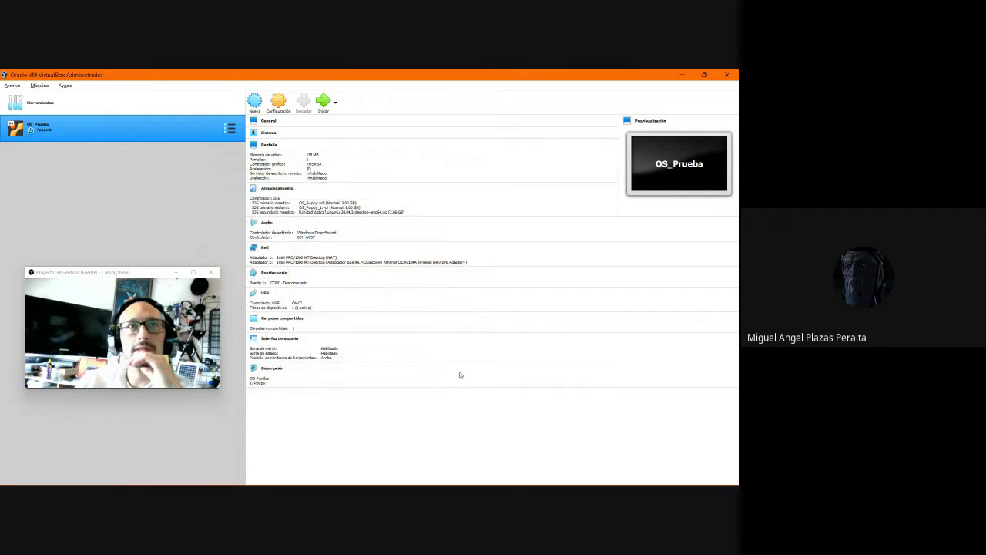
Start the OS_Prueba machine from the Ubuntu image and maximize its window
{"action": "left_click", "coordinate": [325, 105]}
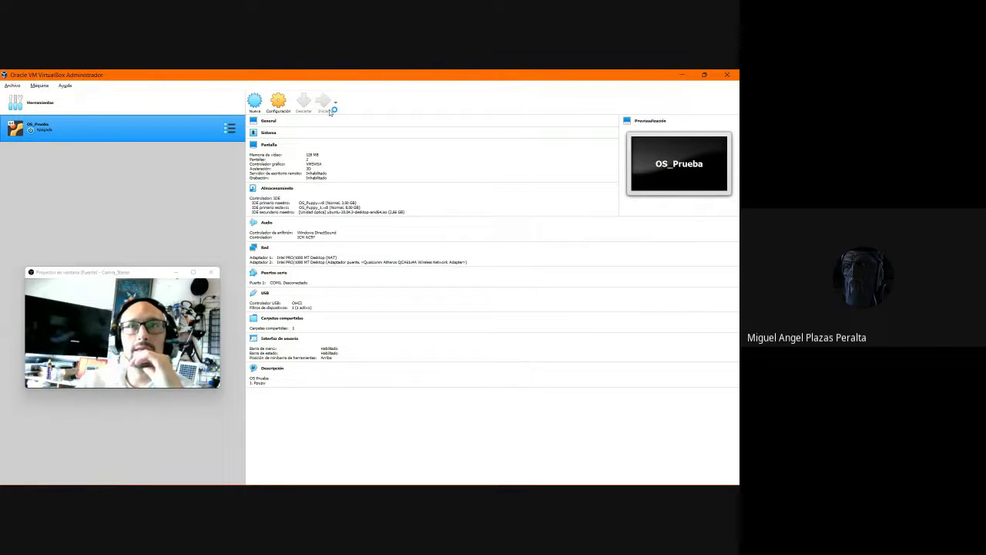
{"action": "left_click", "coordinate": [129, 273]}
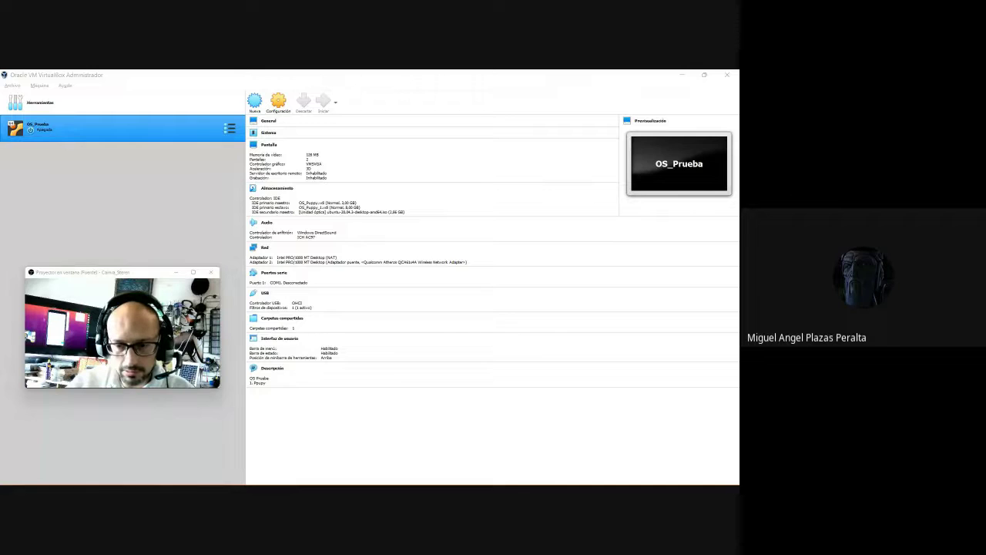
{"action": "left_click", "coordinate": [177, 272]}
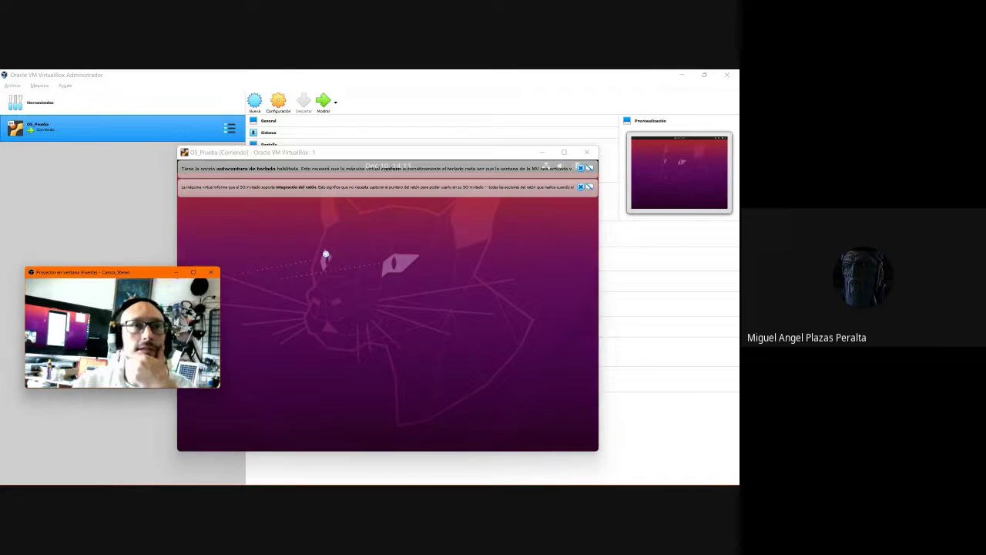
{"action": "left_click", "coordinate": [566, 152]}
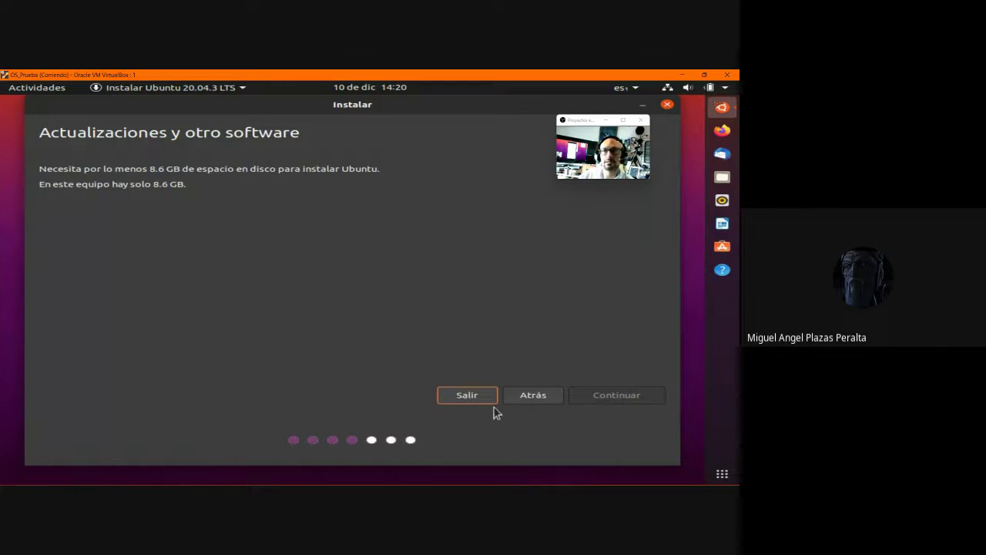
Move the camera window lower over the Ubuntu installer's updates and other software page and return to the installer
{"action": "left_click", "coordinate": [603, 122]}
{"action": "left_click_drag", "start_coordinate": [575, 121], "coordinate": [605, 151]}
{"action": "left_click", "coordinate": [336, 176]}
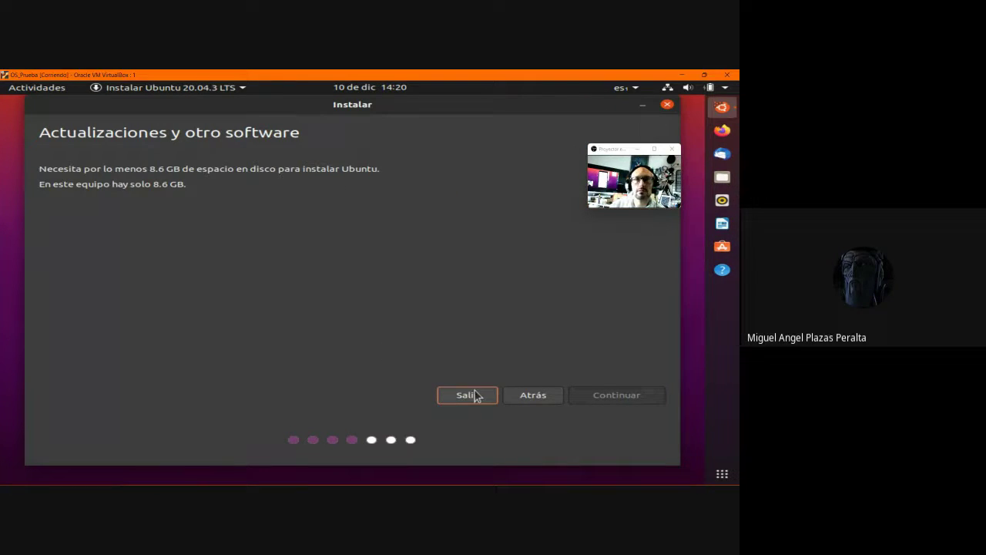
Return the installer to its keyboard layout page, restore the machine window and maximize the VirtualBox manager
{"action": "left_click", "coordinate": [514, 394]}
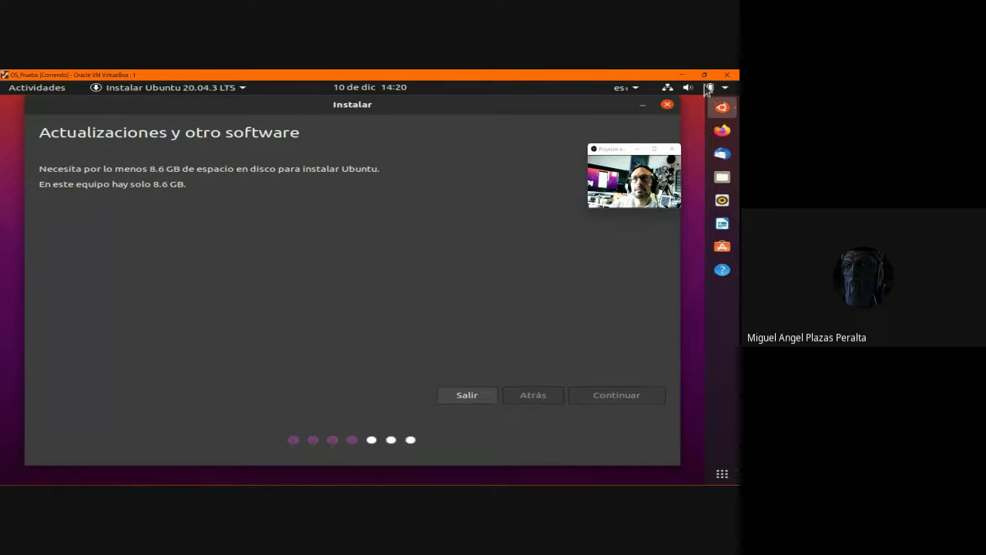
{"action": "left_click", "coordinate": [703, 75]}
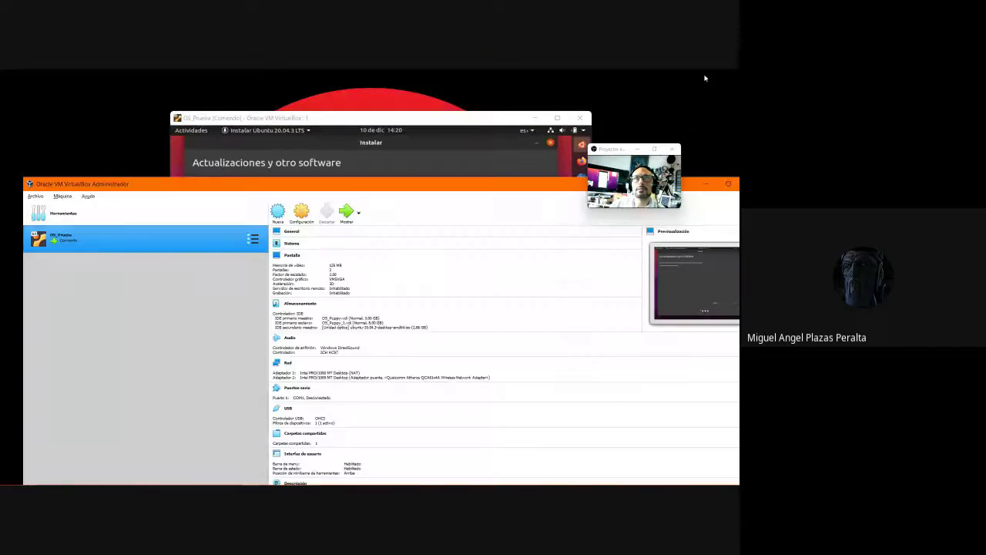
{"action": "double_click", "coordinate": [426, 190]}
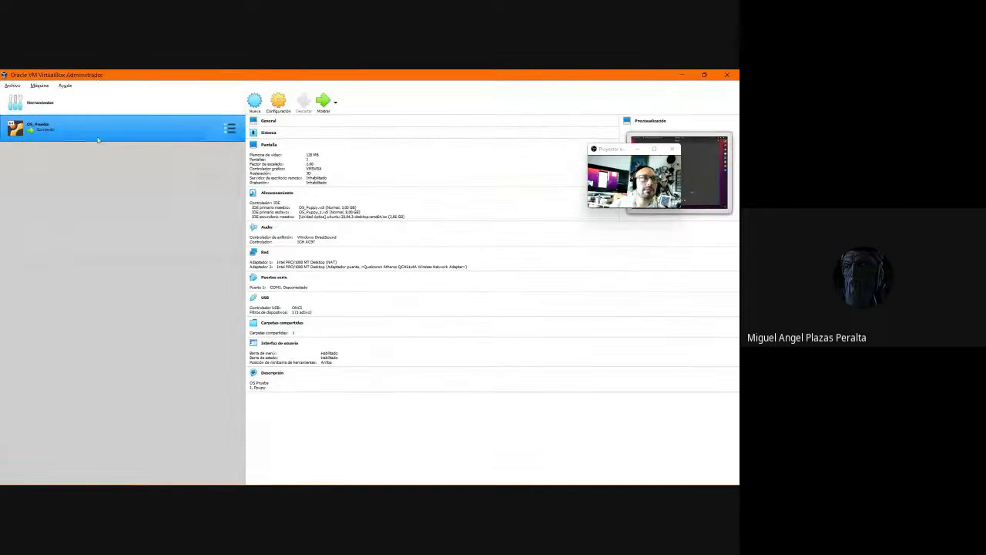
Inspect the virtual sizes of OS_Puppy.vdi and OS_Puppy_1.vdi in the OS_Prueba machine's storage settings
{"action": "left_click", "coordinate": [278, 102]}
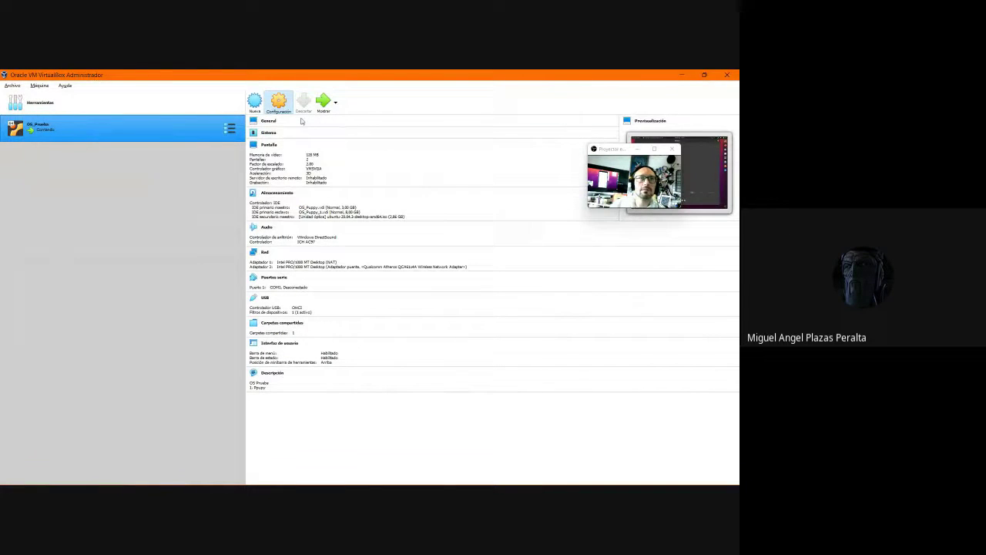
{"action": "left_click", "coordinate": [248, 205]}
{"action": "left_click", "coordinate": [247, 192]}
{"action": "left_click", "coordinate": [247, 221]}
{"action": "left_click", "coordinate": [257, 236]}
{"action": "left_click", "coordinate": [323, 235]}
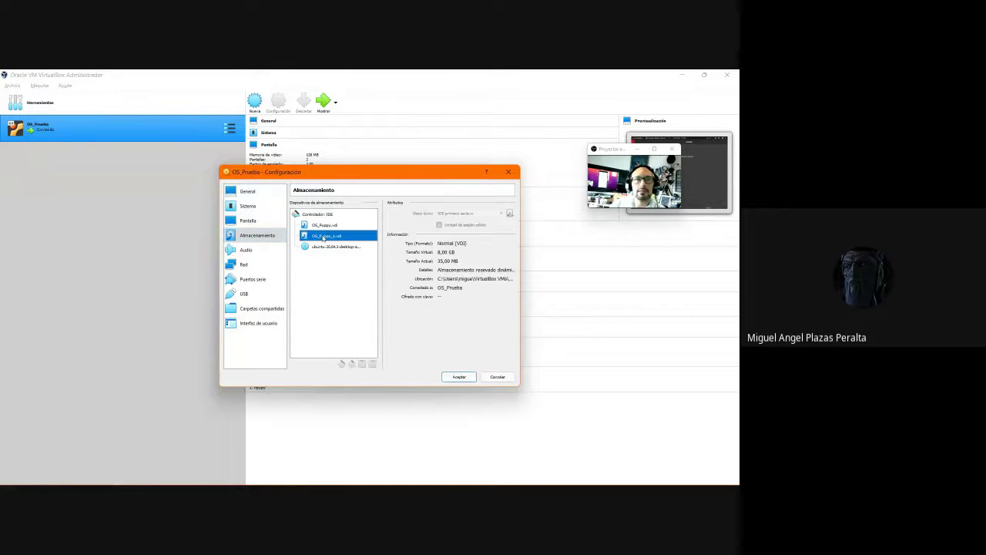
{"action": "left_click", "coordinate": [329, 226]}
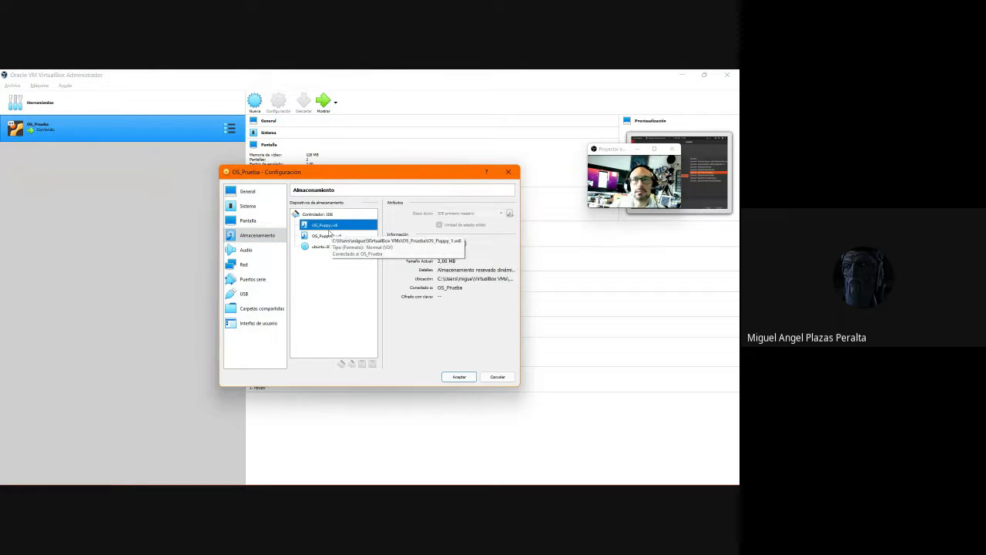
{"action": "left_click", "coordinate": [329, 237]}
{"action": "left_click", "coordinate": [329, 226]}
{"action": "left_click", "coordinate": [329, 237]}
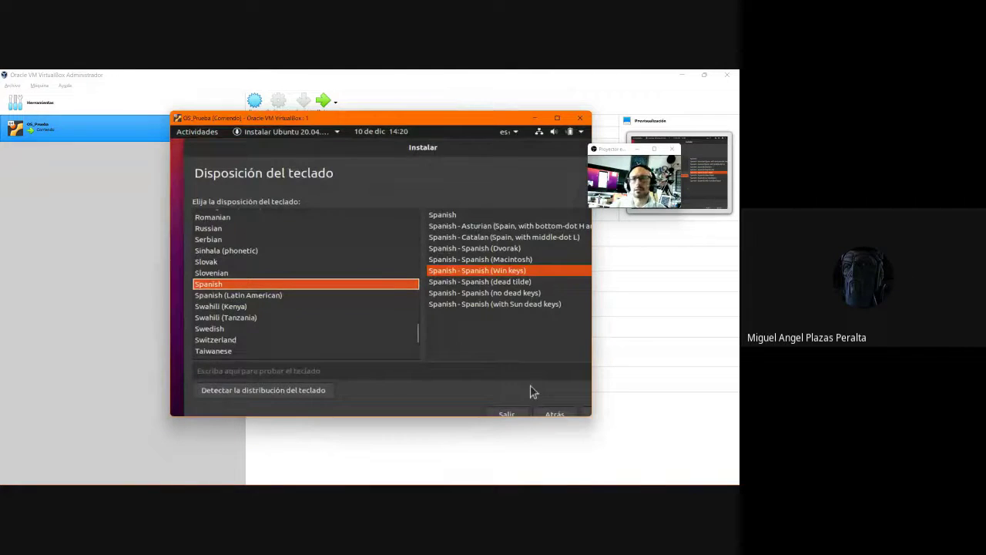
Maximize the OS_Prueba window, shift the installer and continue with the Spanish (Win keys) keyboard layout
{"action": "left_click", "coordinate": [557, 118]}
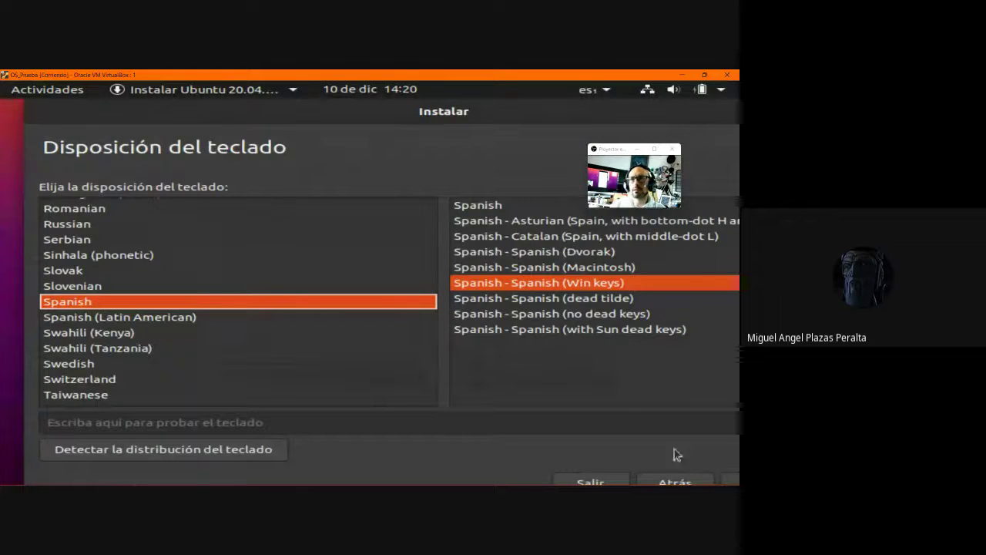
{"action": "left_click_drag", "start_coordinate": [452, 119], "coordinate": [259, 74]}
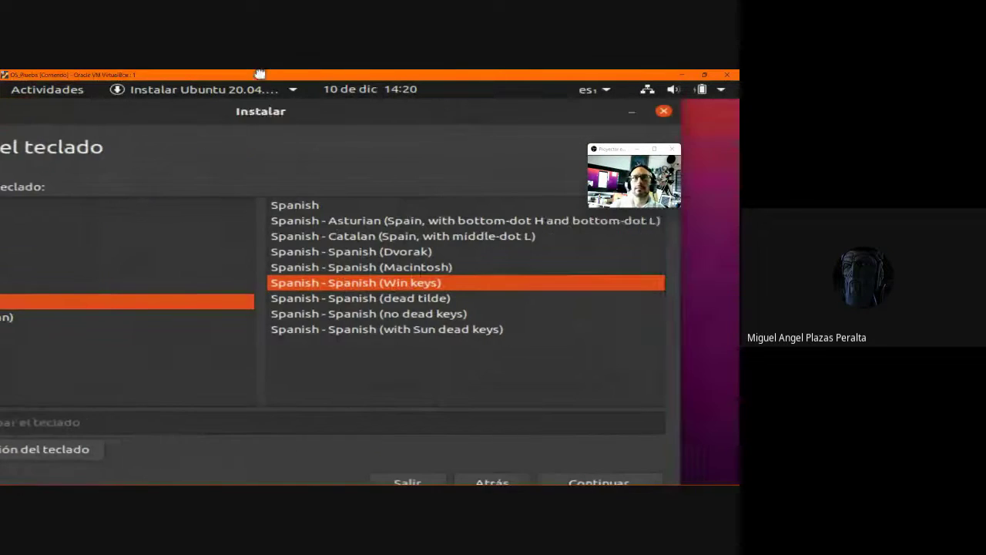
{"action": "left_click", "coordinate": [606, 477]}
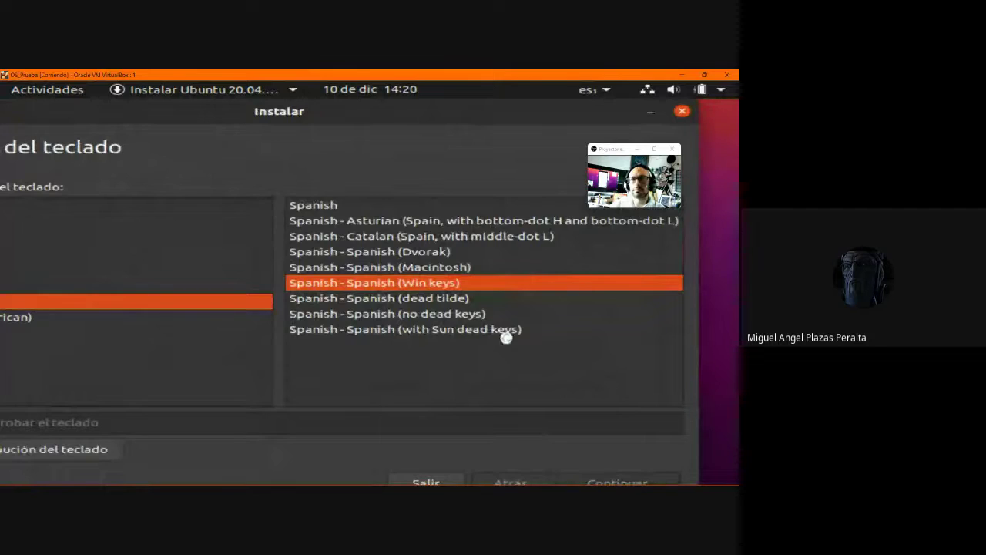
Set Ubuntu's display resolution to 1280 × 768 (16:10), keep the change and move the installer window fully into view
{"action": "left_click", "coordinate": [717, 89]}
{"action": "left_click", "coordinate": [737, 333]}
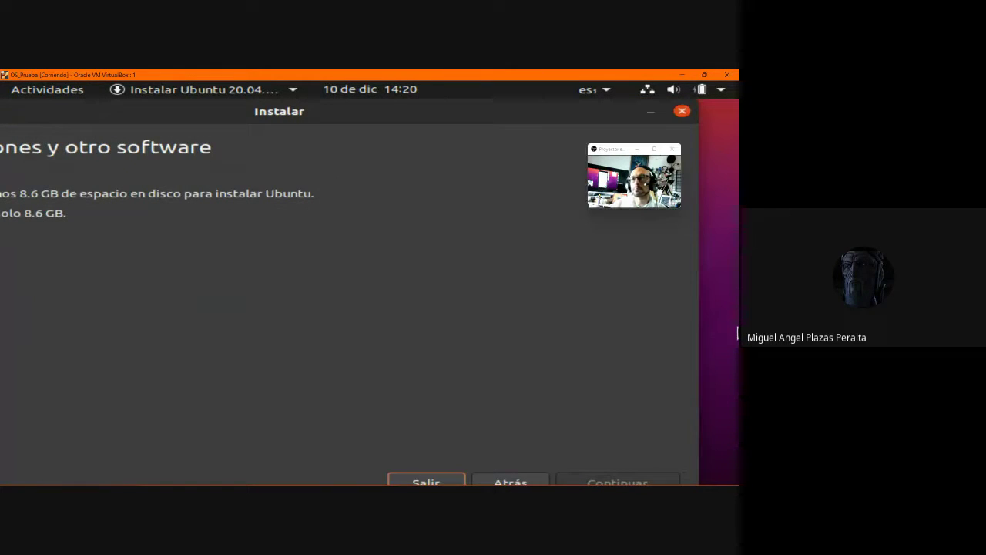
{"action": "right_click", "coordinate": [736, 333]}
{"action": "left_click", "coordinate": [586, 282]}
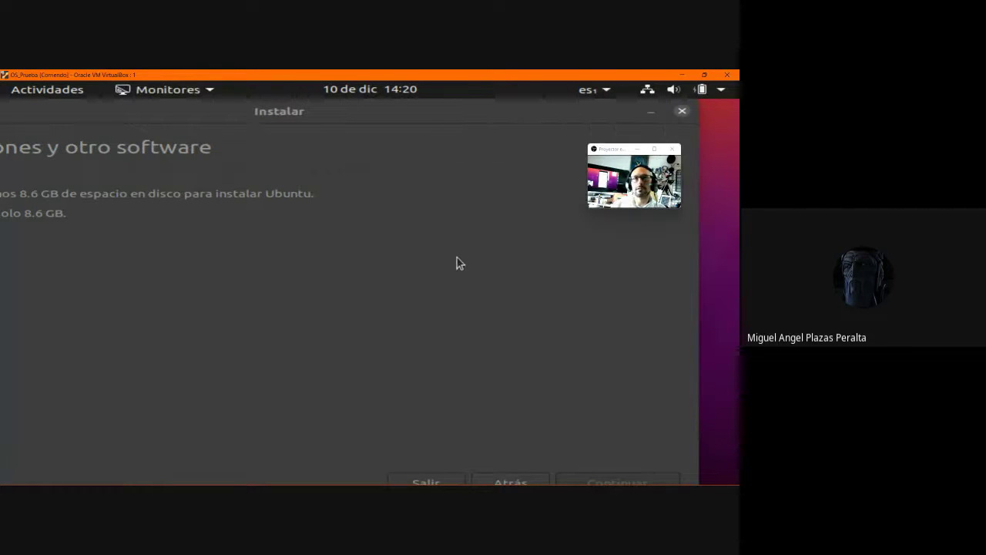
{"action": "left_click", "coordinate": [403, 236]}
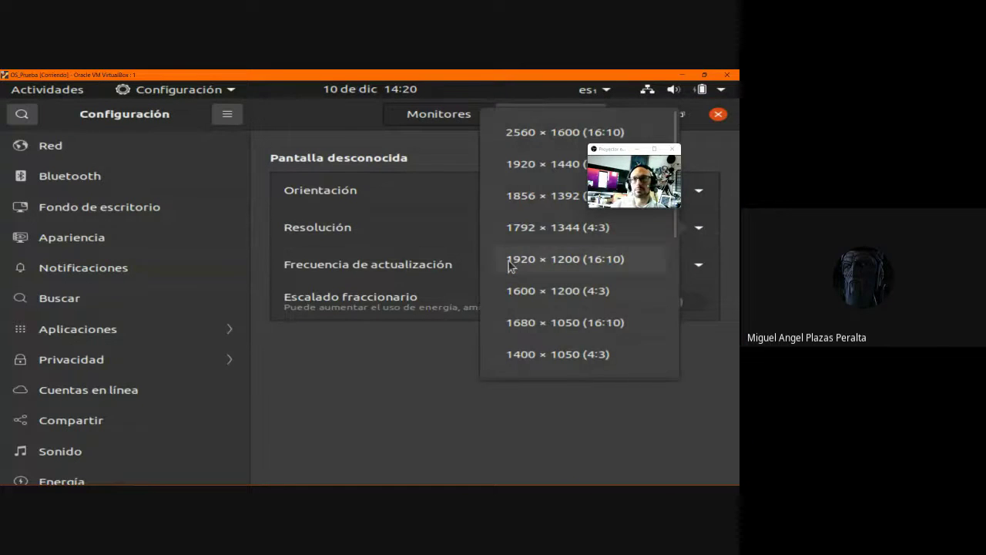
{"action": "scroll", "coordinate": [547, 334], "scroll_direction": "down", "scroll_amount": 1}
{"action": "scroll", "coordinate": [578, 327], "scroll_direction": "down", "scroll_amount": 5}
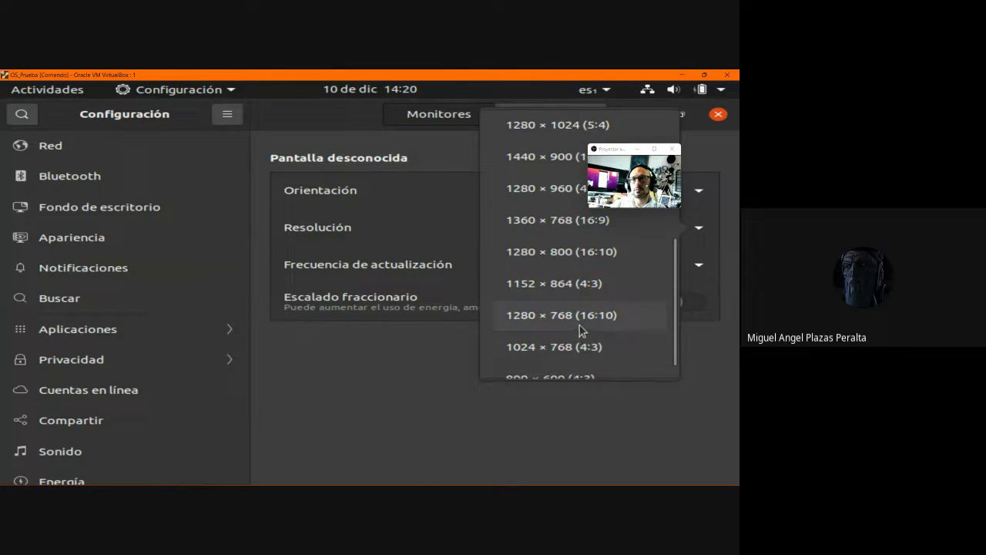
{"action": "left_click", "coordinate": [579, 325]}
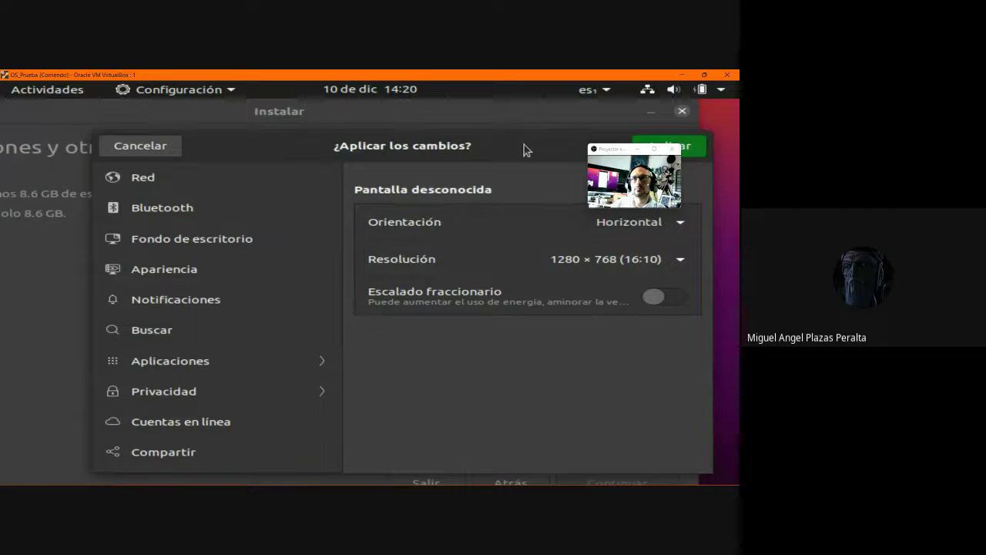
{"action": "left_click", "coordinate": [670, 120]}
{"action": "left_click", "coordinate": [468, 309]}
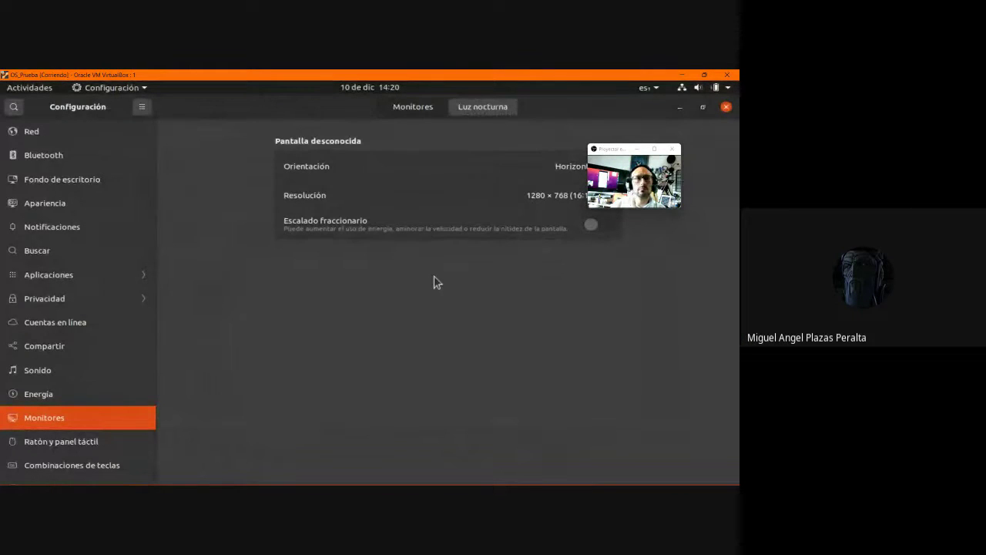
{"action": "left_click", "coordinate": [727, 107]}
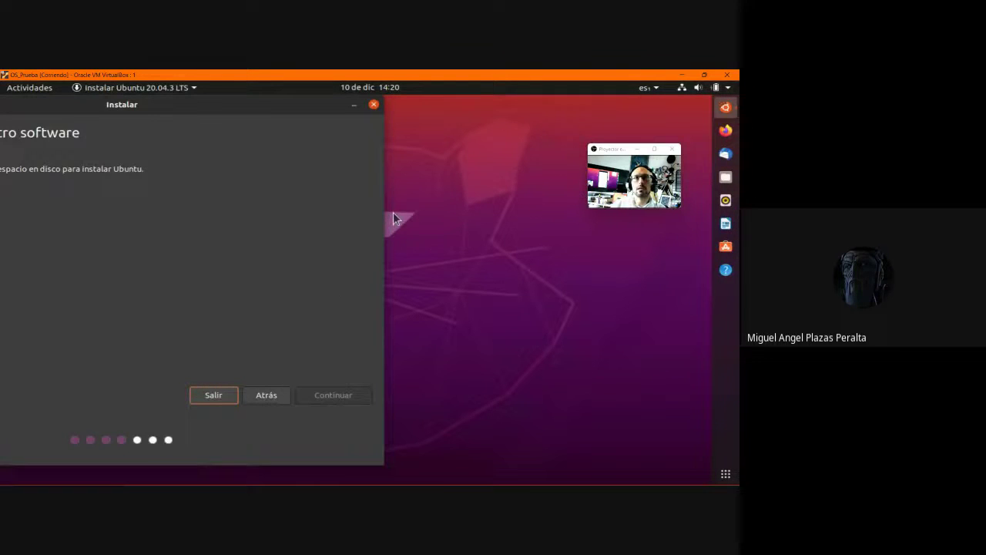
{"action": "left_click_drag", "start_coordinate": [313, 110], "coordinate": [517, 114]}
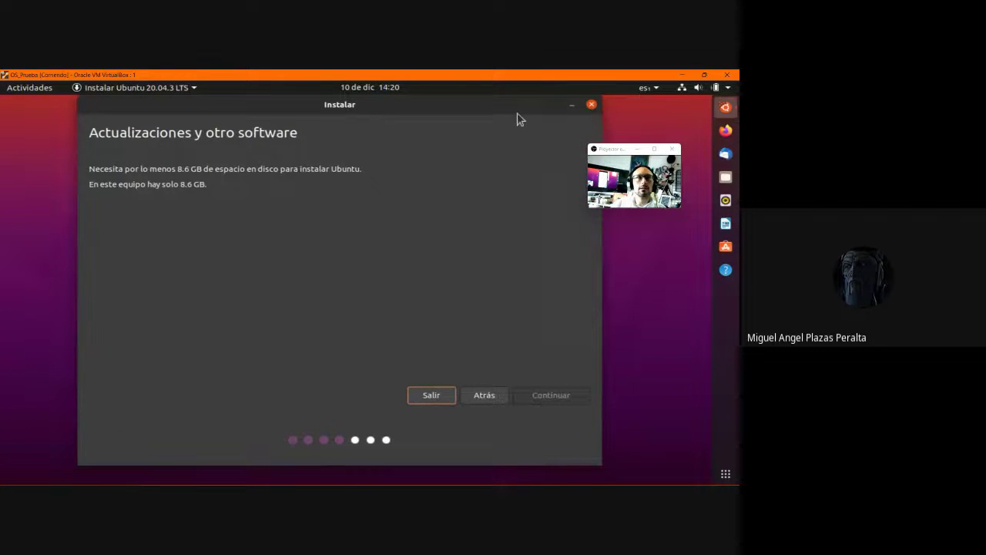
Return to the OS_Prueba storage settings and recheck the Ubuntu image and both virtual hard disks
{"action": "key", "text": "alt+Tab"}
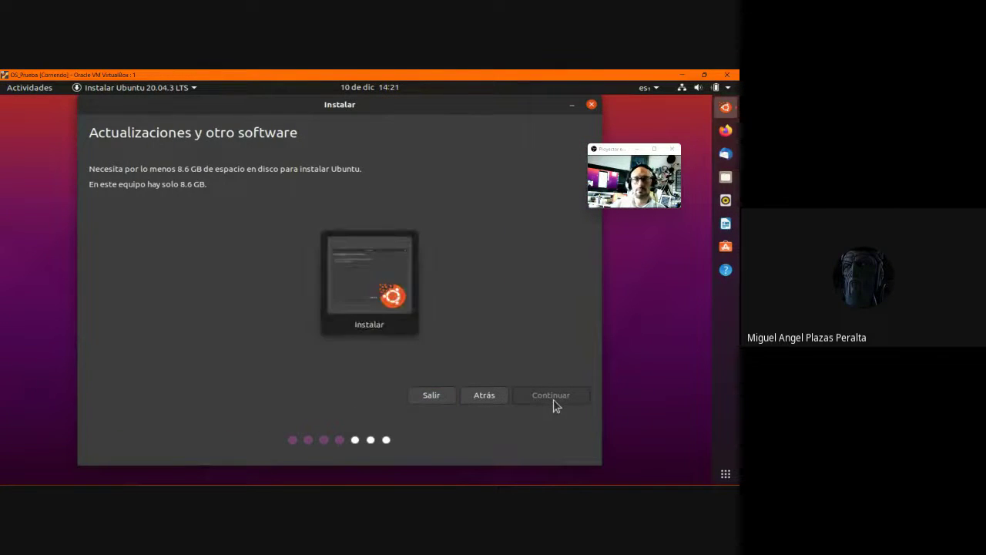
{"action": "key", "text": "alt+Tab"}
{"action": "left_click", "coordinate": [704, 74]}
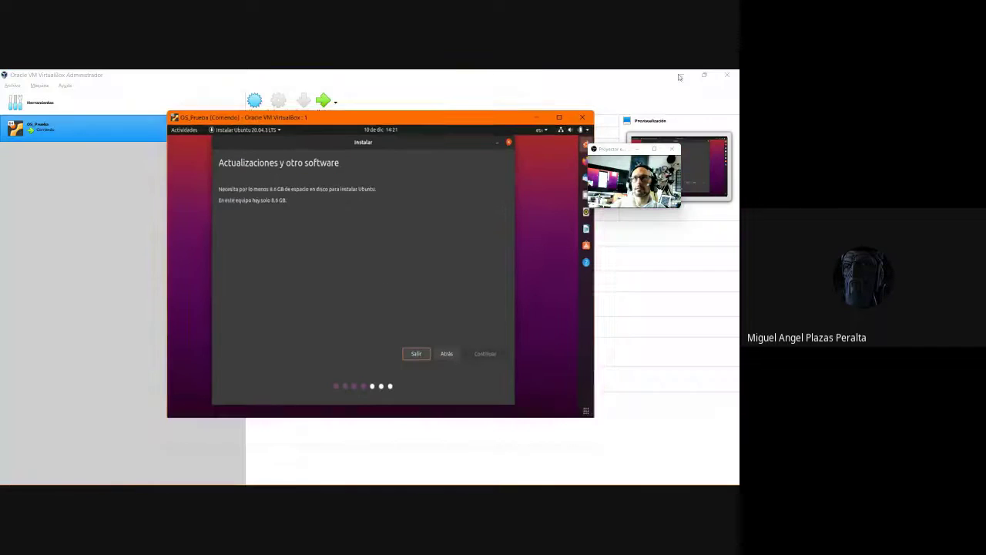
{"action": "left_click", "coordinate": [608, 430]}
{"action": "left_click", "coordinate": [331, 246]}
{"action": "left_click", "coordinate": [329, 236]}
{"action": "left_click", "coordinate": [329, 228]}
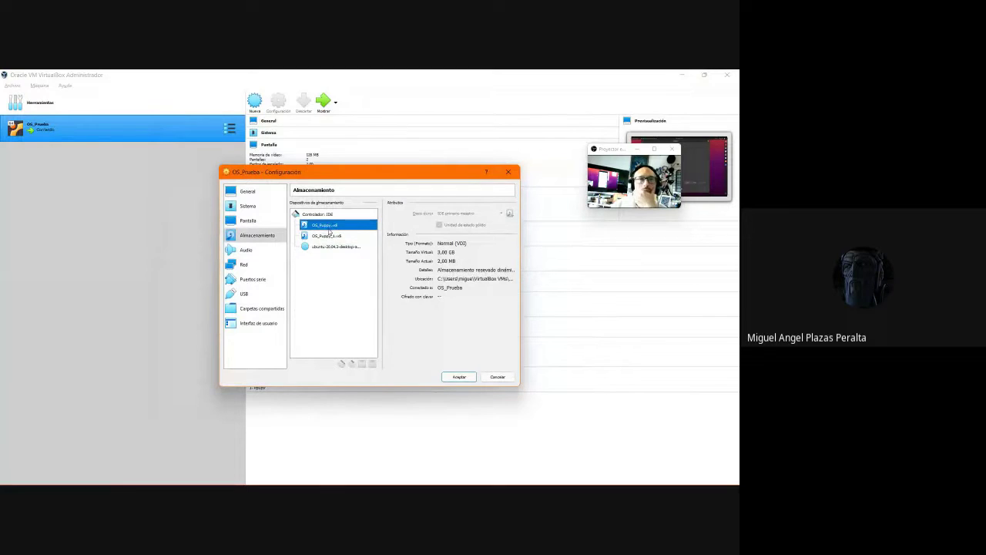
{"action": "left_click", "coordinate": [333, 236]}
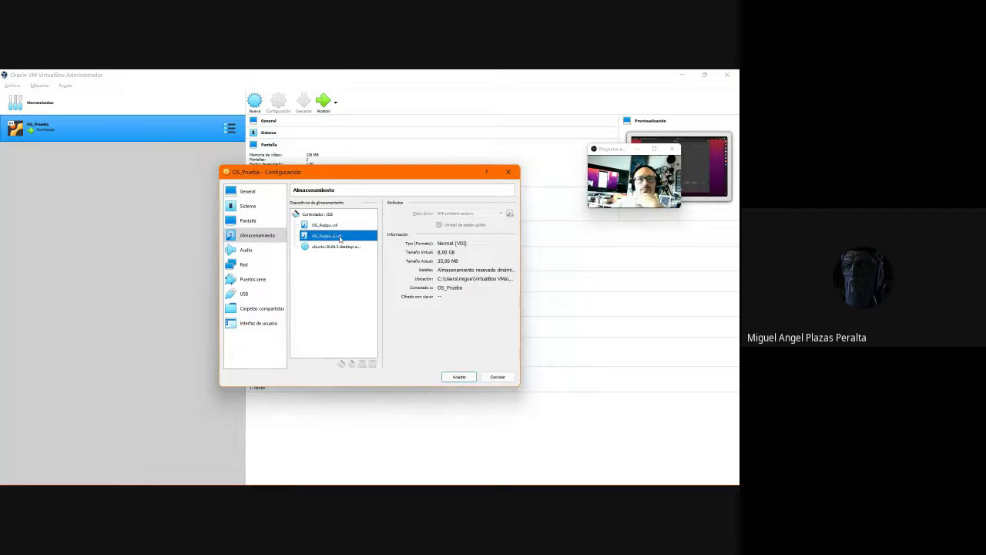
Check whether the OS_Puppy_1.vdi disk and the IDE controller can be edited, and dismiss the machine's settings without saving
{"action": "right_click", "coordinate": [342, 239]}
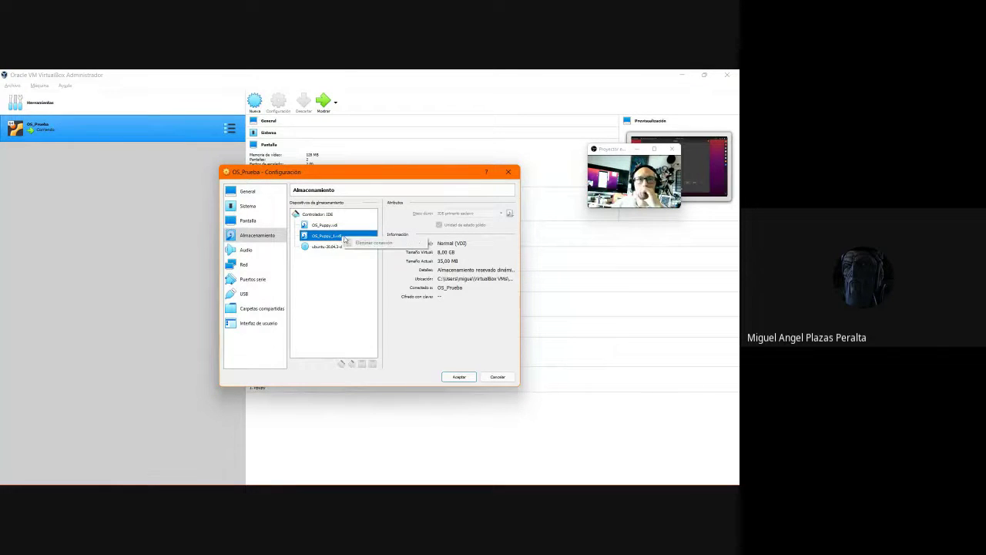
{"action": "key", "text": "Escape"}
{"action": "left_click", "coordinate": [323, 216]}
{"action": "left_click", "coordinate": [332, 236]}
{"action": "left_click", "coordinate": [331, 214]}
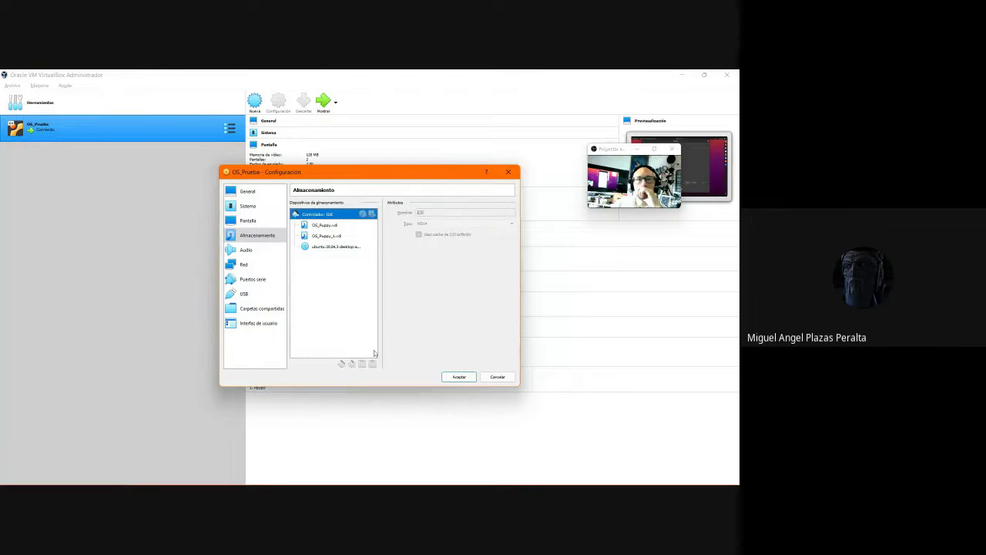
{"action": "left_click", "coordinate": [498, 377]}
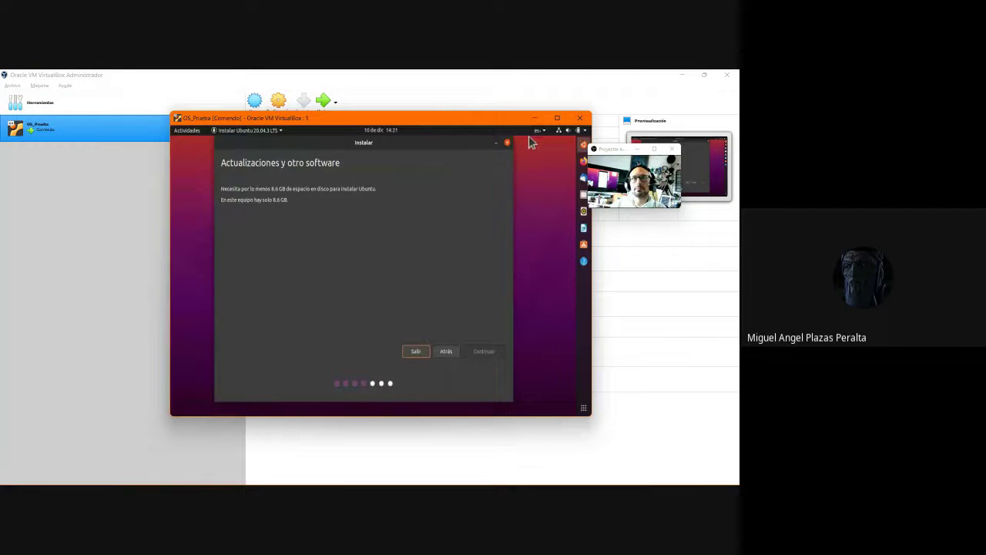
Try to quit the Ubuntu installation from its updates and other software page
{"action": "left_click", "coordinate": [507, 144]}
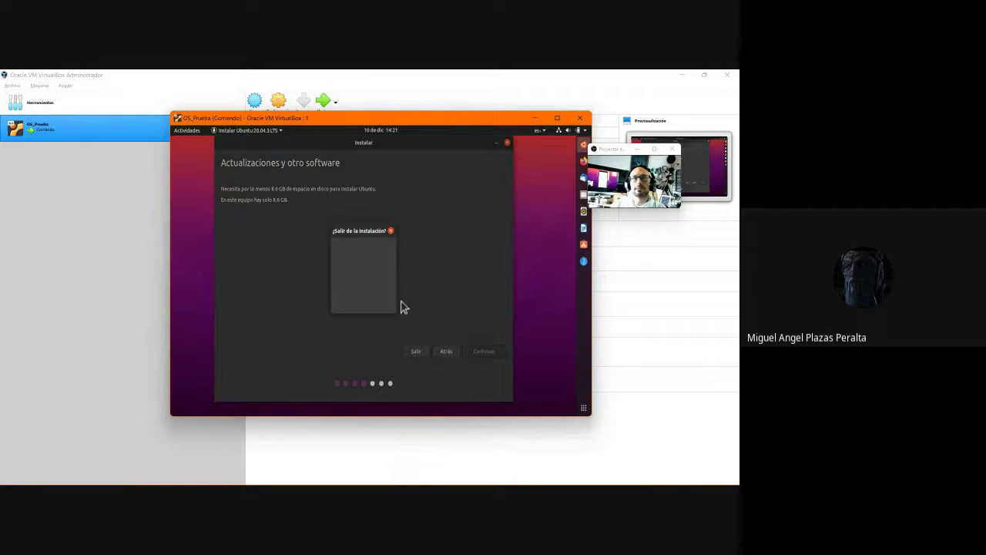
{"action": "left_click", "coordinate": [390, 230]}
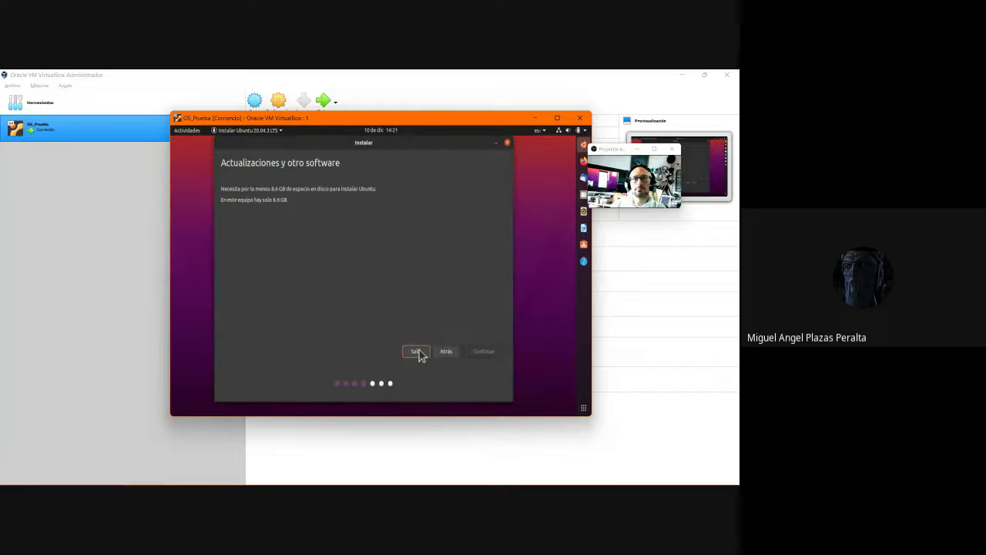
{"action": "left_click", "coordinate": [416, 351]}
{"action": "left_click", "coordinate": [393, 235]}
{"action": "left_click", "coordinate": [416, 351]}
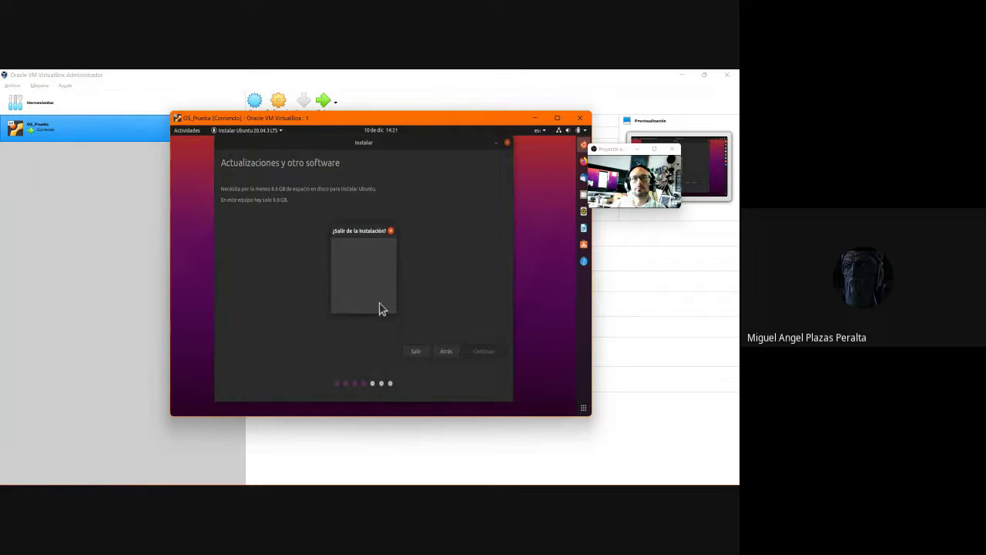
{"action": "left_click", "coordinate": [391, 232]}
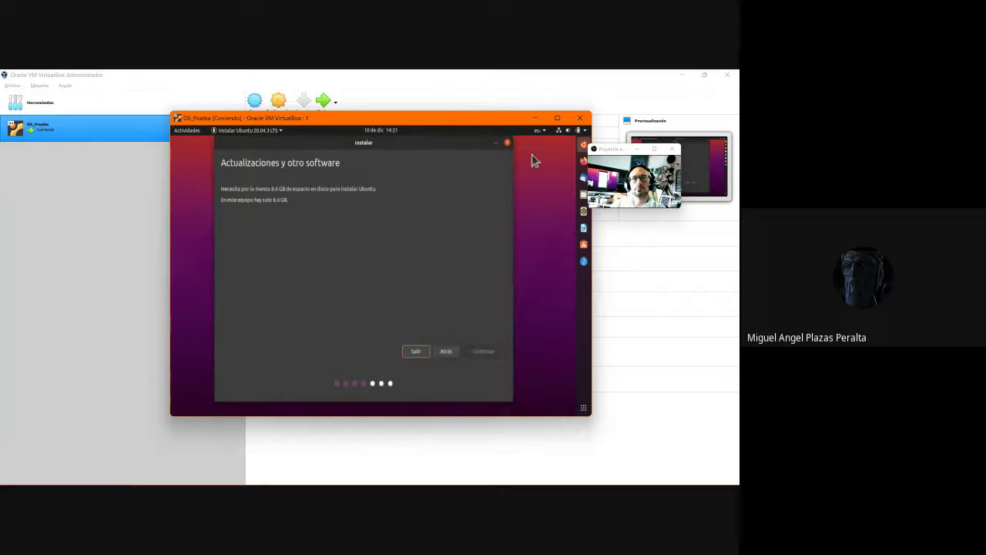
{"action": "left_click", "coordinate": [558, 117]}
{"action": "left_click", "coordinate": [435, 396]}
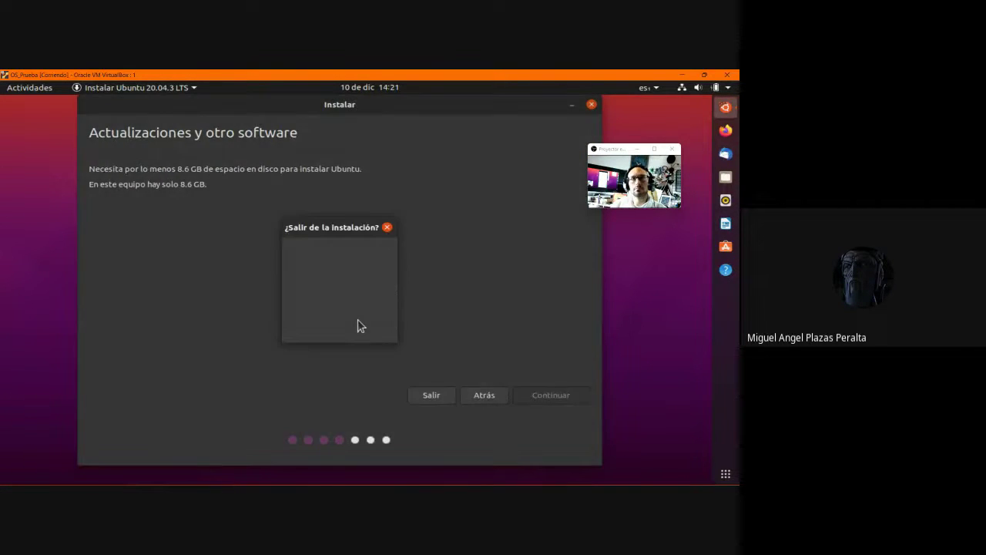
{"action": "left_click", "coordinate": [361, 316]}
Move the camera window away from the area where Ubuntu's system menu opens
{"action": "left_click", "coordinate": [715, 87]}
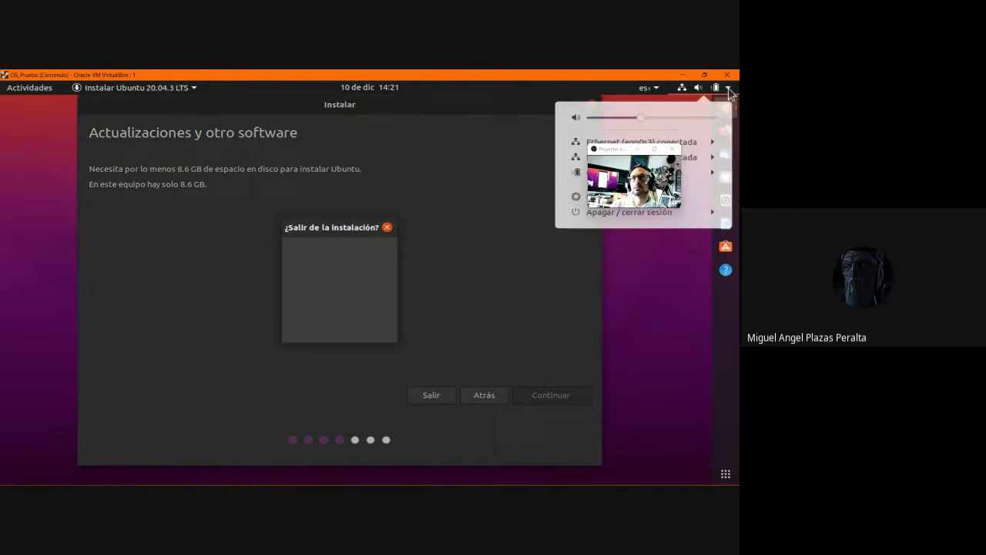
{"action": "left_click", "coordinate": [693, 200]}
{"action": "left_click_drag", "start_coordinate": [616, 152], "coordinate": [468, 123]}
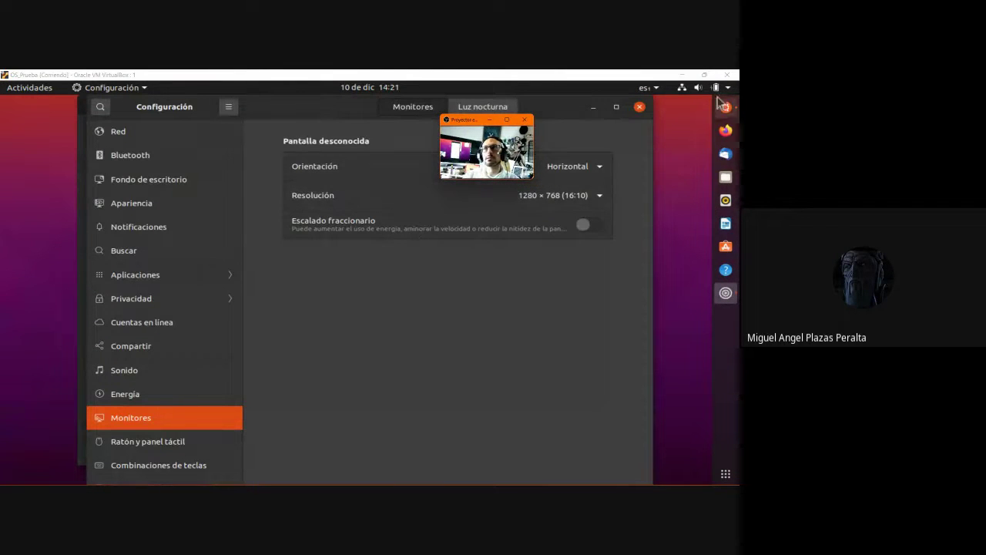
Power off the Ubuntu live session and restore the machine window to its smaller size
{"action": "left_click", "coordinate": [725, 88]}
{"action": "left_click", "coordinate": [650, 213]}
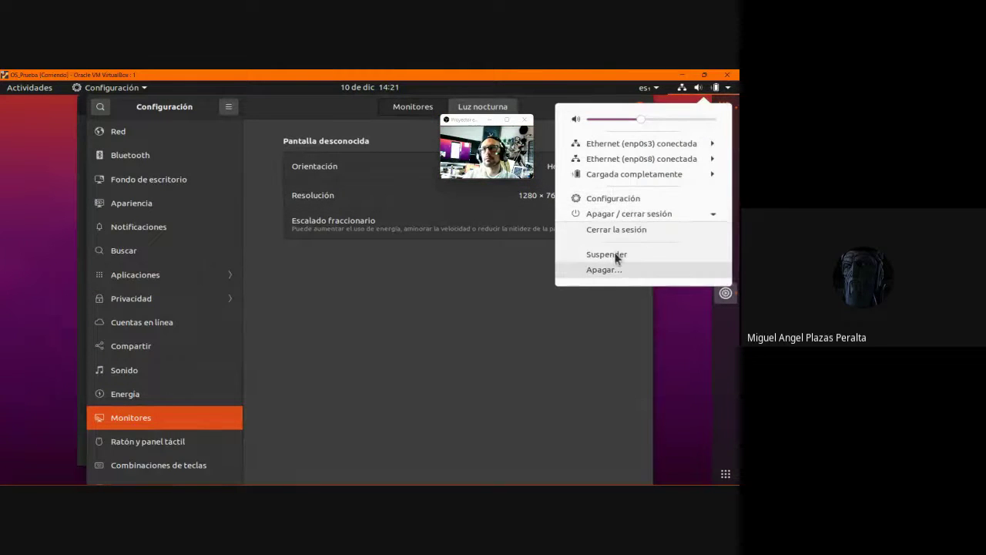
{"action": "left_click", "coordinate": [611, 270]}
{"action": "left_click", "coordinate": [436, 320]}
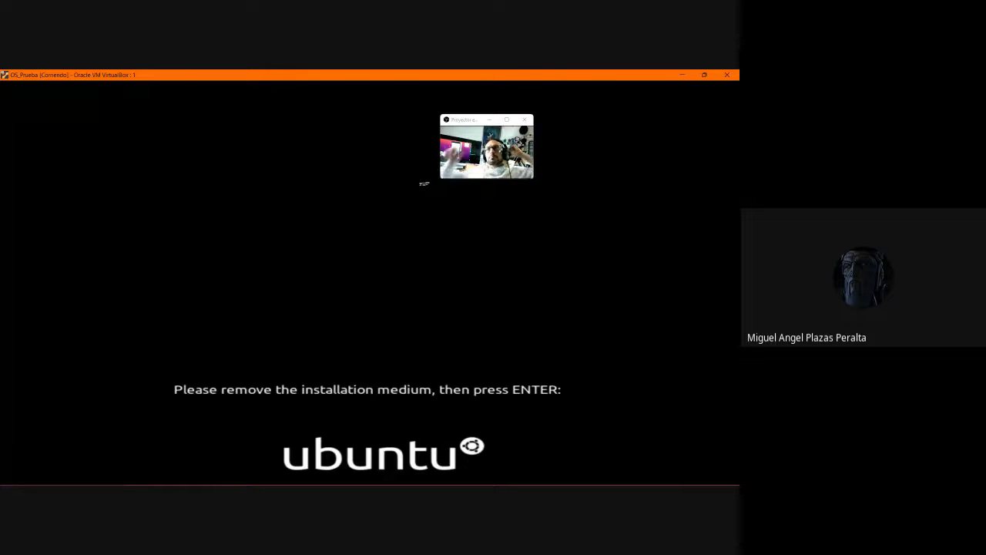
{"action": "left_click", "coordinate": [704, 75]}
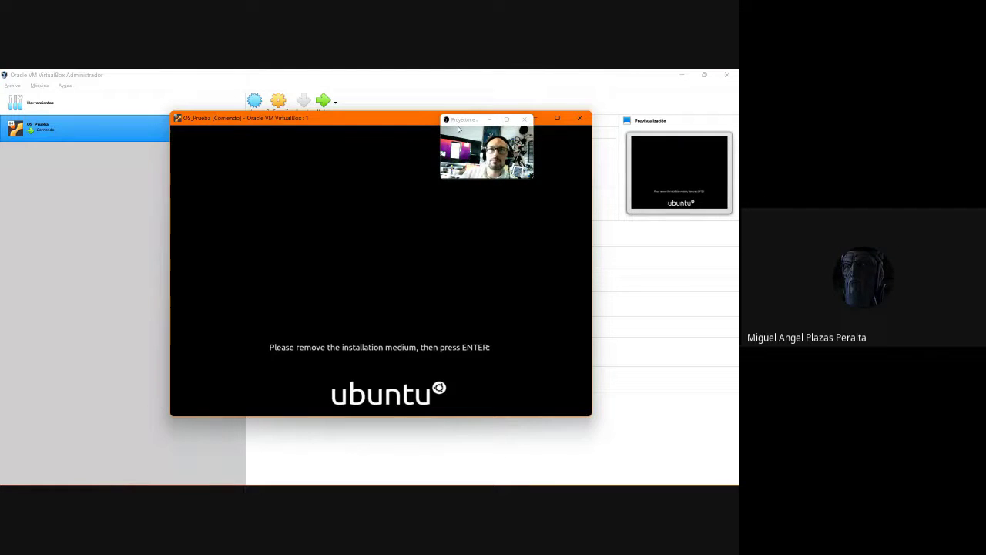
Put the machine window out of the way and check the OS_Puppy_1.vdi disk and IDE controller attributes in OS_Prueba's storage settings
{"action": "left_click_drag", "start_coordinate": [408, 122], "coordinate": [422, 190]}
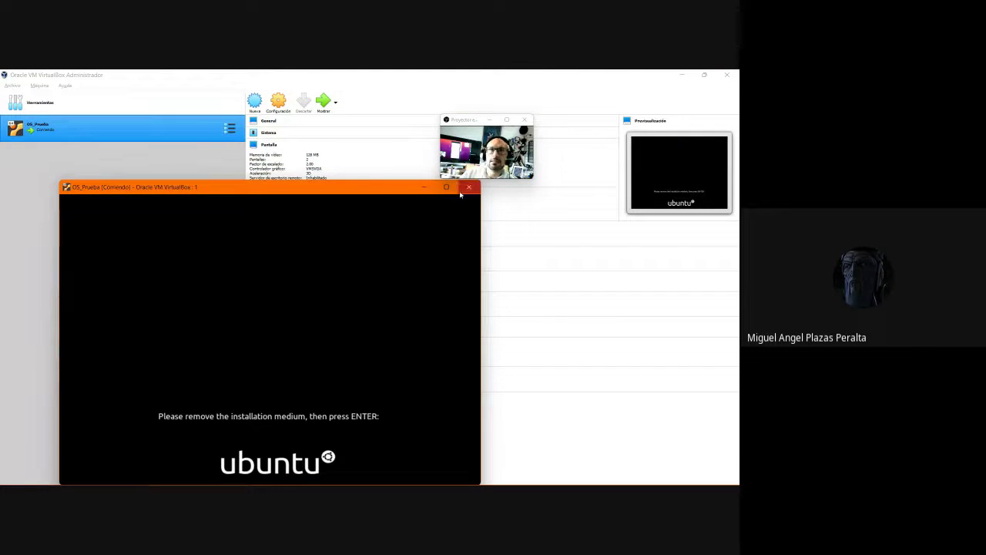
{"action": "left_click", "coordinate": [423, 187]}
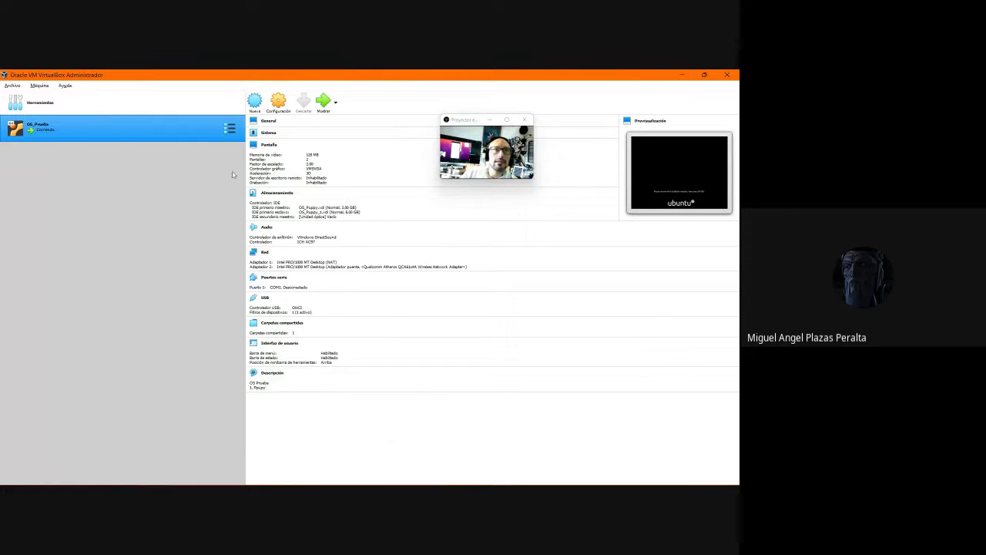
{"action": "left_click", "coordinate": [280, 110]}
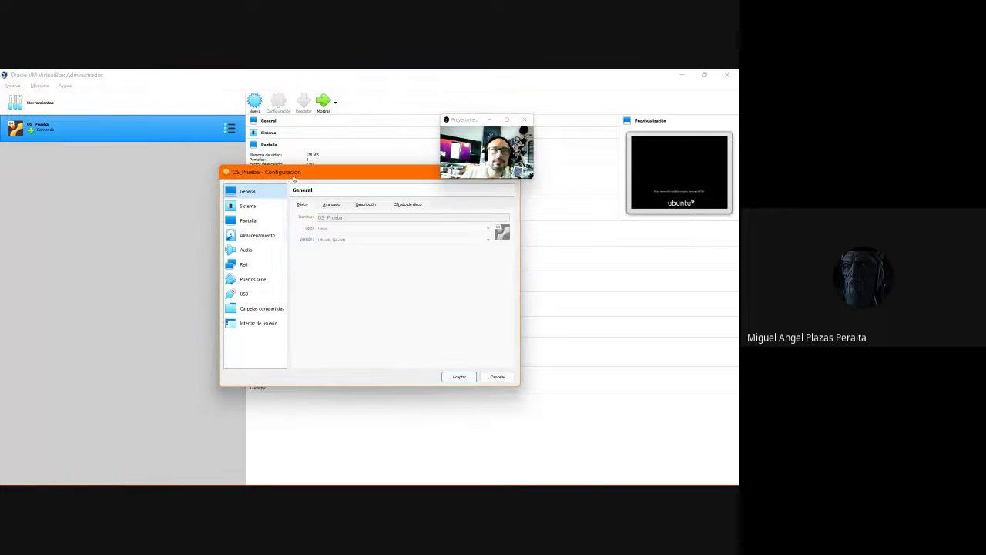
{"action": "left_click", "coordinate": [256, 237]}
{"action": "left_click", "coordinate": [322, 235]}
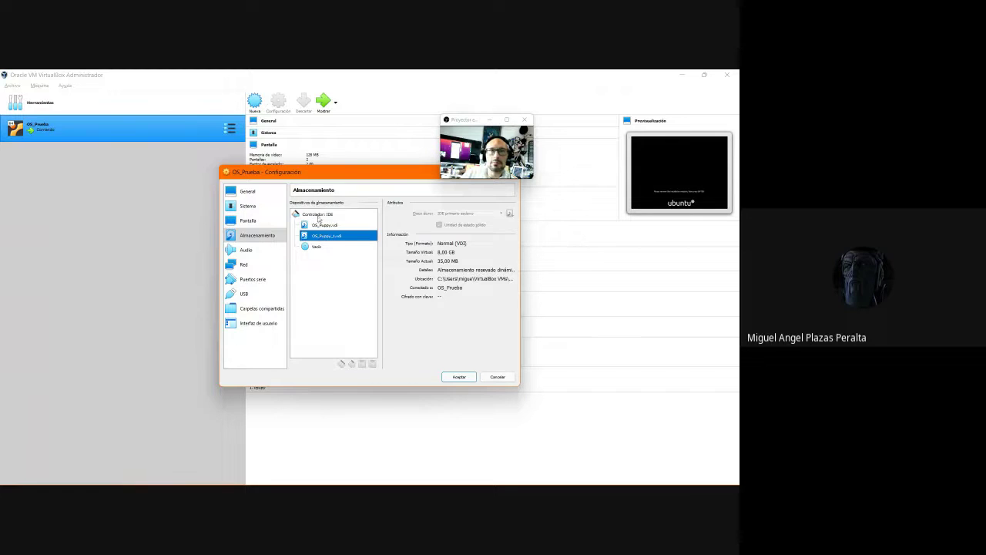
{"action": "left_click", "coordinate": [319, 217]}
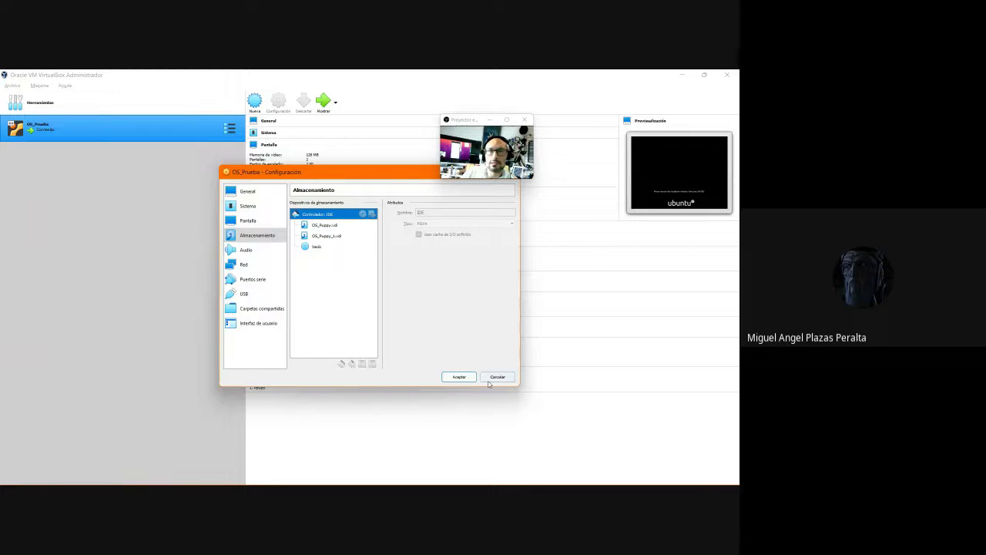
{"action": "left_click", "coordinate": [460, 376]}
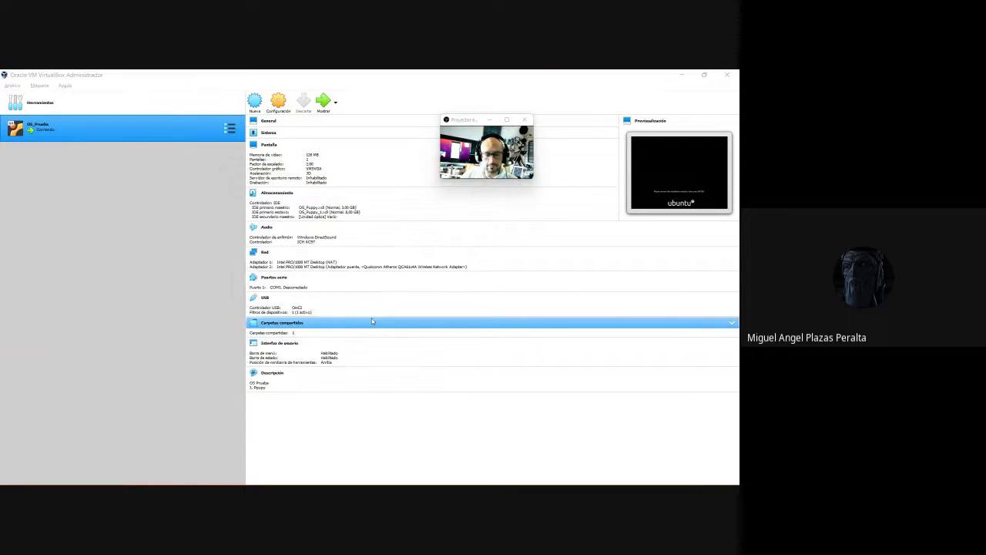
Close the OS_Prueba machine window, choosing to power off the machine
{"action": "left_click_drag", "start_coordinate": [435, 188], "coordinate": [341, 161]}
{"action": "left_click", "coordinate": [373, 162]}
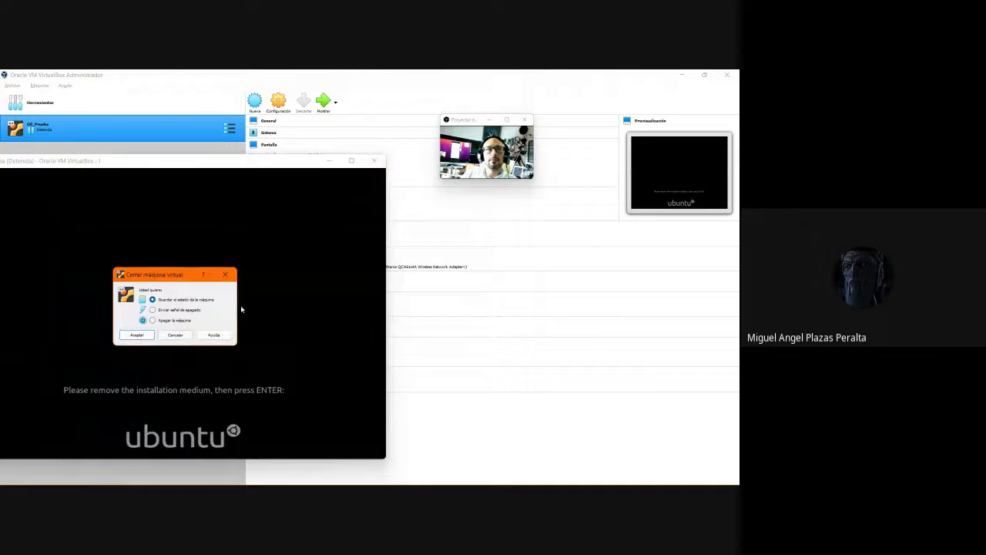
{"action": "left_click", "coordinate": [141, 332]}
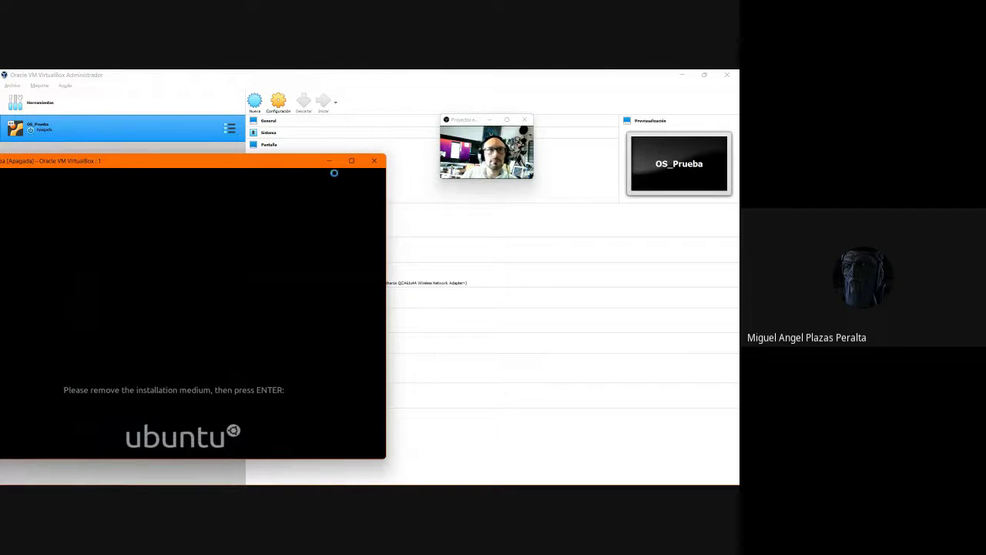
Begin creating a dynamically allocated VDI hard disk for the IDE controller in OS_Prueba's storage settings
{"action": "left_click", "coordinate": [280, 106]}
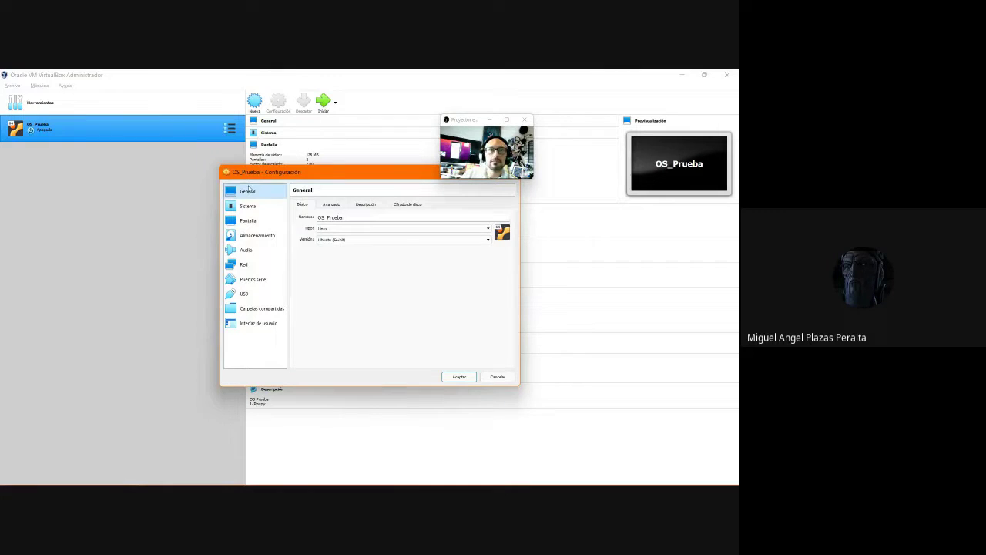
{"action": "left_click", "coordinate": [257, 235]}
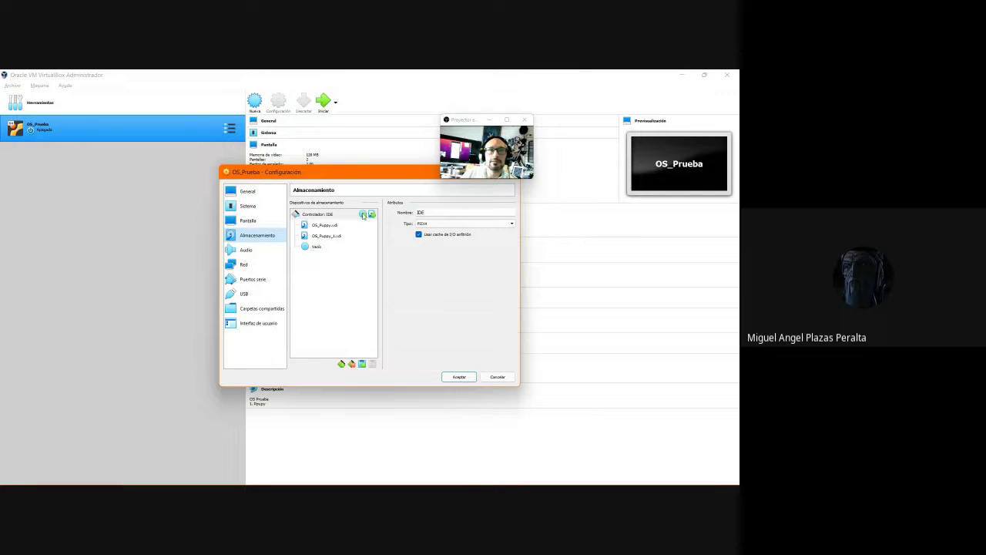
{"action": "left_click", "coordinate": [372, 215]}
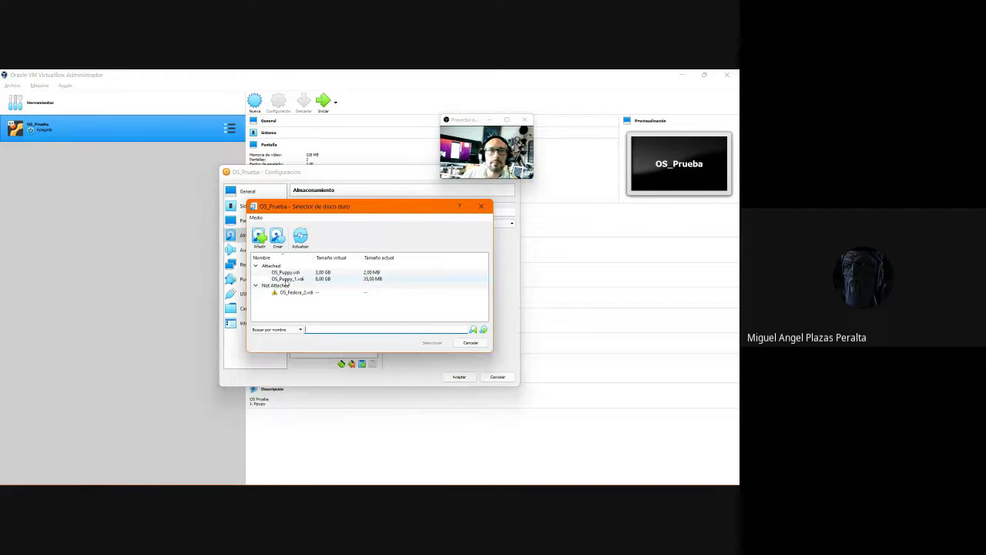
{"action": "left_click", "coordinate": [284, 238]}
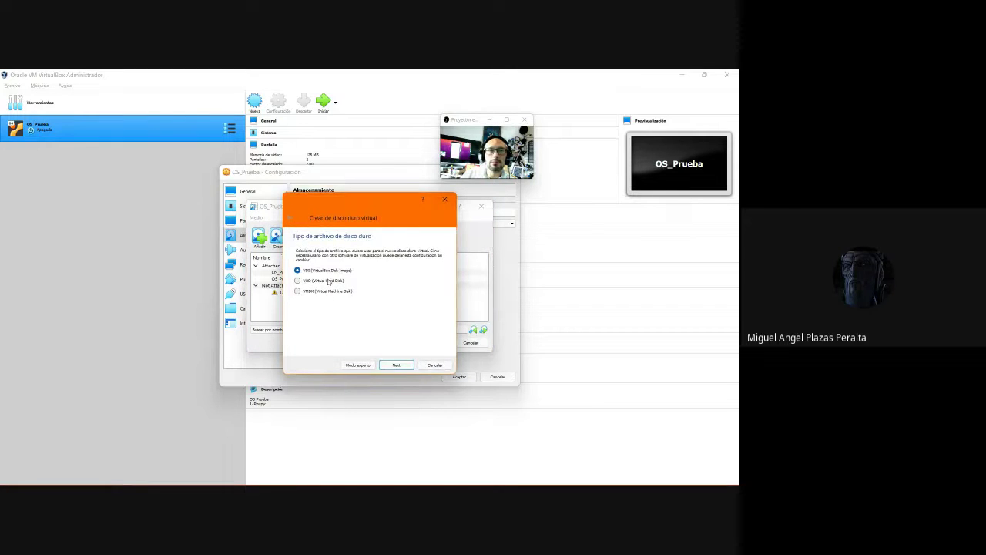
{"action": "left_click", "coordinate": [396, 365]}
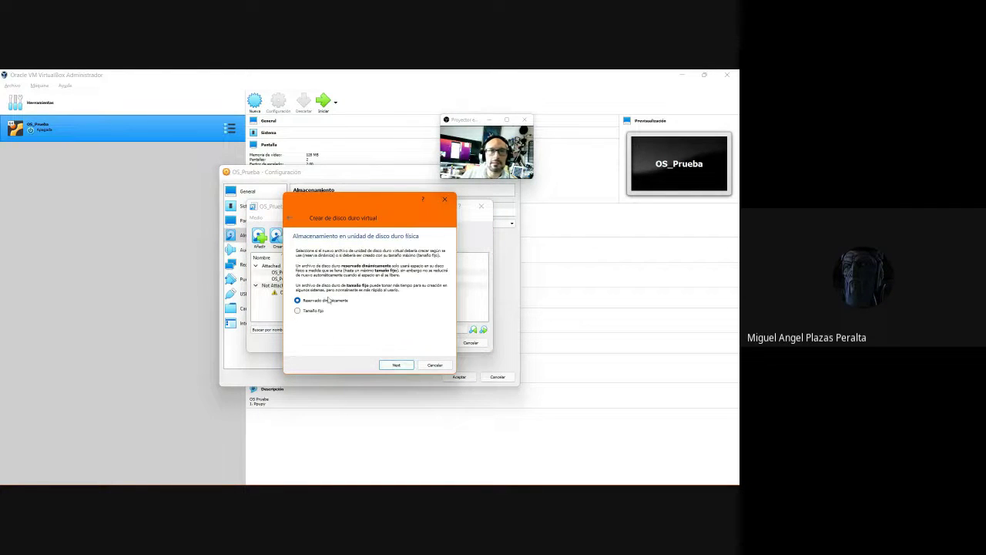
{"action": "left_click", "coordinate": [391, 367]}
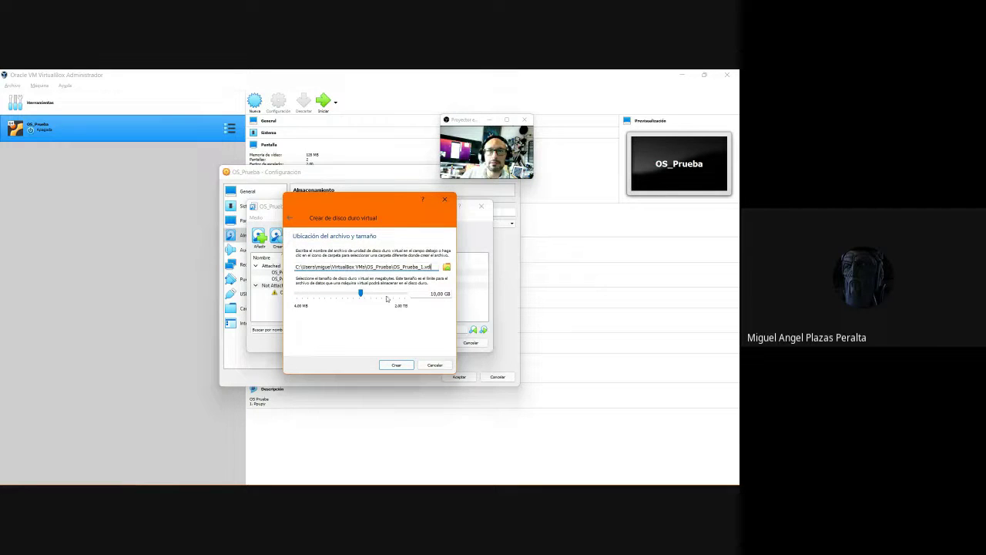
Set the new virtual disk's size to 18 GB and create it
{"action": "double_click", "coordinate": [441, 293]}
{"action": "left_click", "coordinate": [434, 294]}
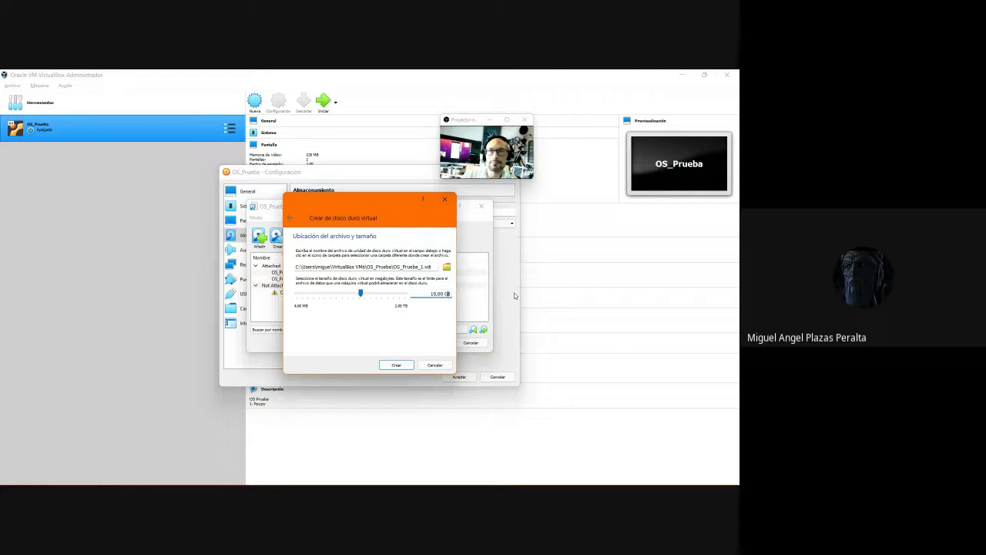
{"action": "double_click", "coordinate": [433, 298]}
{"action": "type", "text": "18"}
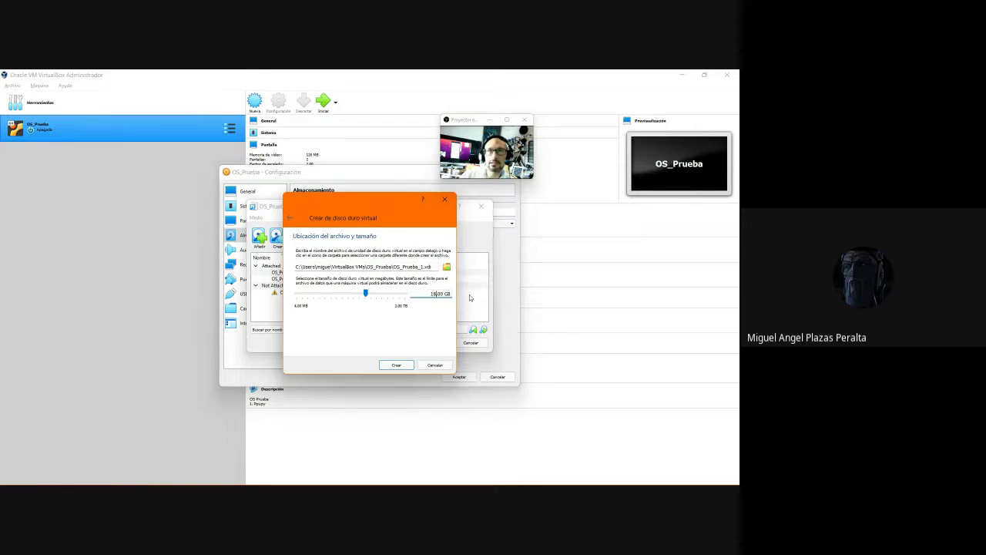
{"action": "left_click", "coordinate": [405, 367]}
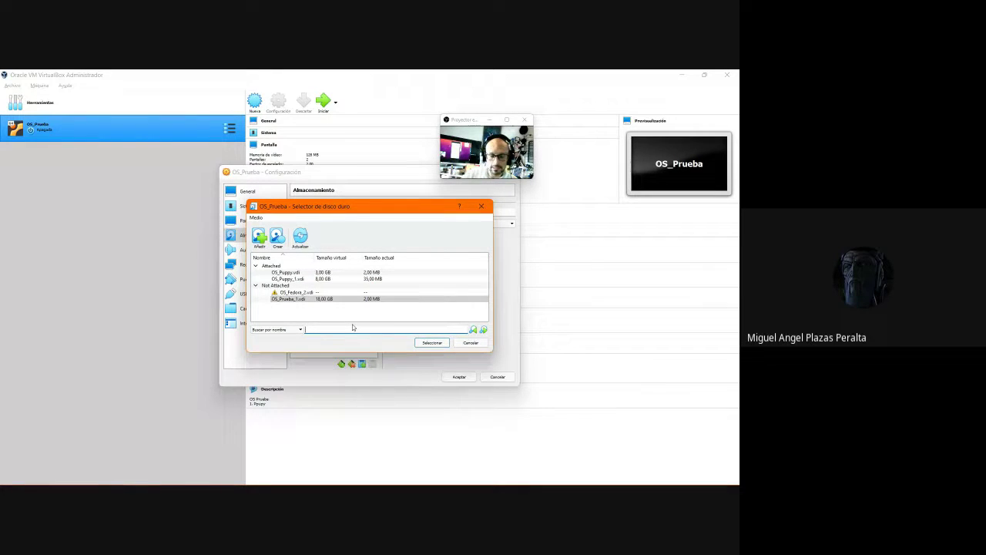
{"action": "type", "text": "linu"}
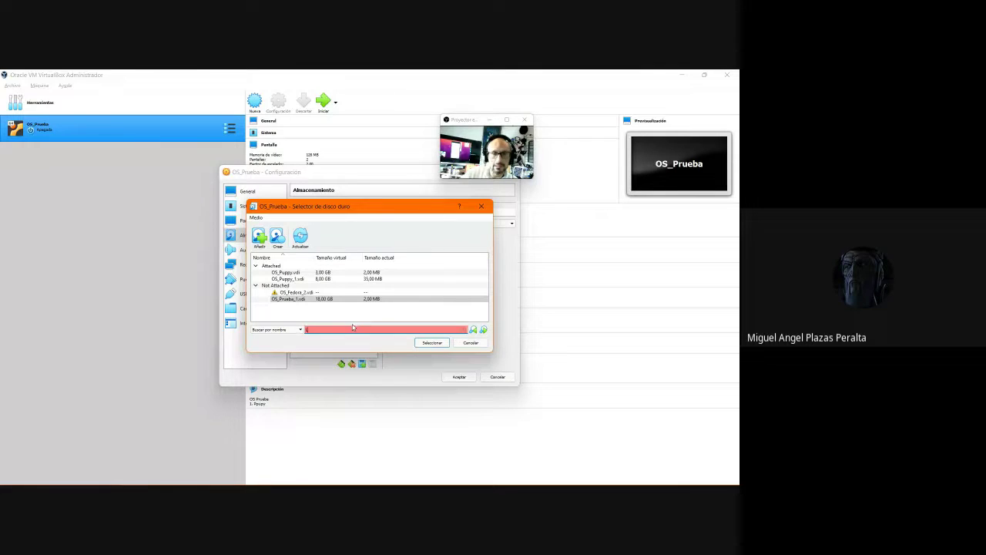
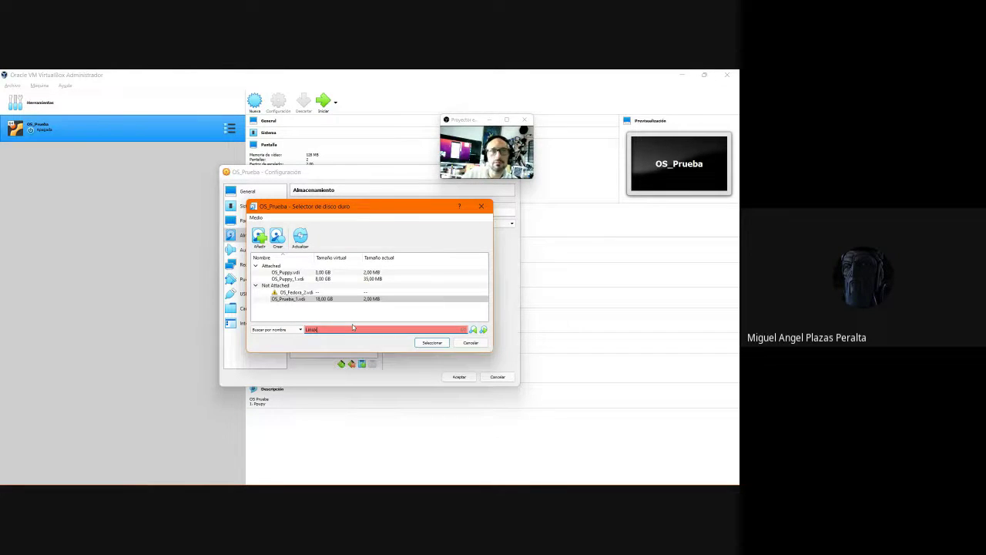
{"action": "key", "text": "BackSpace"}
{"action": "key", "text": "BackSpace"}
{"action": "key", "text": "BackSpace"}
{"action": "key", "text": "BackSpace"}
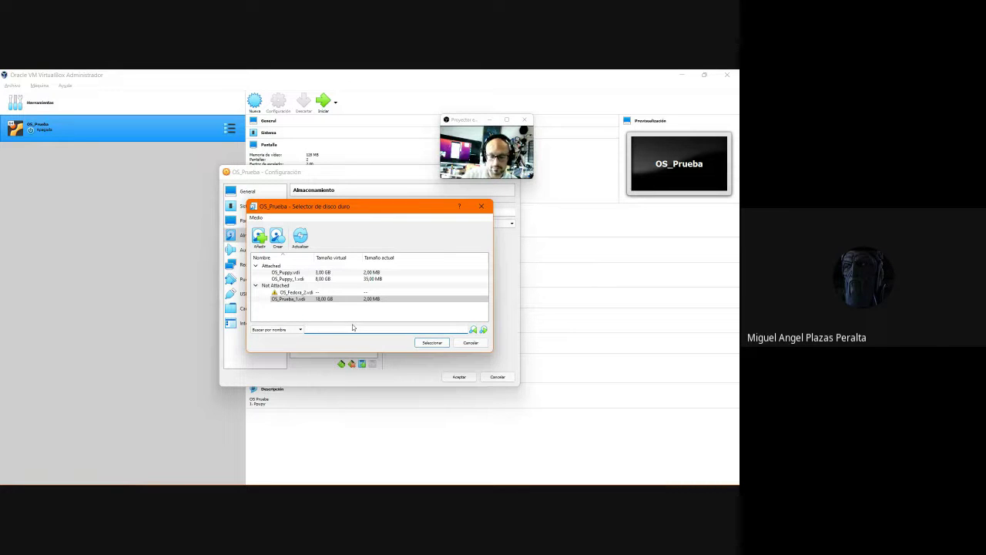
Enter DD_1 as the name search in the disk selector and attach the OS_Prueba_1.vdi disk to the IDE controller
{"action": "type", "text": "007"}
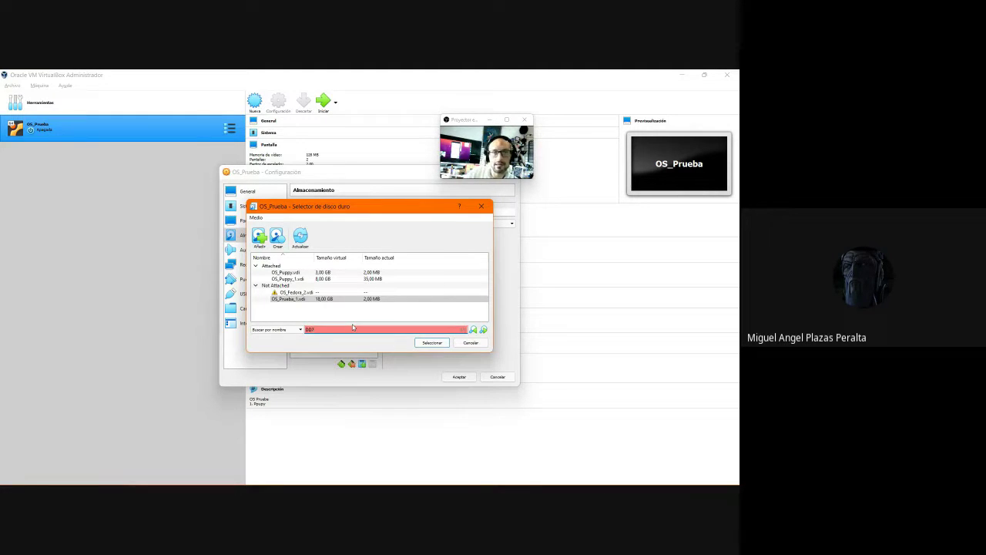
{"action": "key", "text": "BackSpace"}
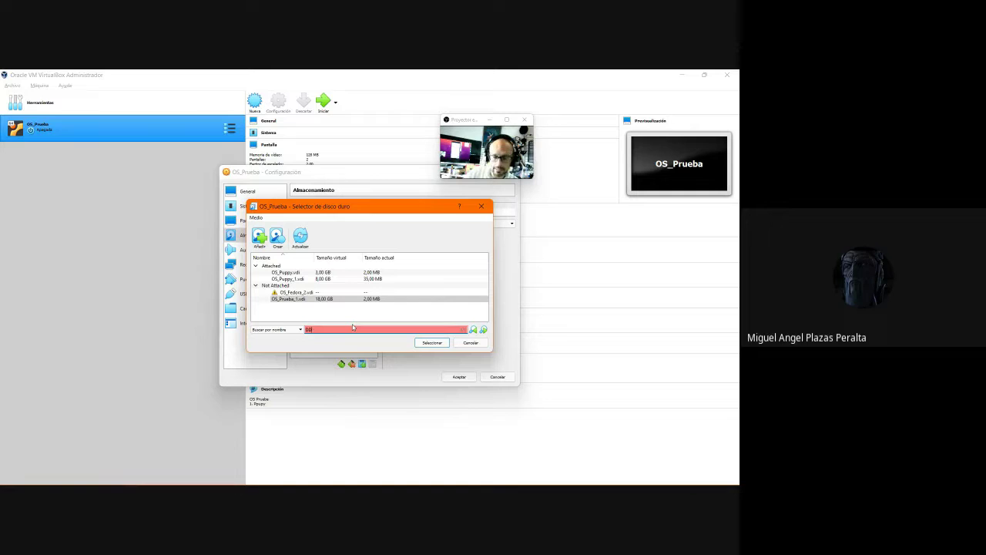
{"action": "type", "text": "_1"}
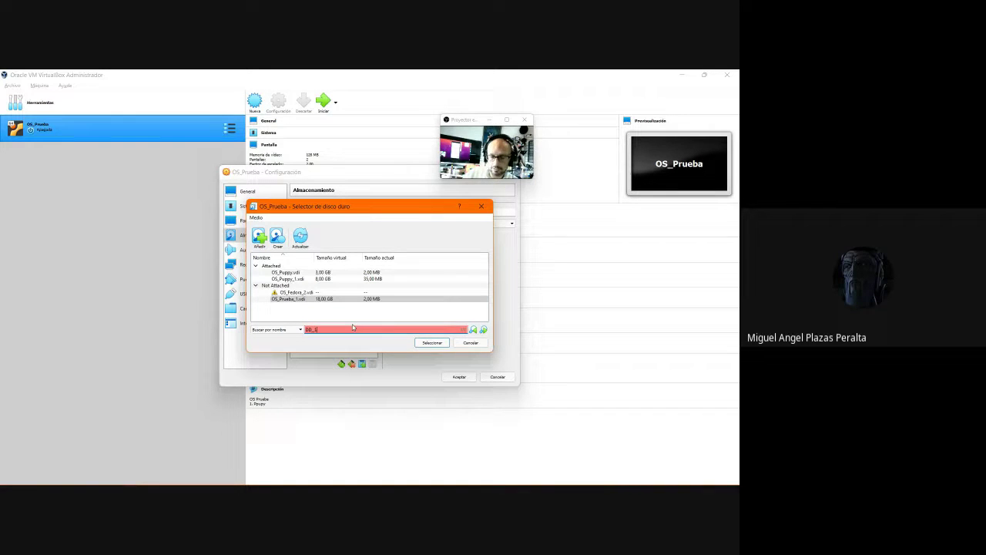
{"action": "left_click", "coordinate": [430, 343]}
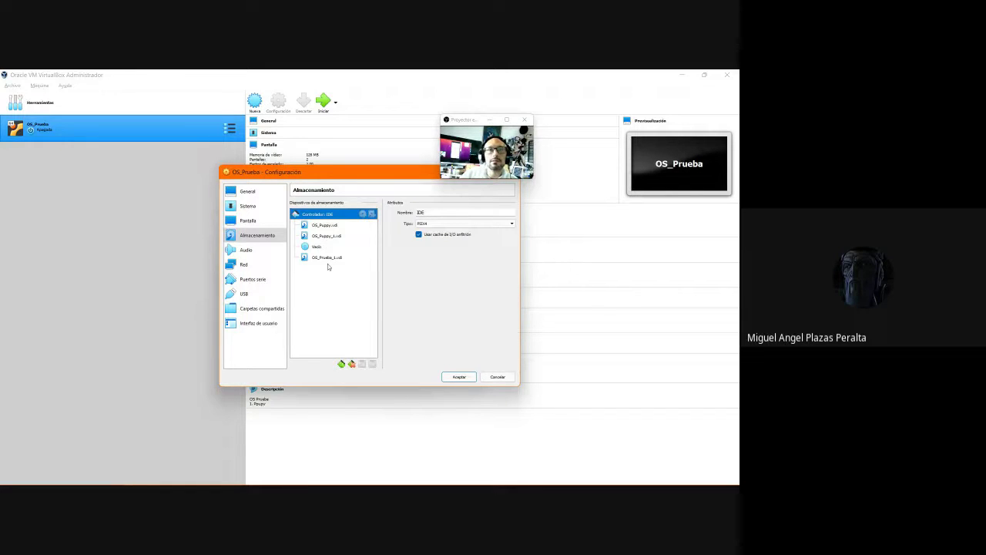
Remove the OS_Puppy.vdi and OS_Puppy_1.vdi disks from the IDE controller, keeping the empty optical drive and OS_Prueba_1.vdi
{"action": "left_click", "coordinate": [324, 225]}
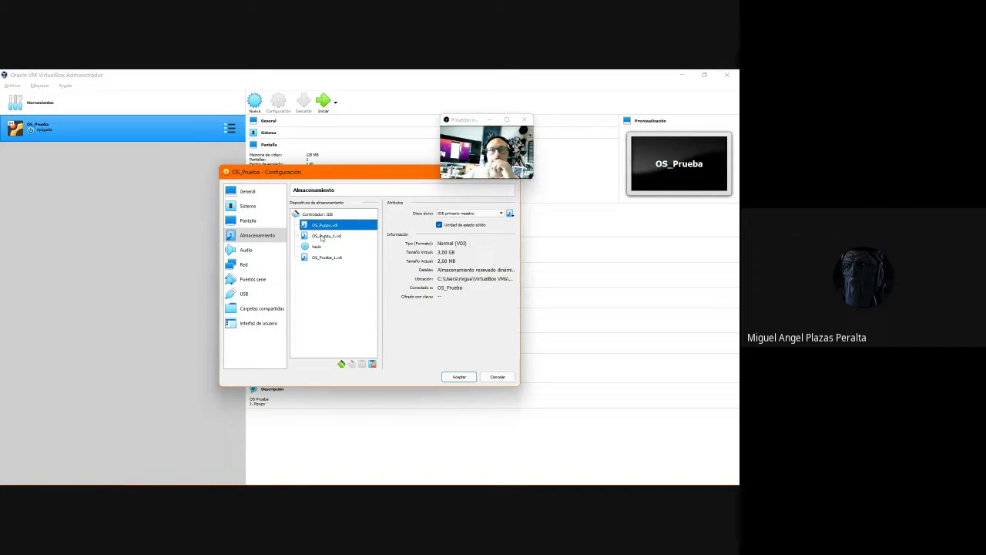
{"action": "left_click", "coordinate": [322, 236]}
{"action": "left_click", "coordinate": [325, 246]}
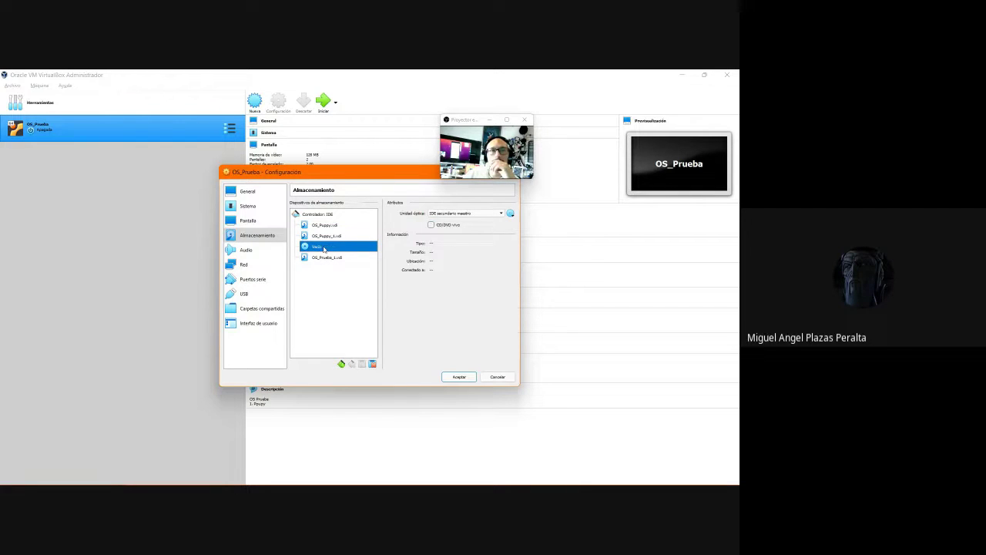
{"action": "left_click", "coordinate": [327, 226]}
{"action": "key", "text": "Delete"}
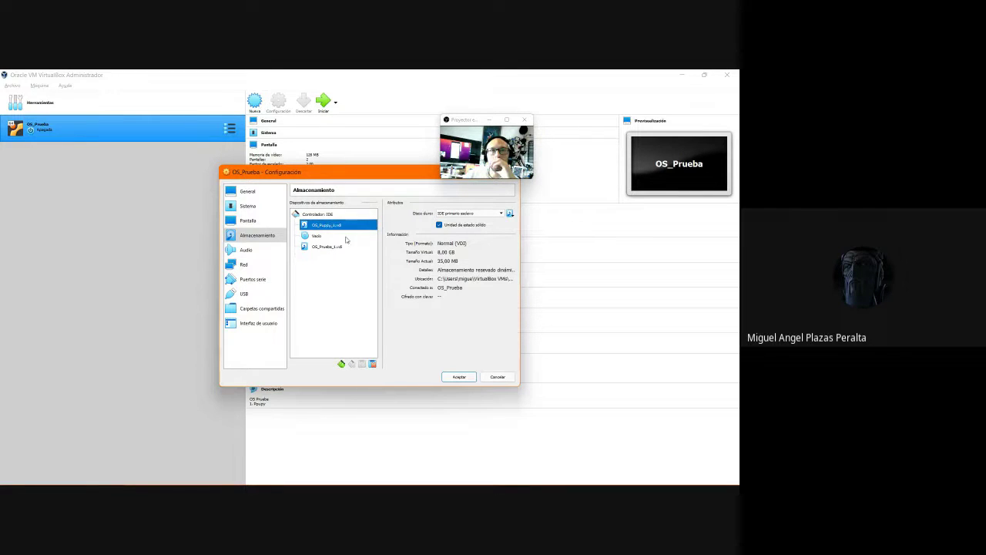
{"action": "left_click_drag", "start_coordinate": [327, 228], "coordinate": [357, 235]}
{"action": "left_click", "coordinate": [324, 236]}
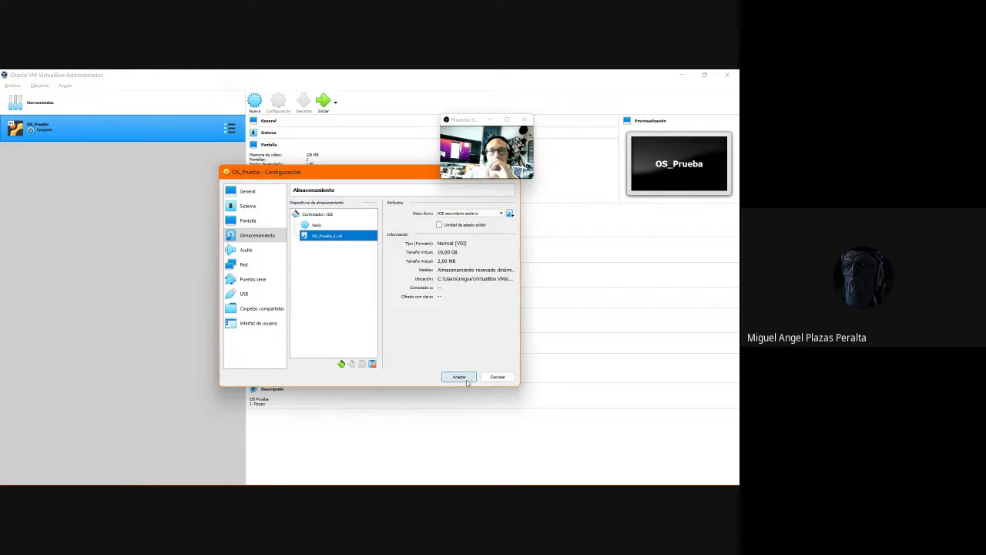
{"action": "left_click", "coordinate": [317, 227]}
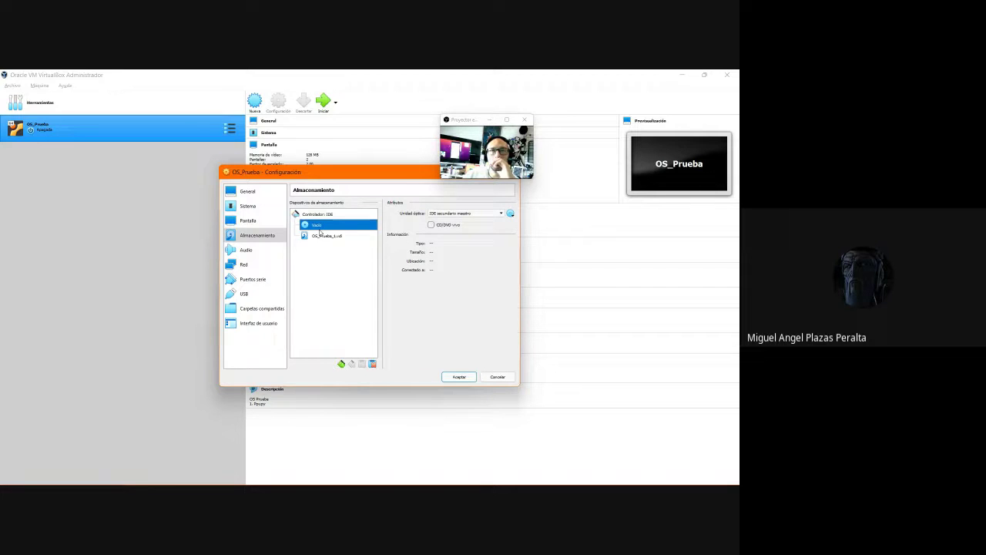
{"action": "left_click", "coordinate": [329, 236]}
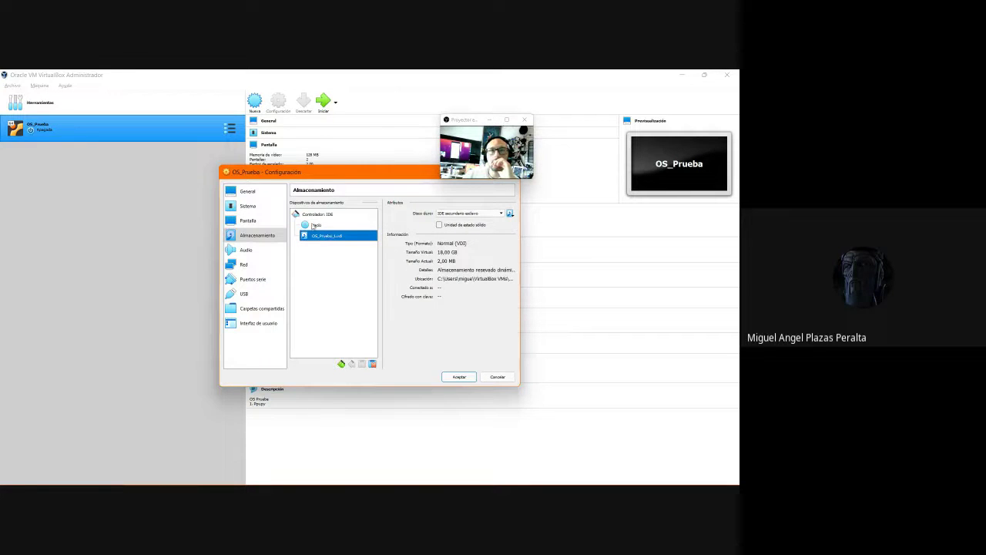
{"action": "left_click", "coordinate": [316, 225]}
{"action": "left_click", "coordinate": [327, 236]}
{"action": "left_click", "coordinate": [509, 213]}
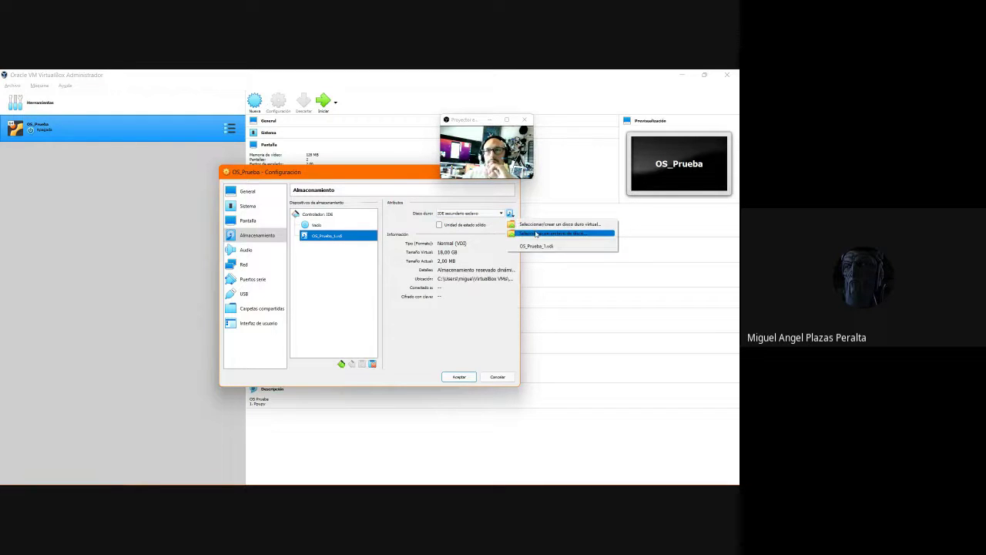
{"action": "left_click", "coordinate": [537, 232]}
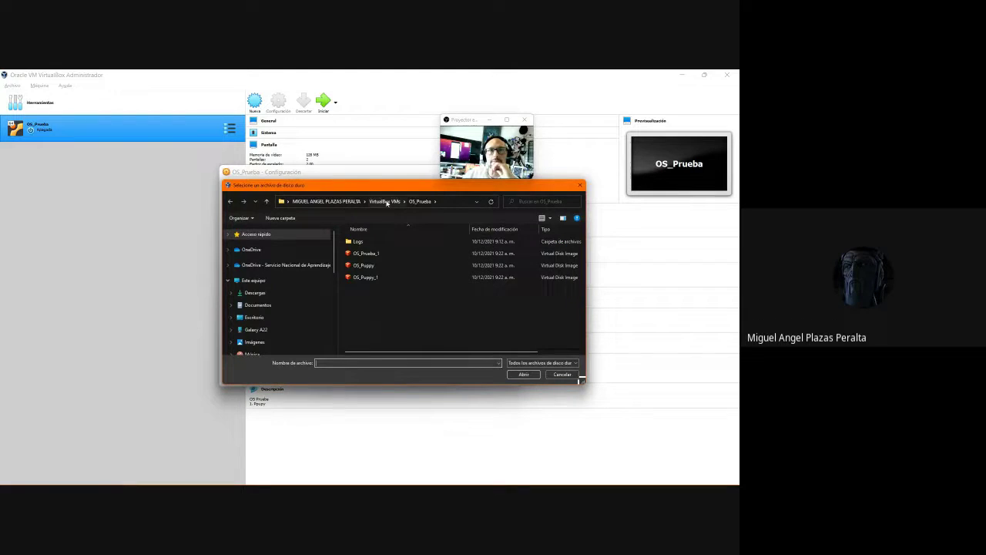
{"action": "left_click", "coordinate": [255, 318]}
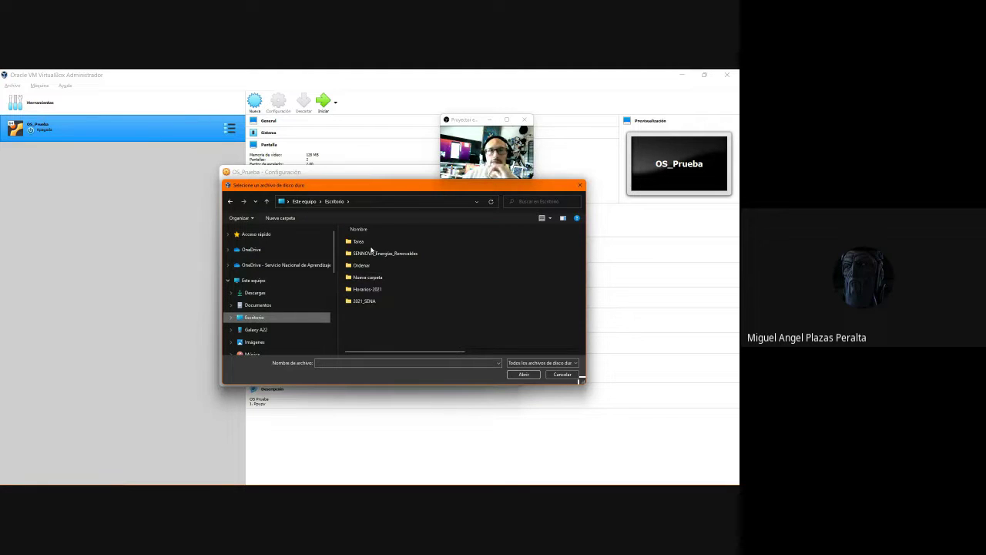
{"action": "left_click", "coordinate": [255, 292]}
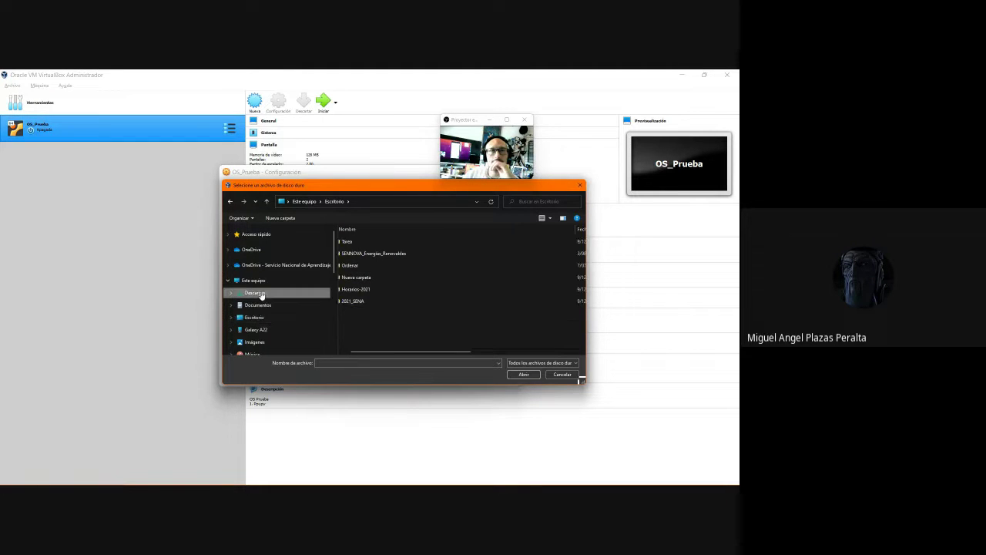
{"action": "left_click", "coordinate": [562, 375]}
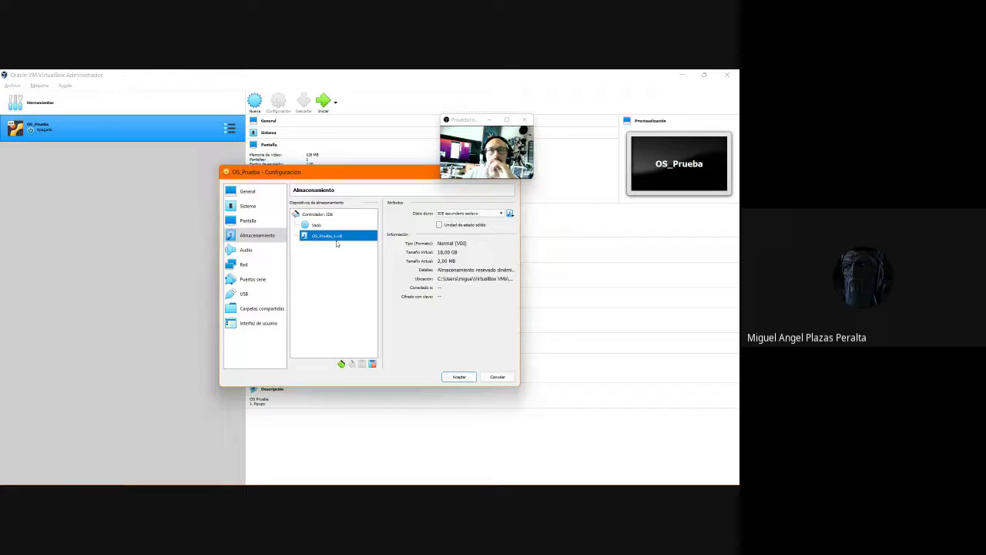
Load the ubuntu-20.04.3-desktop-amd64.iso image into the IDE controller's empty optical drive
{"action": "left_click", "coordinate": [316, 224]}
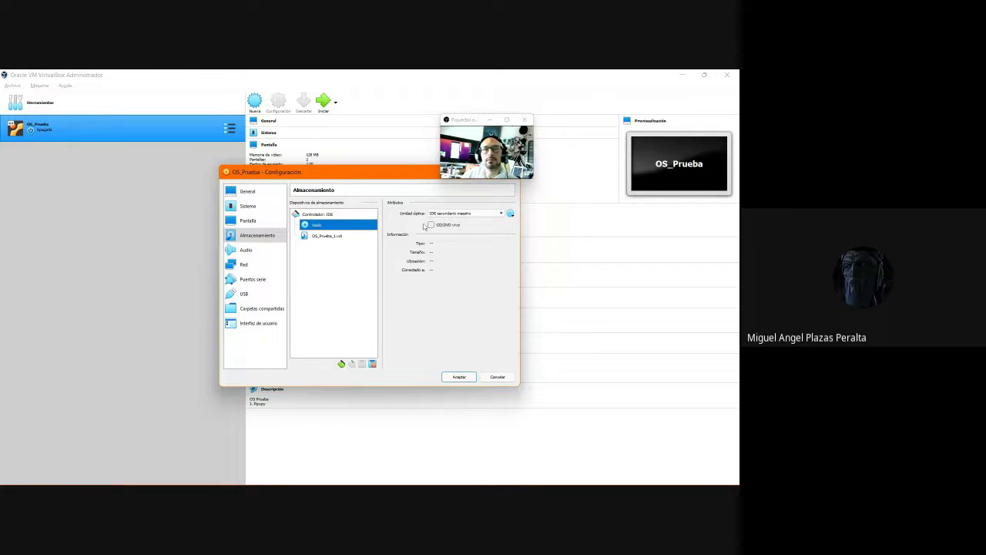
{"action": "left_click", "coordinate": [510, 214]}
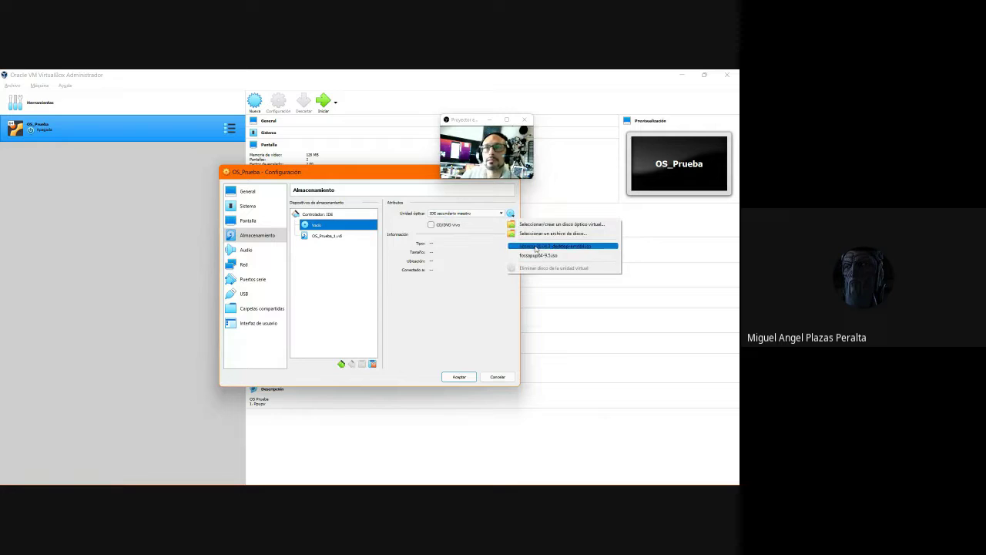
{"action": "left_click", "coordinate": [536, 249]}
Mark the OS_Prueba_1.vdi hard disk as a solid-state drive
{"action": "left_click", "coordinate": [331, 238]}
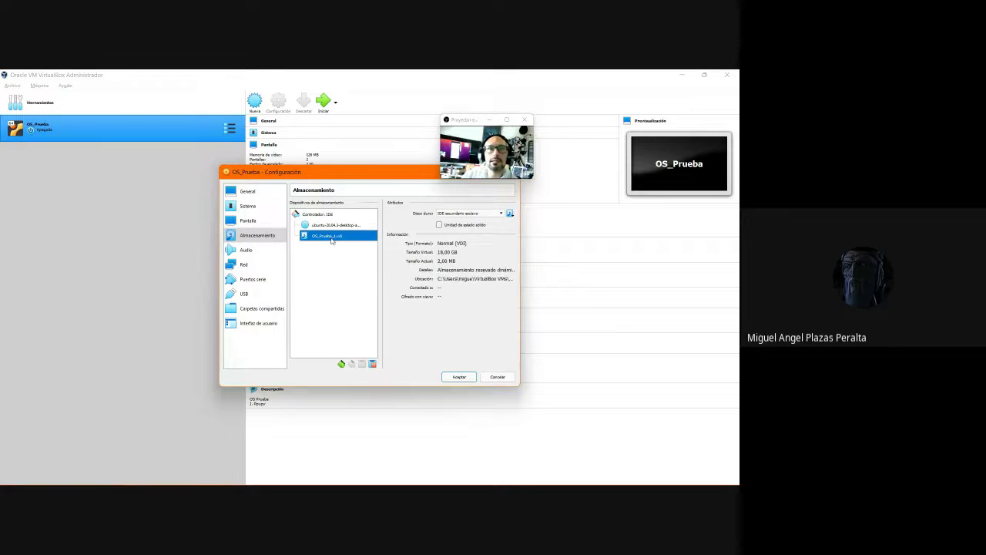
{"action": "left_click", "coordinate": [510, 214]}
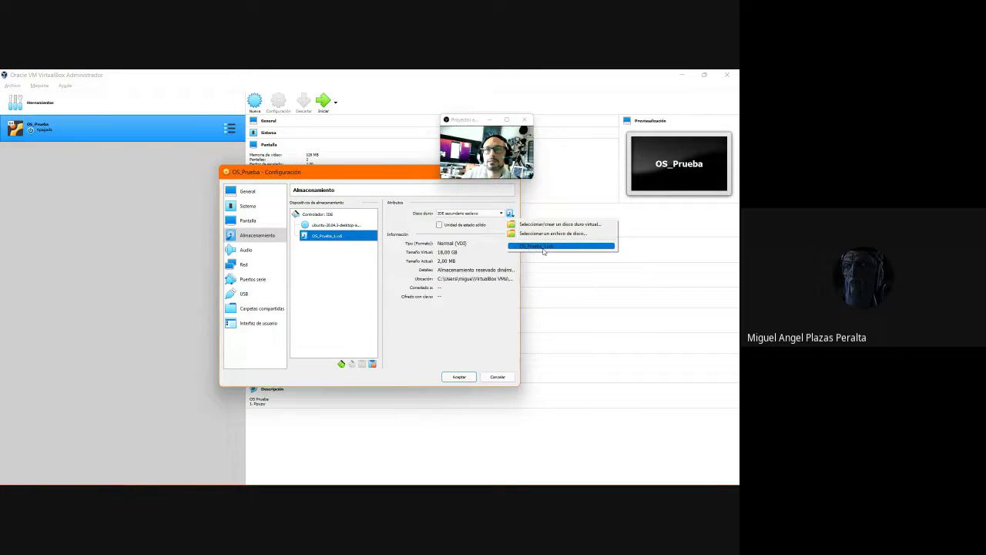
{"action": "left_click", "coordinate": [440, 224]}
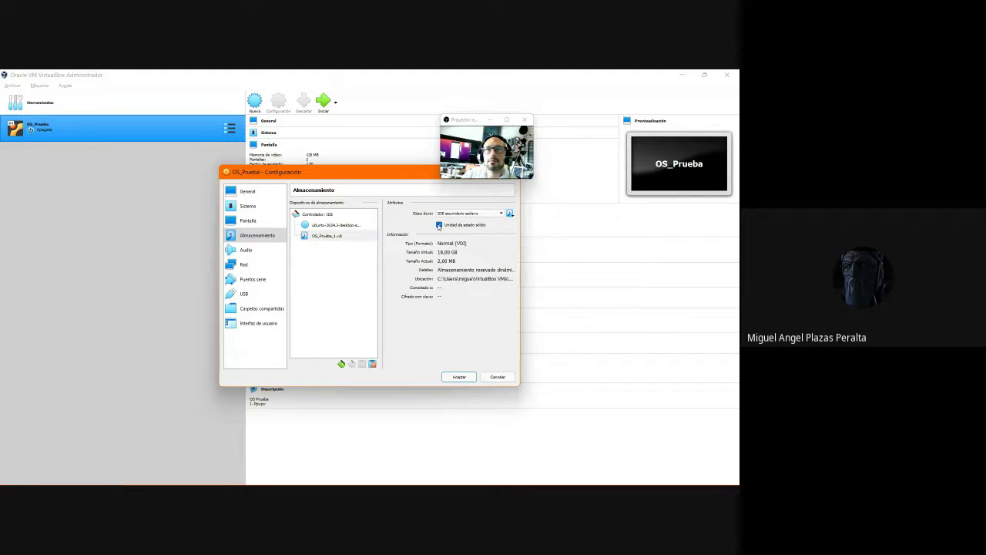
Try to attach the desktop's ubuntu-20.04.3-desktop-amd64 image as the hard disk file, showing all file types (Todos los archivos)
{"action": "left_click", "coordinate": [510, 214]}
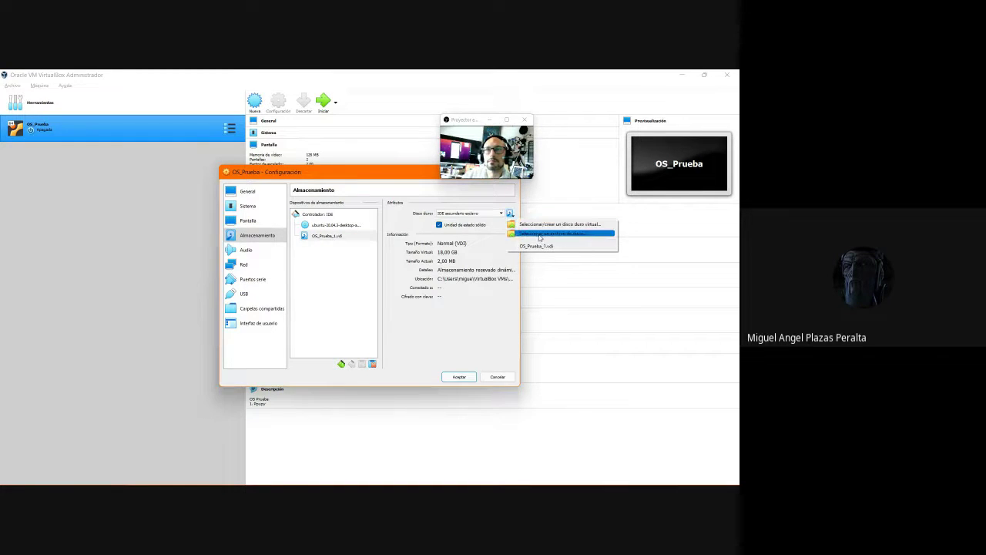
{"action": "left_click", "coordinate": [539, 233]}
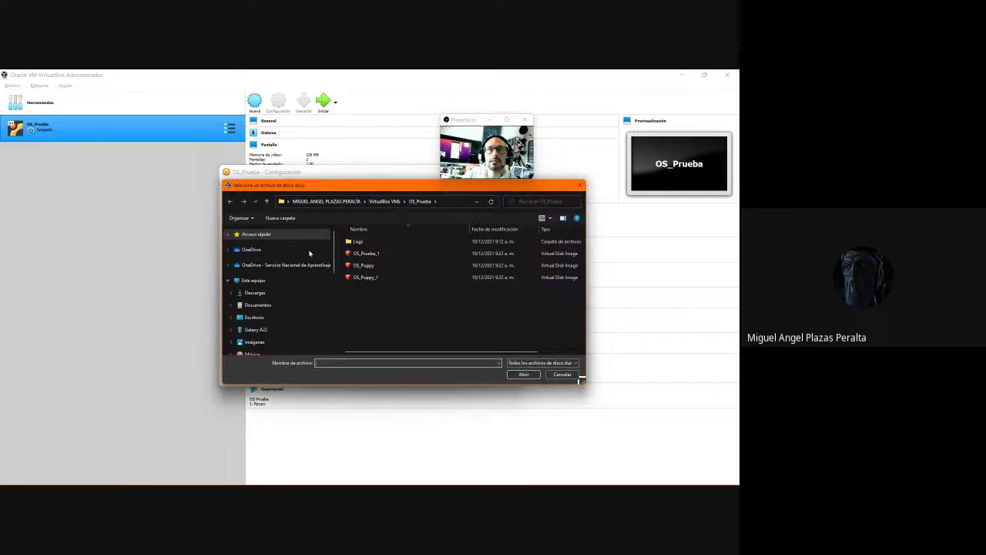
{"action": "scroll", "coordinate": [262, 313], "scroll_direction": "down", "scroll_amount": 1}
{"action": "left_click", "coordinate": [255, 302]}
{"action": "scroll", "coordinate": [371, 309], "scroll_direction": "right", "scroll_amount": 1}
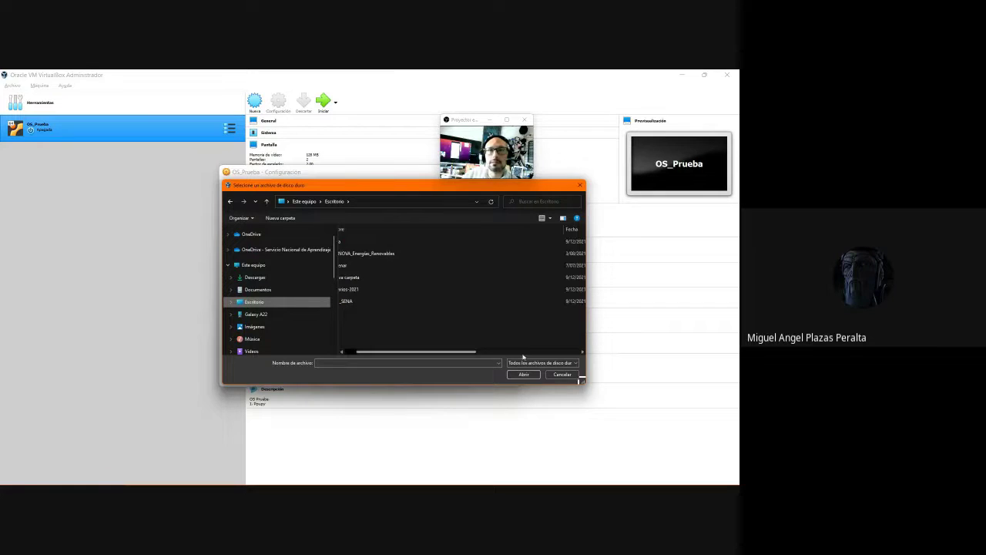
{"action": "left_click", "coordinate": [542, 362]}
{"action": "left_click", "coordinate": [532, 417]}
{"action": "scroll", "coordinate": [386, 315], "scroll_direction": "down", "scroll_amount": 5}
{"action": "left_click", "coordinate": [370, 331]}
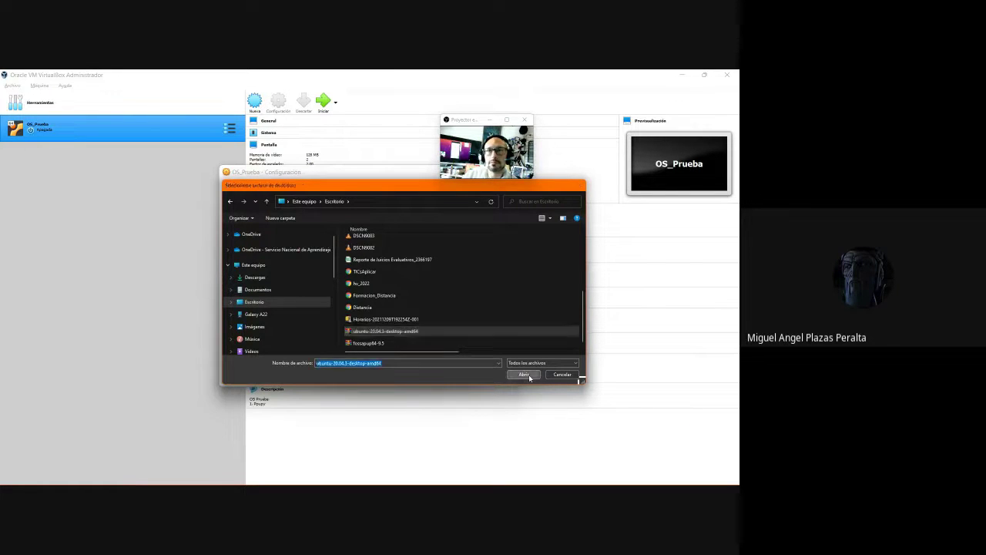
{"action": "left_click", "coordinate": [527, 374]}
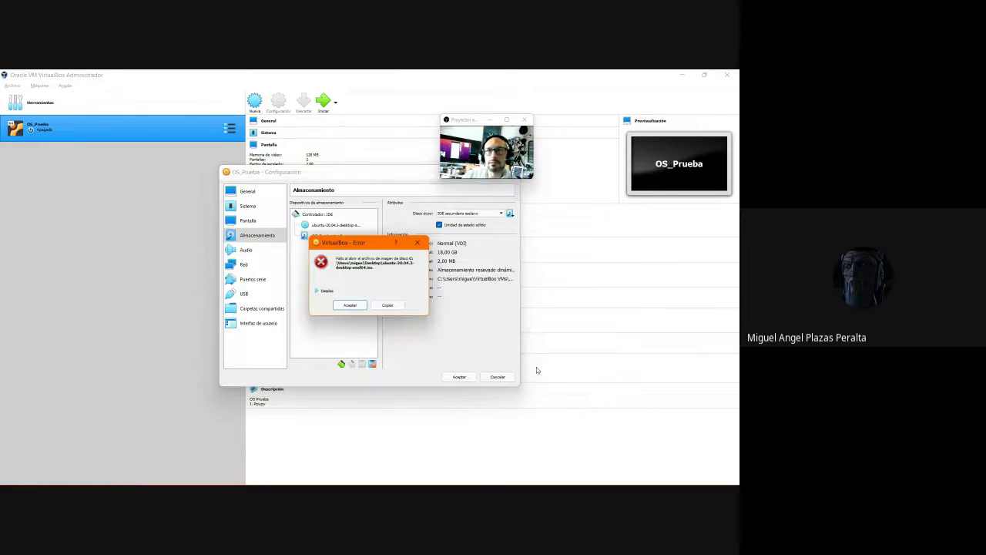
{"action": "left_click", "coordinate": [350, 306]}
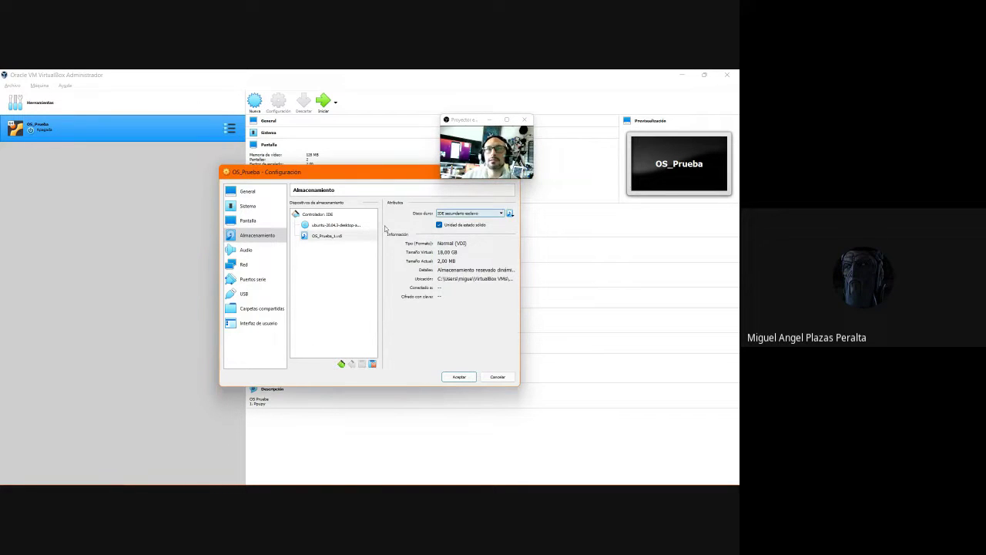
Reselect ubuntu-20.04.3-desktop-amd64.iso for the optical drive and save the OS_Prueba storage settings
{"action": "left_click", "coordinate": [329, 225]}
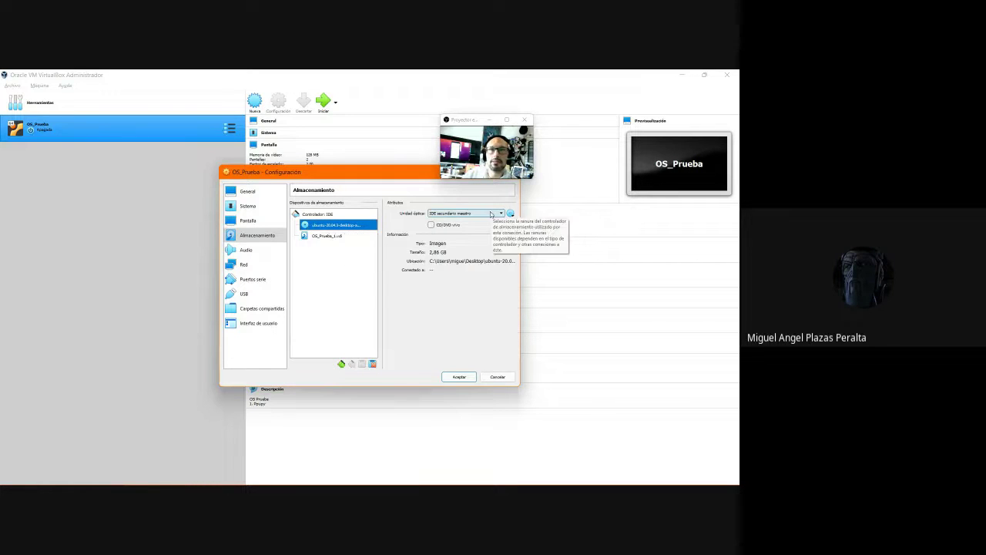
{"action": "left_click", "coordinate": [511, 214]}
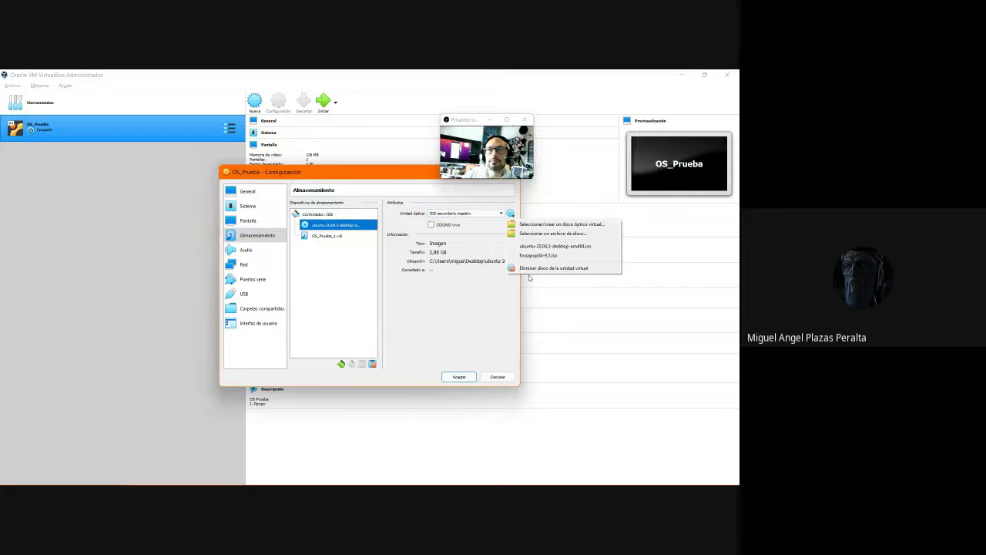
{"action": "left_click", "coordinate": [535, 245]}
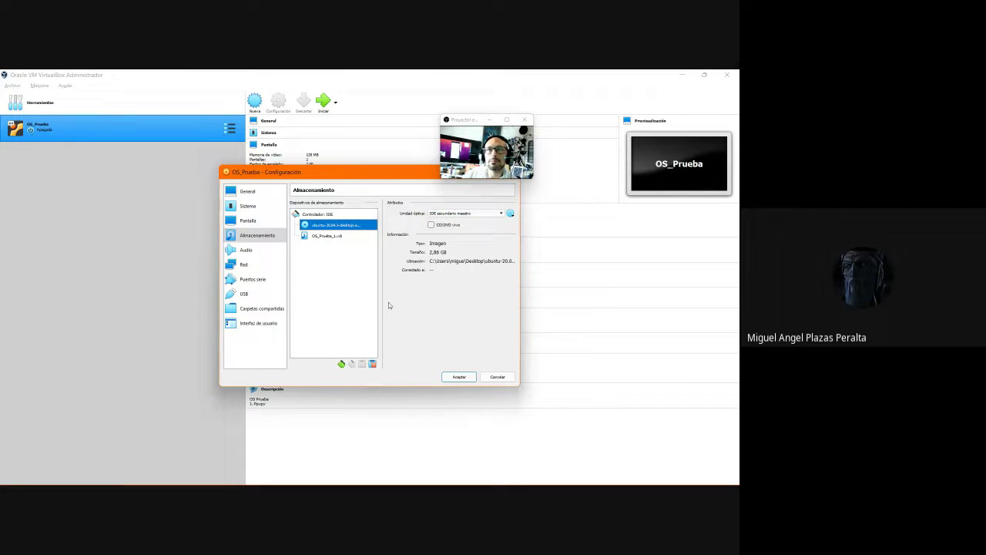
{"action": "left_click", "coordinate": [458, 377]}
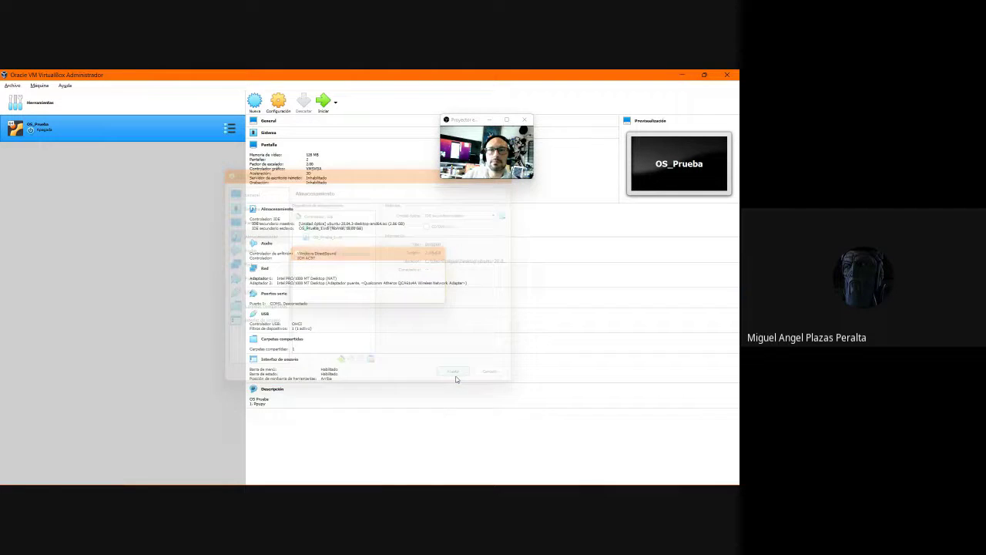
Start the OS_Prueba virtual machine in scaled (Ajustado) mode and move its window clear of the manager's toolbar
{"action": "left_click", "coordinate": [324, 103]}
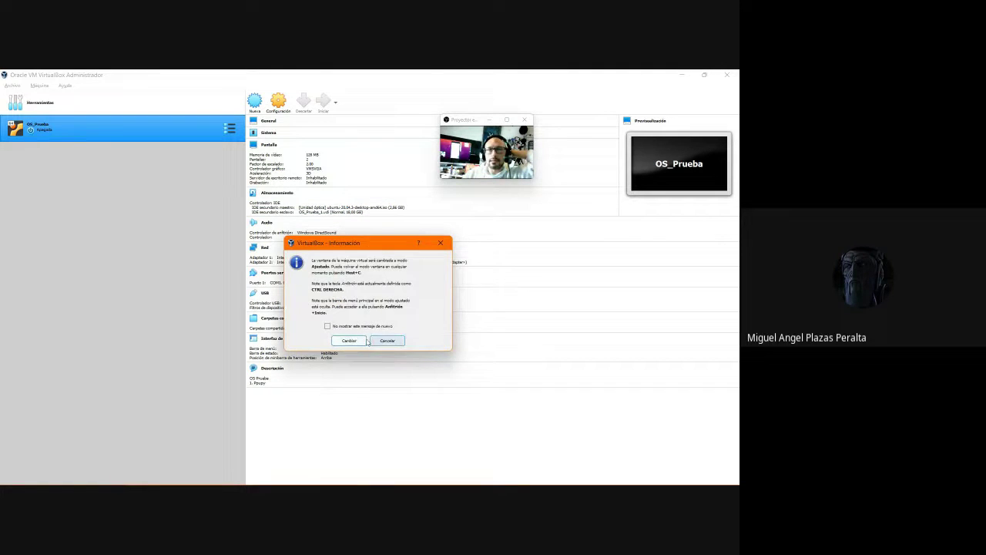
{"action": "left_click", "coordinate": [349, 341]}
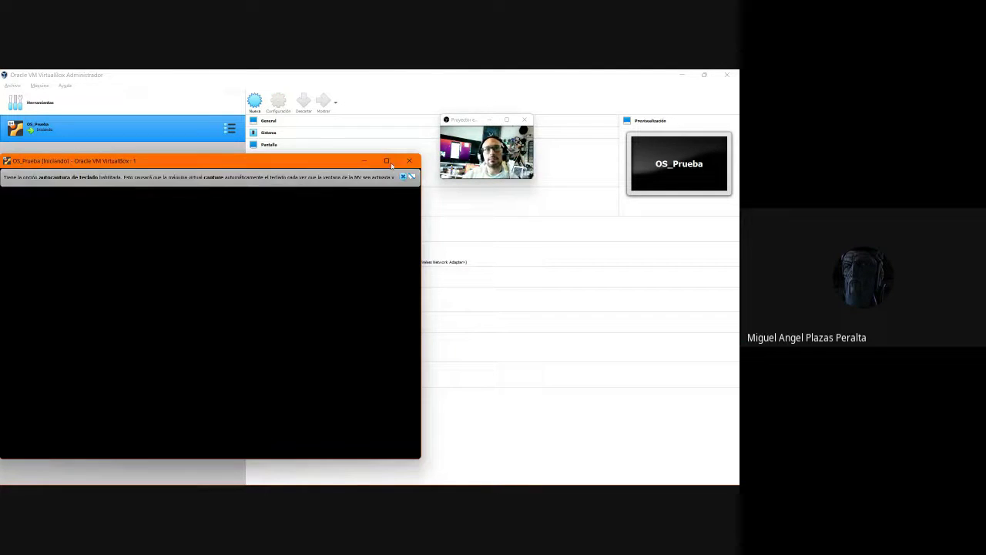
{"action": "left_click", "coordinate": [387, 161]}
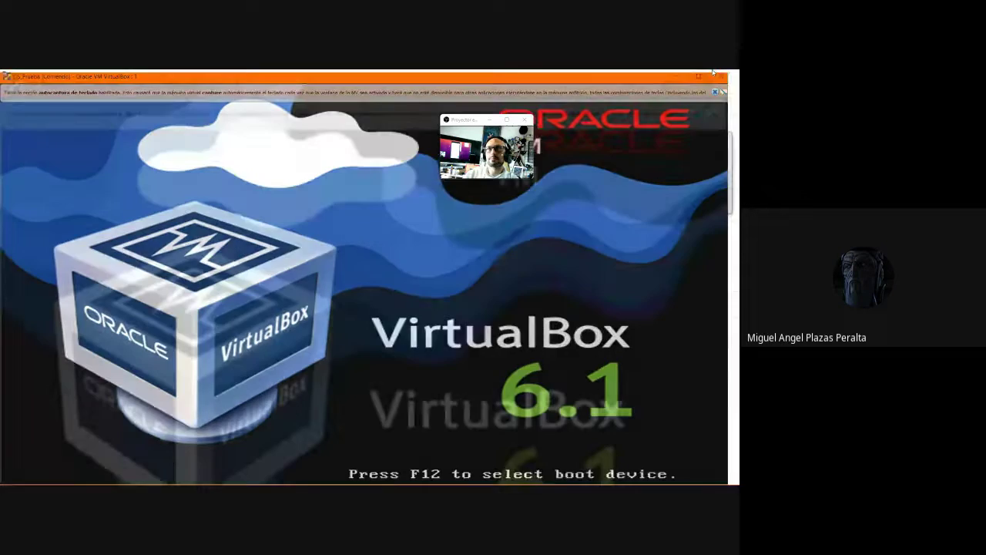
{"action": "left_click", "coordinate": [709, 75]}
{"action": "left_click_drag", "start_coordinate": [416, 160], "coordinate": [578, 290]}
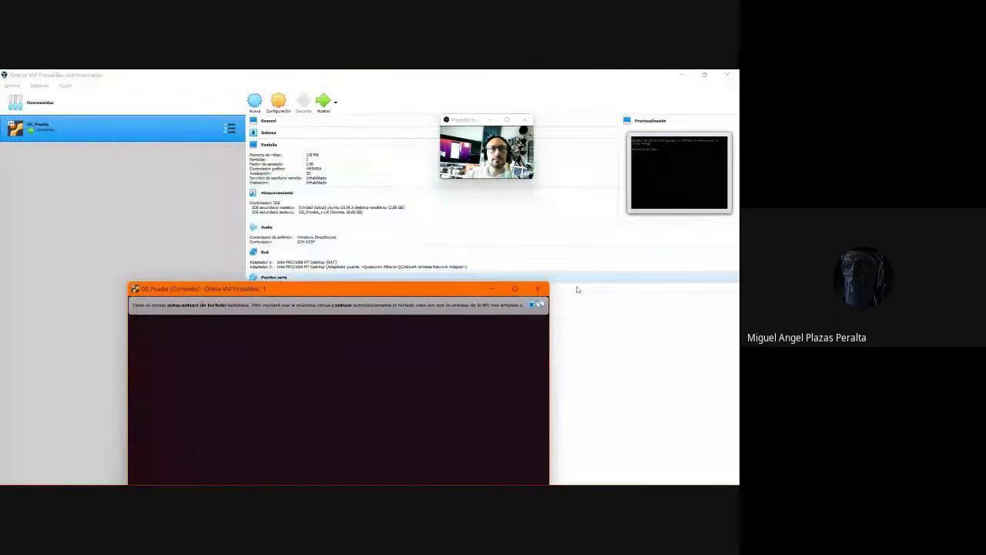
Set the display scale factor of OS_Prueba to 100% for all monitors and save the settings
{"action": "left_click", "coordinate": [278, 102]}
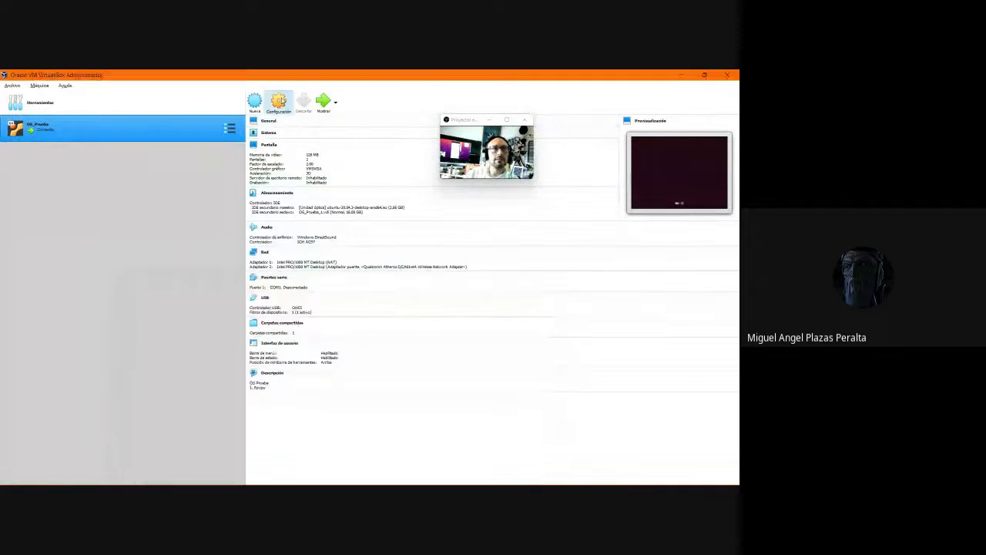
{"action": "left_click", "coordinate": [279, 102]}
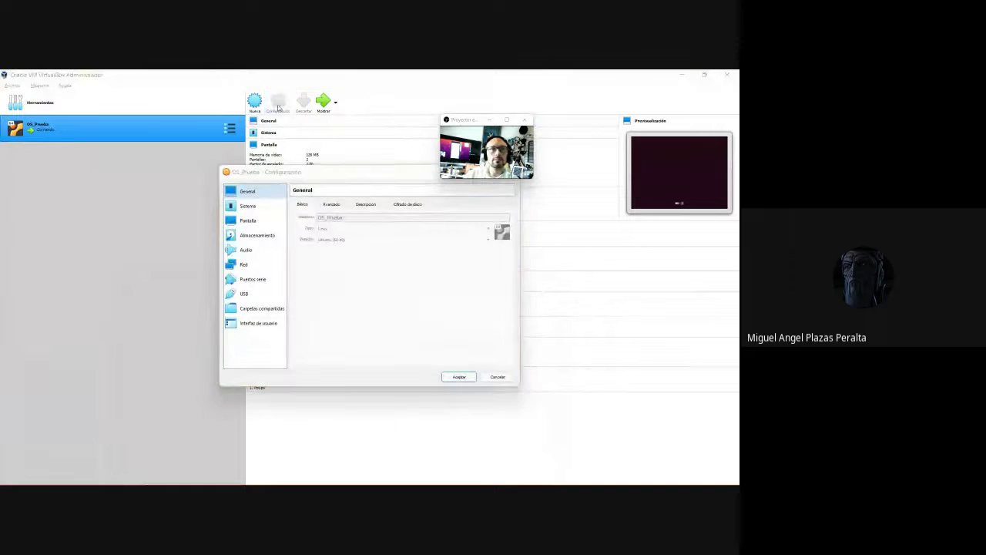
{"action": "left_click", "coordinate": [248, 221]}
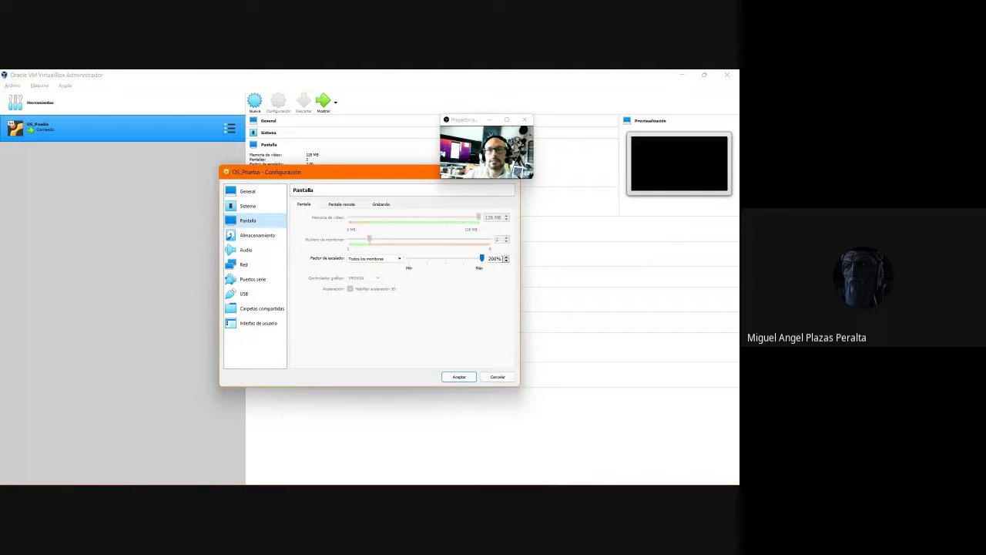
{"action": "left_click", "coordinate": [506, 261]}
{"action": "left_click", "coordinate": [506, 262]}
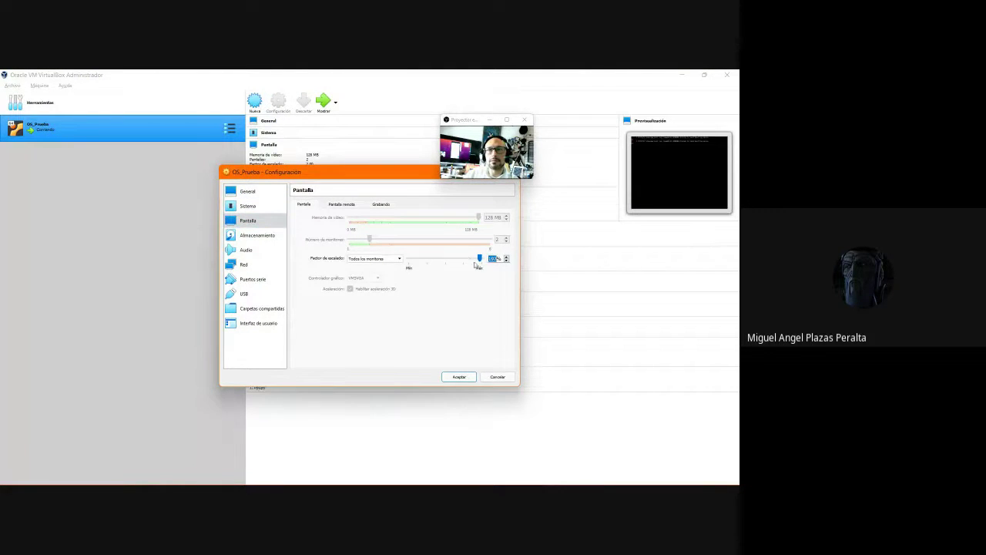
{"action": "left_click_drag", "start_coordinate": [479, 258], "coordinate": [370, 259]}
{"action": "left_click", "coordinate": [456, 377]}
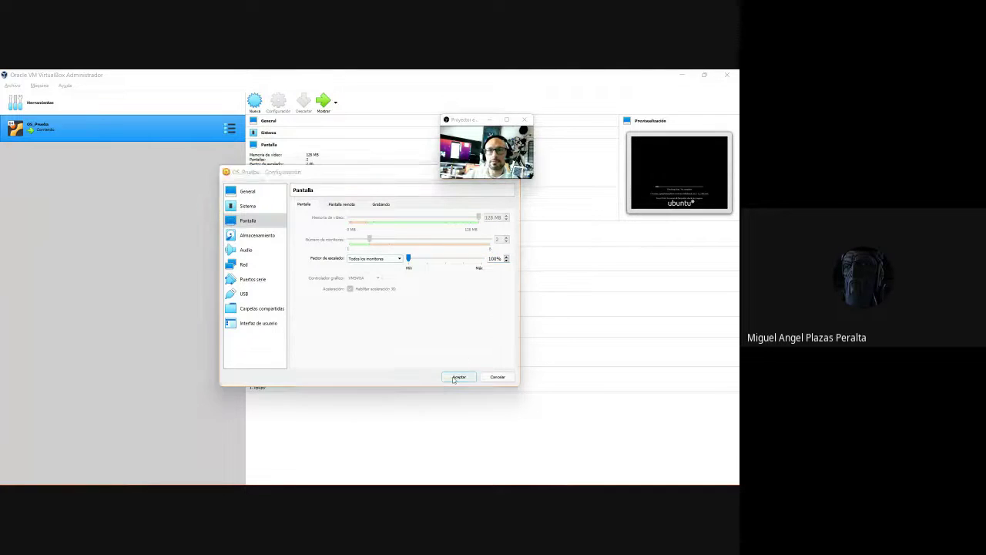
Dismiss the keyboard-capture and mouse-integration notices in the running OS_Prueba window and move the window fully into view
{"action": "left_click_drag", "start_coordinate": [412, 291], "coordinate": [335, 186]}
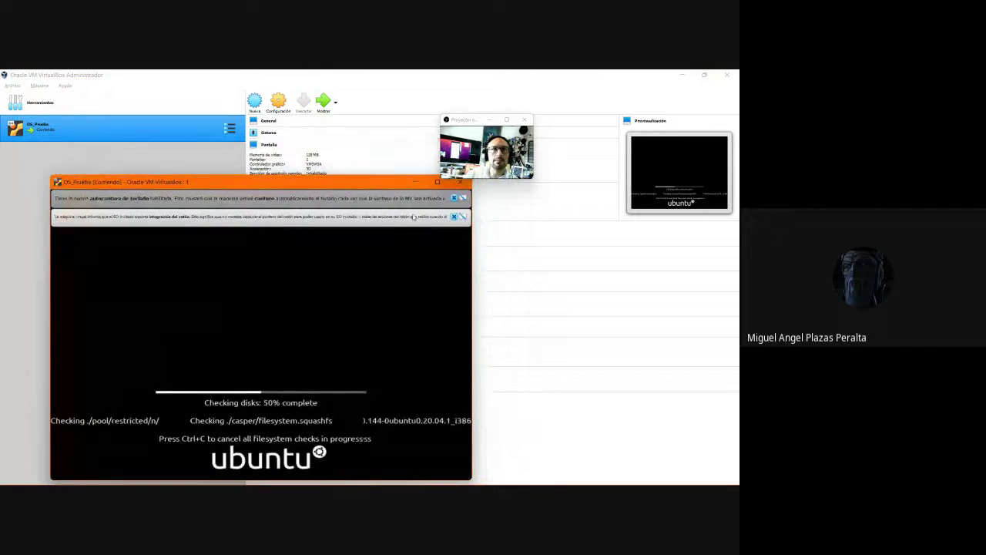
{"action": "left_click", "coordinate": [458, 216]}
{"action": "left_click", "coordinate": [454, 198]}
{"action": "left_click_drag", "start_coordinate": [369, 184], "coordinate": [352, 118]}
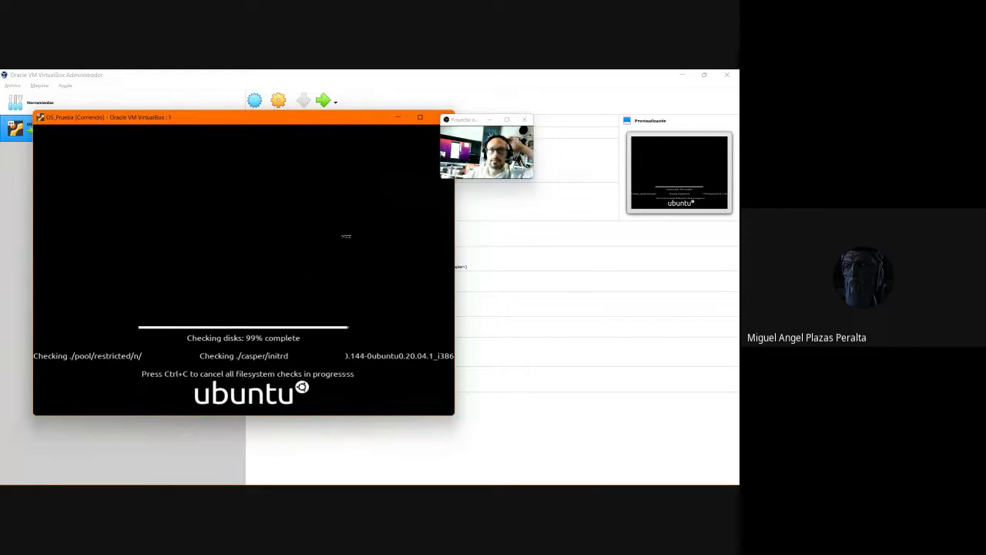